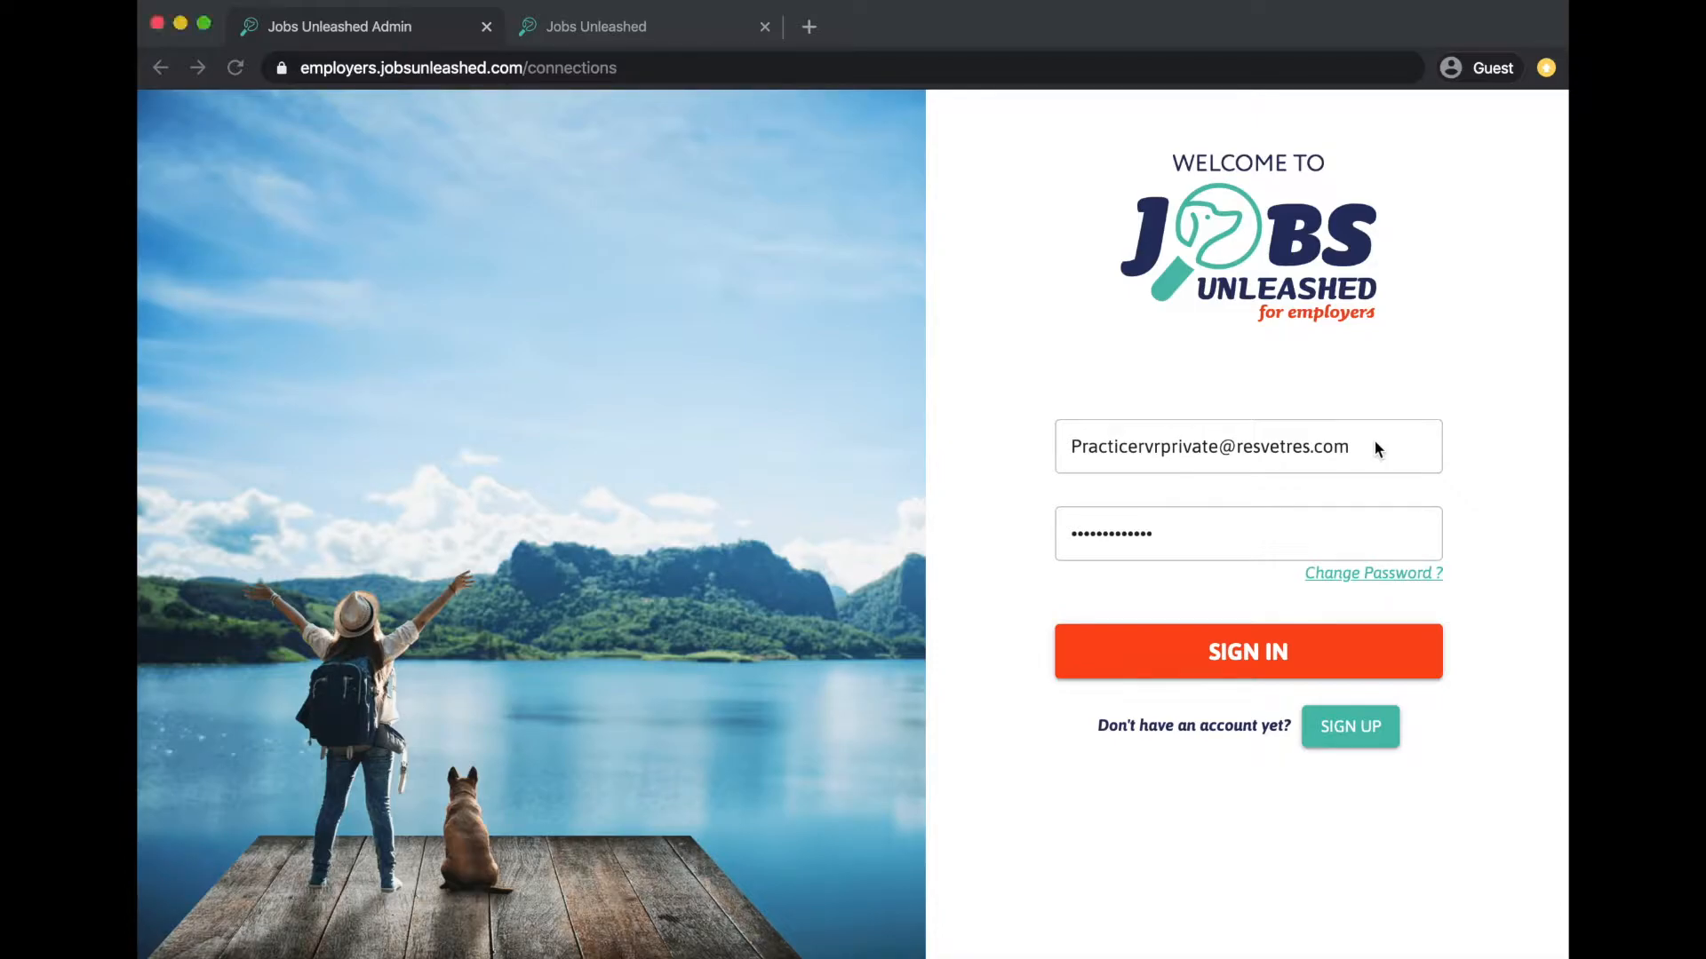
- Sign in to the employer account with the practice's saved login credentials
{"action": "left_click", "coordinate": [1375, 442]}
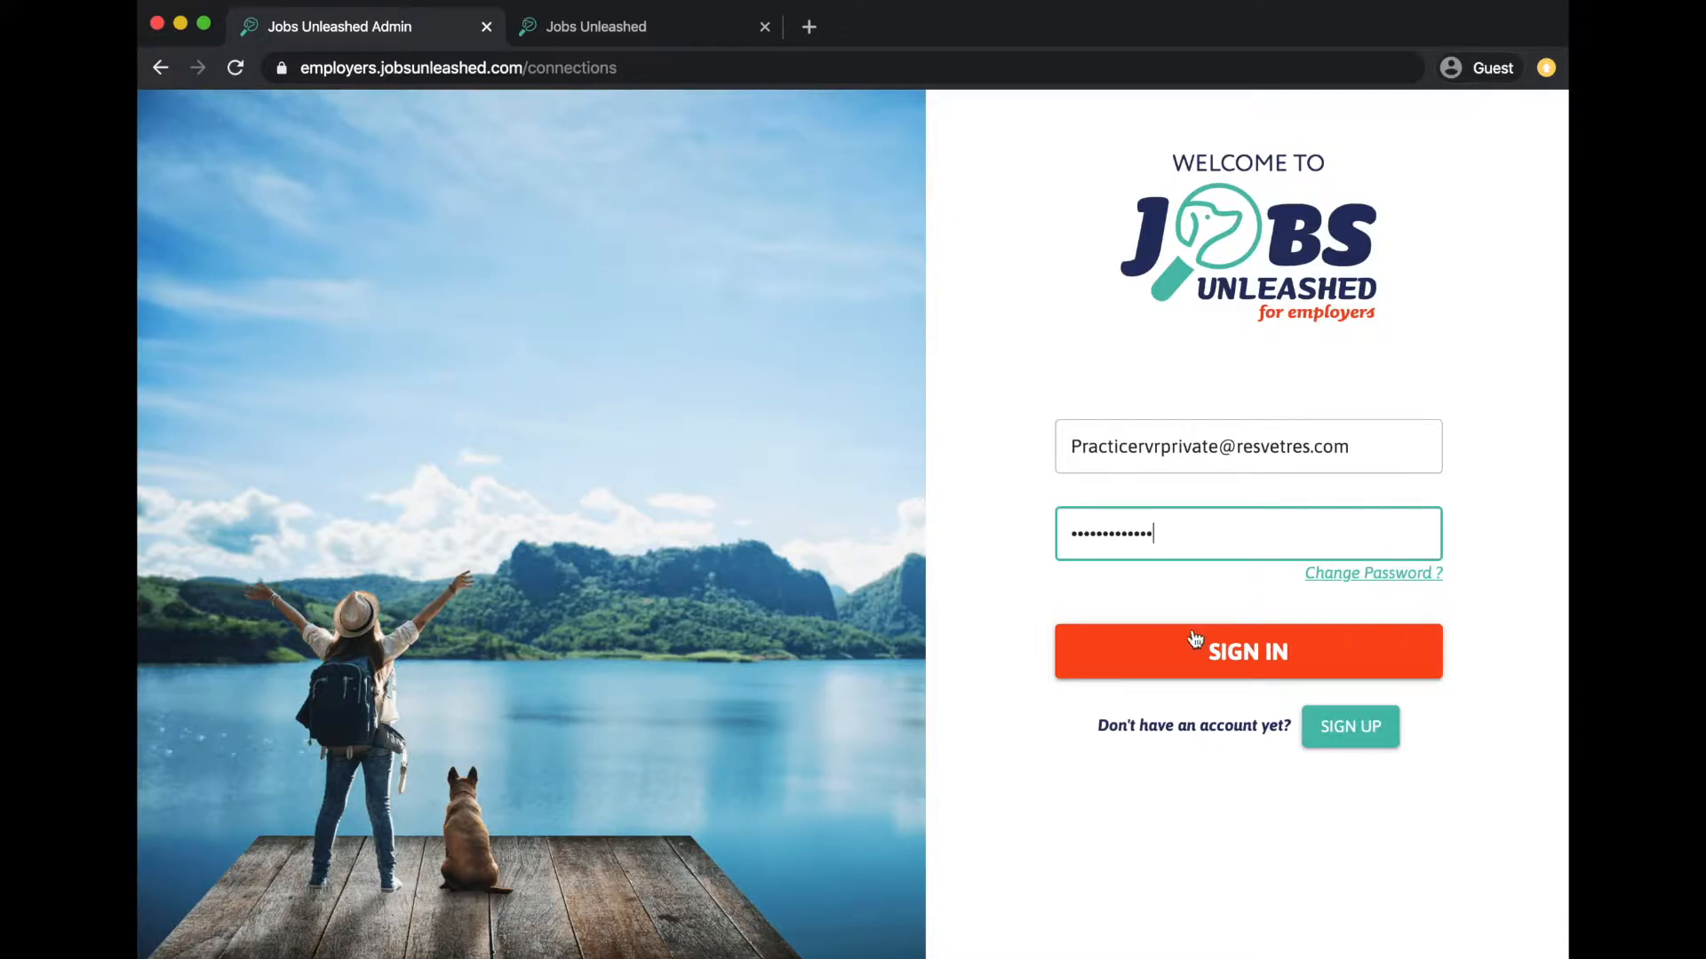
{"action": "left_click", "coordinate": [1195, 668]}
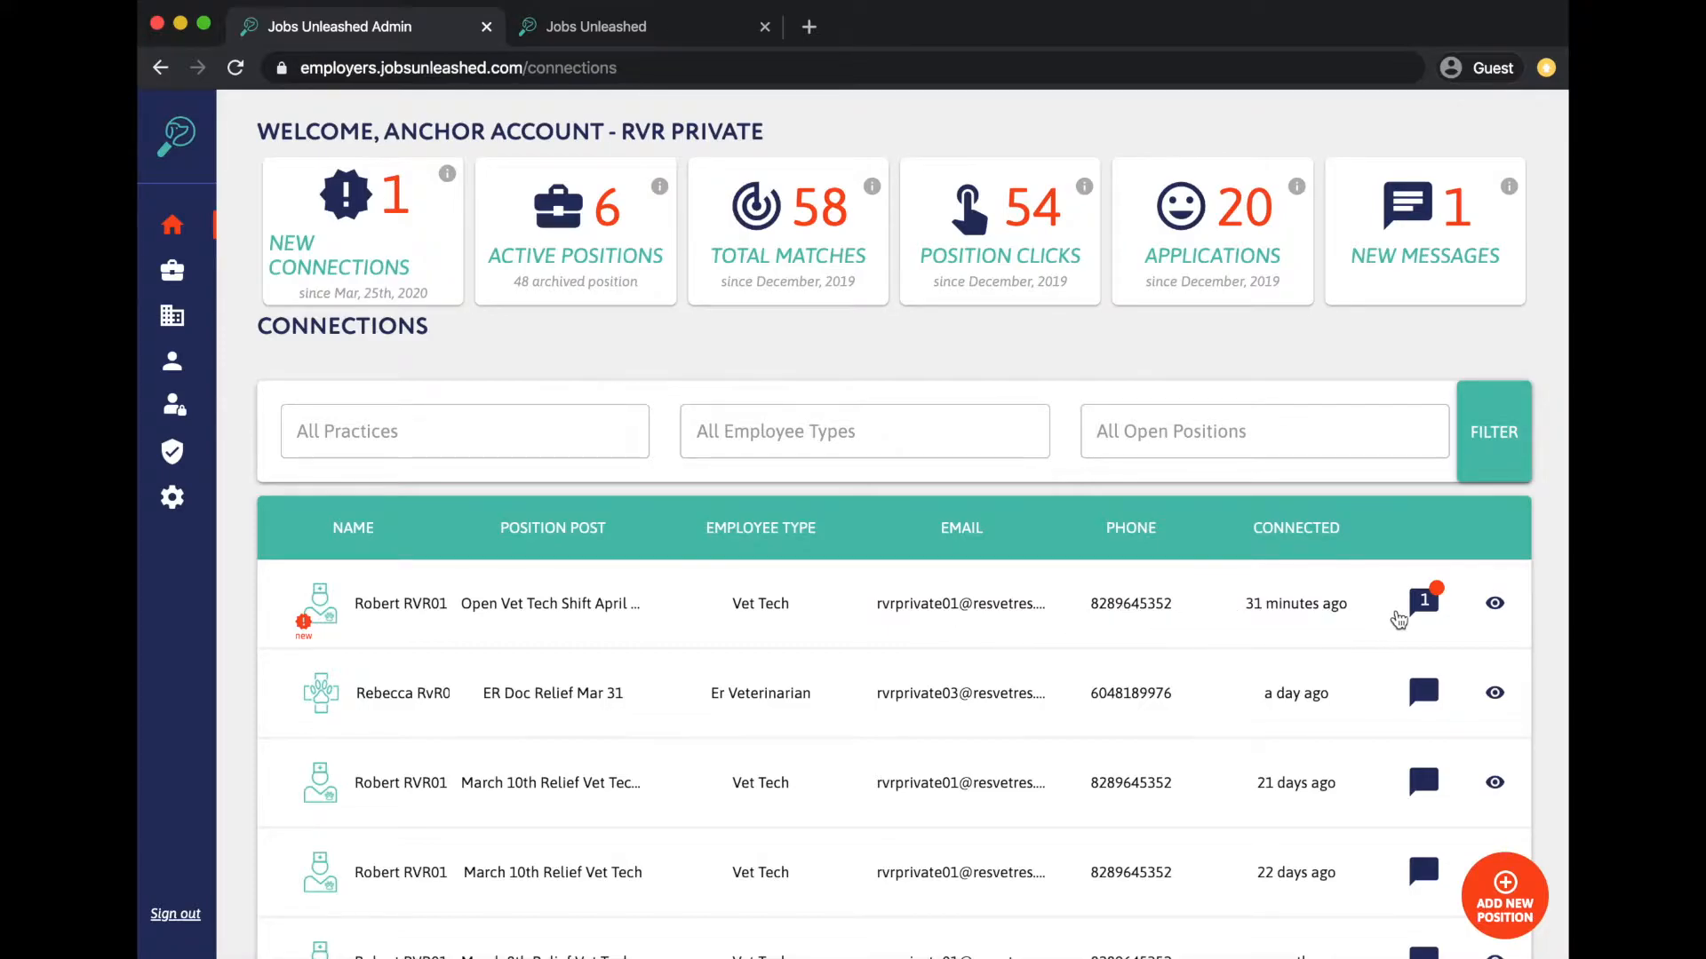
- Read the new connection's unread message about the April 6th shift, then go to the Positions List
{"action": "left_click", "coordinate": [1421, 604]}
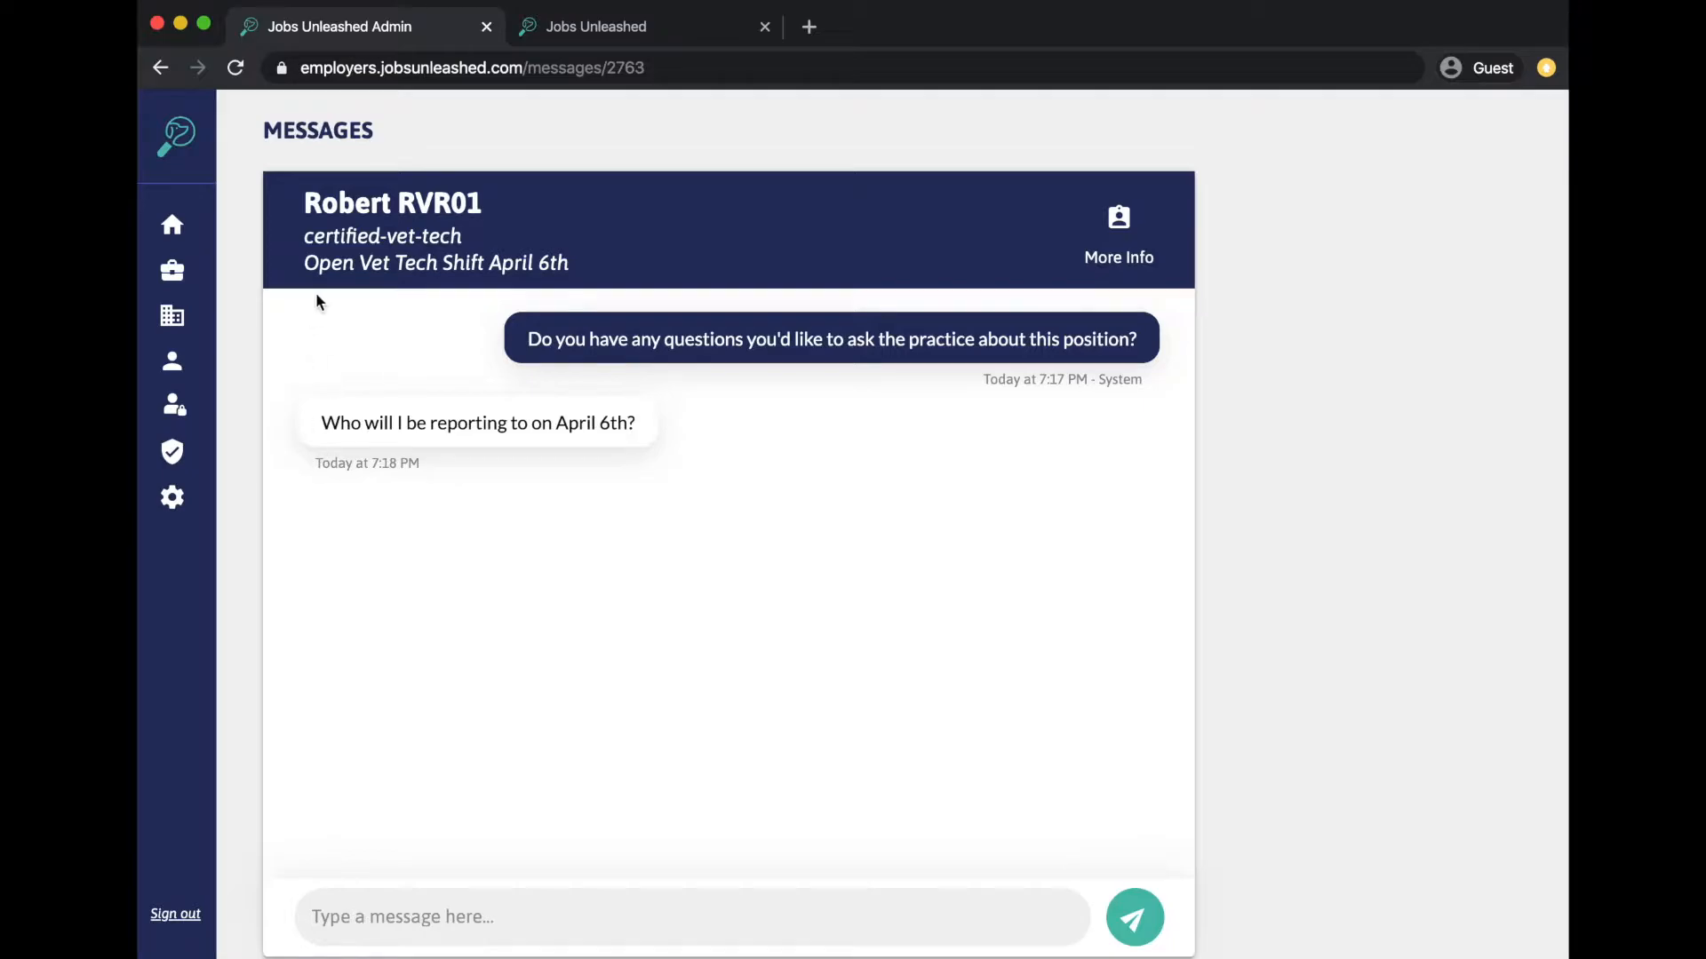
{"action": "left_click", "coordinate": [161, 71]}
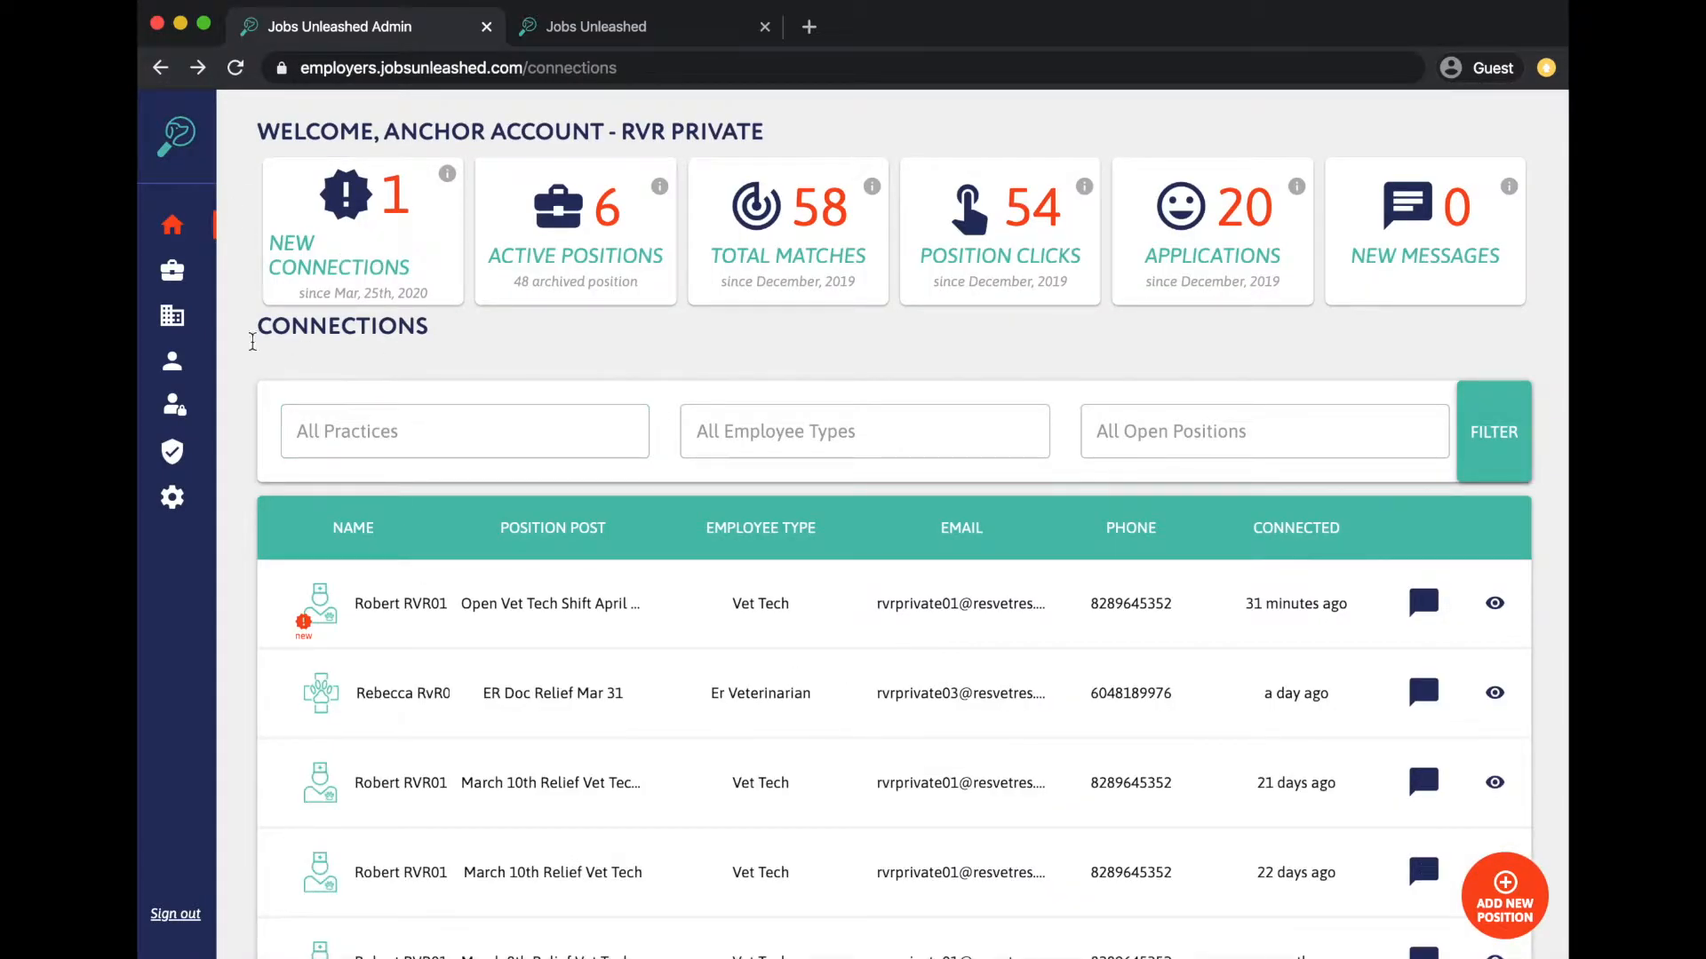
{"action": "left_click", "coordinate": [175, 281]}
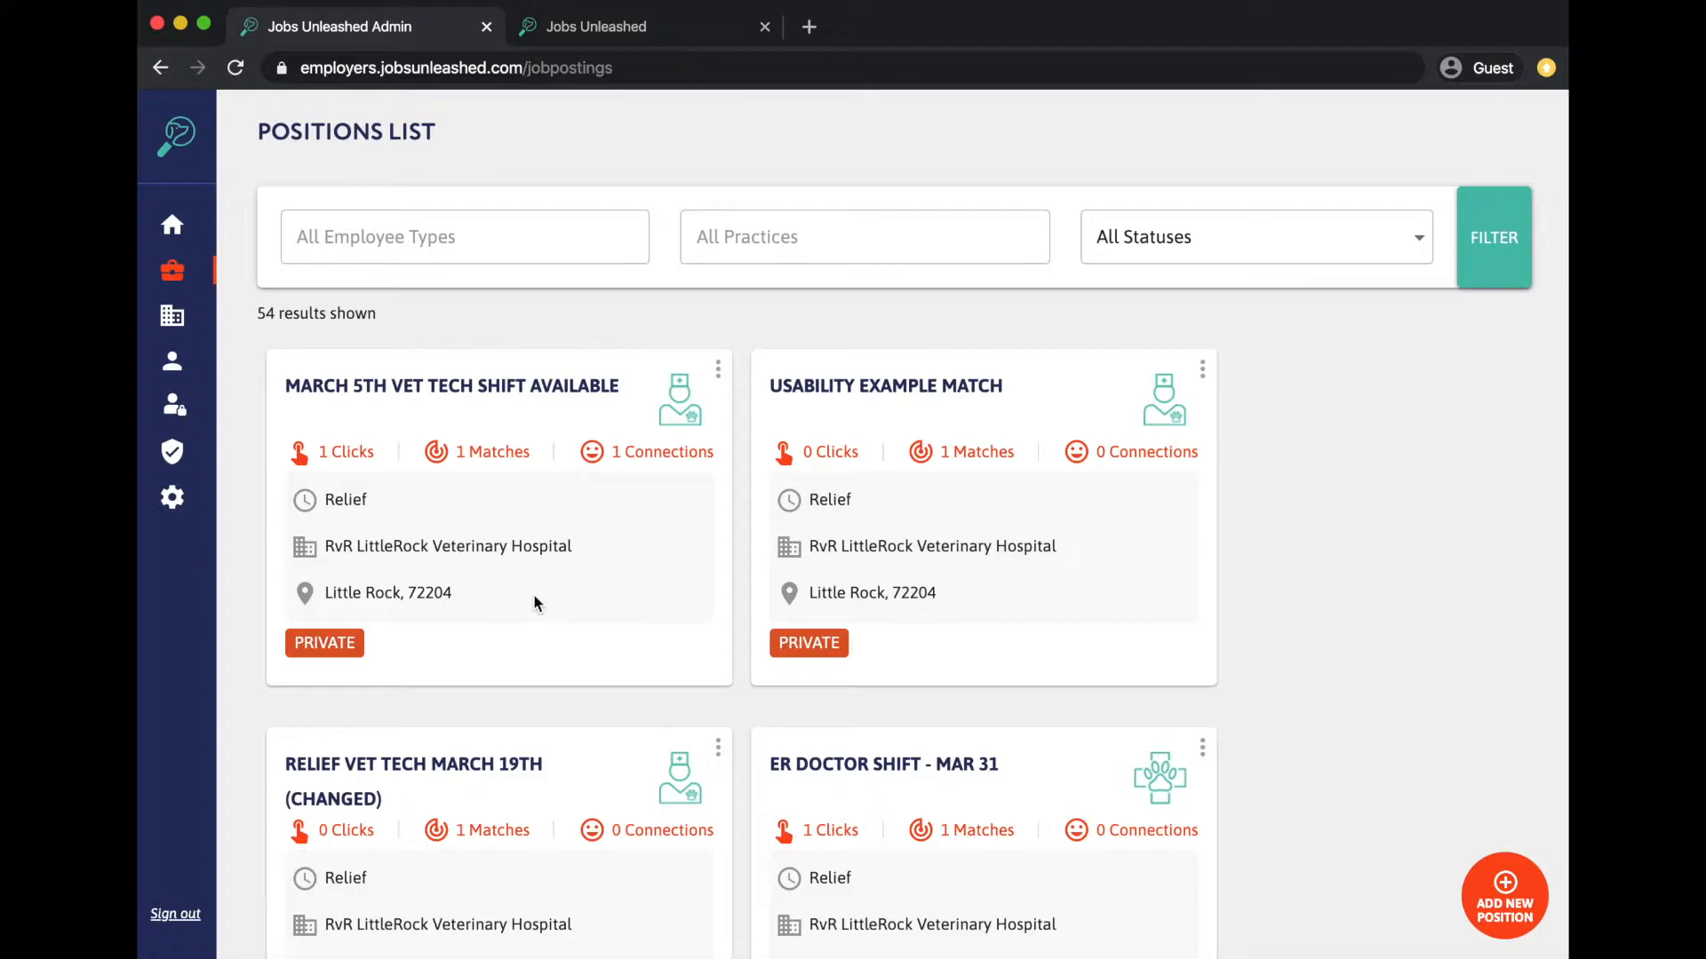
- Check the Employee Types, Practices and Statuses filters, then open the April 14th posting via View / Edit
{"action": "left_click", "coordinate": [518, 236]}
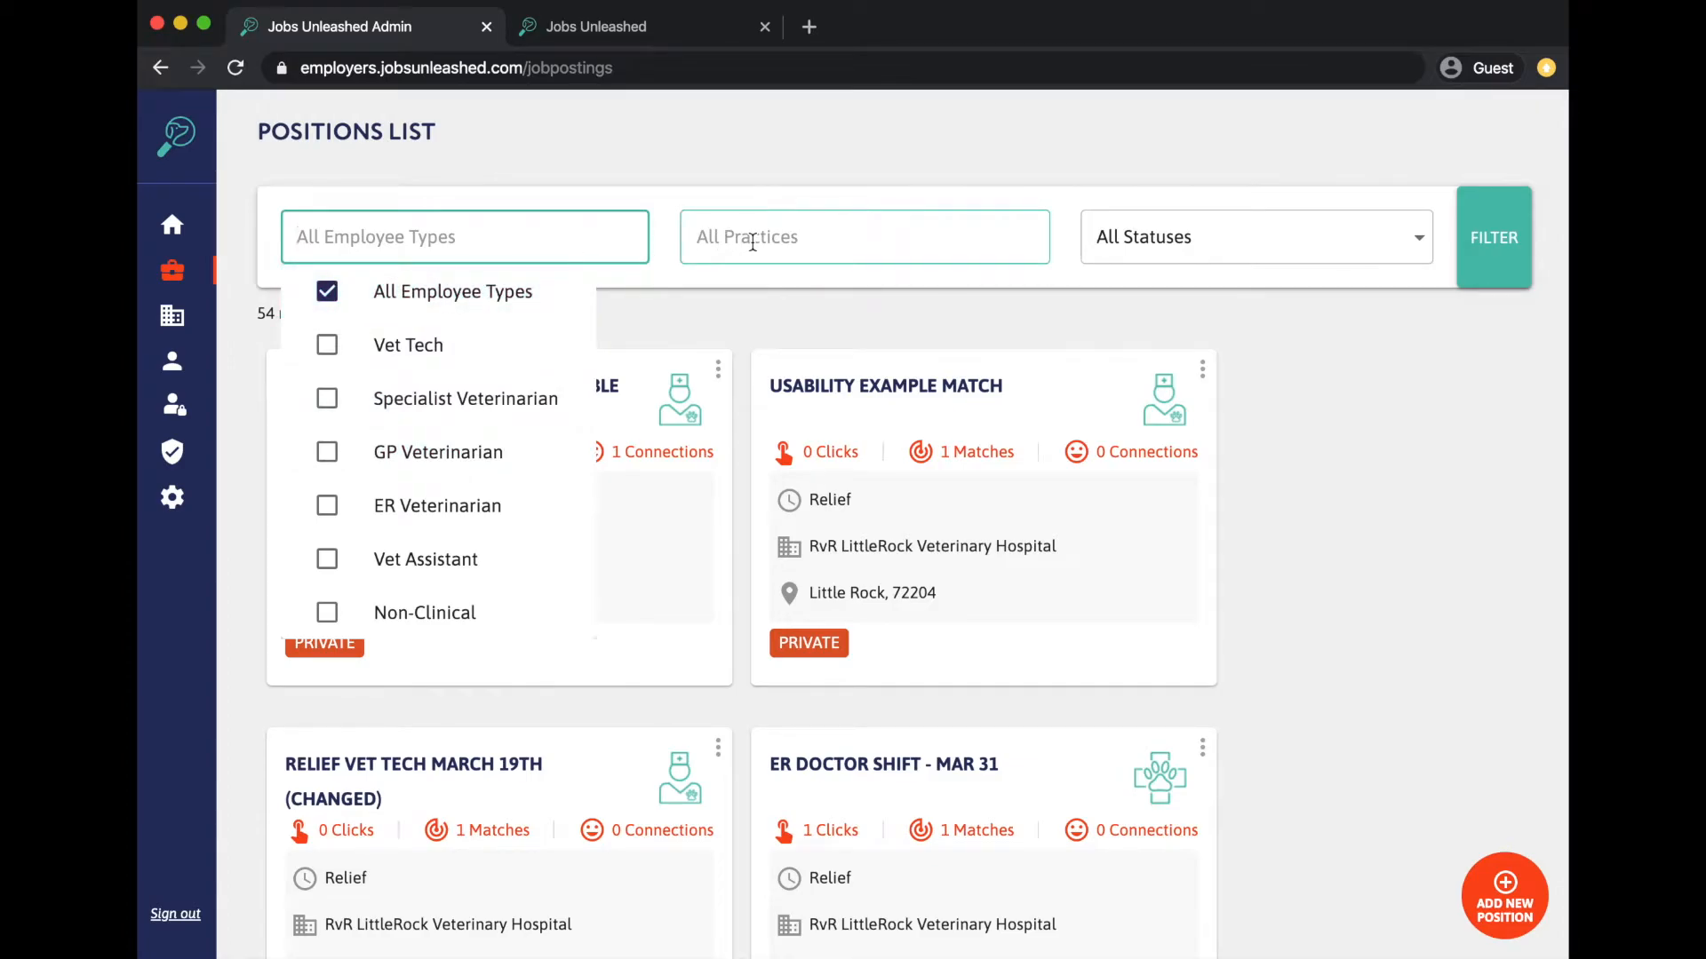
{"action": "left_click", "coordinate": [753, 243]}
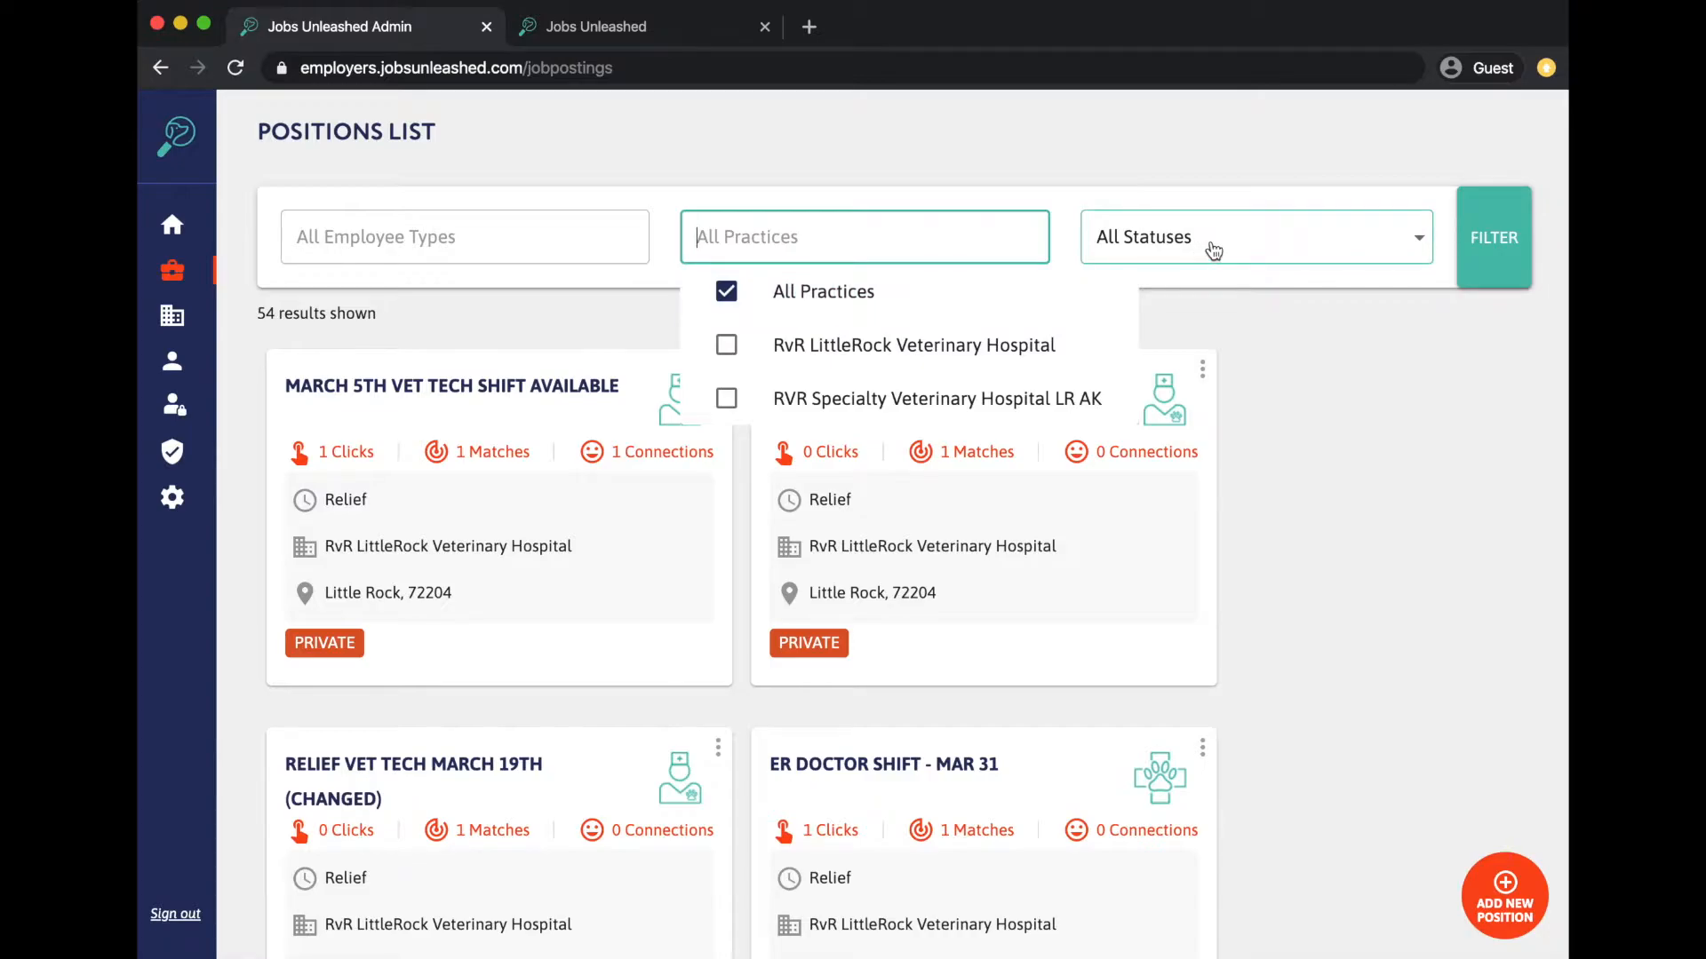
{"action": "left_click", "coordinate": [1214, 252]}
{"action": "left_click", "coordinate": [1339, 500]}
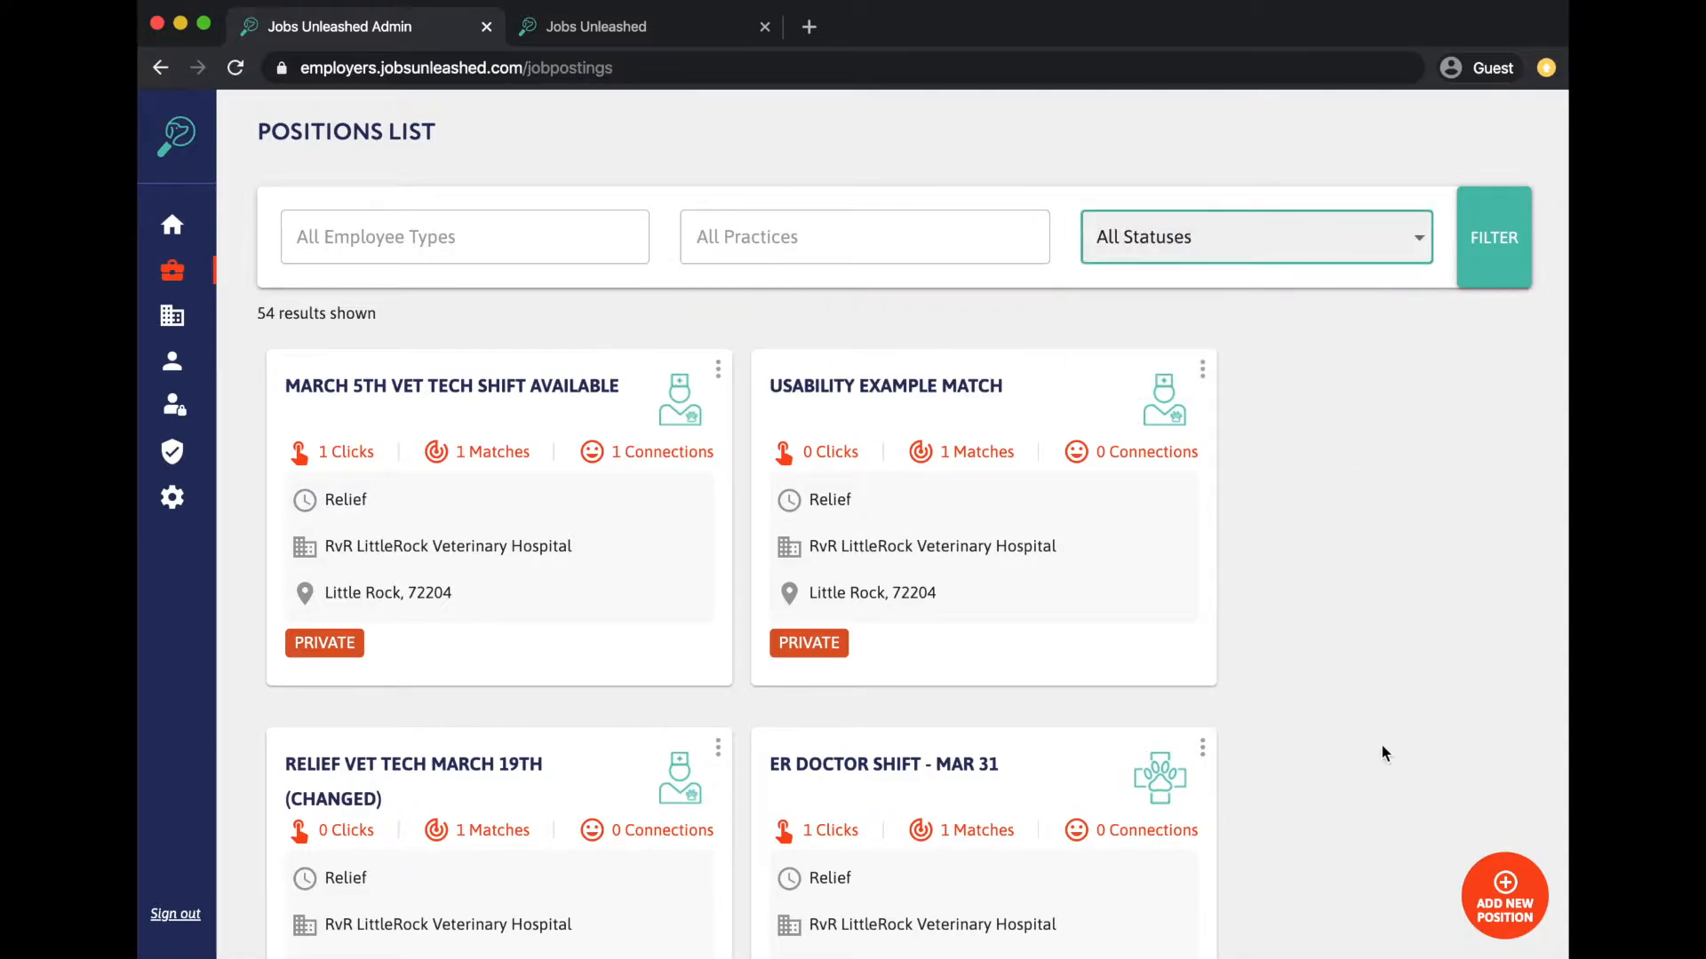
{"action": "scroll", "coordinate": [1384, 753], "scroll_direction": "down", "scroll_amount": 10}
{"action": "scroll", "coordinate": [1328, 595], "scroll_direction": "up", "scroll_amount": 4}
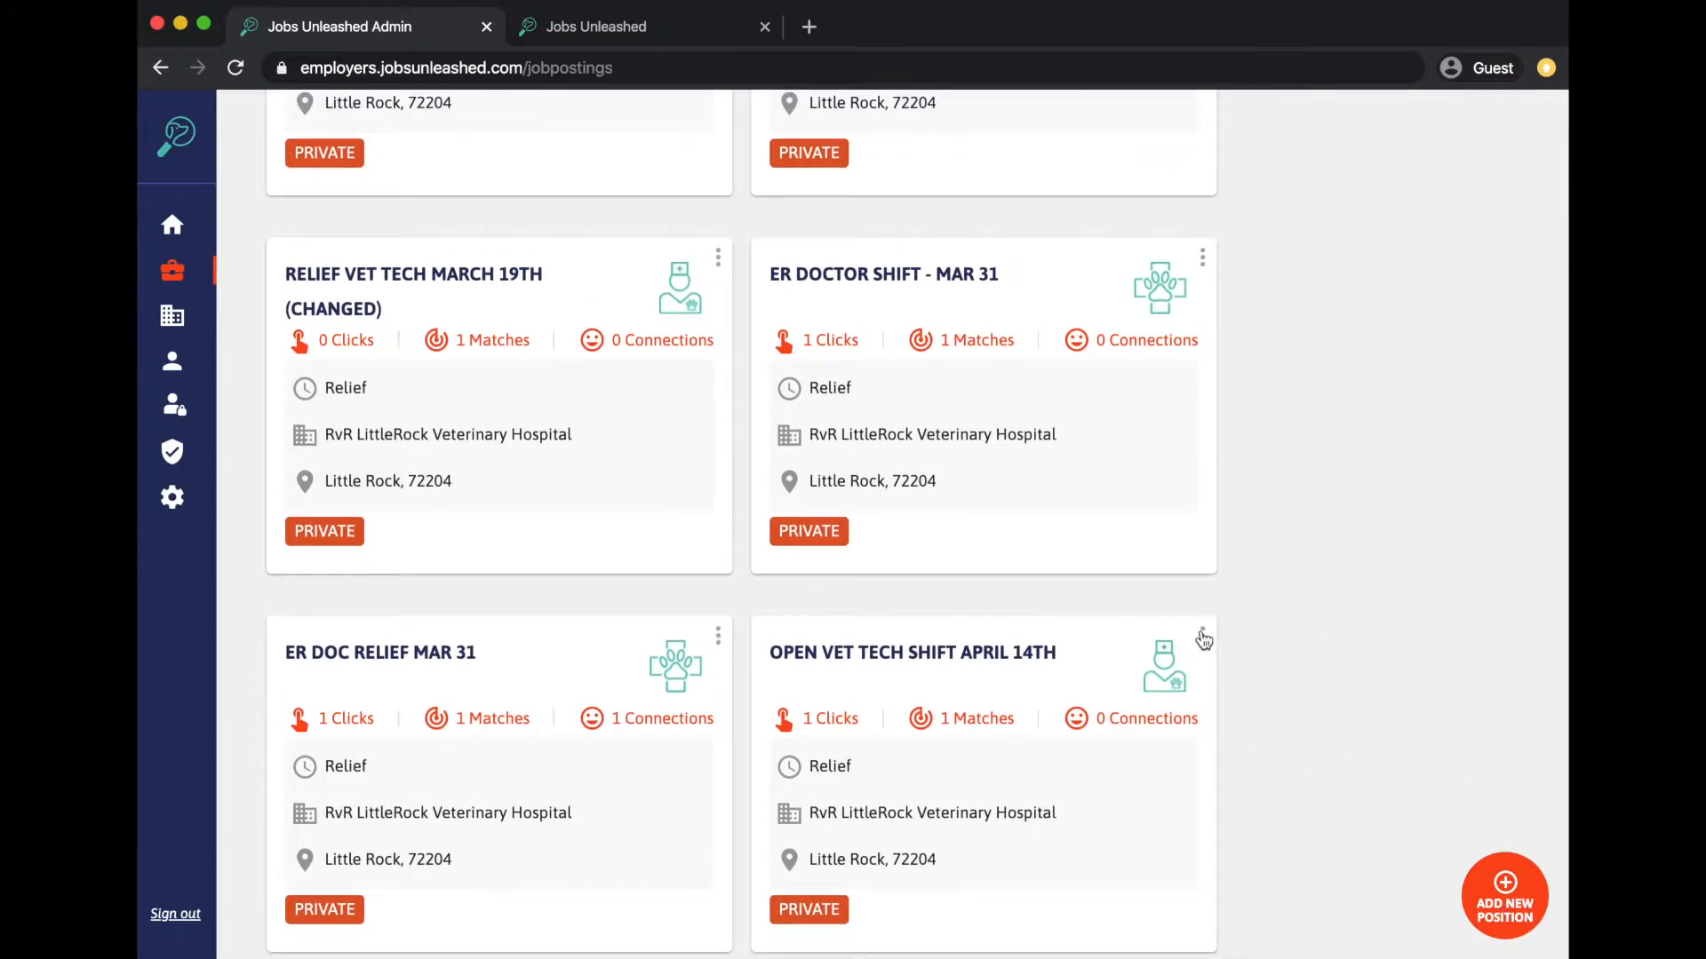
{"action": "left_click", "coordinate": [1203, 637]}
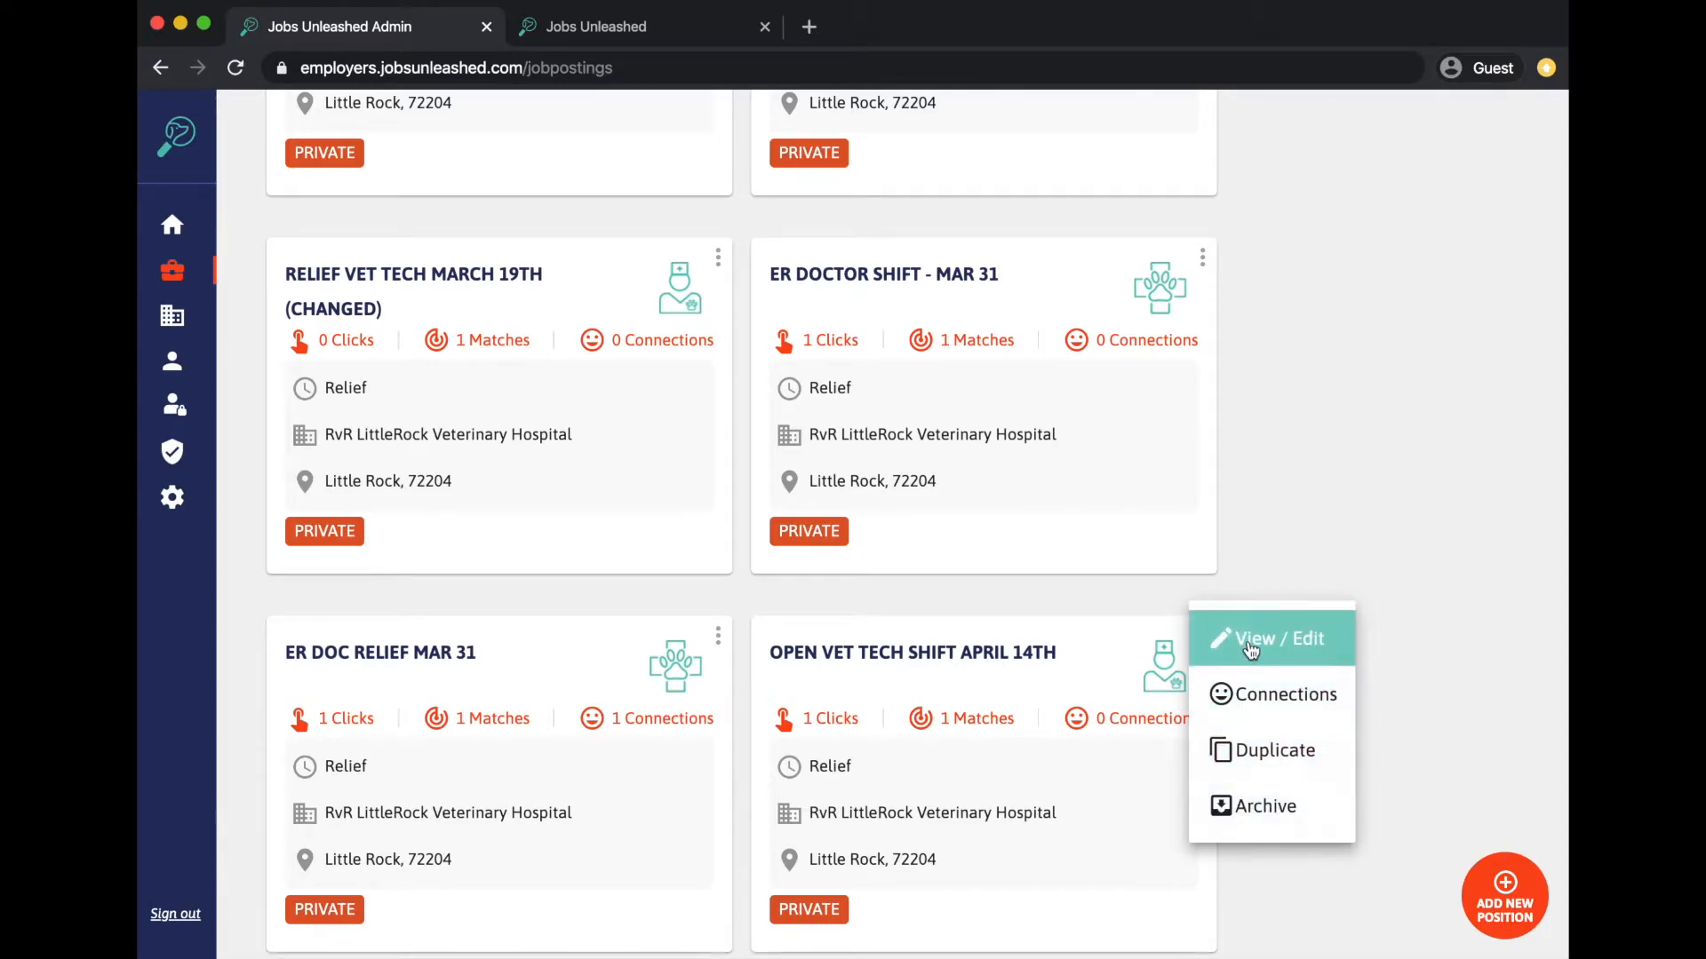
{"action": "left_click", "coordinate": [1251, 651]}
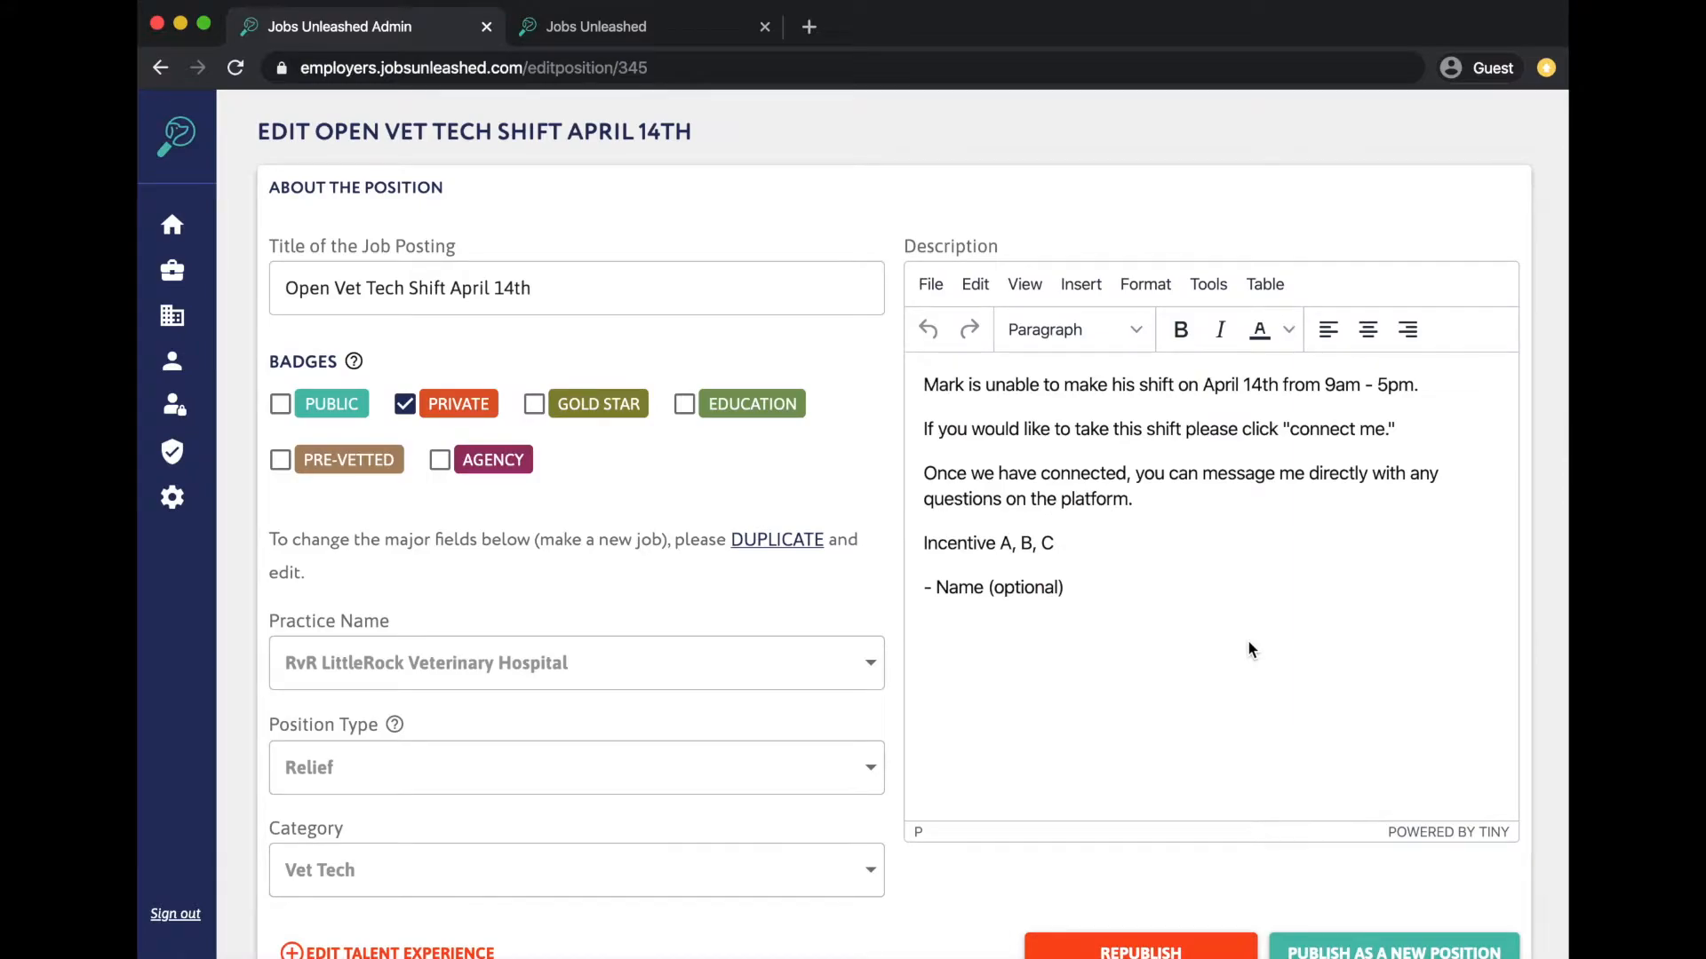
- Toggle the PUBLIC and GOLD STAR badges on and off, then return to the Positions List unsaved
{"action": "left_click", "coordinate": [1104, 611]}
{"action": "left_click", "coordinate": [343, 286]}
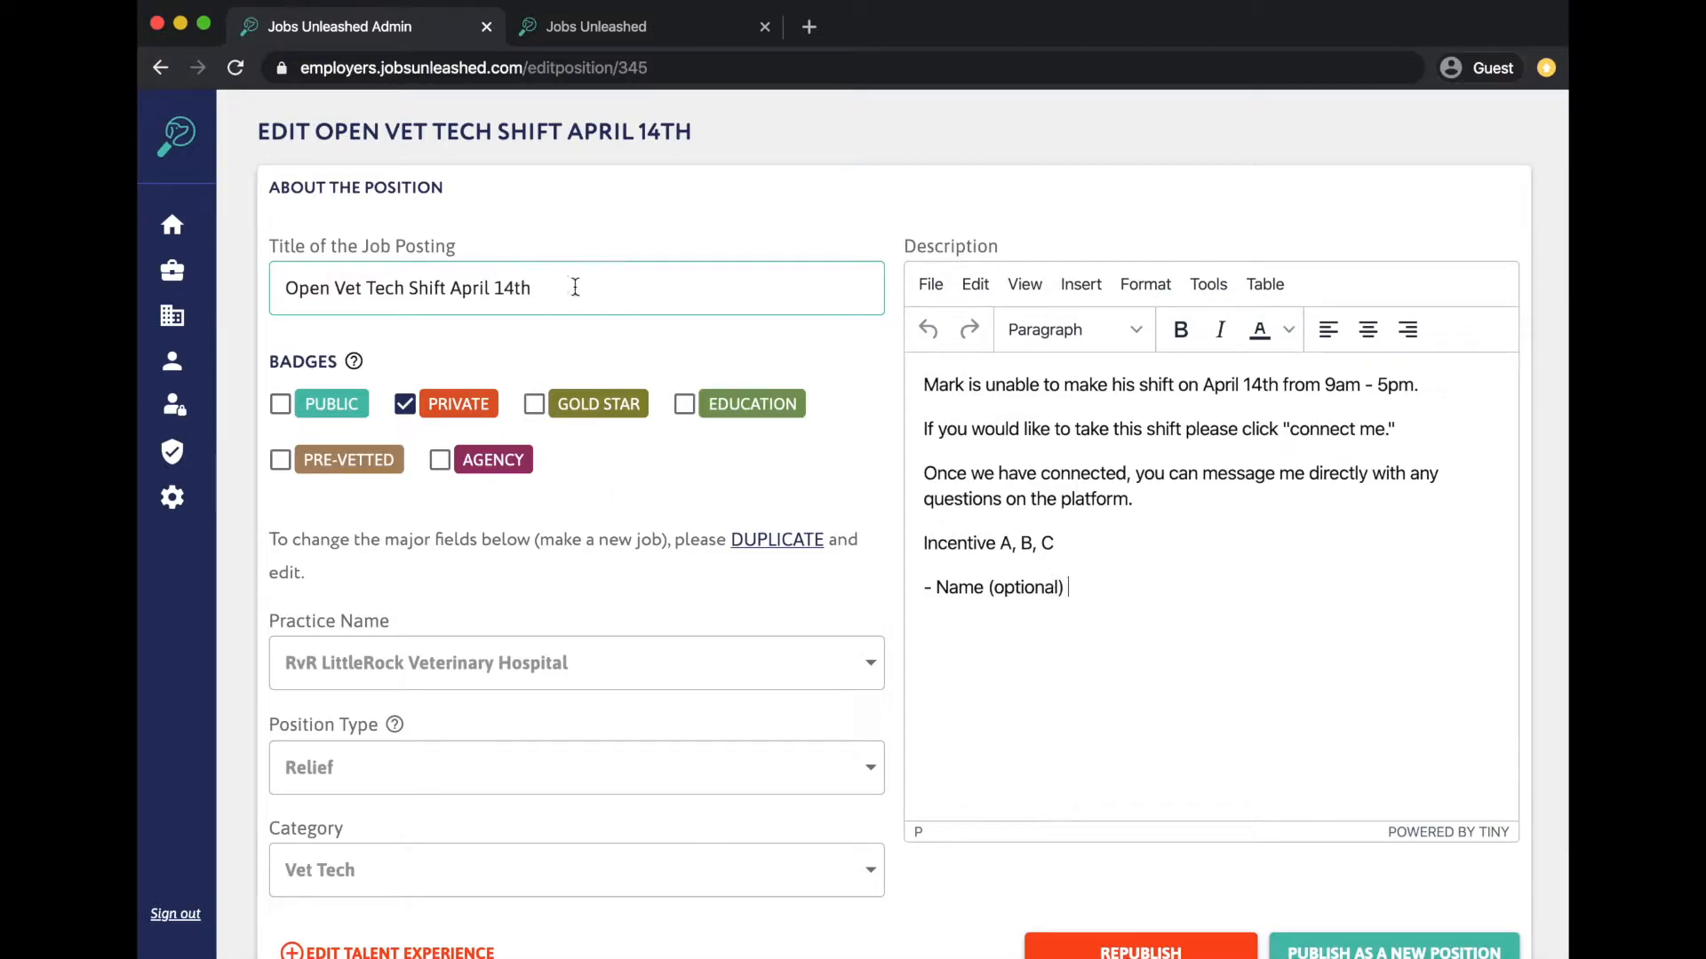
{"action": "left_click", "coordinate": [281, 405]}
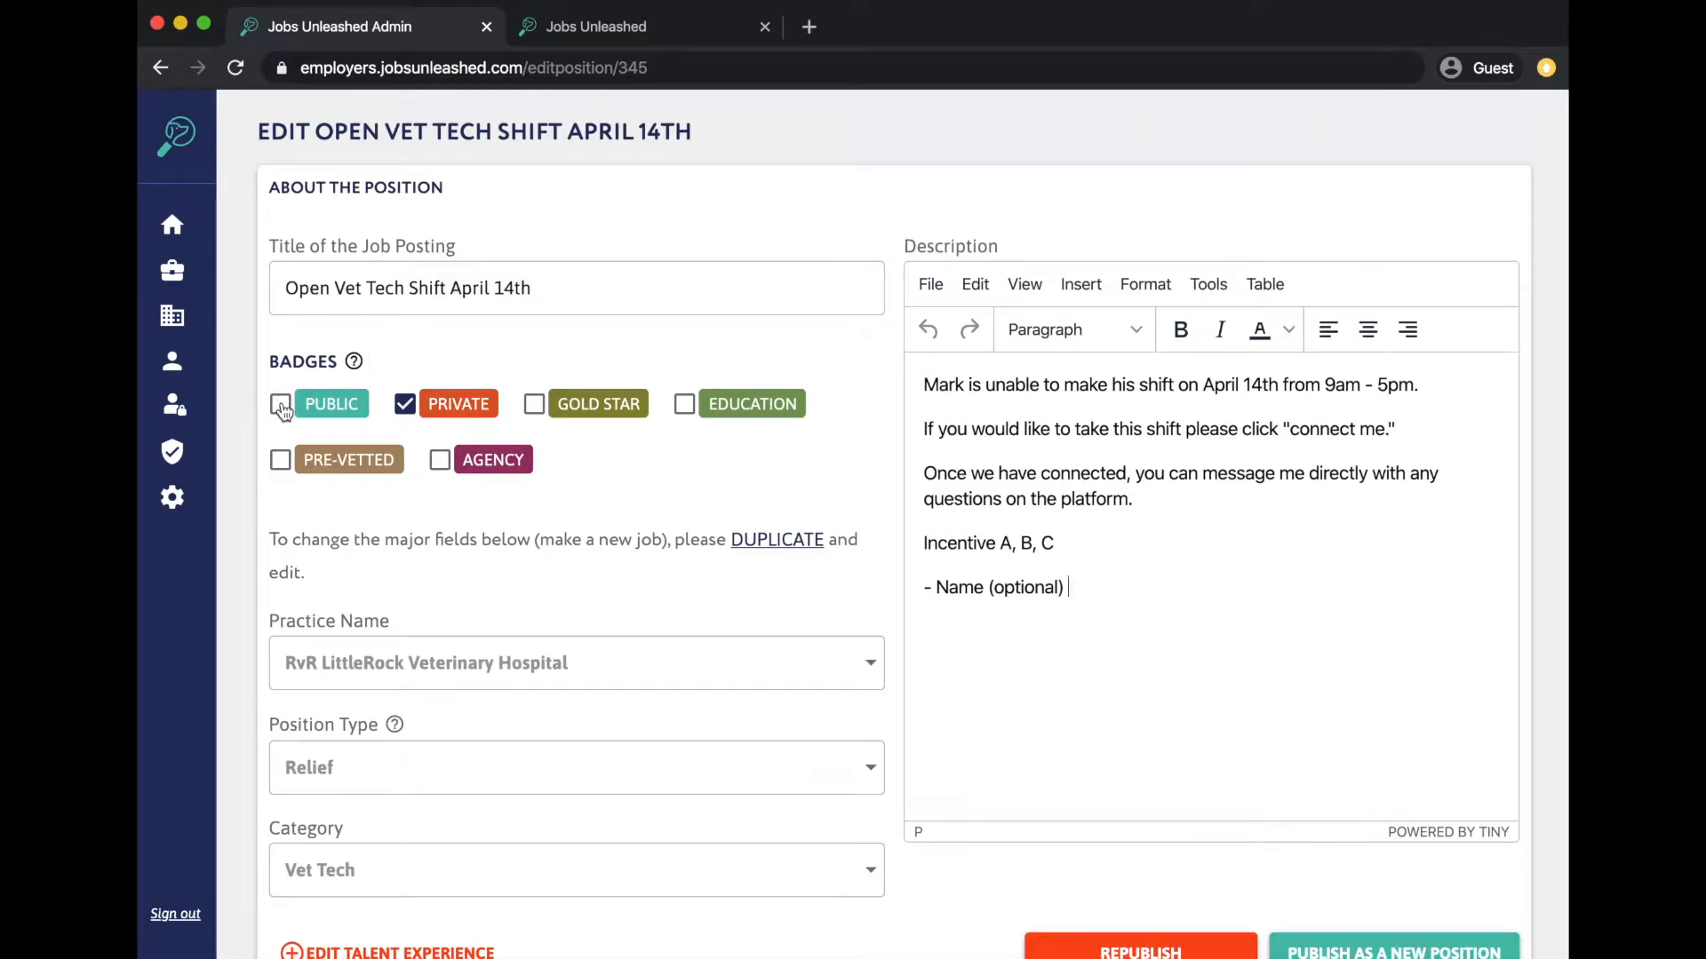
{"action": "left_click", "coordinate": [281, 406]}
{"action": "left_click", "coordinate": [535, 405]}
{"action": "left_click", "coordinate": [535, 406]}
{"action": "scroll", "coordinate": [527, 525], "scroll_direction": "down", "scroll_amount": 1}
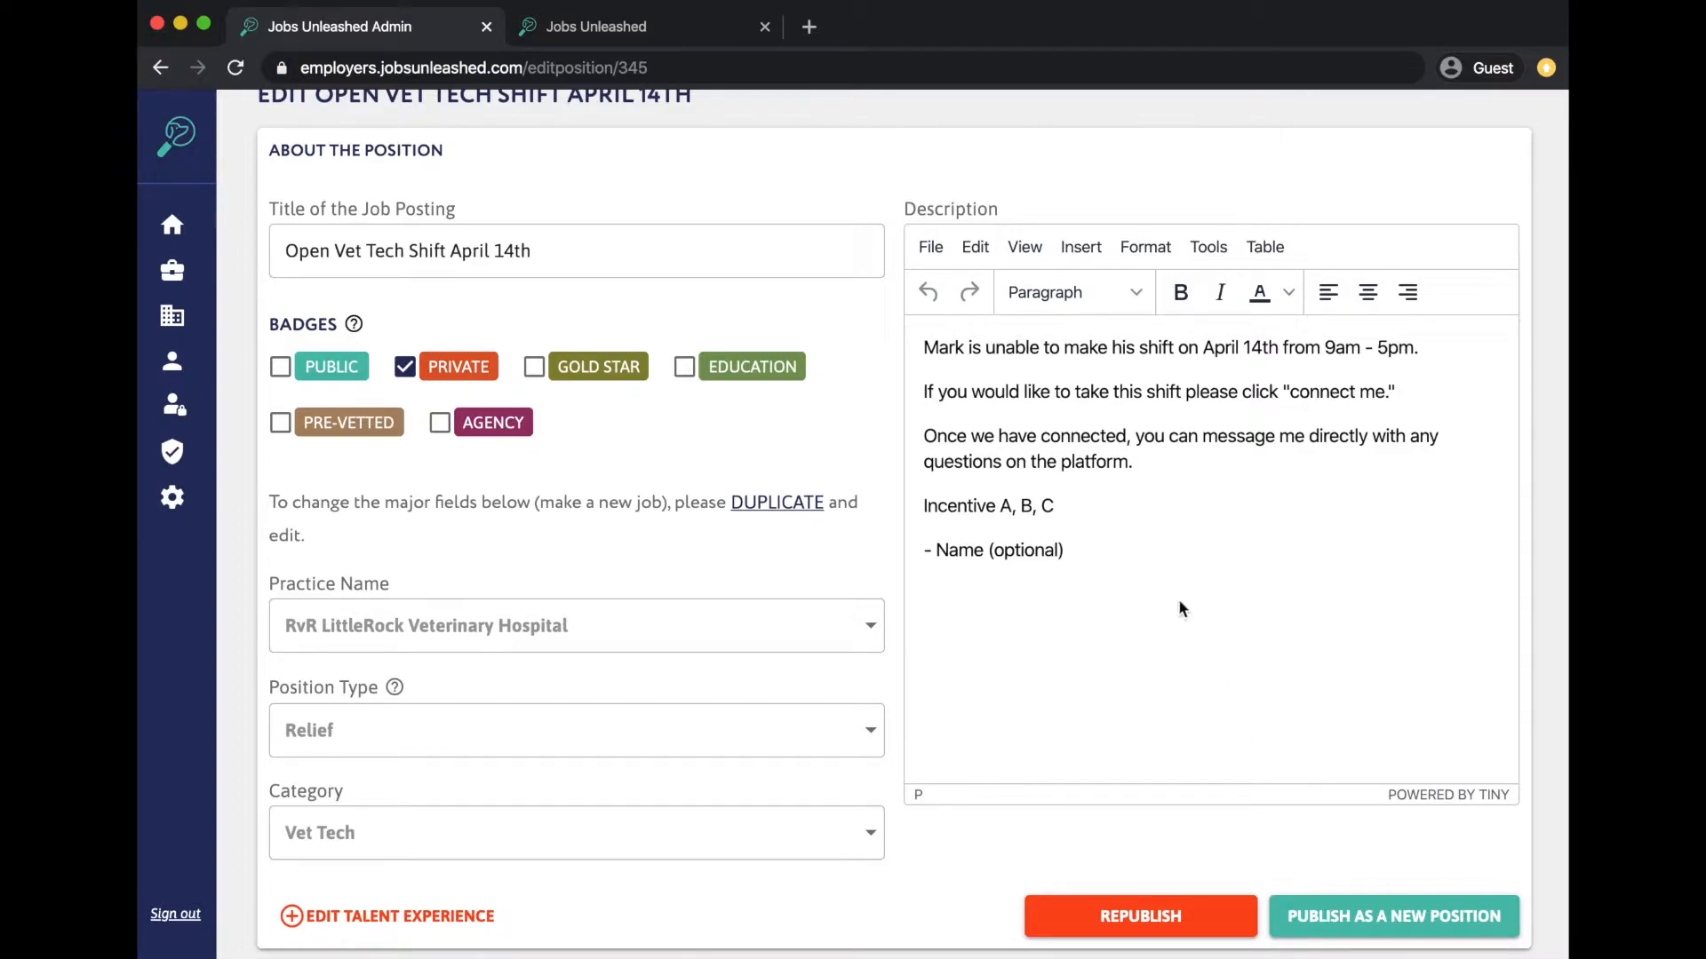
{"action": "left_click", "coordinate": [161, 70]}
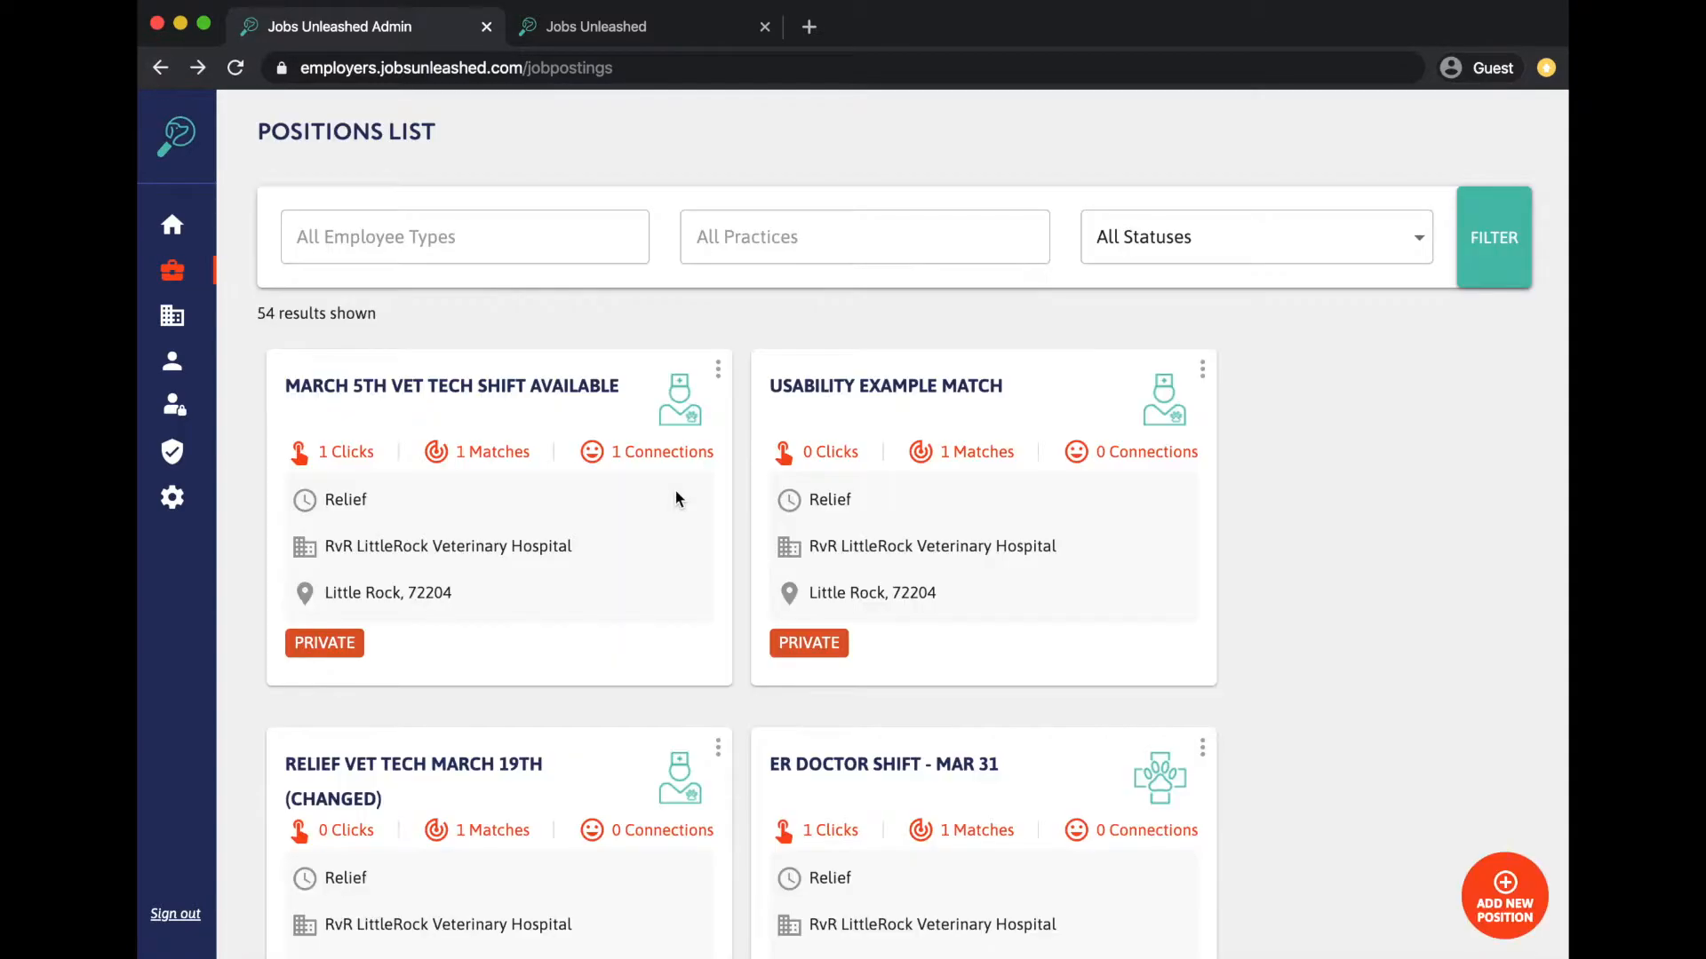
{"action": "scroll", "coordinate": [1201, 665], "scroll_direction": "down", "scroll_amount": 3}
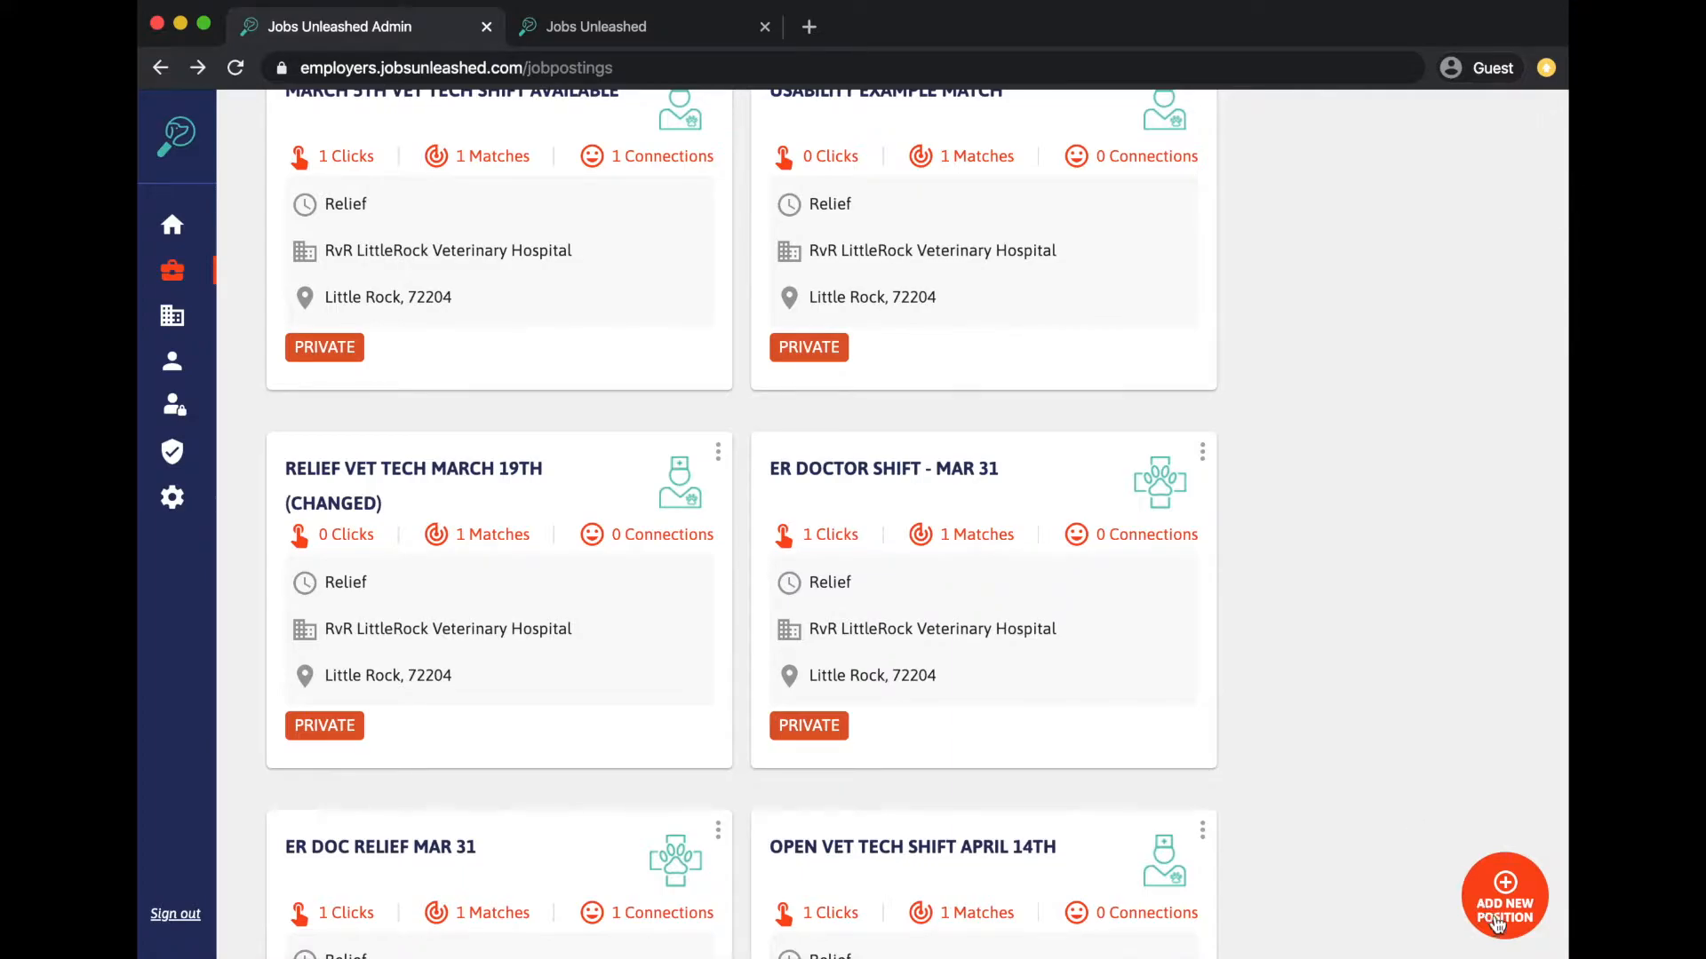
- Create a new position titled 'Vet Tech Shift April 28th' with the PRIVATE badge instead of PUBLIC
{"action": "left_click", "coordinate": [1498, 920]}
{"action": "left_click", "coordinate": [644, 289]}
{"action": "type", "text": "Vet Tech"}
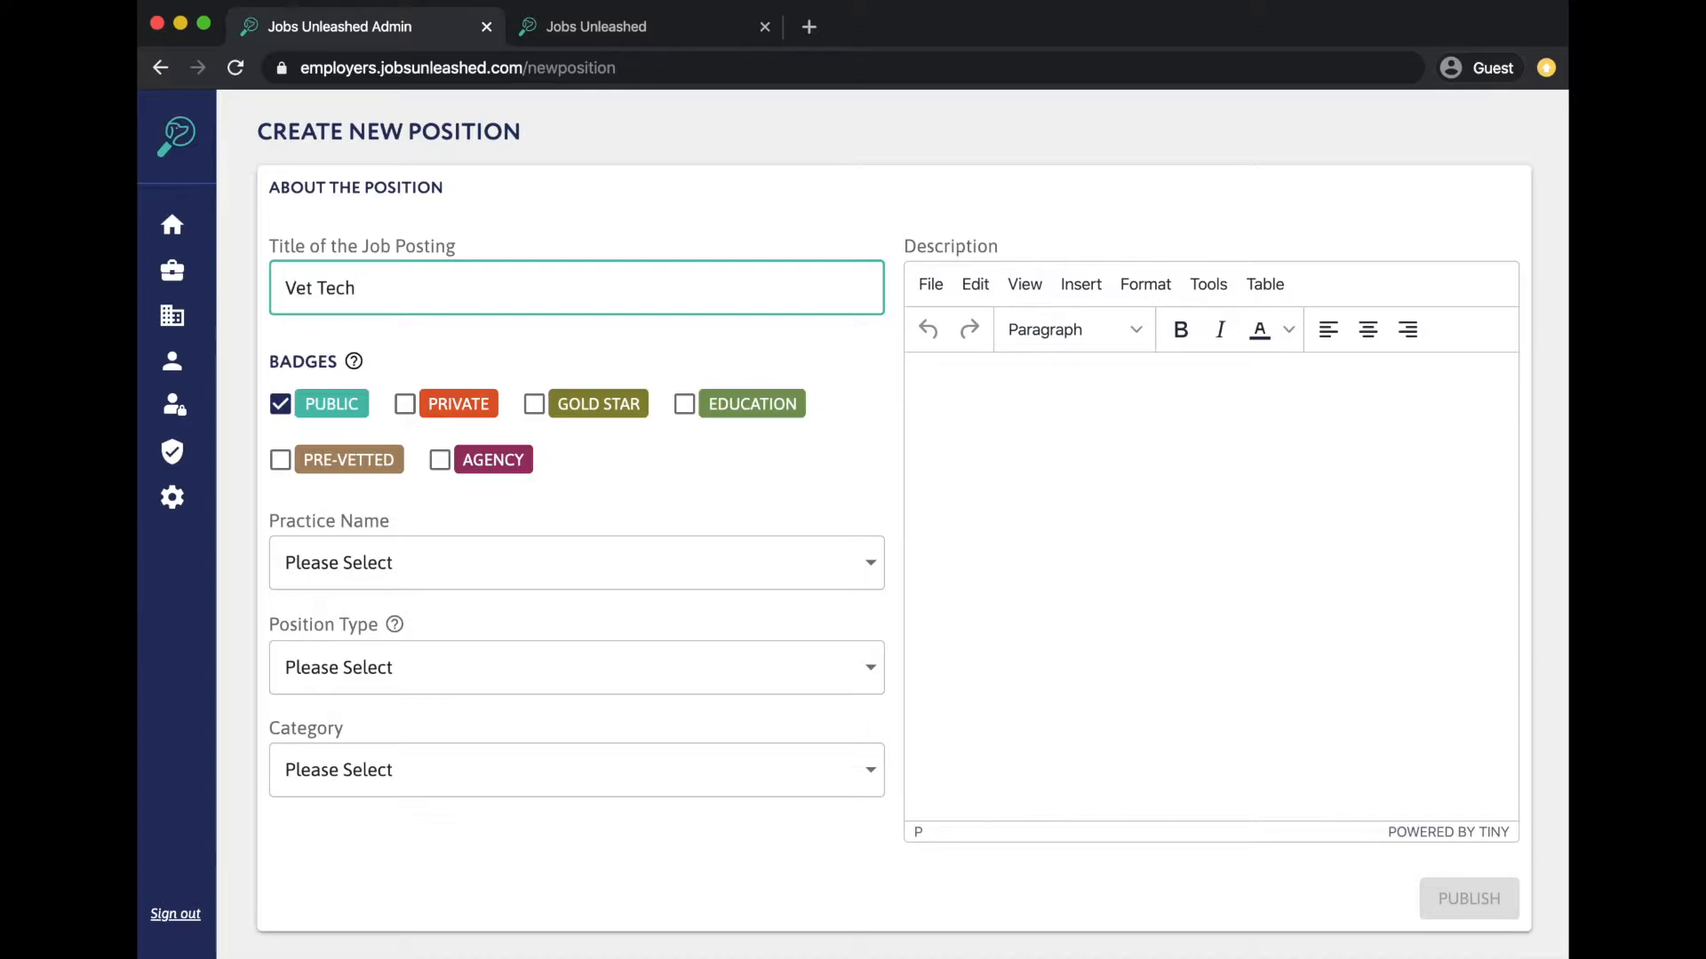
{"action": "type", "text": " Shift April 28th"}
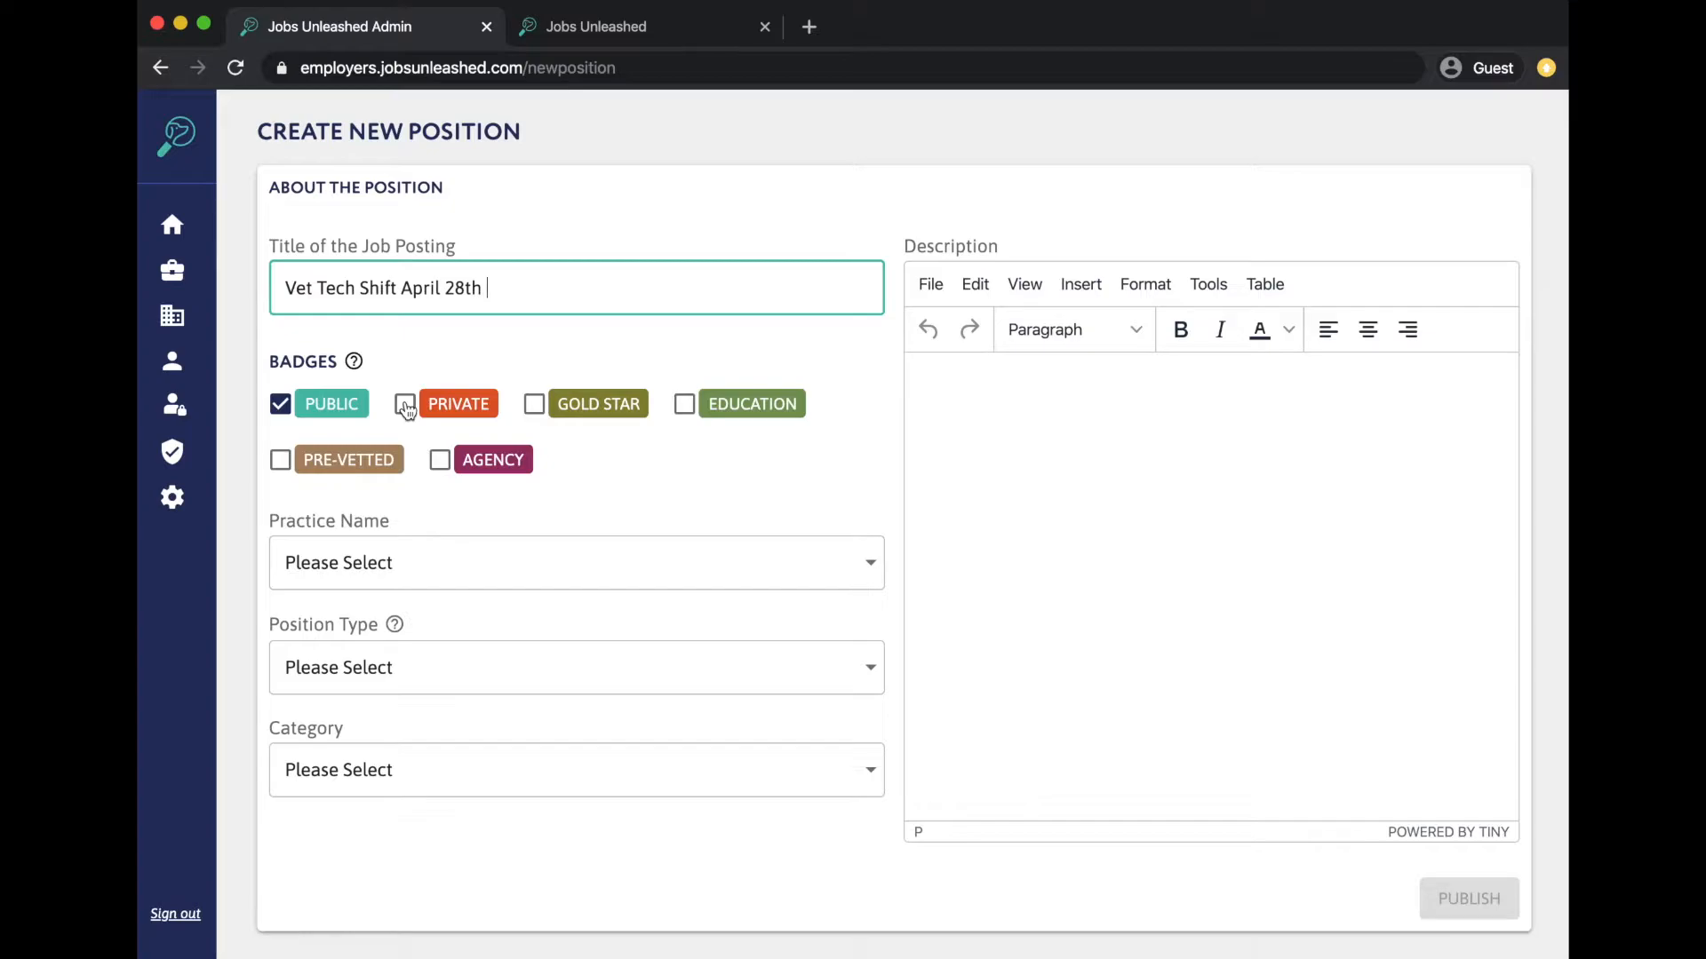
{"action": "left_click", "coordinate": [405, 406]}
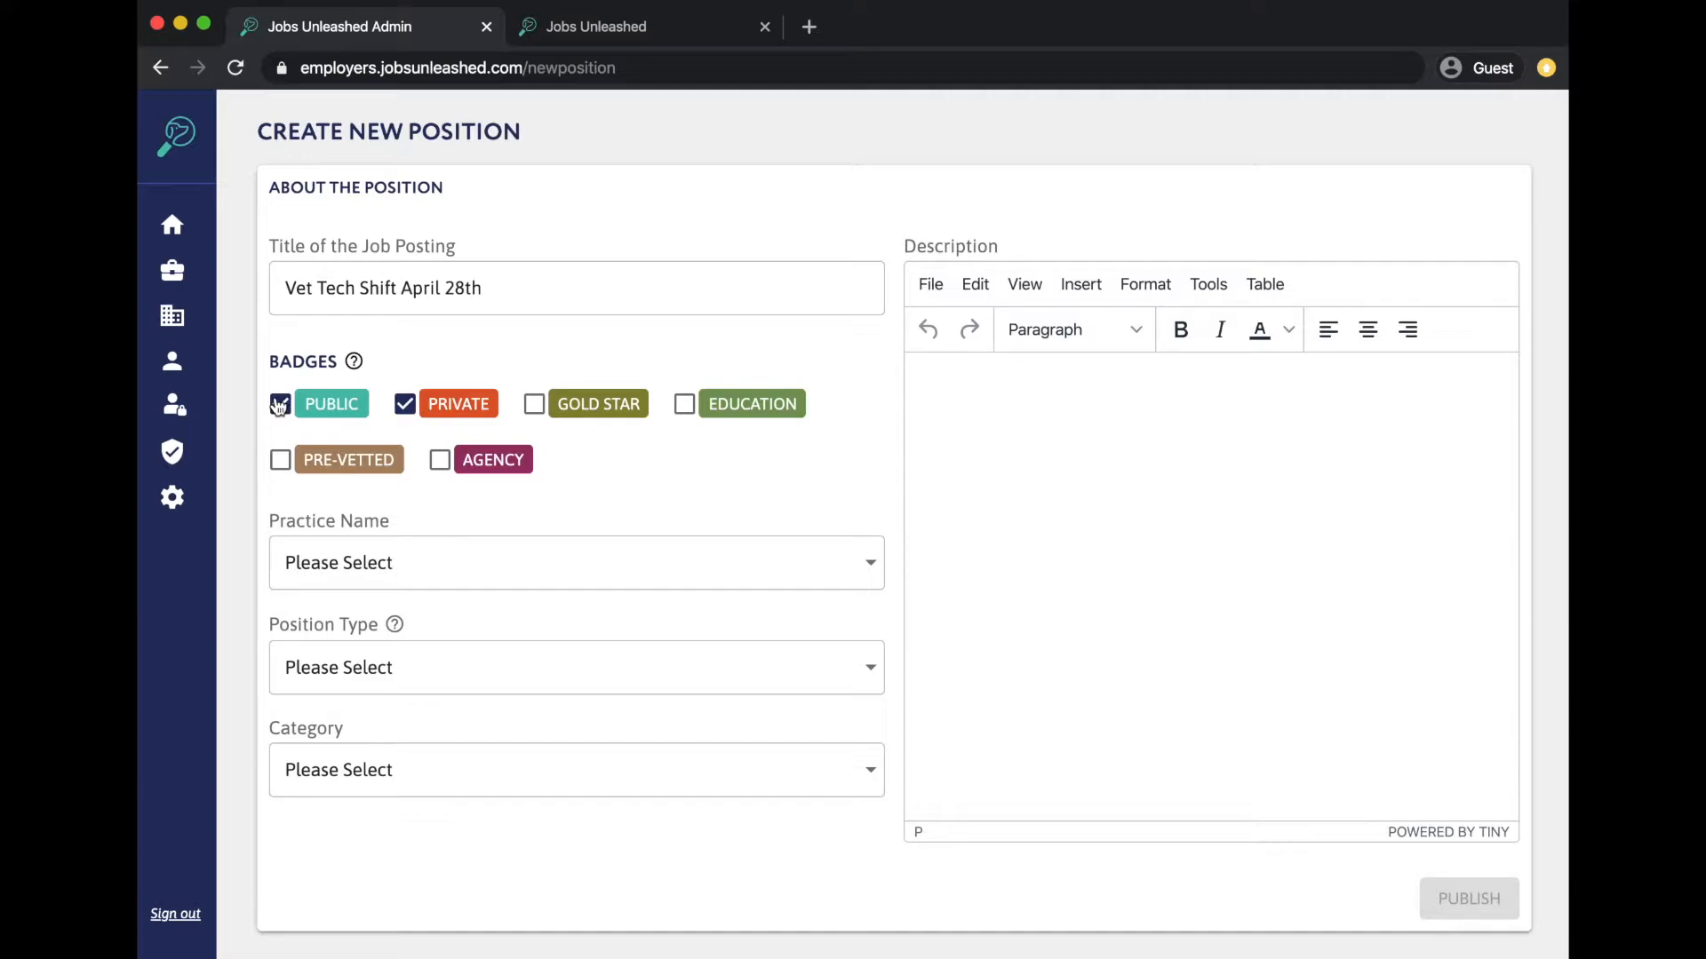
{"action": "left_click", "coordinate": [279, 406]}
- Set practice to RvR LittleRock Veterinary Hospital, position type Relief and category Vet Tech
{"action": "left_click", "coordinate": [348, 582]}
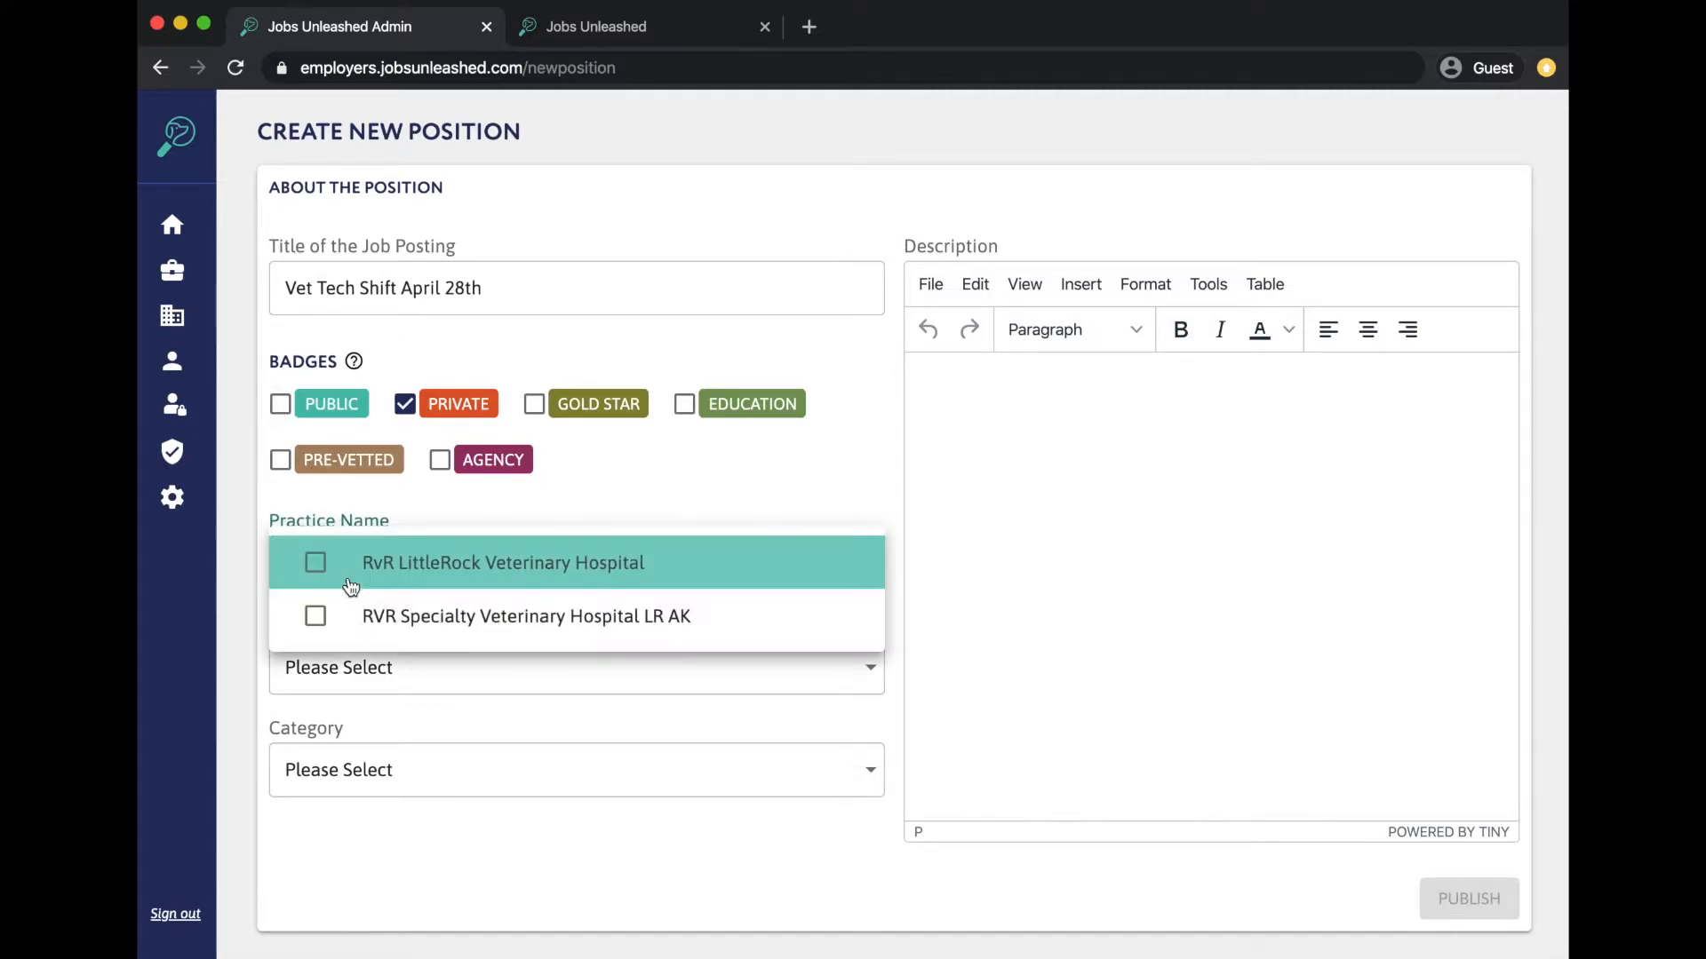
{"action": "left_click", "coordinate": [359, 568]}
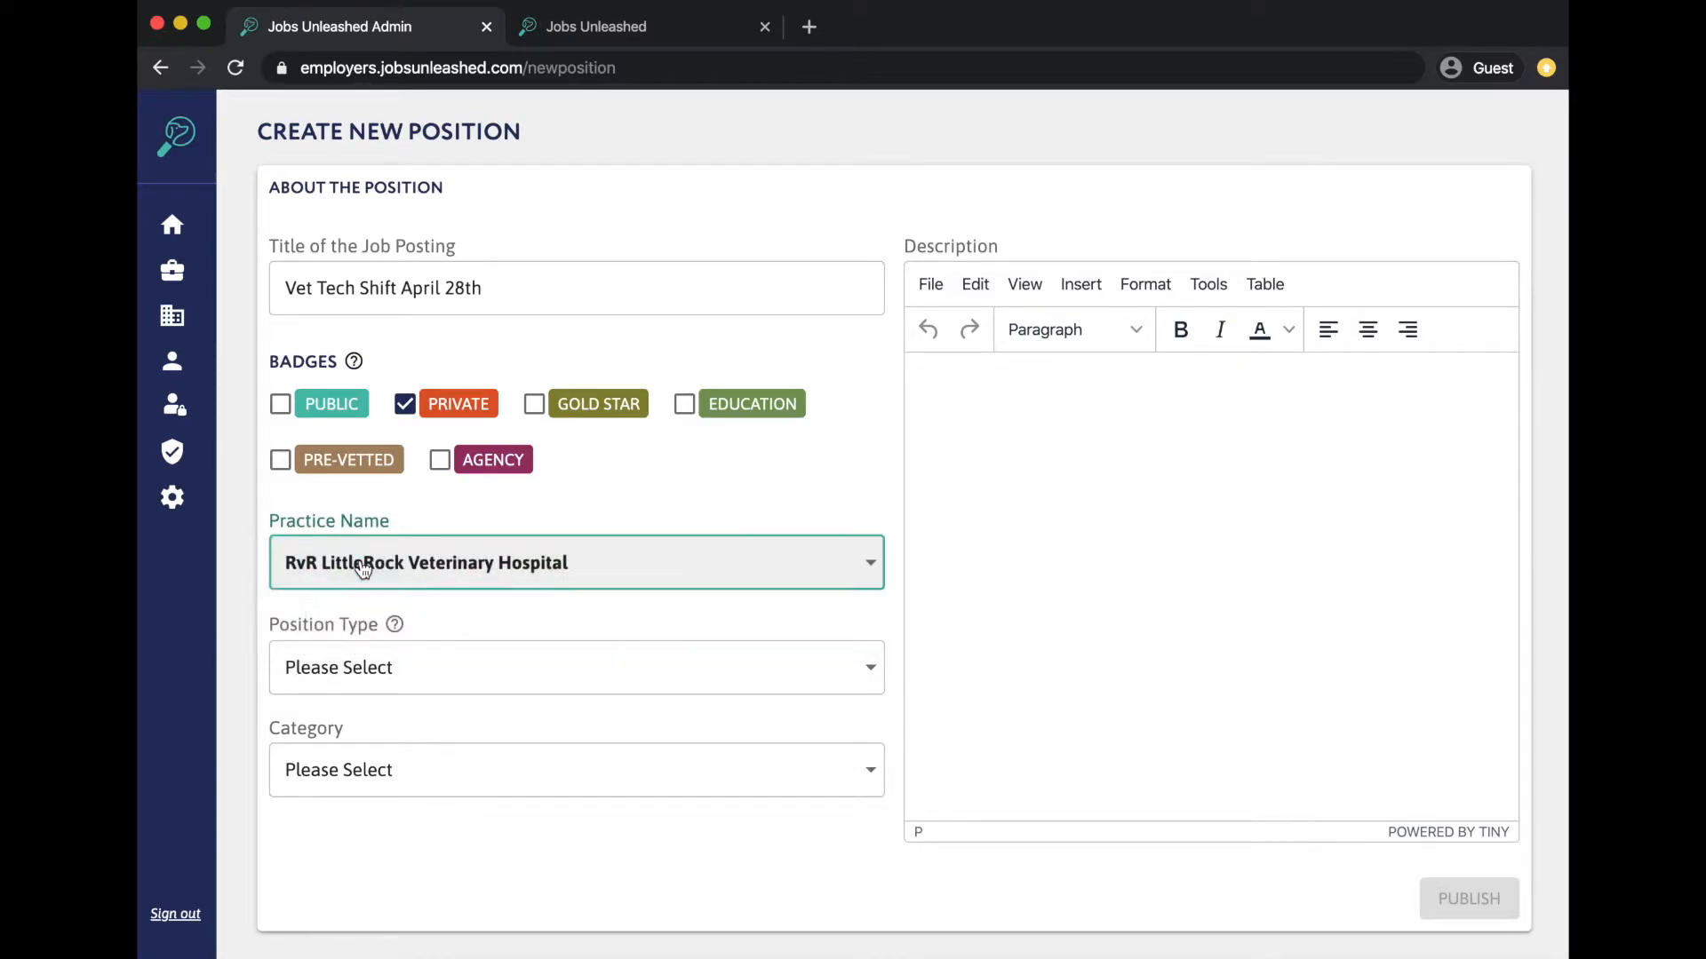
{"action": "left_click", "coordinate": [336, 669]}
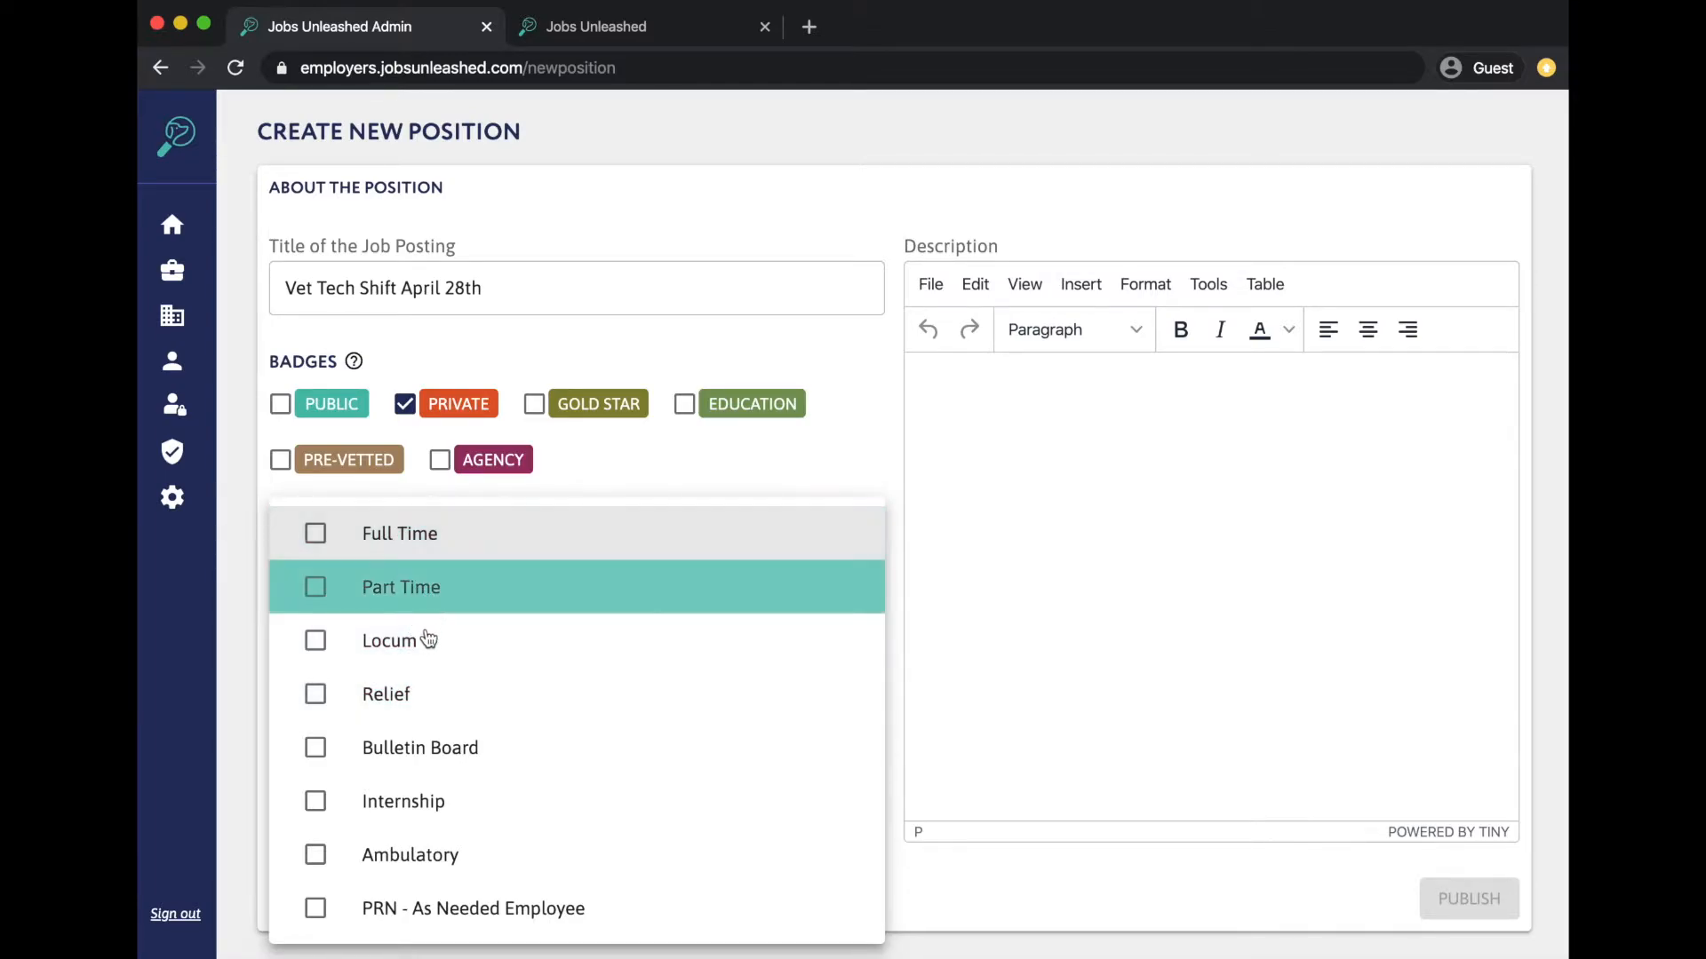
{"action": "left_click", "coordinate": [411, 698]}
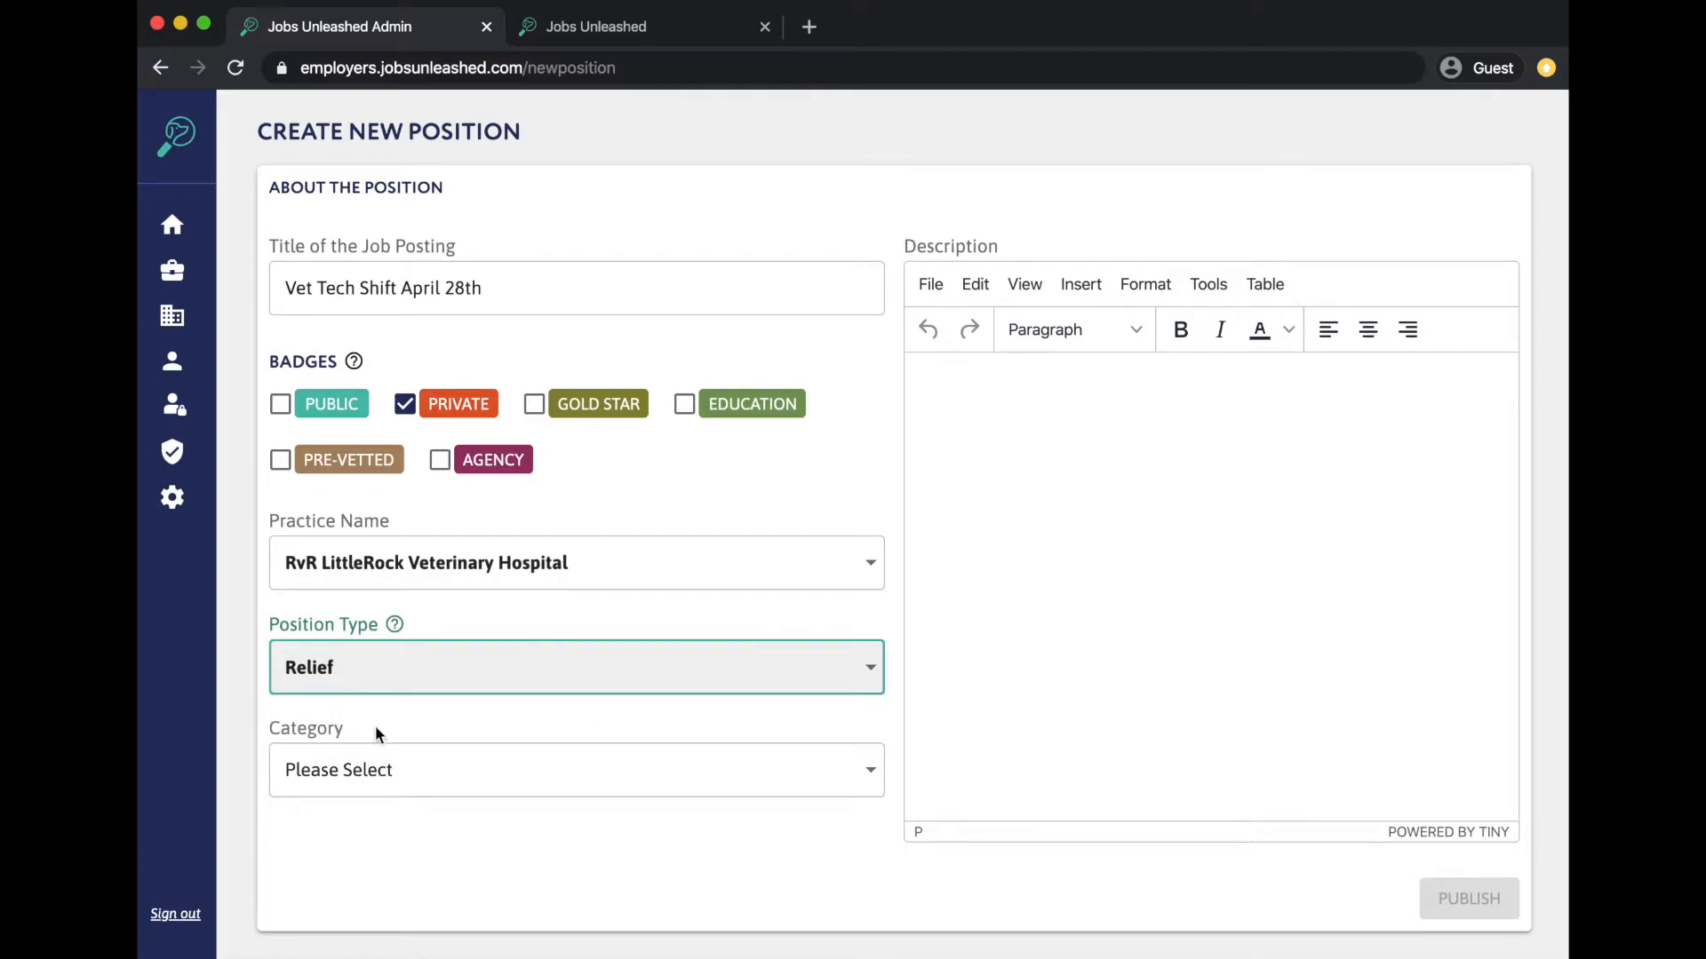
{"action": "left_click", "coordinate": [358, 779]}
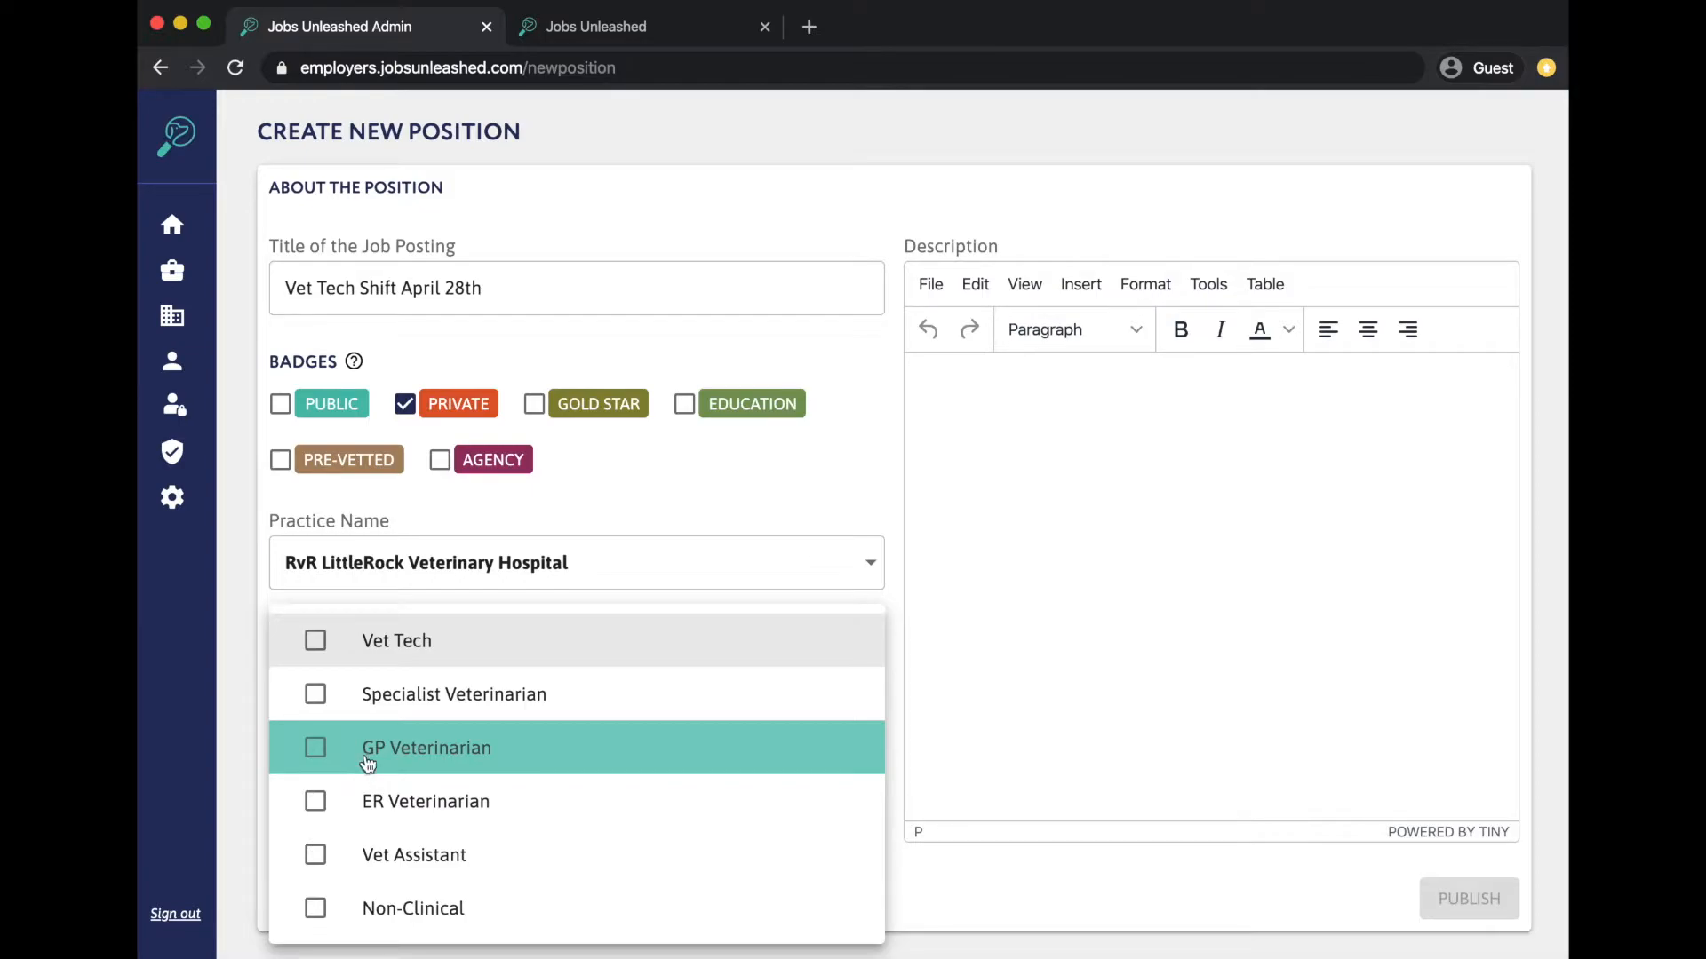
{"action": "left_click", "coordinate": [421, 665]}
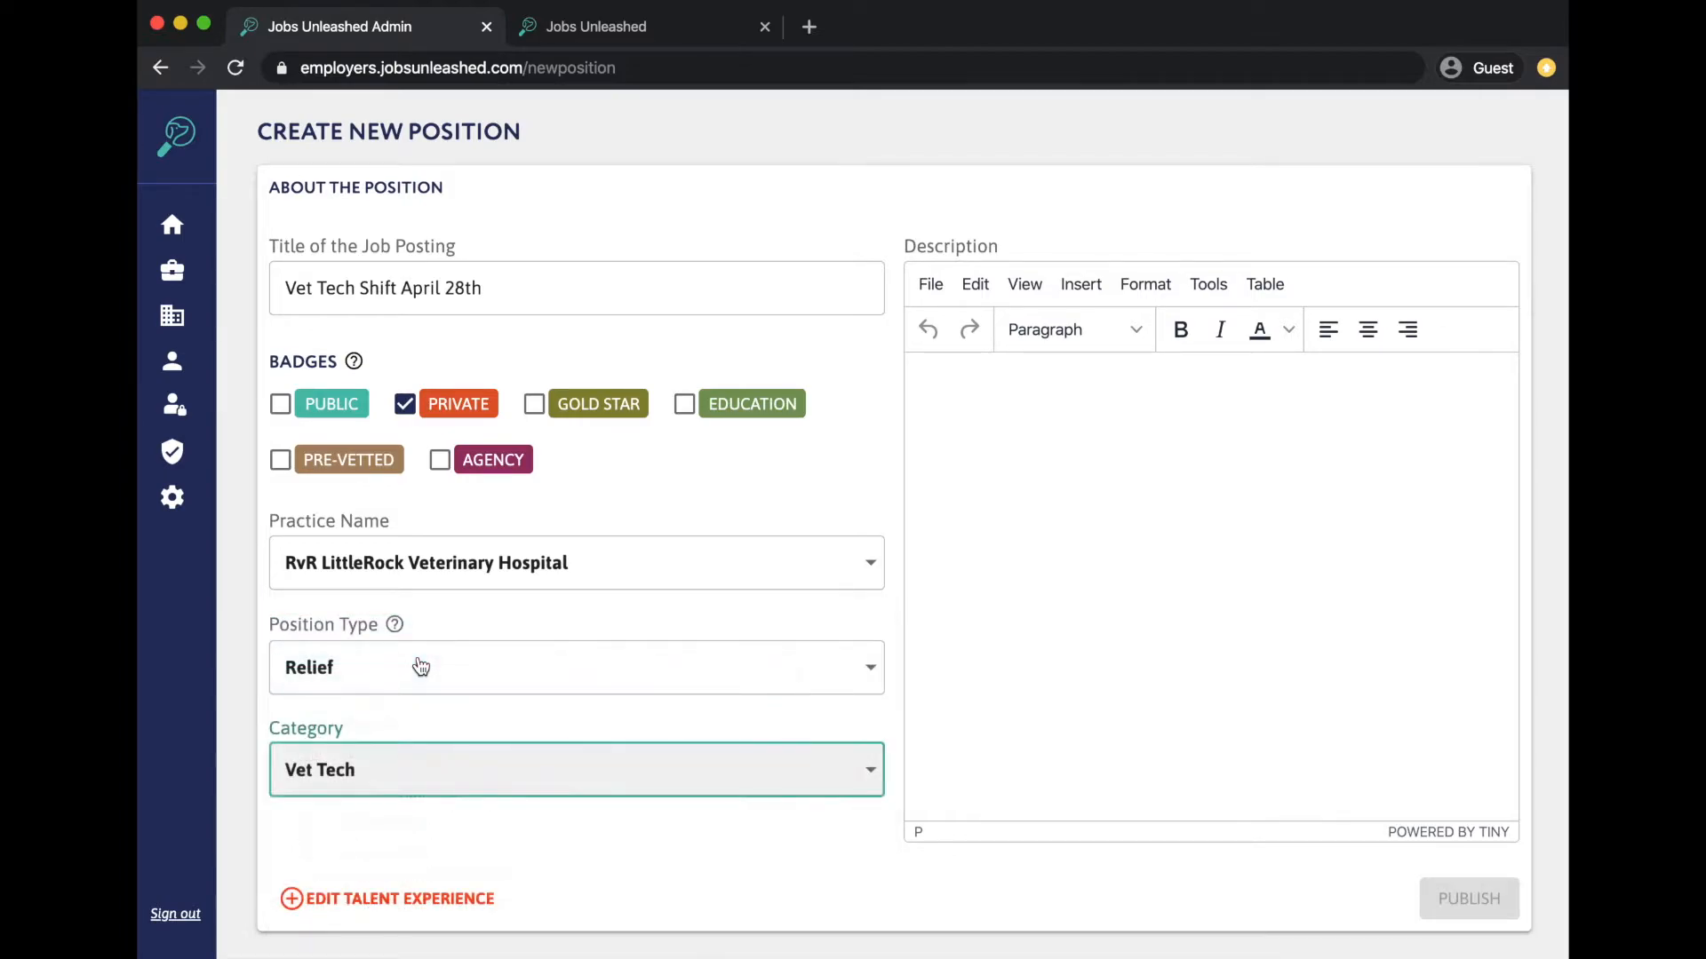
- Write the description: April 28th shift 8am - 4:30pm, how to connect, and contact via JU messaging app
{"action": "left_click", "coordinate": [1106, 604]}
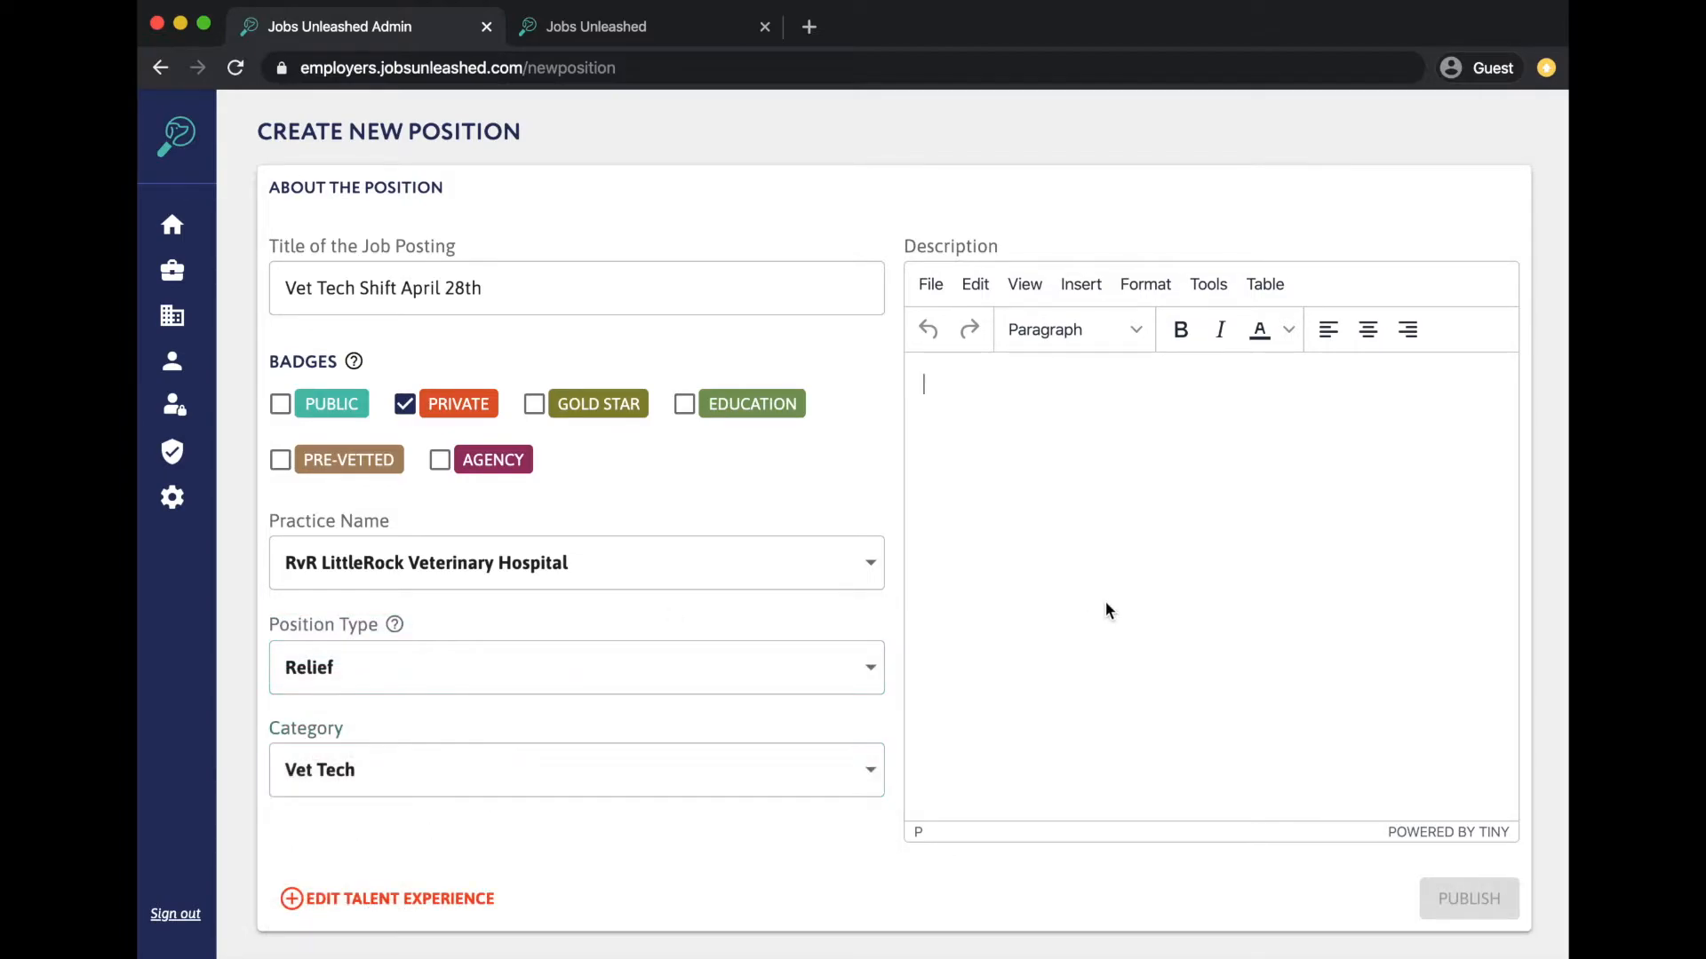
{"action": "type", "text": "There is an open Vet "}
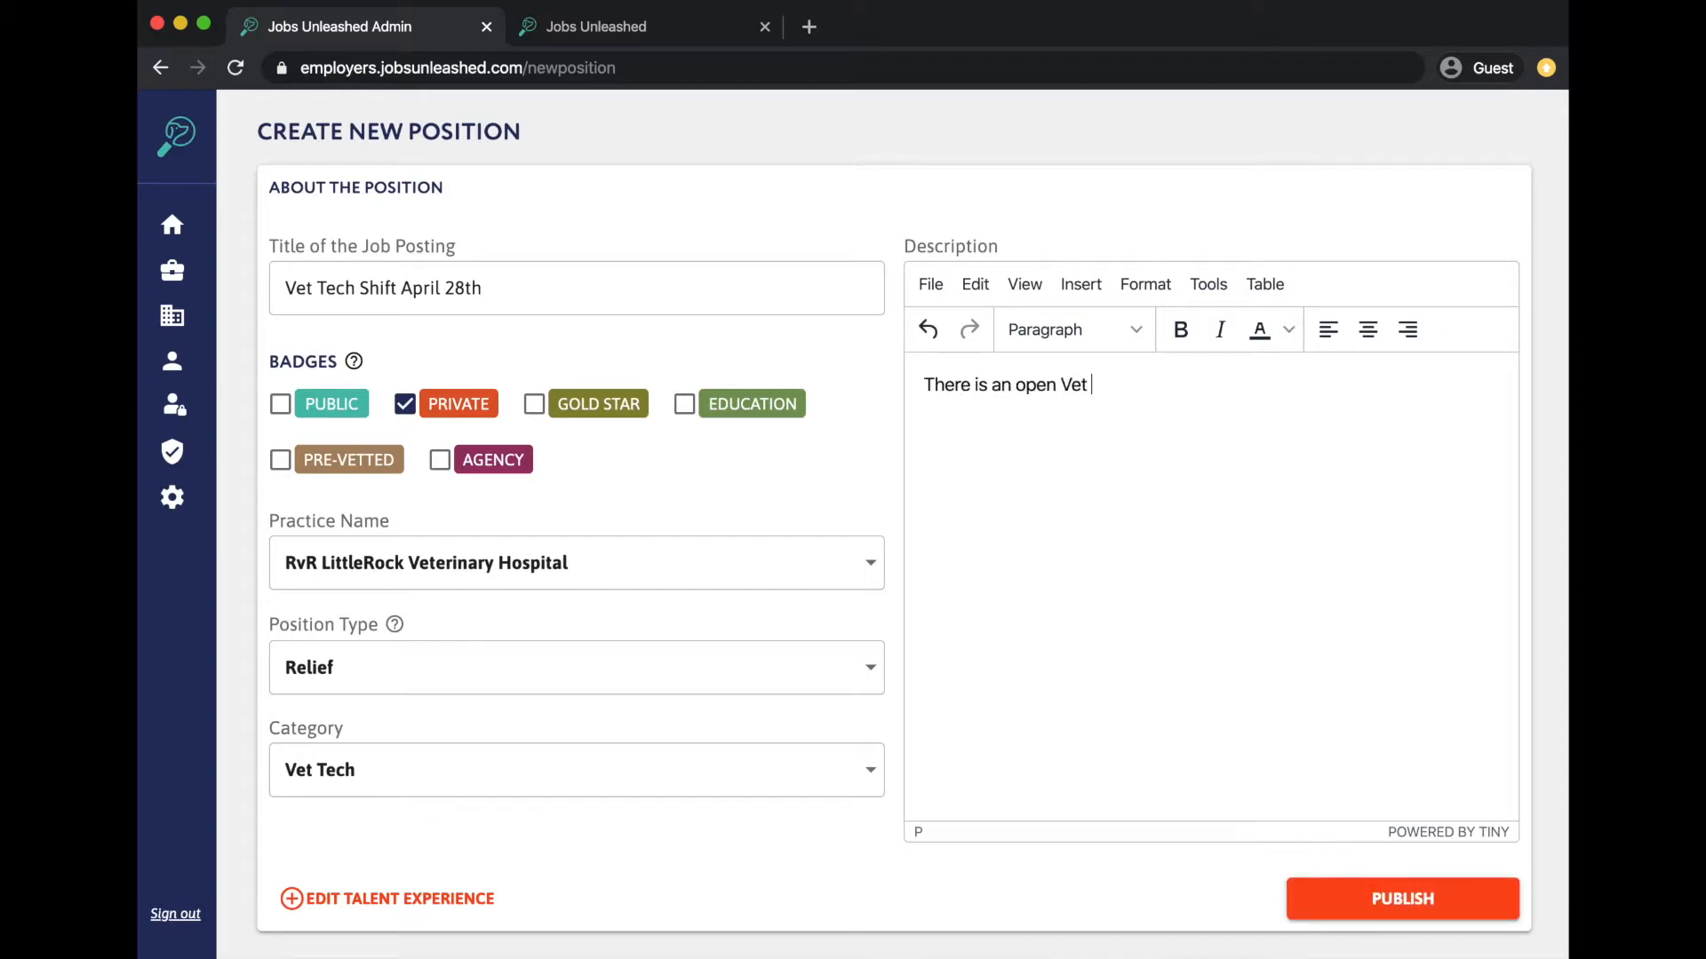
{"action": "type", "text": "Tech shift on April 28th from "}
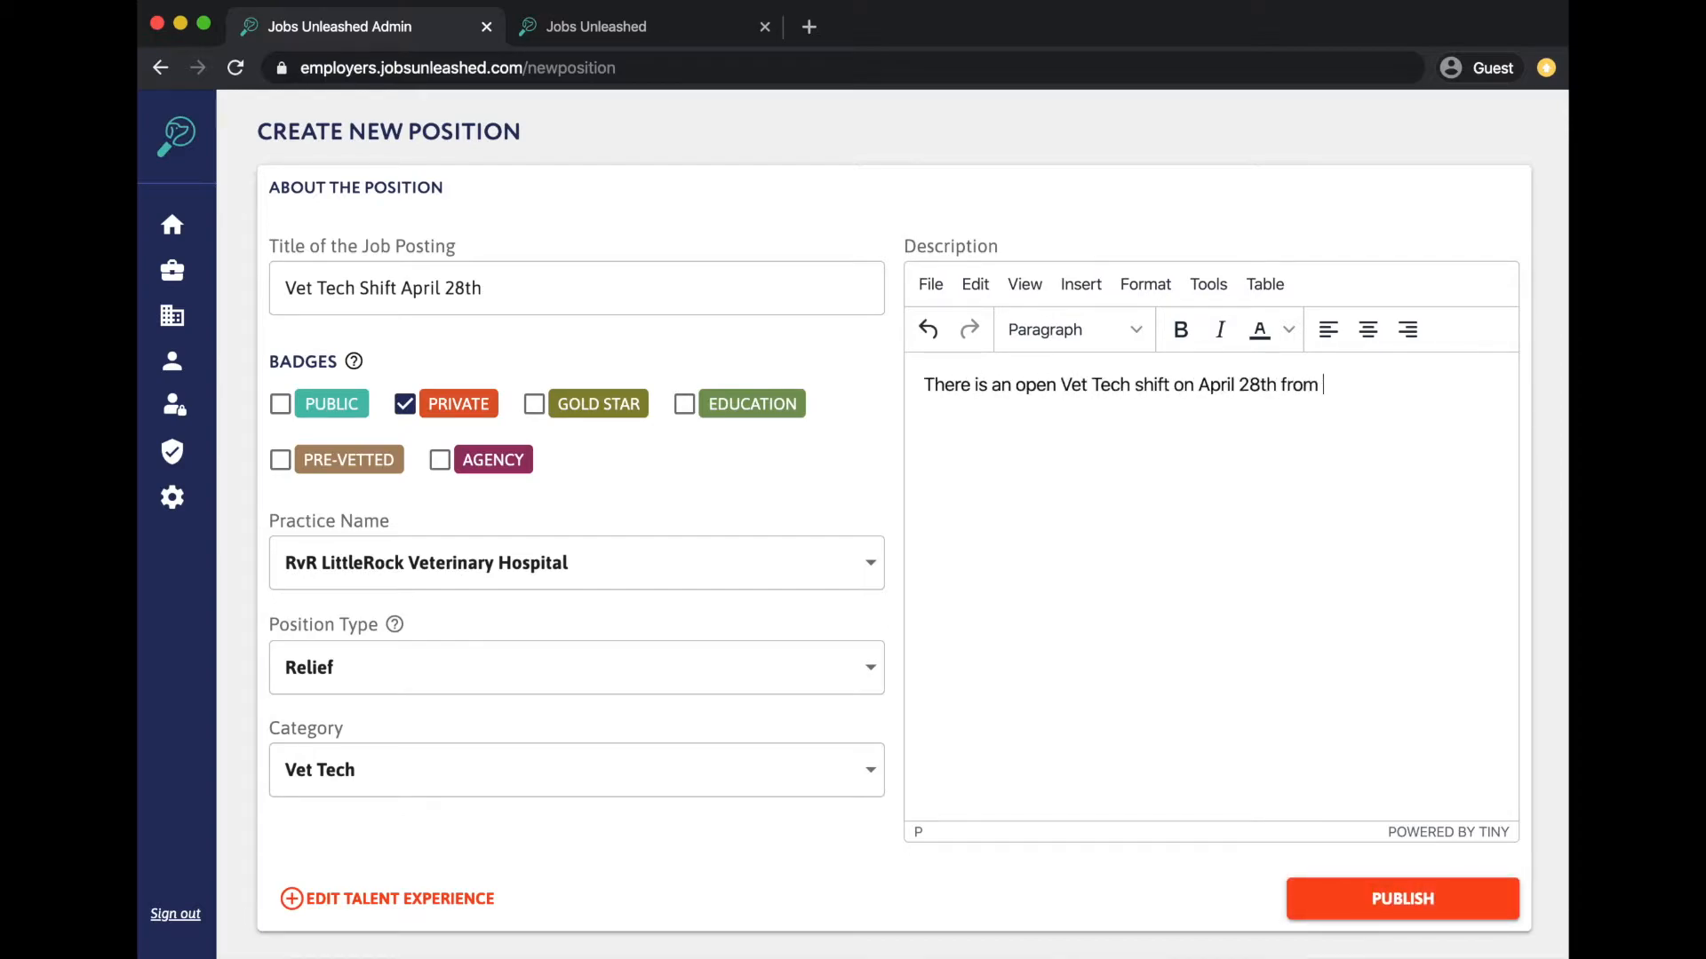
{"action": "type", "text": "8am - 4:30pm"}
{"action": "key", "text": "Return"}
{"action": "type", "text": "If you're interested in picking up this s"}
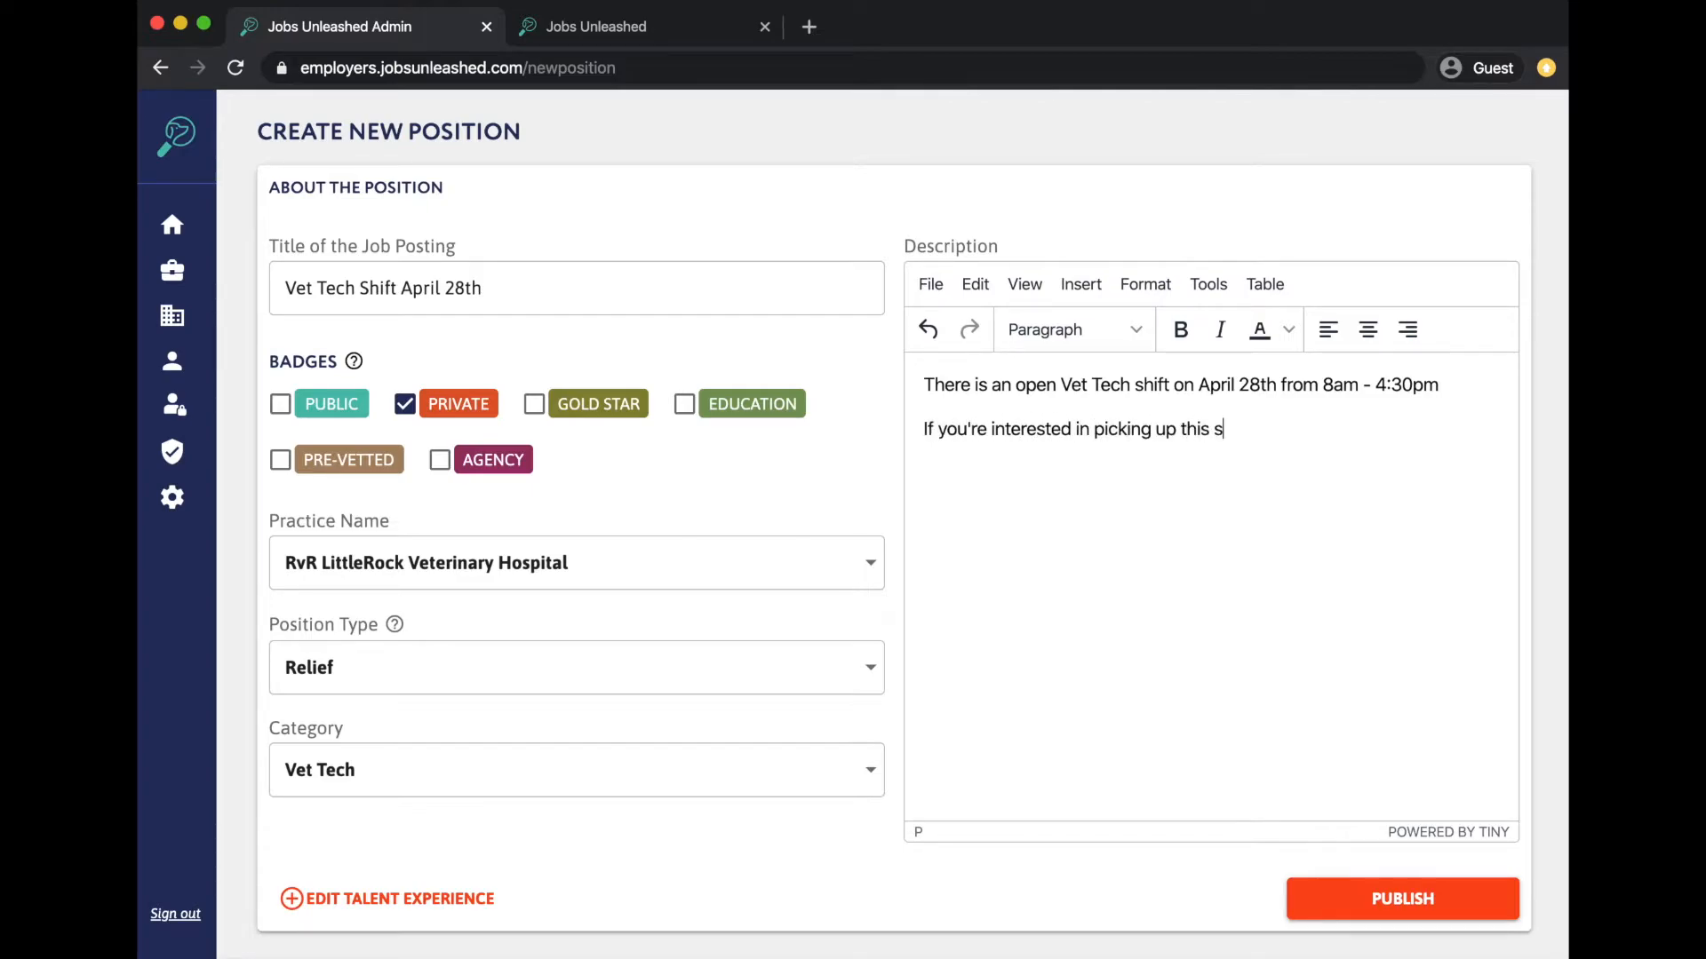
{"action": "type", "text": "hift or part of this shift pleas"}
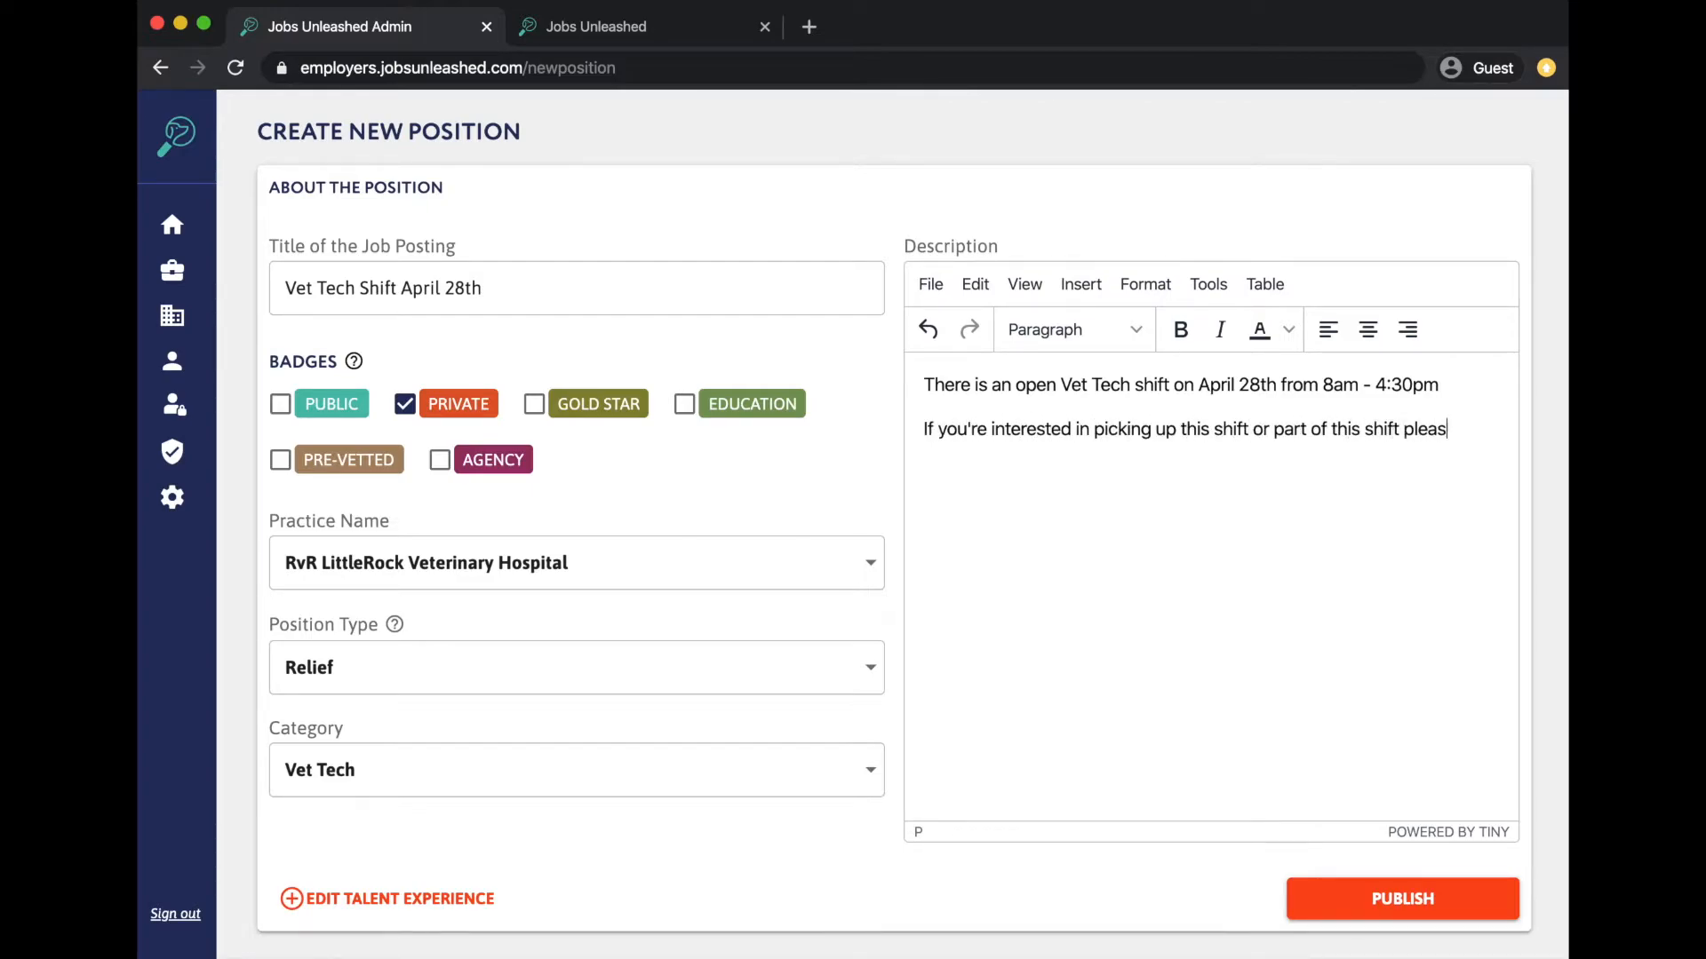
{"action": "type", "text": "e click \"connect me.\""}
{"action": "key", "text": "Return"}
{"action": "type", "text": "Once w"}
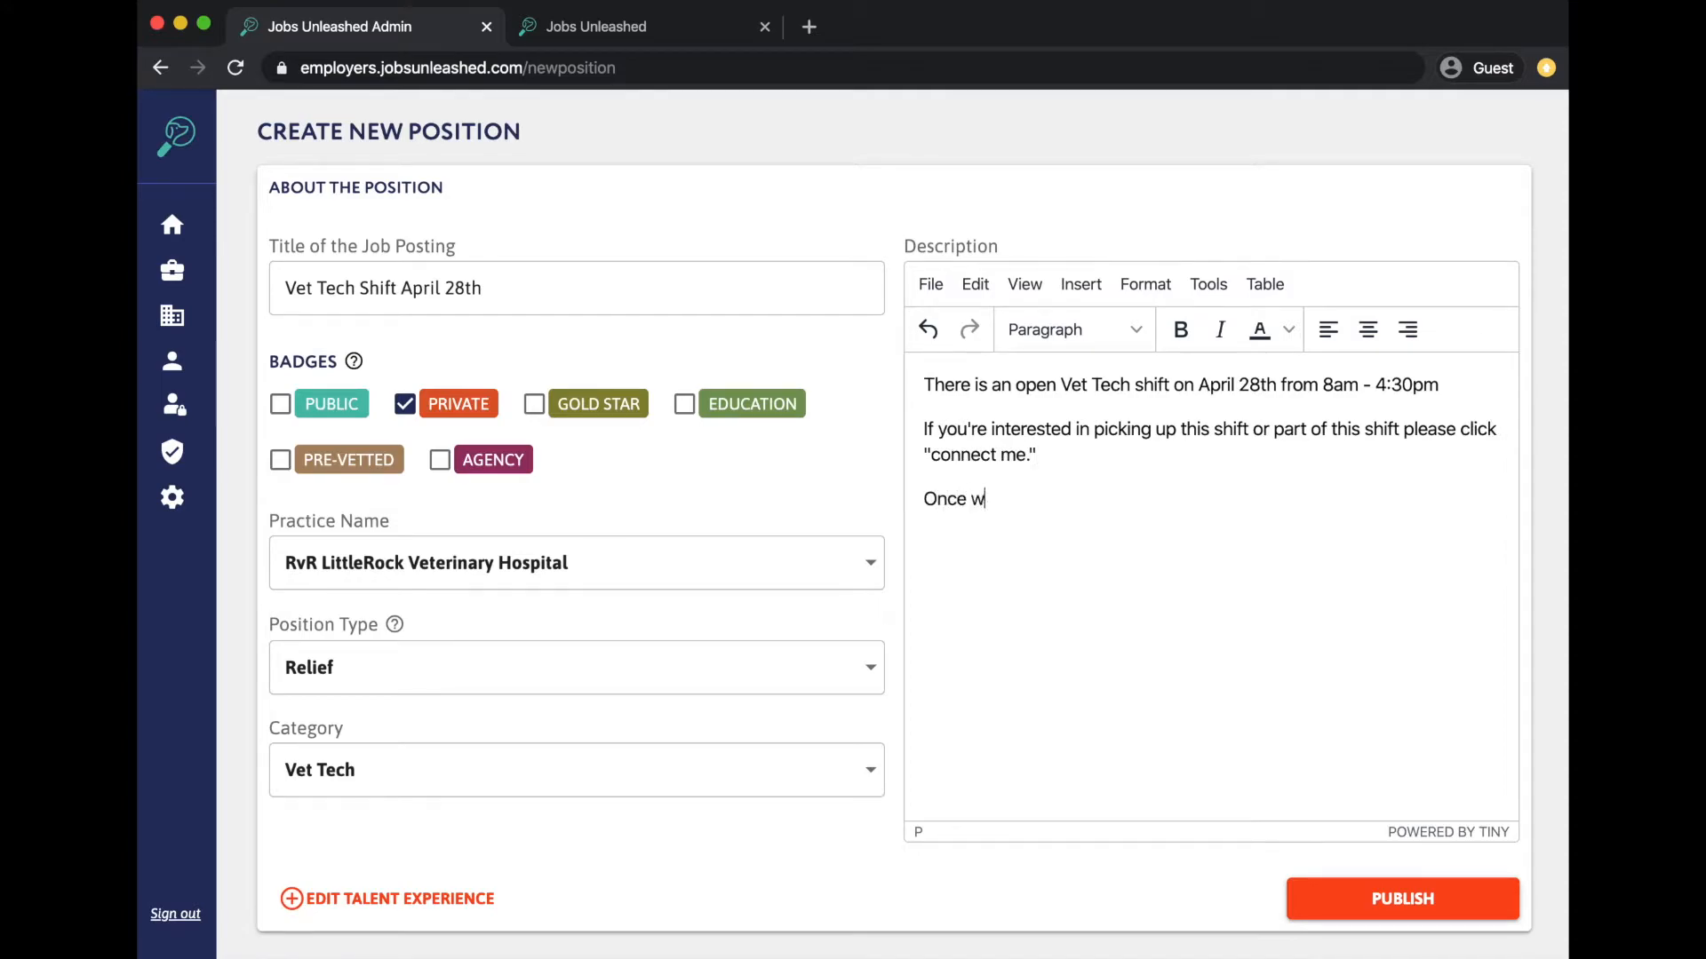
{"action": "type", "text": "e are connected, you c"}
{"action": "key", "text": "BackSpace"}
{"action": "key", "text": "BackSpace"}
{"action": "key", "text": "BackSpace"}
{"action": "key", "text": "BackSpace"}
{"action": "type", "text": "ou can "}
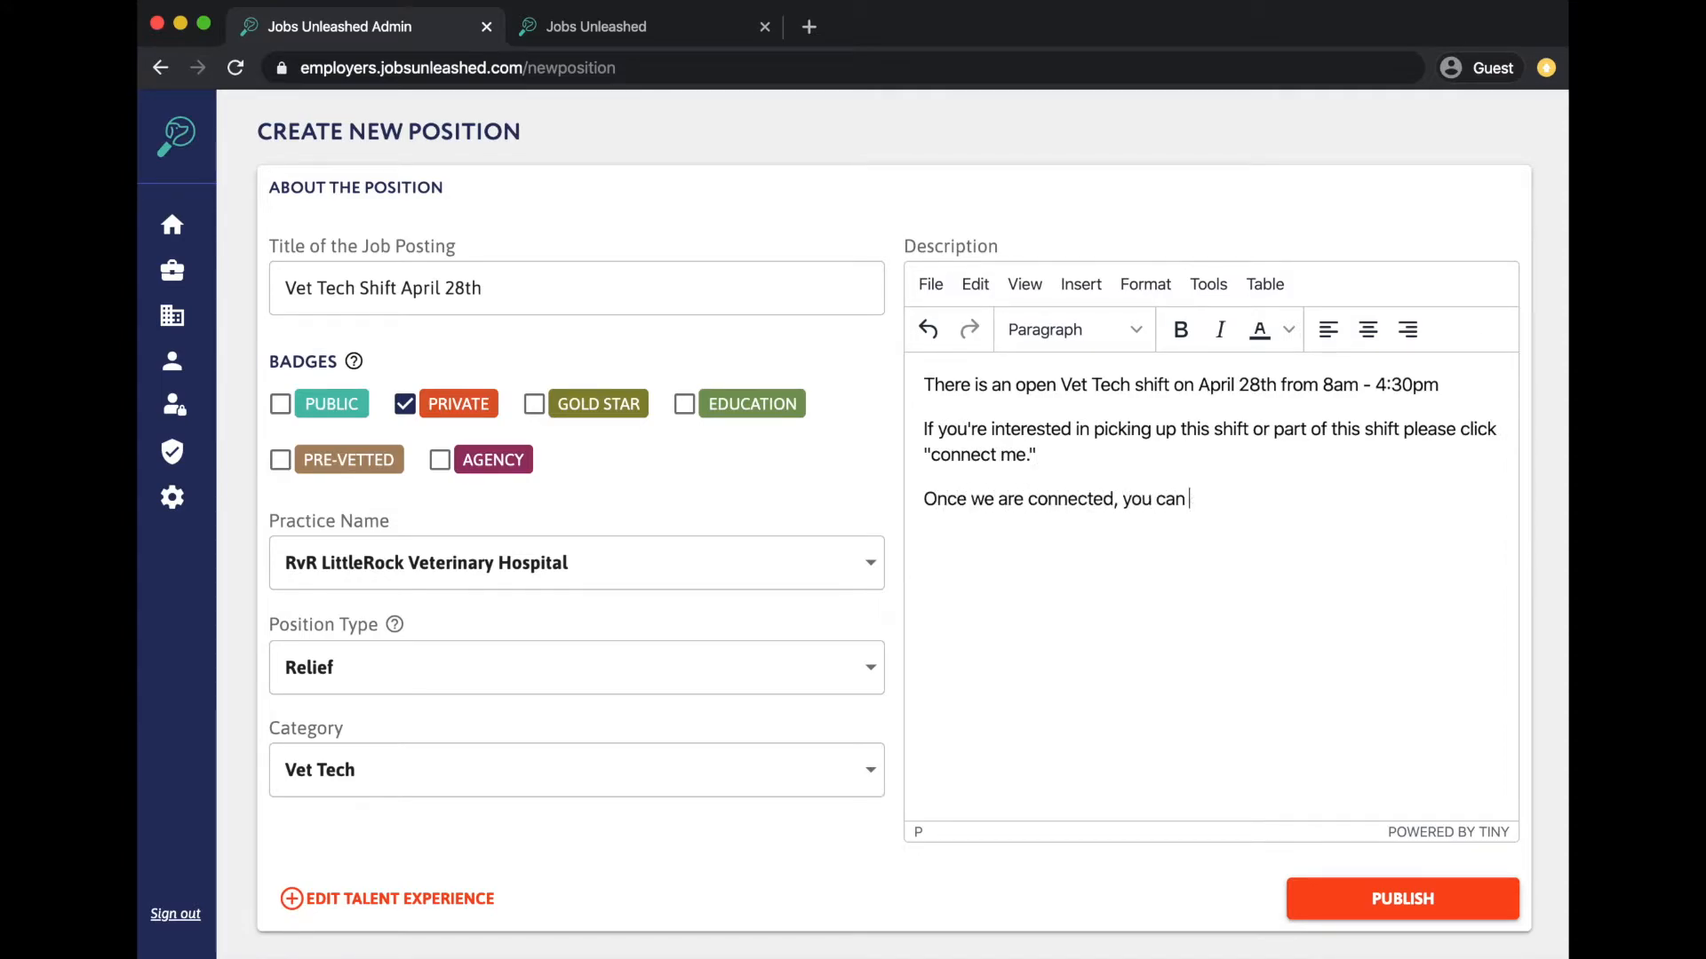
{"action": "type", "text": "contact me with any questions you may have abou"}
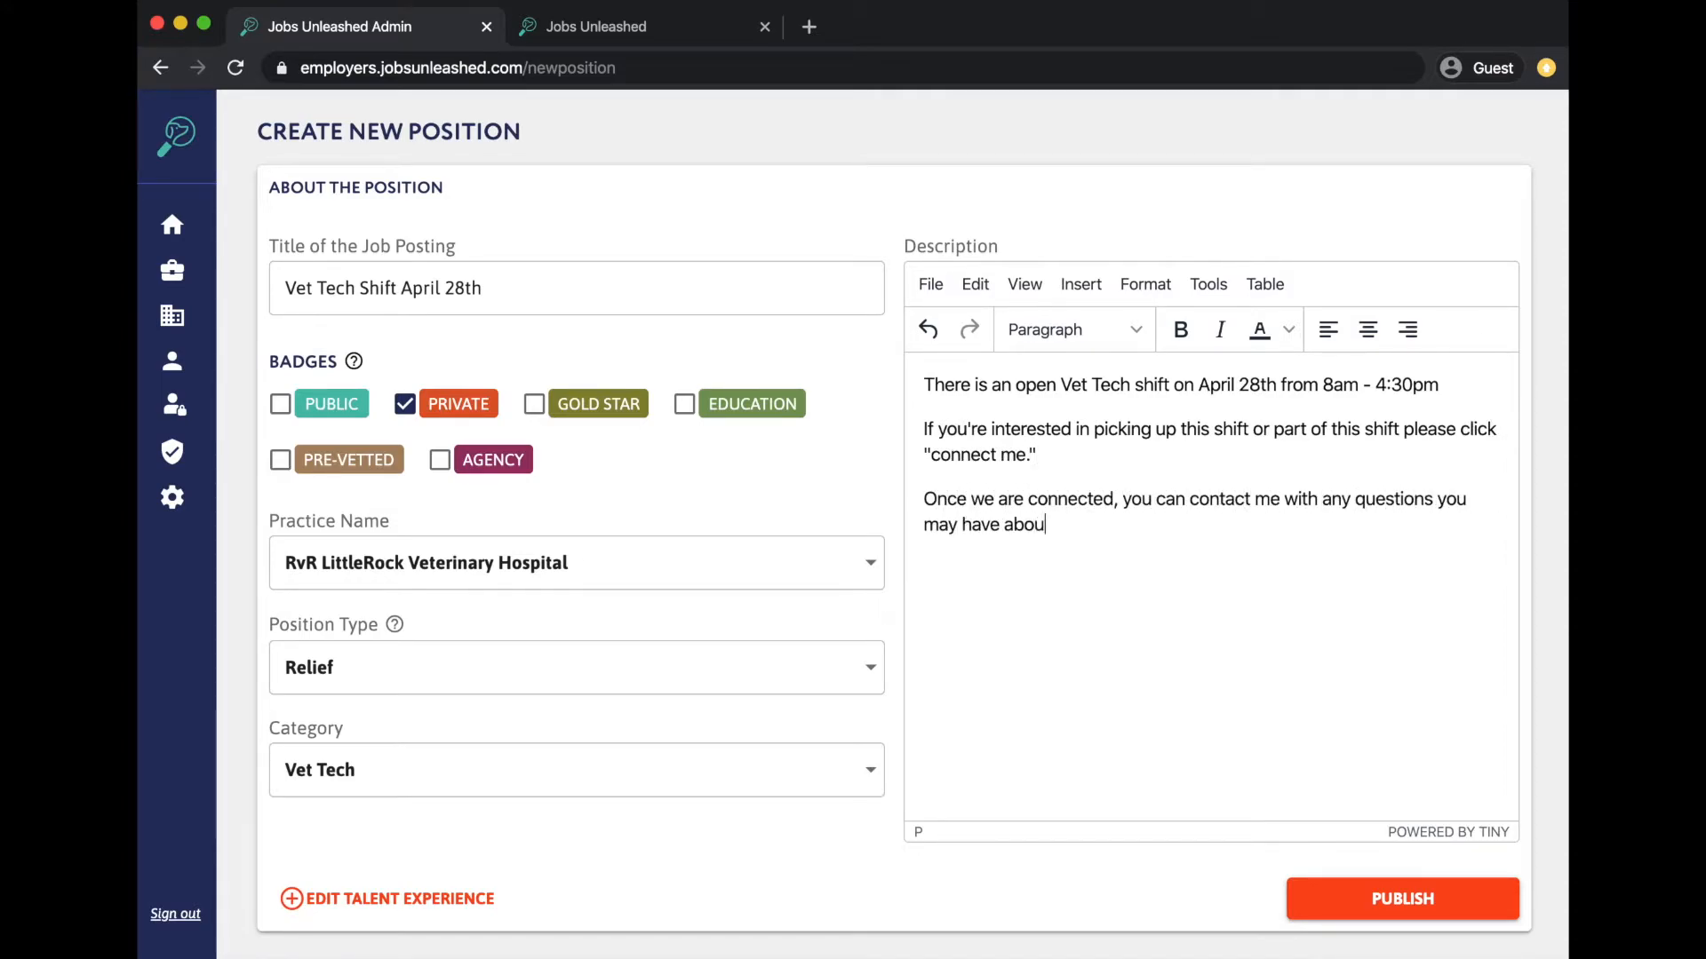
{"action": "type", "text": "t the shift via the JU me"}
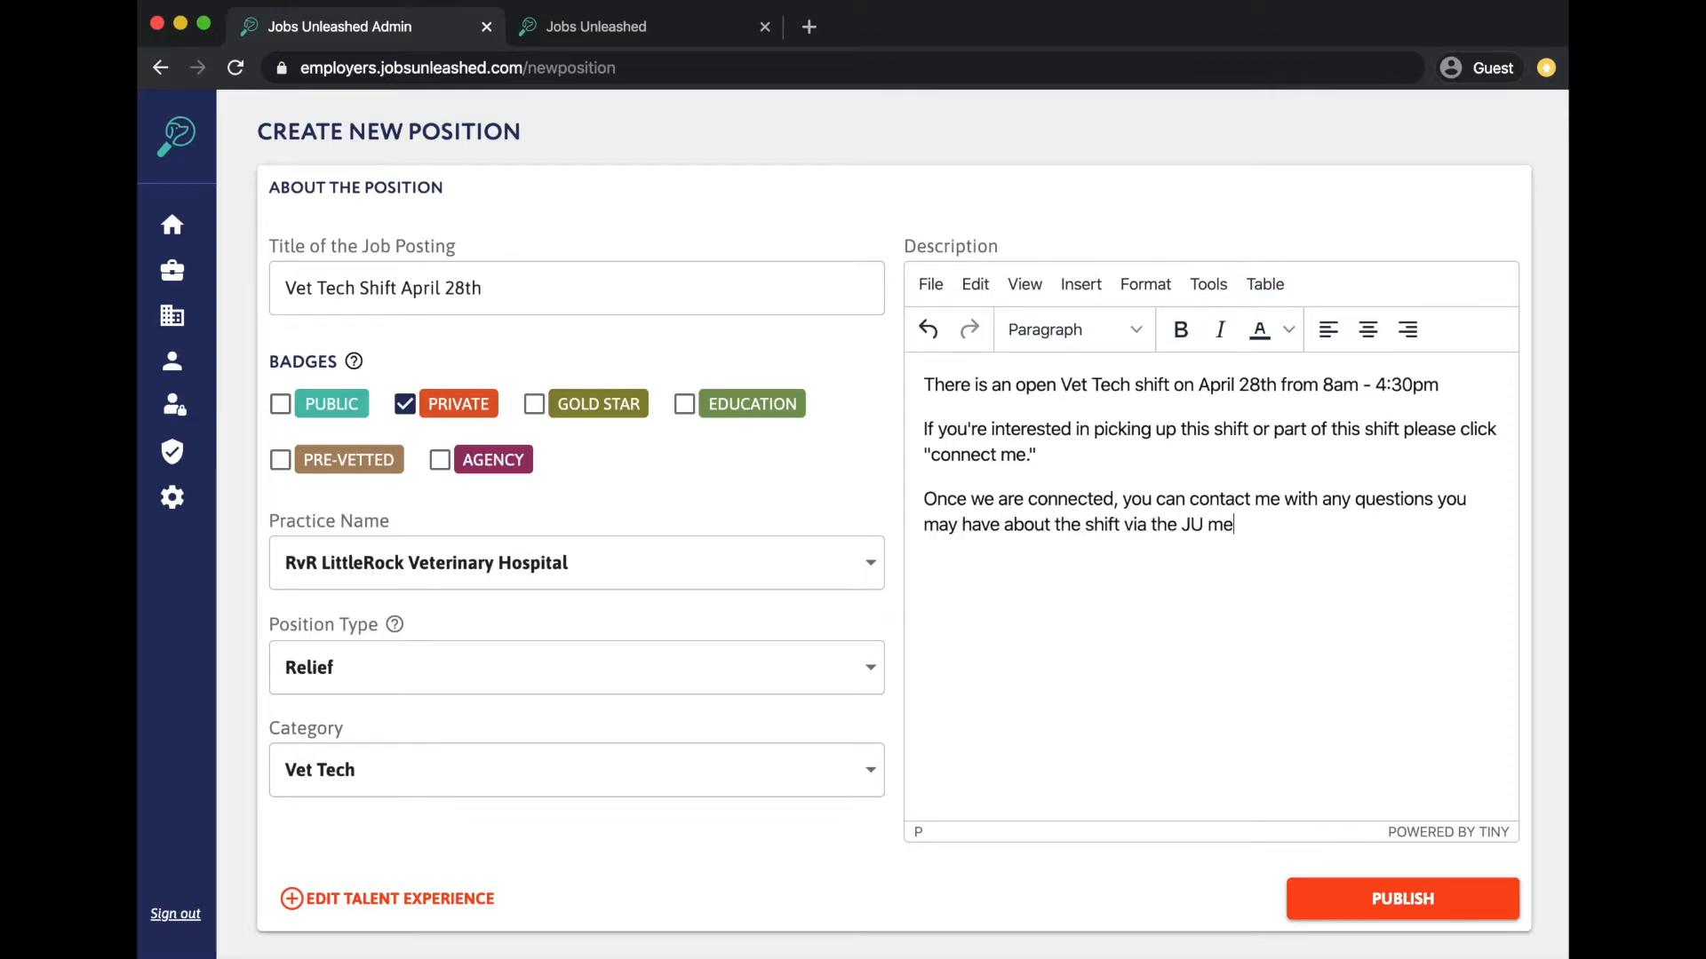
{"action": "type", "text": "ssenger"}
{"action": "key", "text": "BackSpace"}
{"action": "key", "text": "BackSpace"}
{"action": "key", "text": "BackSpace"}
{"action": "key", "text": "BackSpace"}
{"action": "key", "text": "BackSpace"}
{"action": "key", "text": "BackSpace"}
{"action": "key", "text": "BackSpace"}
{"action": "key", "text": "BackSpace"}
{"action": "type", "text": "essaging app."}
- Add the coffee incentive line and '- Name (optional)' sign-off, then publish the posting
{"action": "key", "text": "Return"}
{"action": "type", "text": "Incentive such "}
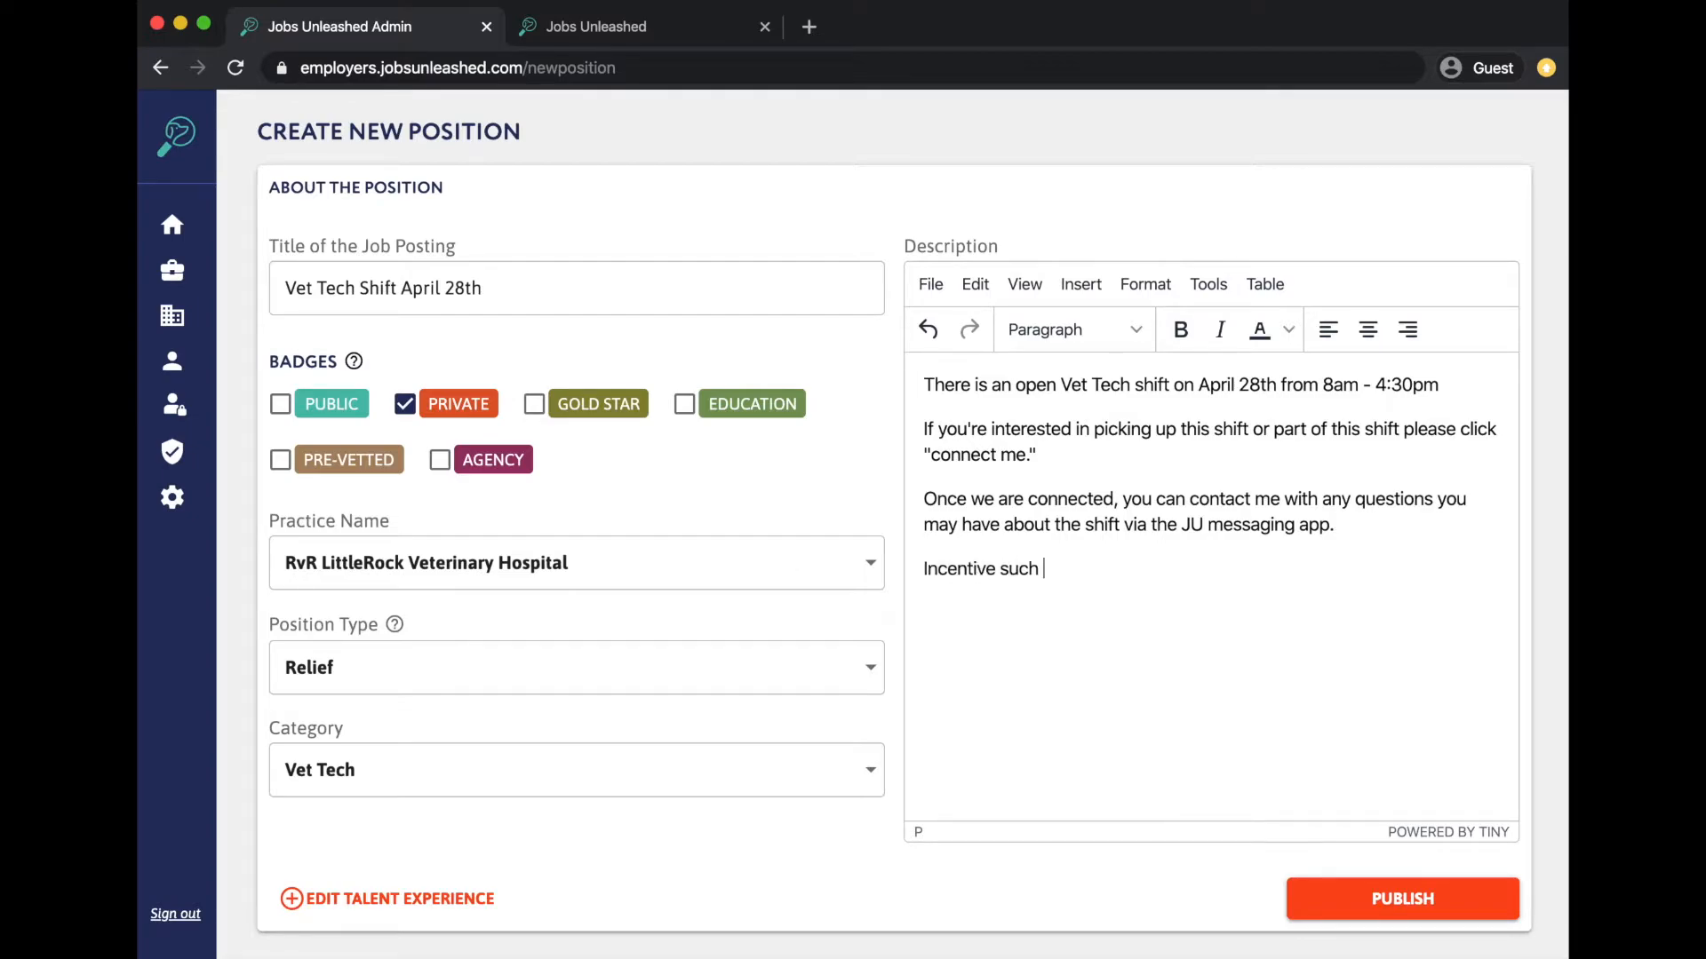
{"action": "type", "text": "as \"we will buy you coffee\""}
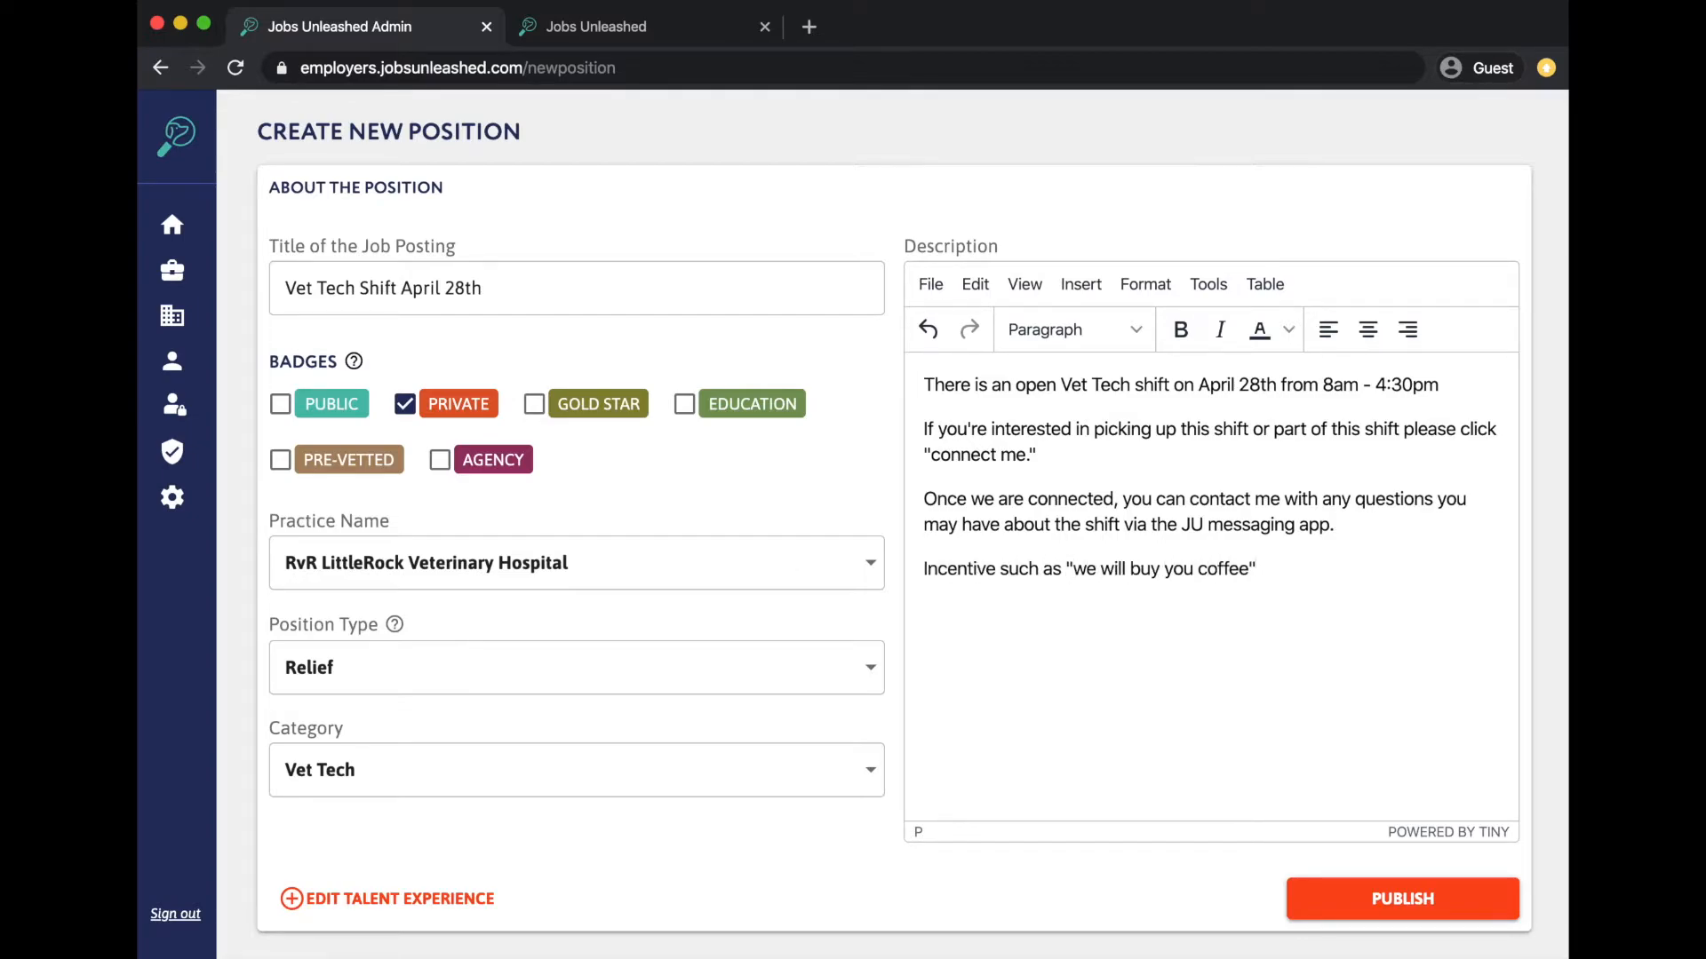
{"action": "key", "text": "Return"}
{"action": "type", "text": "- Name (optional)"}
{"action": "left_click", "coordinate": [1373, 915]}
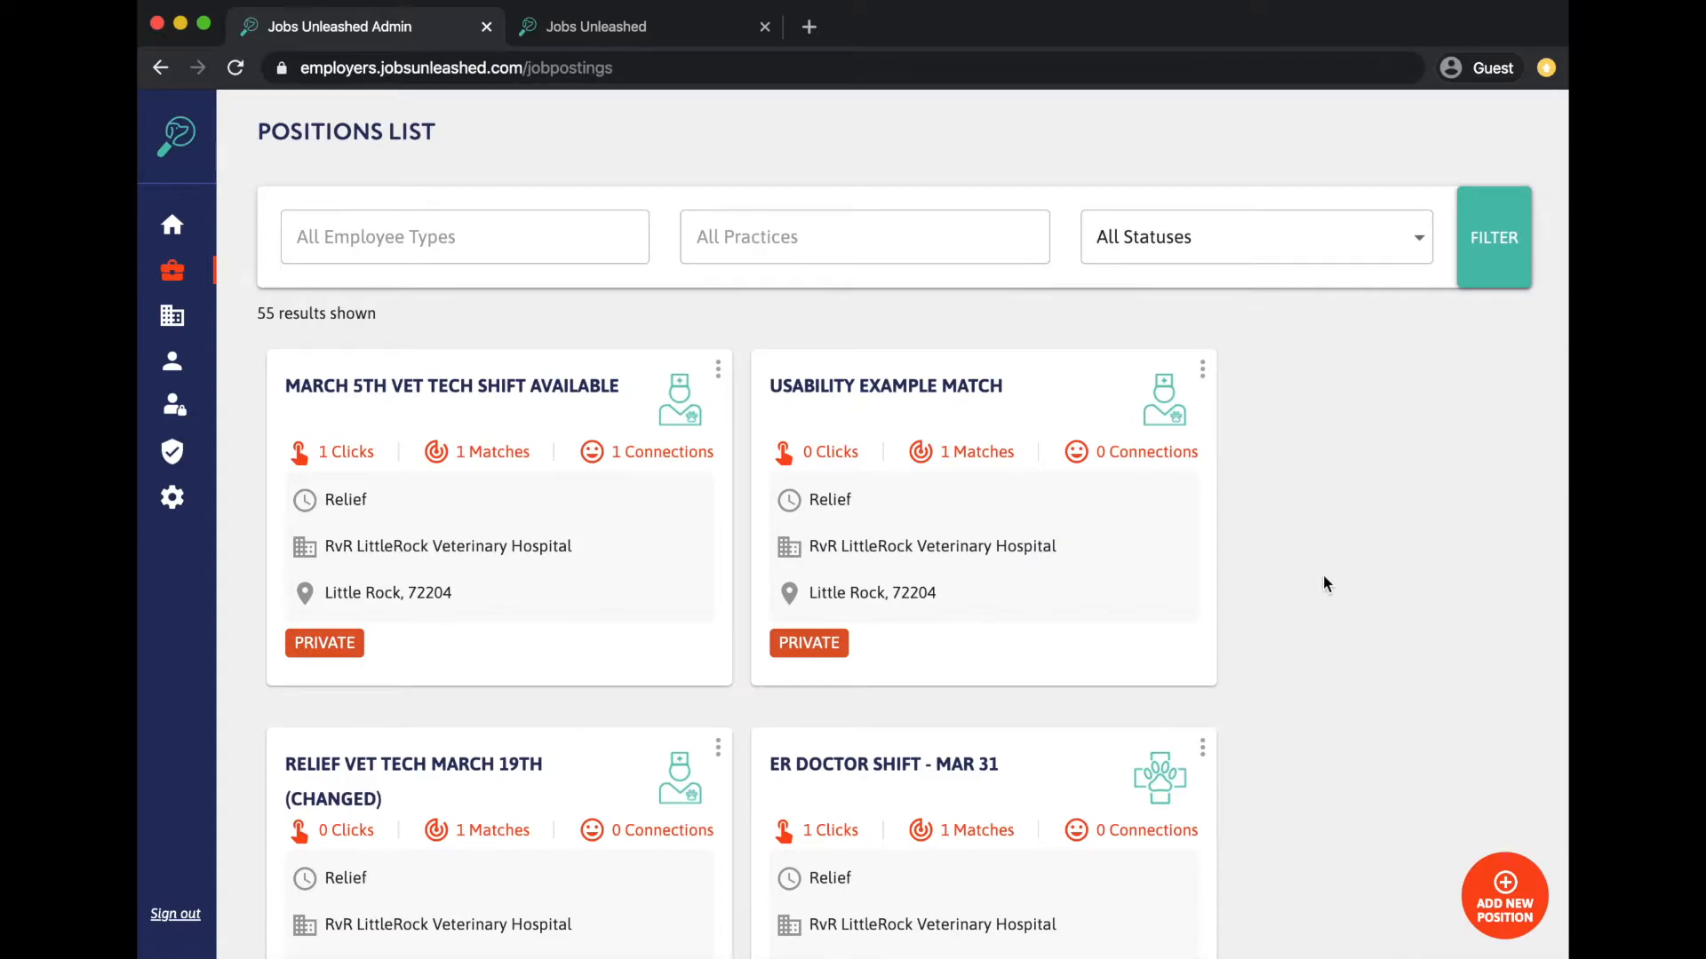
- Duplicate the April 28th posting and retitle the copy 'Vet Tech Shift May 2nd'
{"action": "scroll", "coordinate": [1324, 582], "scroll_direction": "down", "scroll_amount": 10}
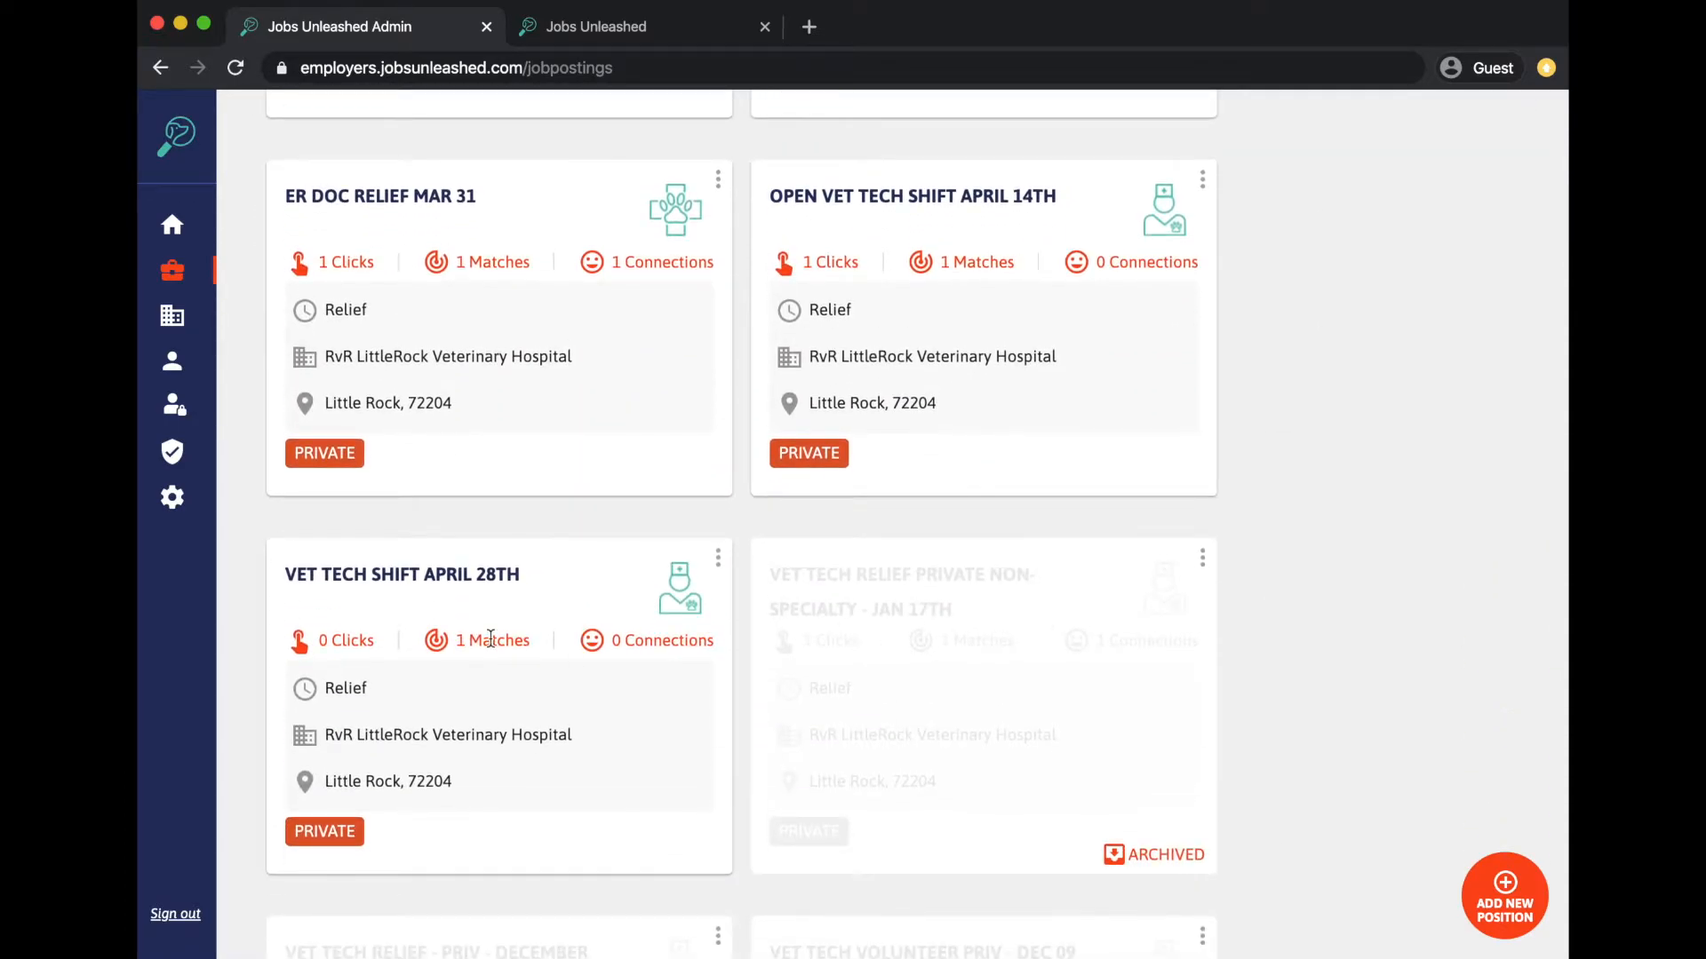
{"action": "scroll", "coordinate": [490, 638], "scroll_direction": "down", "scroll_amount": 2}
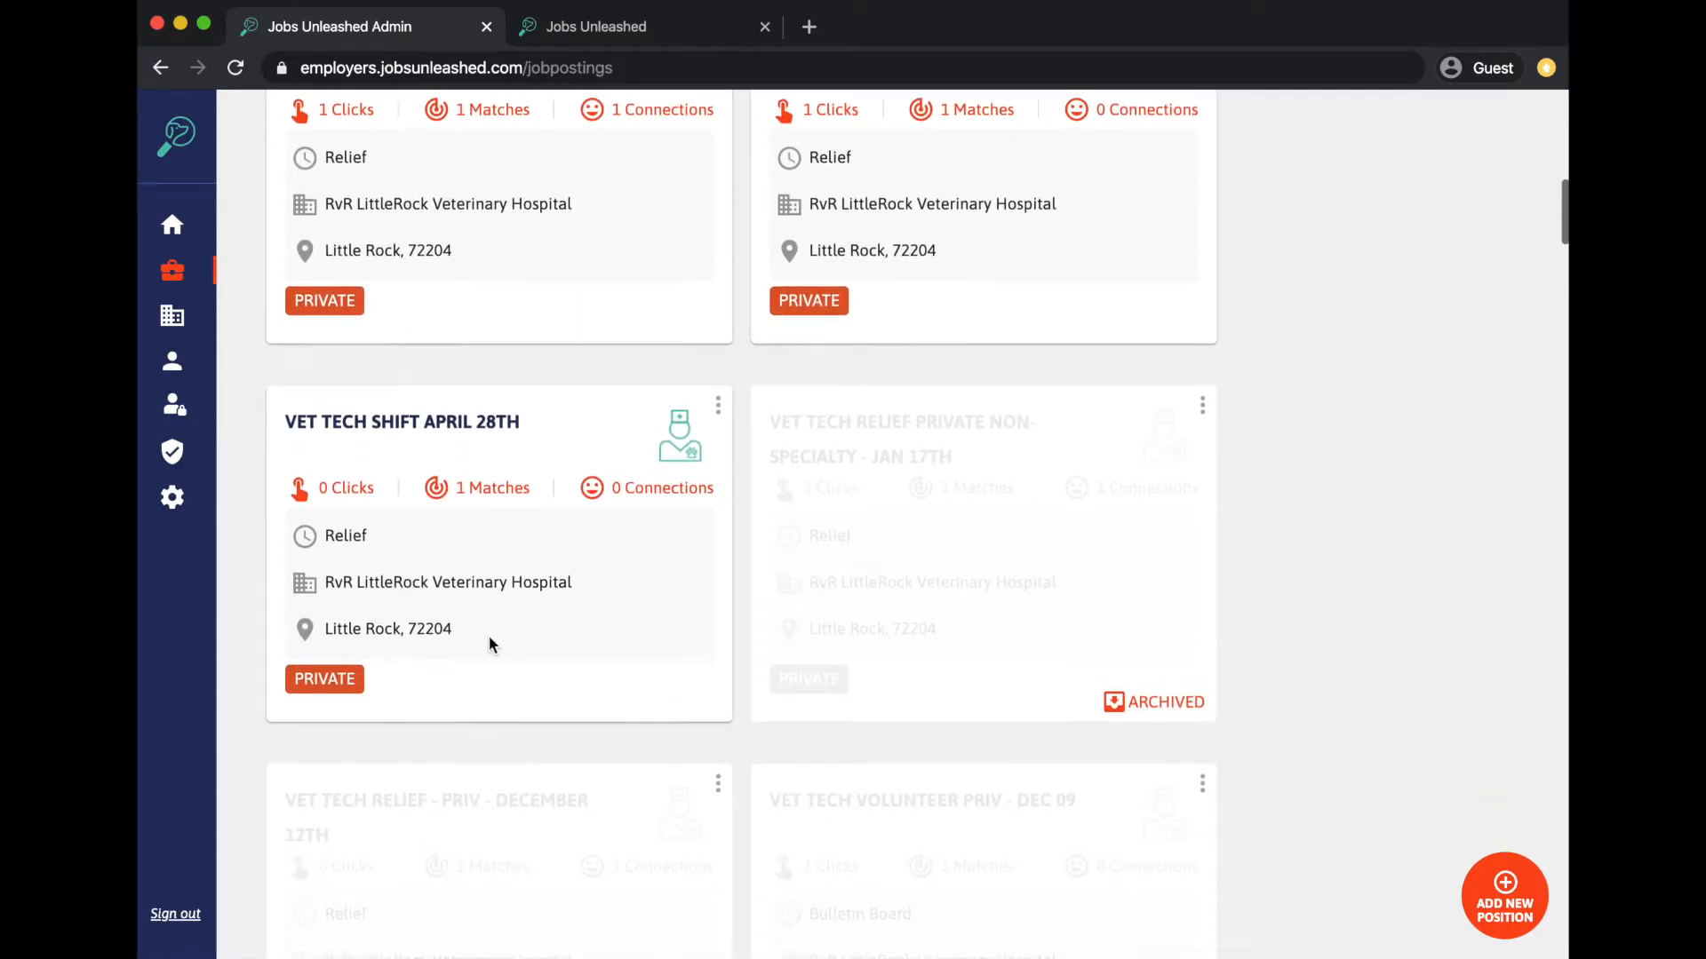
{"action": "left_click", "coordinate": [718, 406]}
{"action": "left_click", "coordinate": [757, 522]}
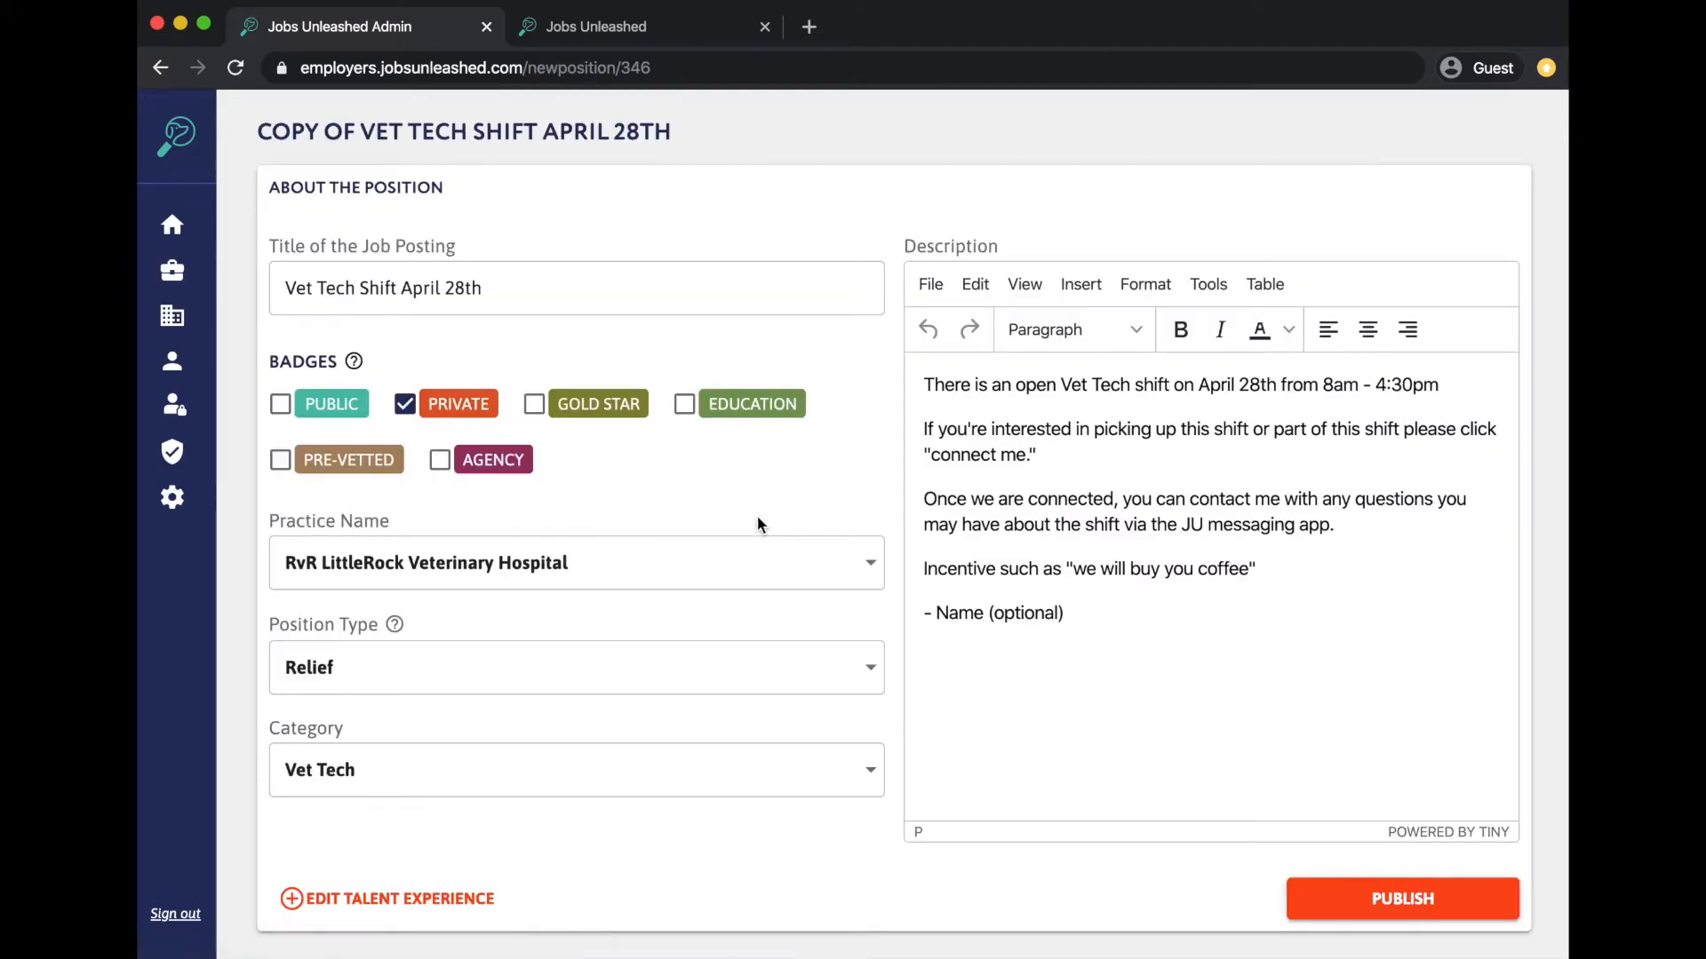
{"action": "left_click_drag", "start_coordinate": [494, 293], "coordinate": [402, 293]}
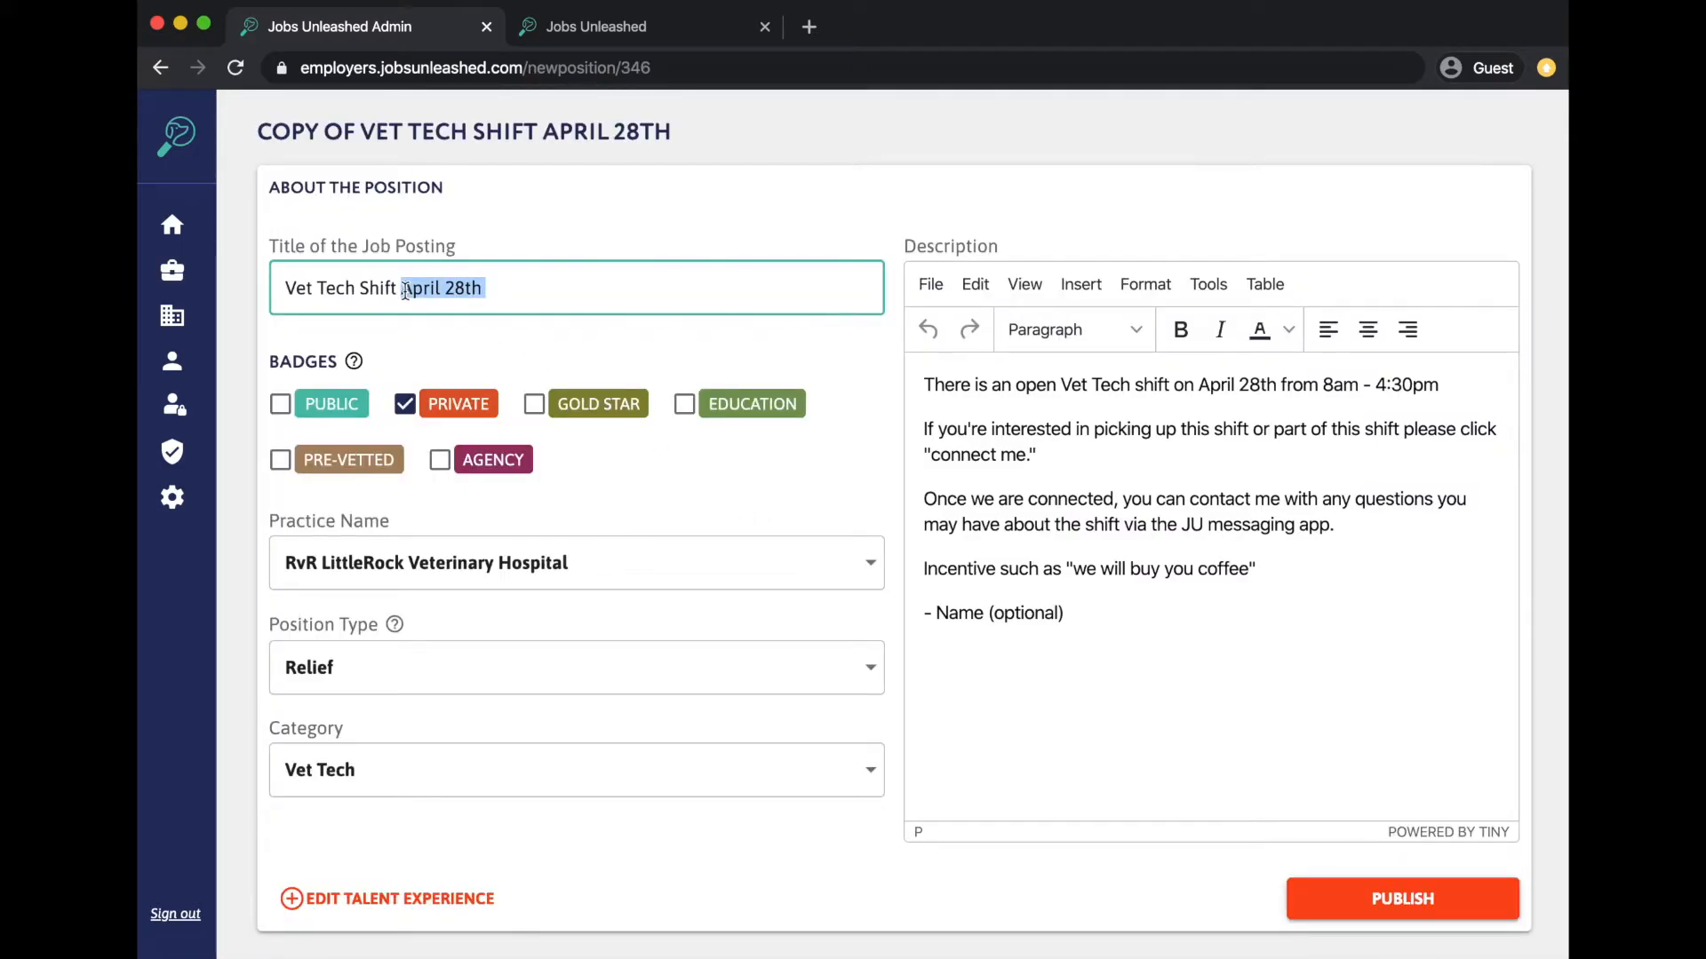
{"action": "type", "text": "May 2nd"}
- Change the description's shift to May 2nd, 10am - 7pm, and publish the copy
{"action": "left_click_drag", "start_coordinate": [1277, 384], "coordinate": [1201, 384]}
{"action": "type", "text": "May 2nd"}
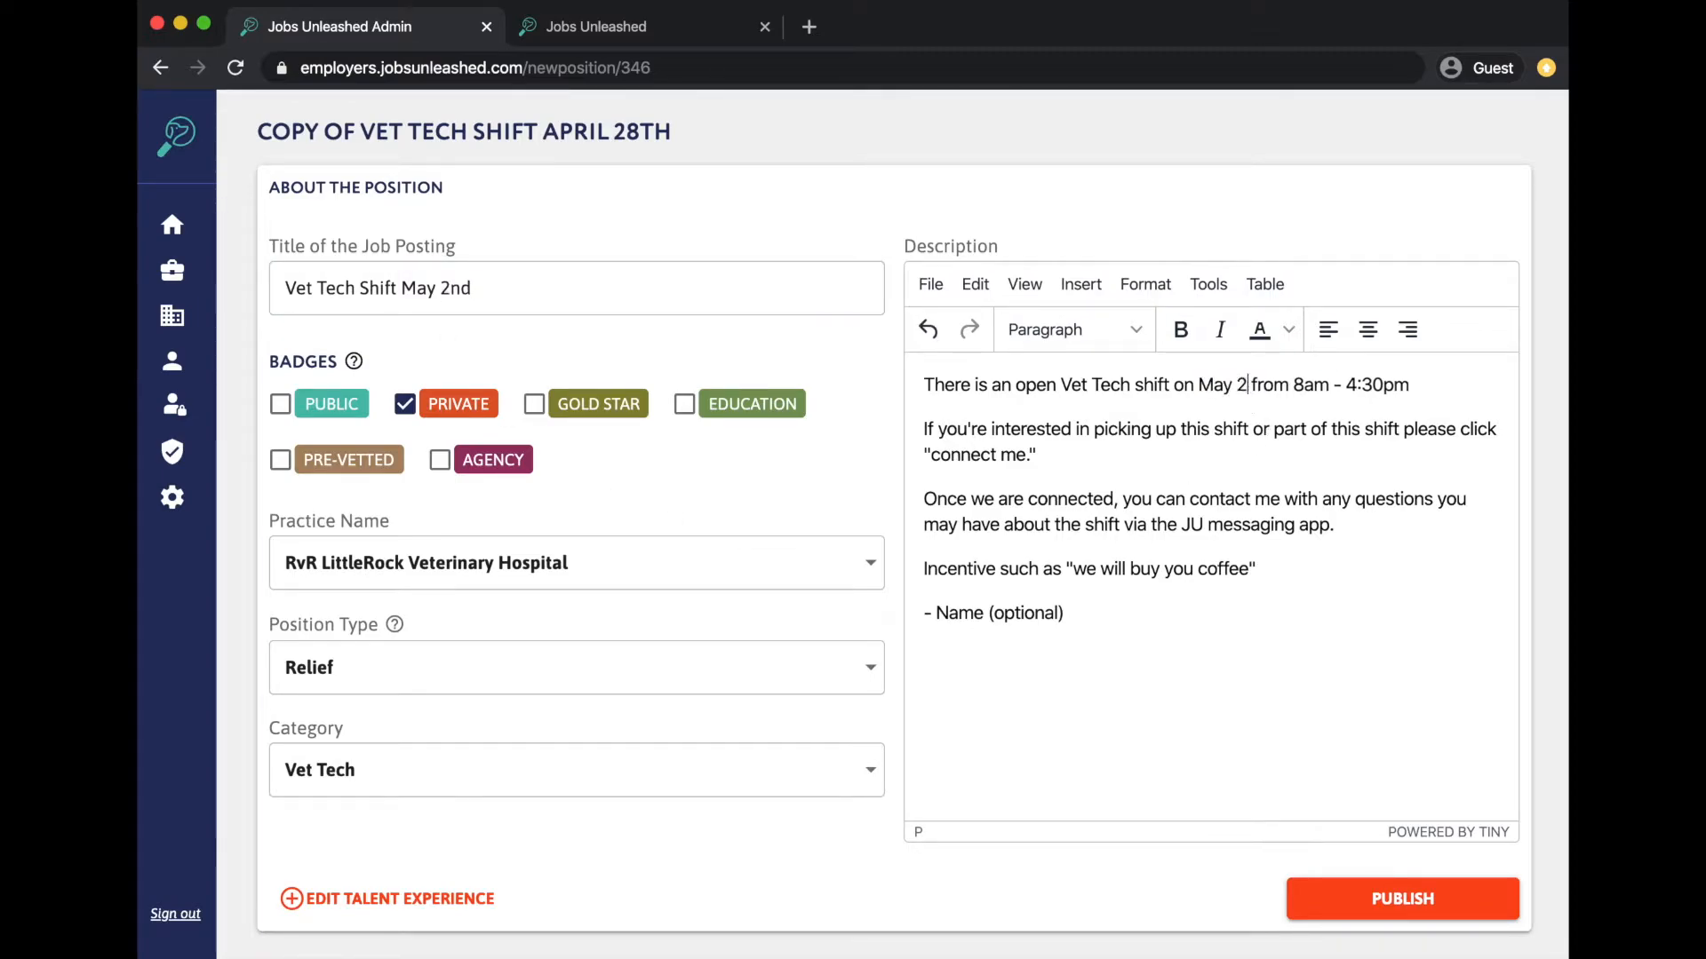
{"action": "left_click_drag", "start_coordinate": [1324, 384], "coordinate": [1315, 383]}
{"action": "key", "text": "BackSpace"}
{"action": "type", "text": "10"}
{"action": "left_click_drag", "start_coordinate": [1439, 385], "coordinate": [1384, 385]}
{"action": "key", "text": "BackSpace"}
{"action": "key", "text": "BackSpace"}
{"action": "type", "text": "7pm"}
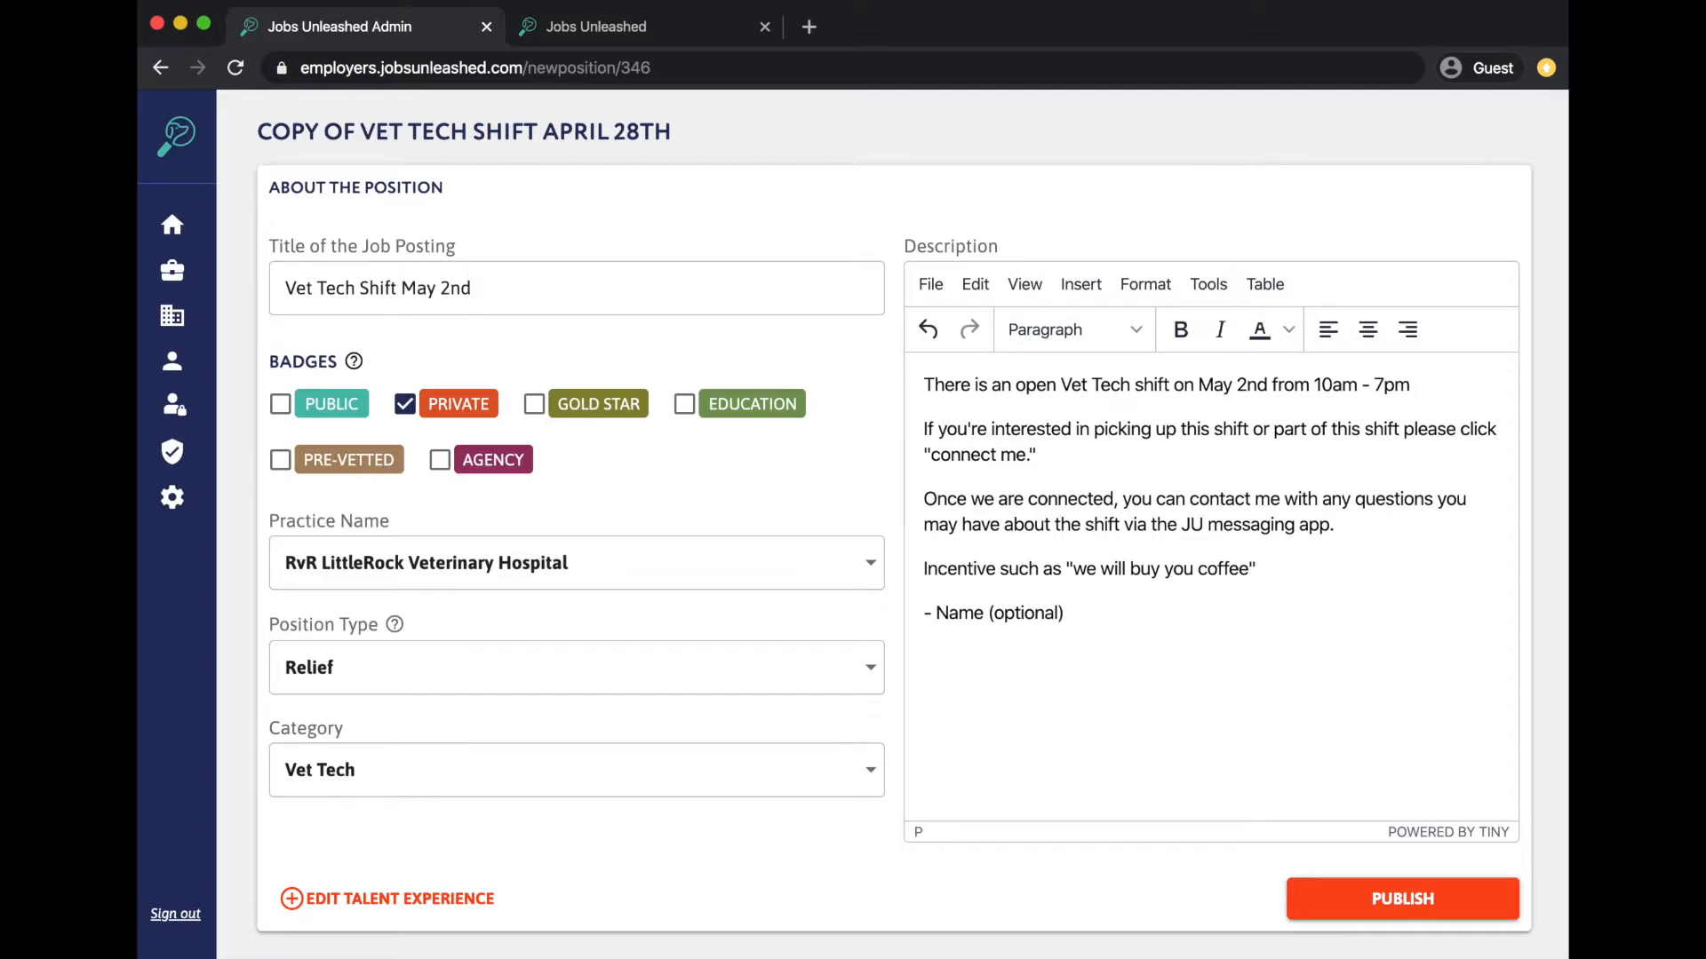
{"action": "left_click", "coordinate": [1383, 900]}
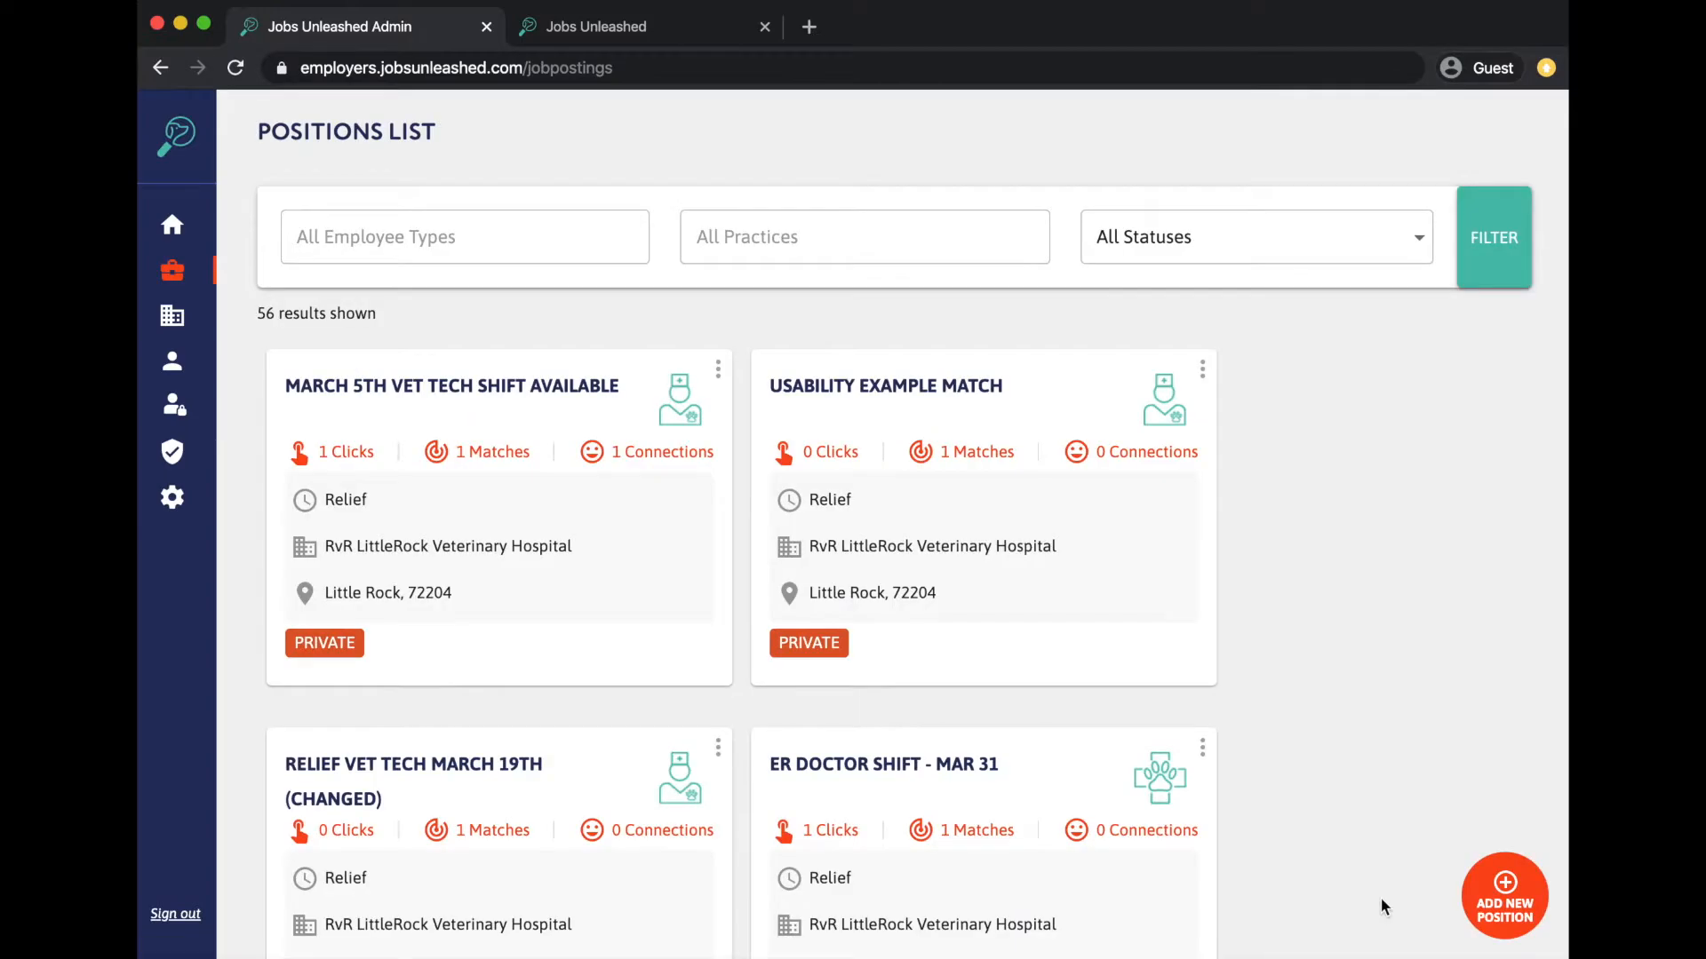
{"action": "scroll", "coordinate": [1381, 897], "scroll_direction": "down", "scroll_amount": 10}
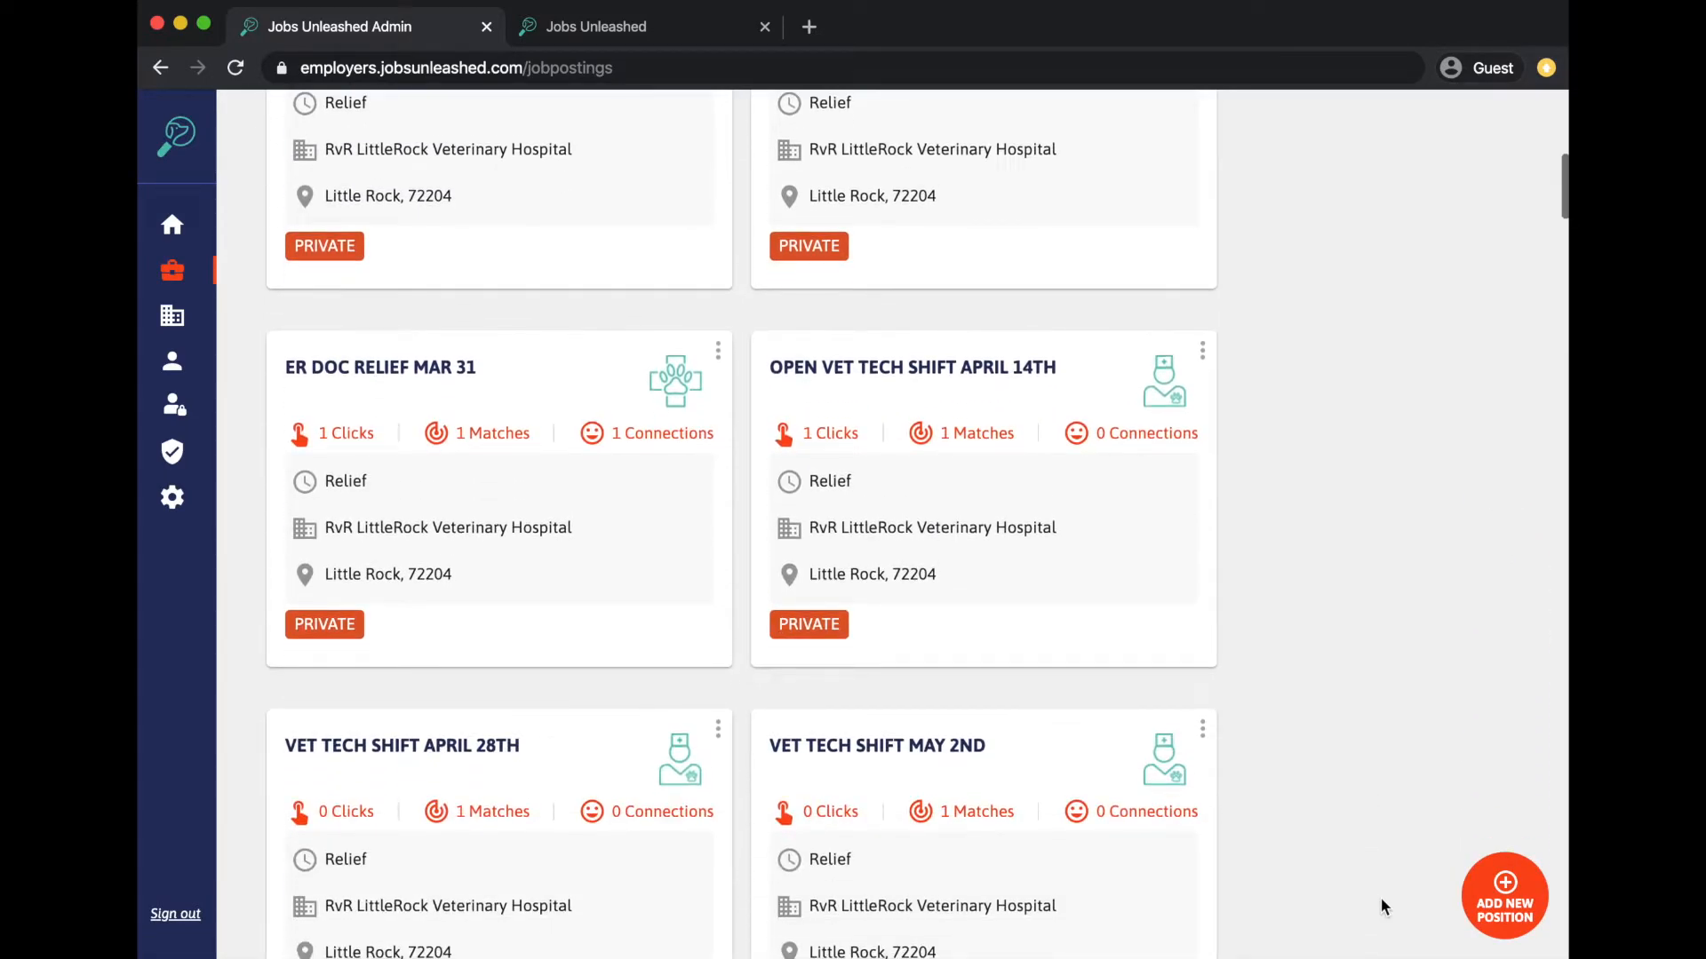
{"action": "scroll", "coordinate": [1381, 897], "scroll_direction": "down", "scroll_amount": 2}
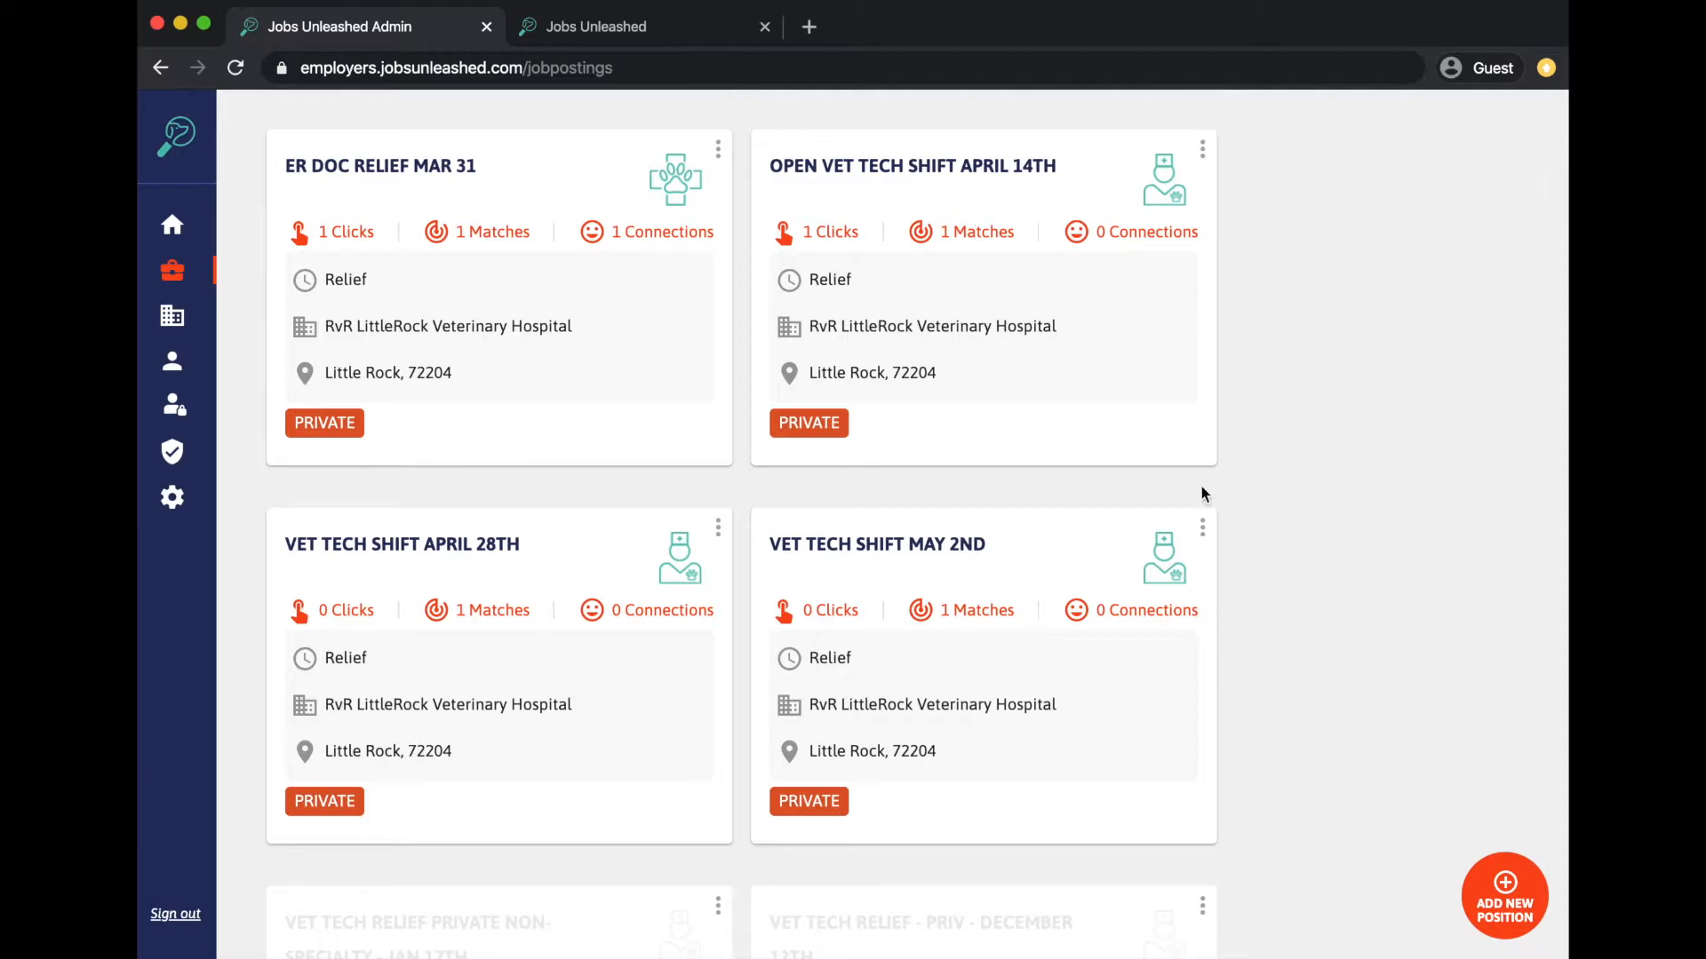
- Archive the Open Vet Tech Shift April 14th posting, then open the Practices page
{"action": "left_click", "coordinate": [1203, 151]}
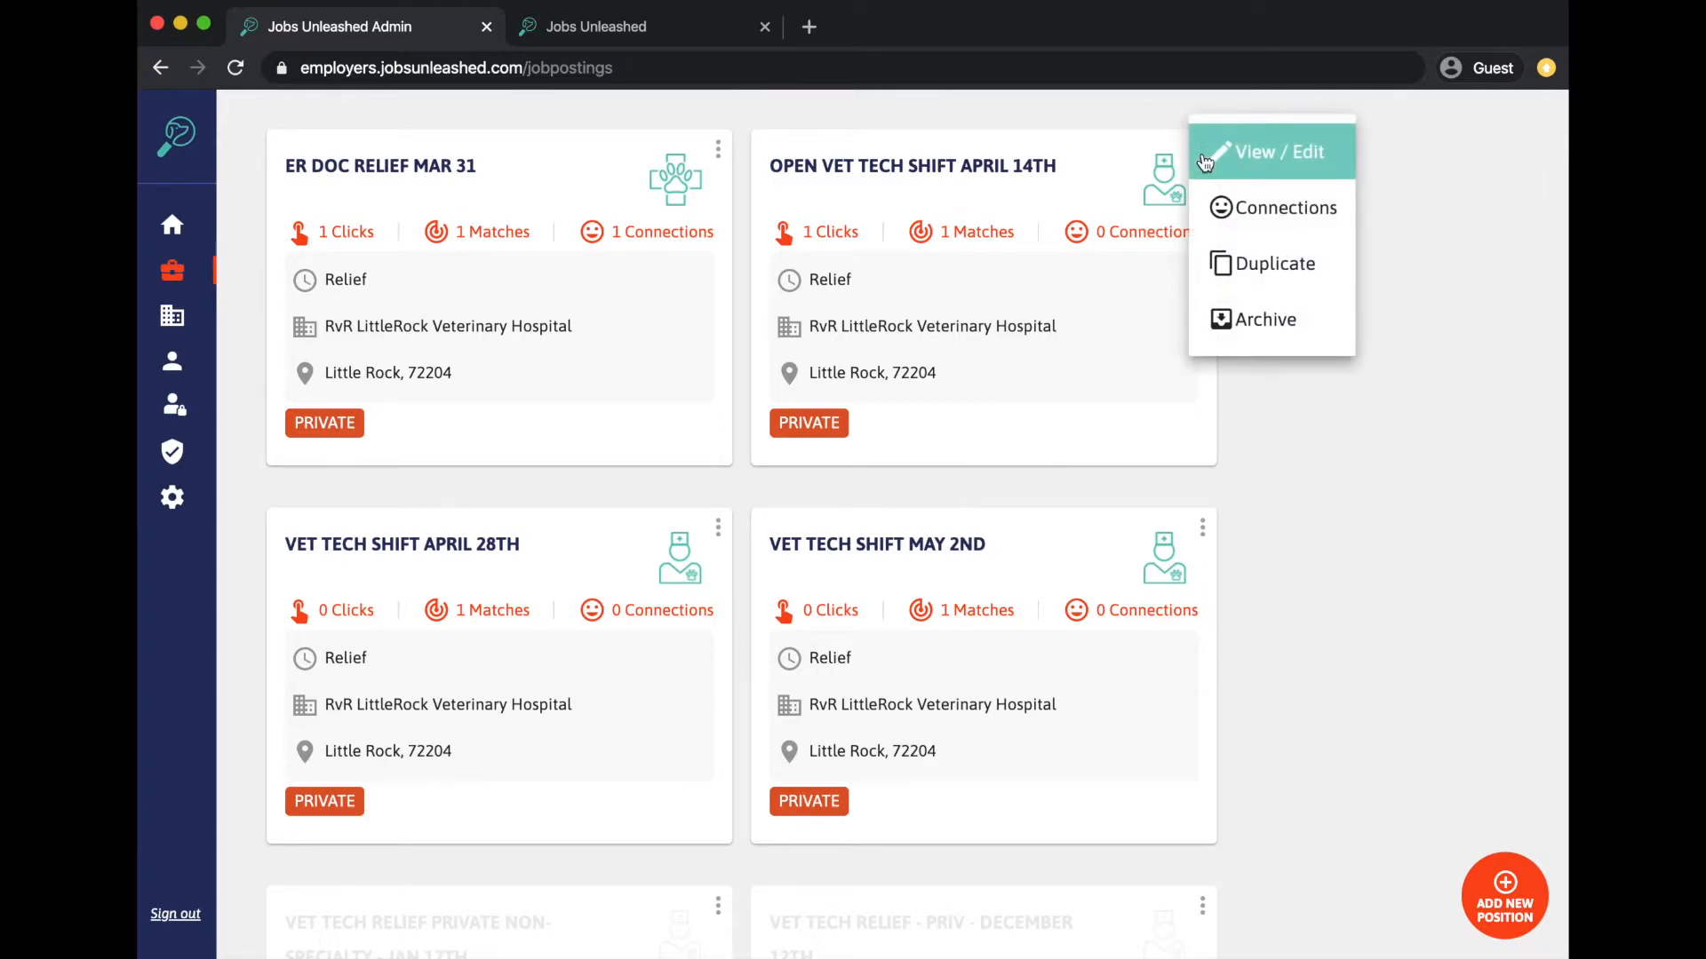
{"action": "left_click", "coordinate": [1254, 322]}
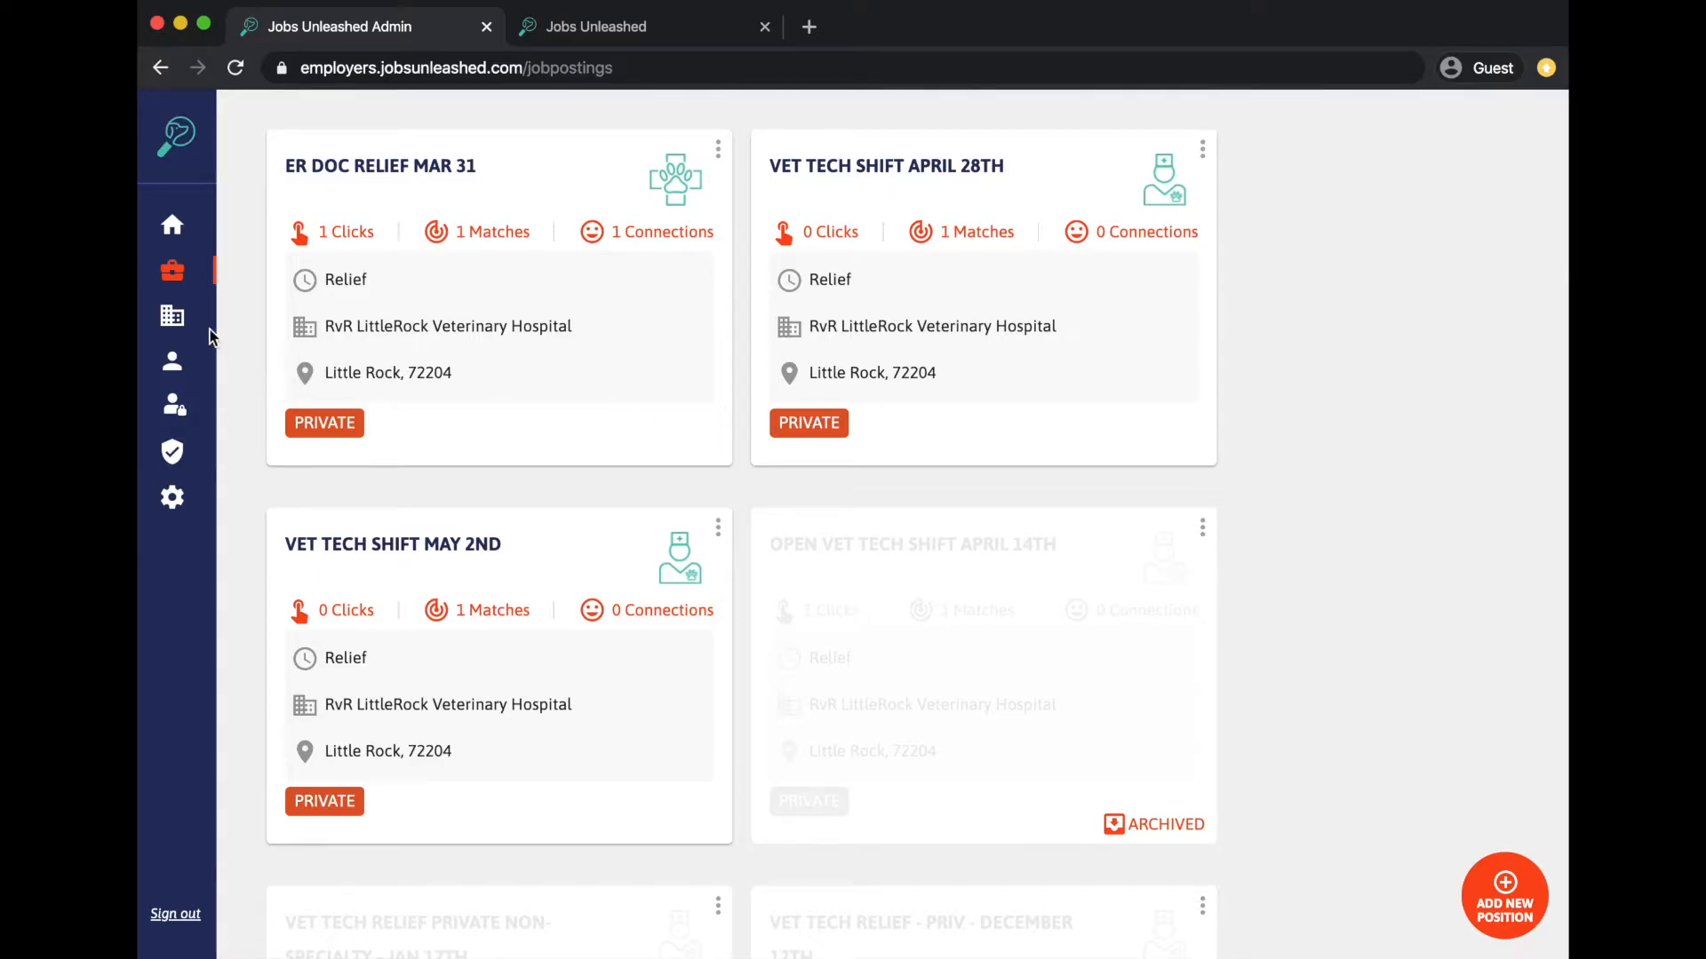
{"action": "left_click", "coordinate": [172, 317]}
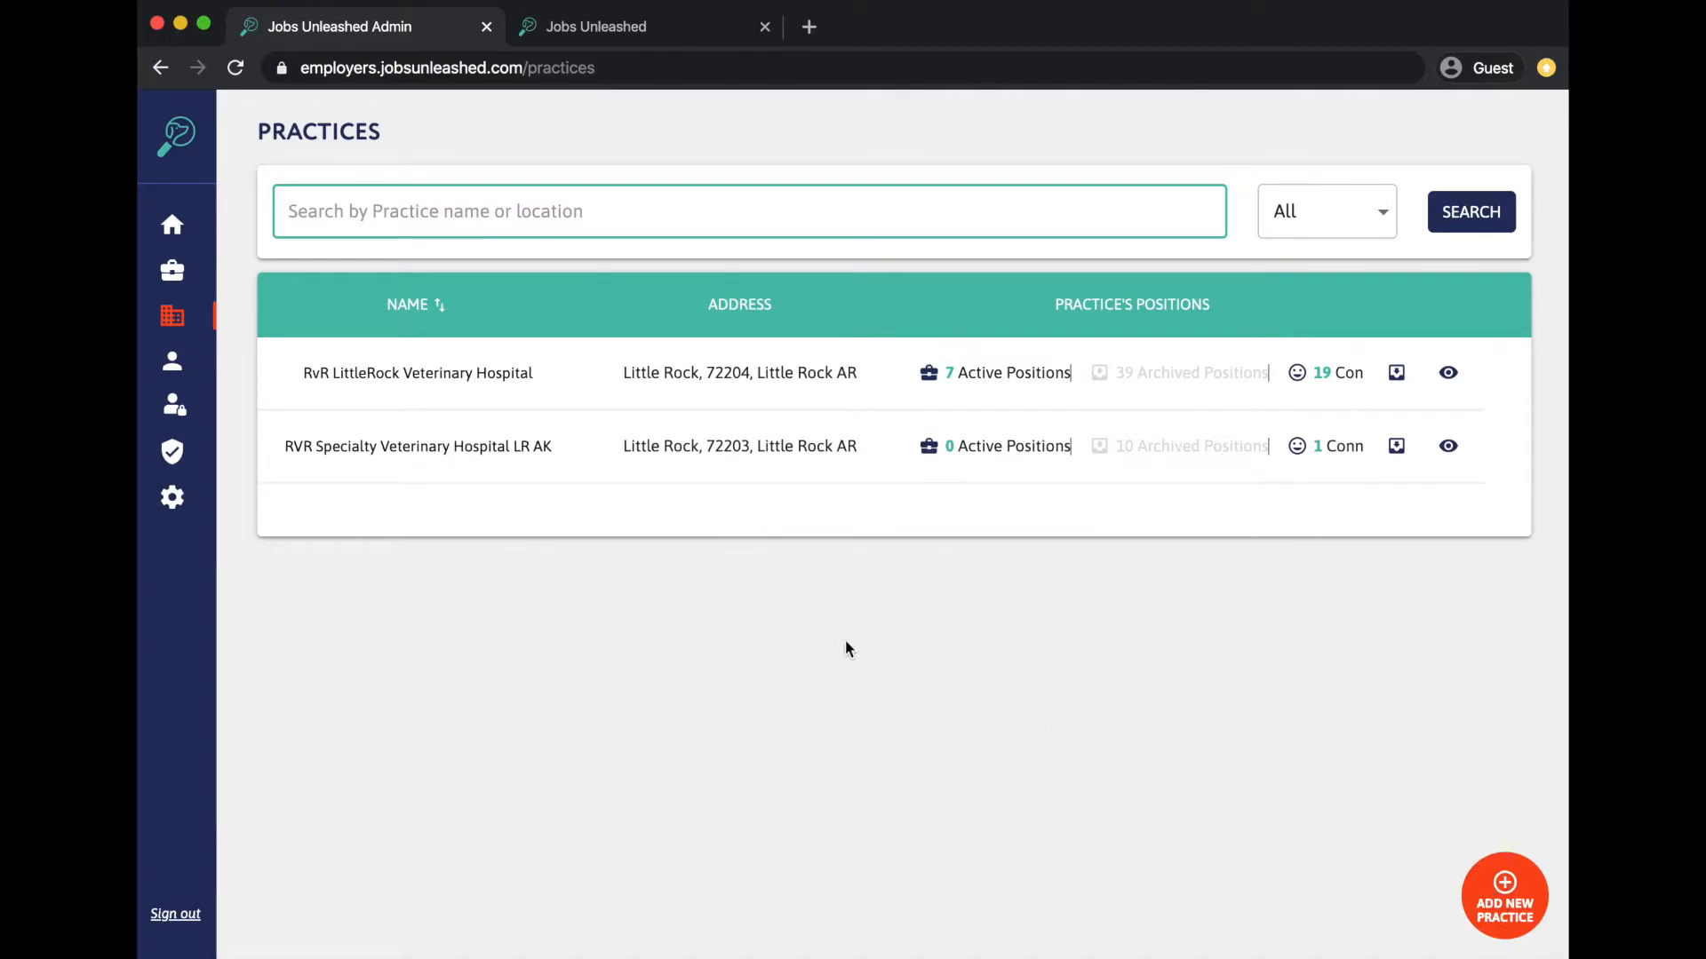
- Open the Admin Directory from the sidebar Users icon
{"action": "left_click", "coordinate": [175, 371]}
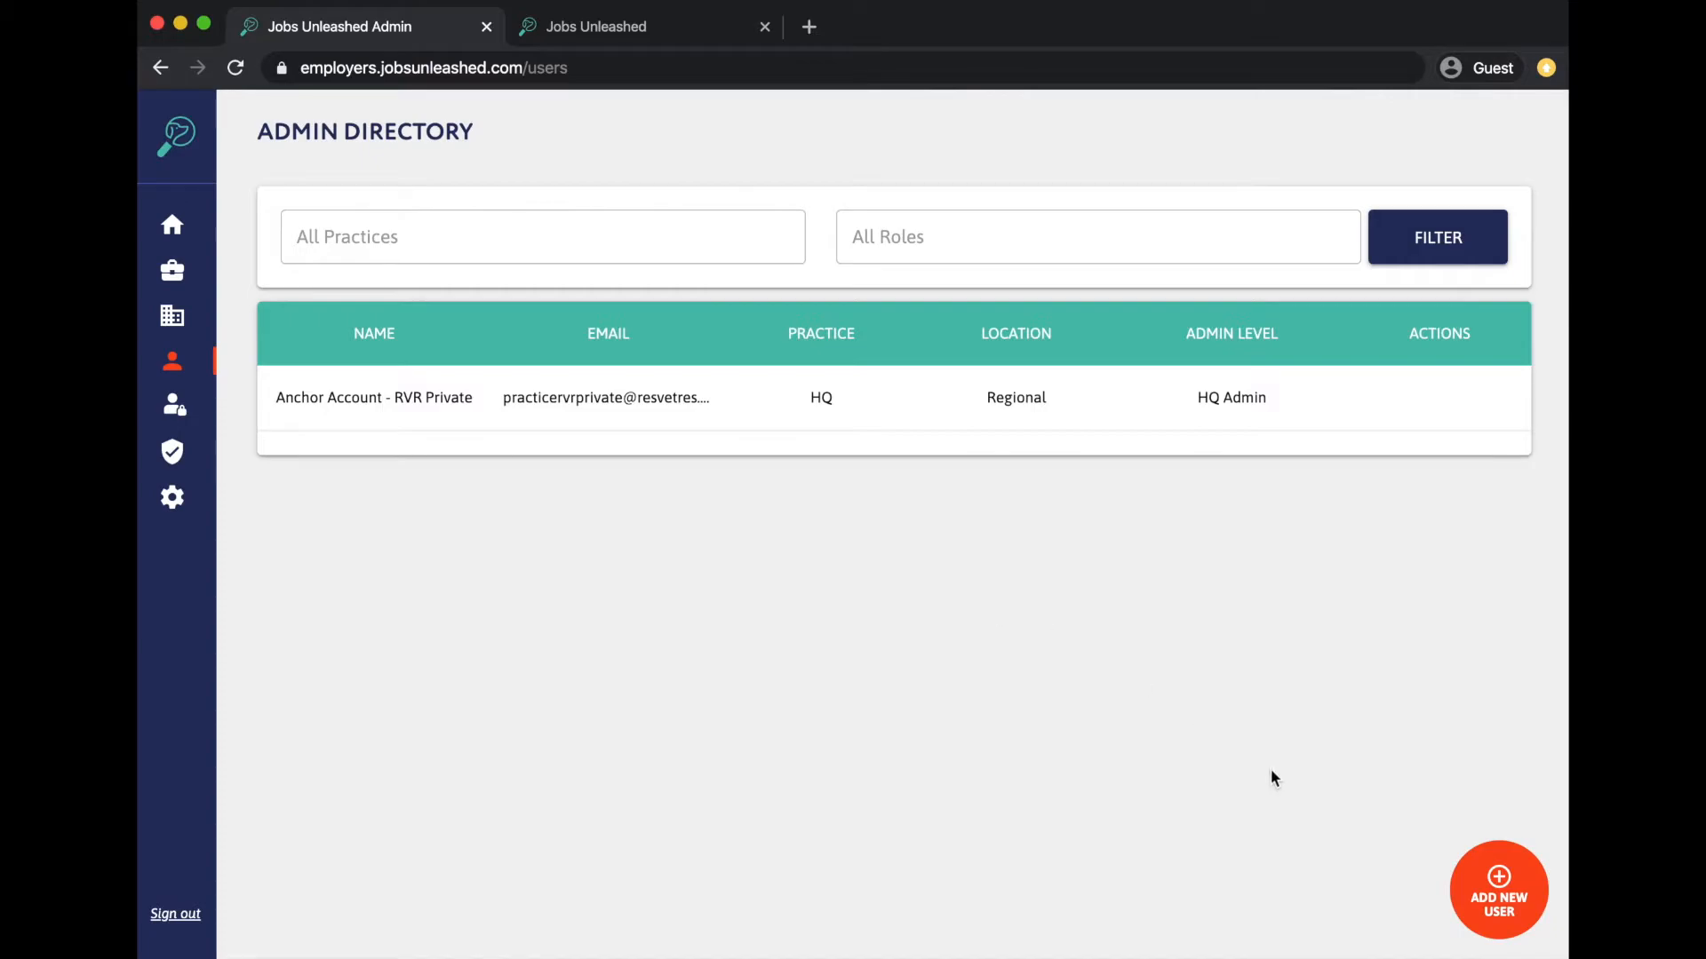
- Start a new admin user, entering the person's full name and e-mail address
{"action": "left_click", "coordinate": [1506, 902]}
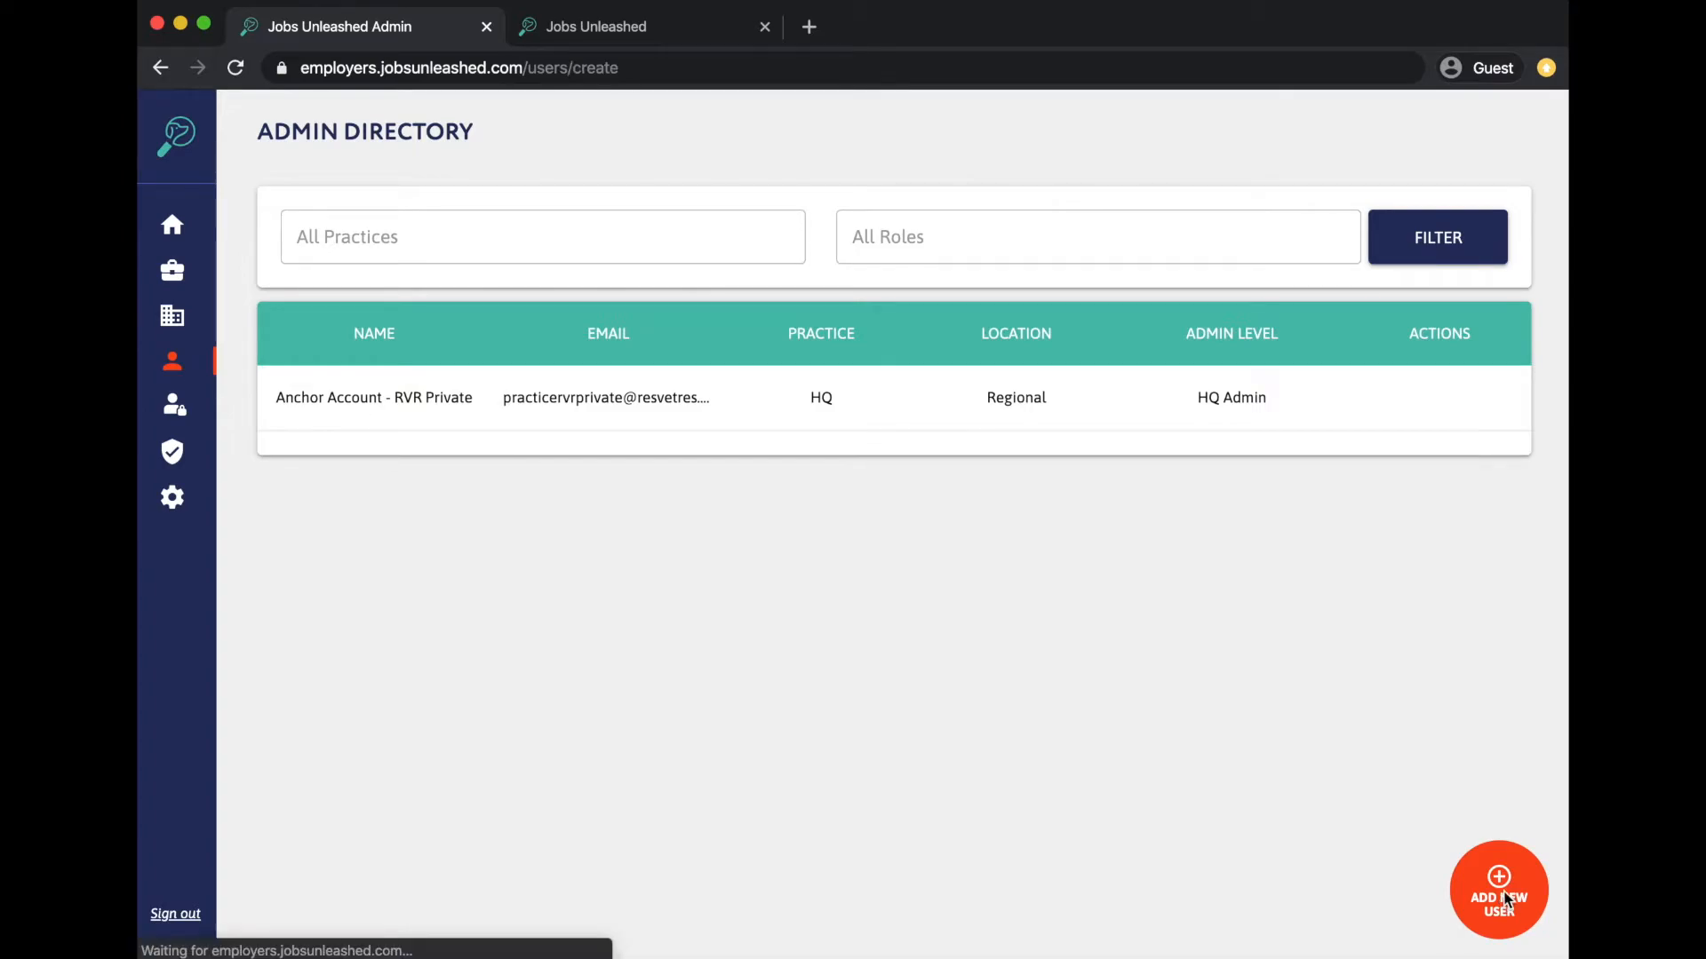
{"action": "left_click", "coordinate": [576, 285]}
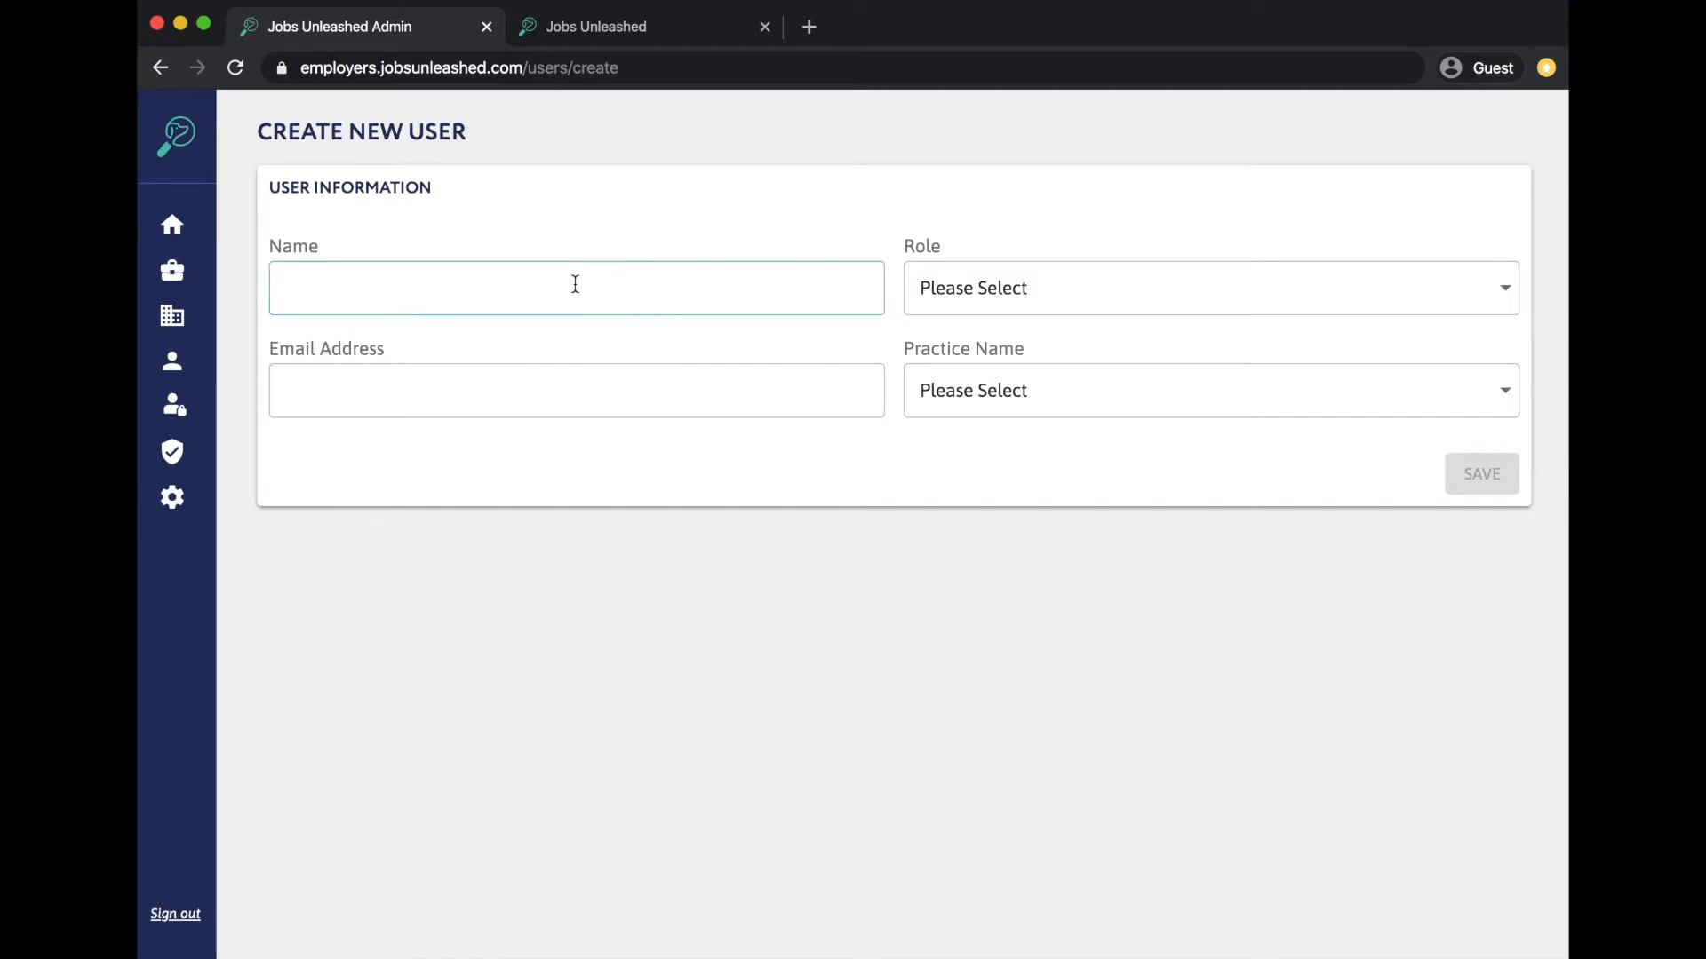
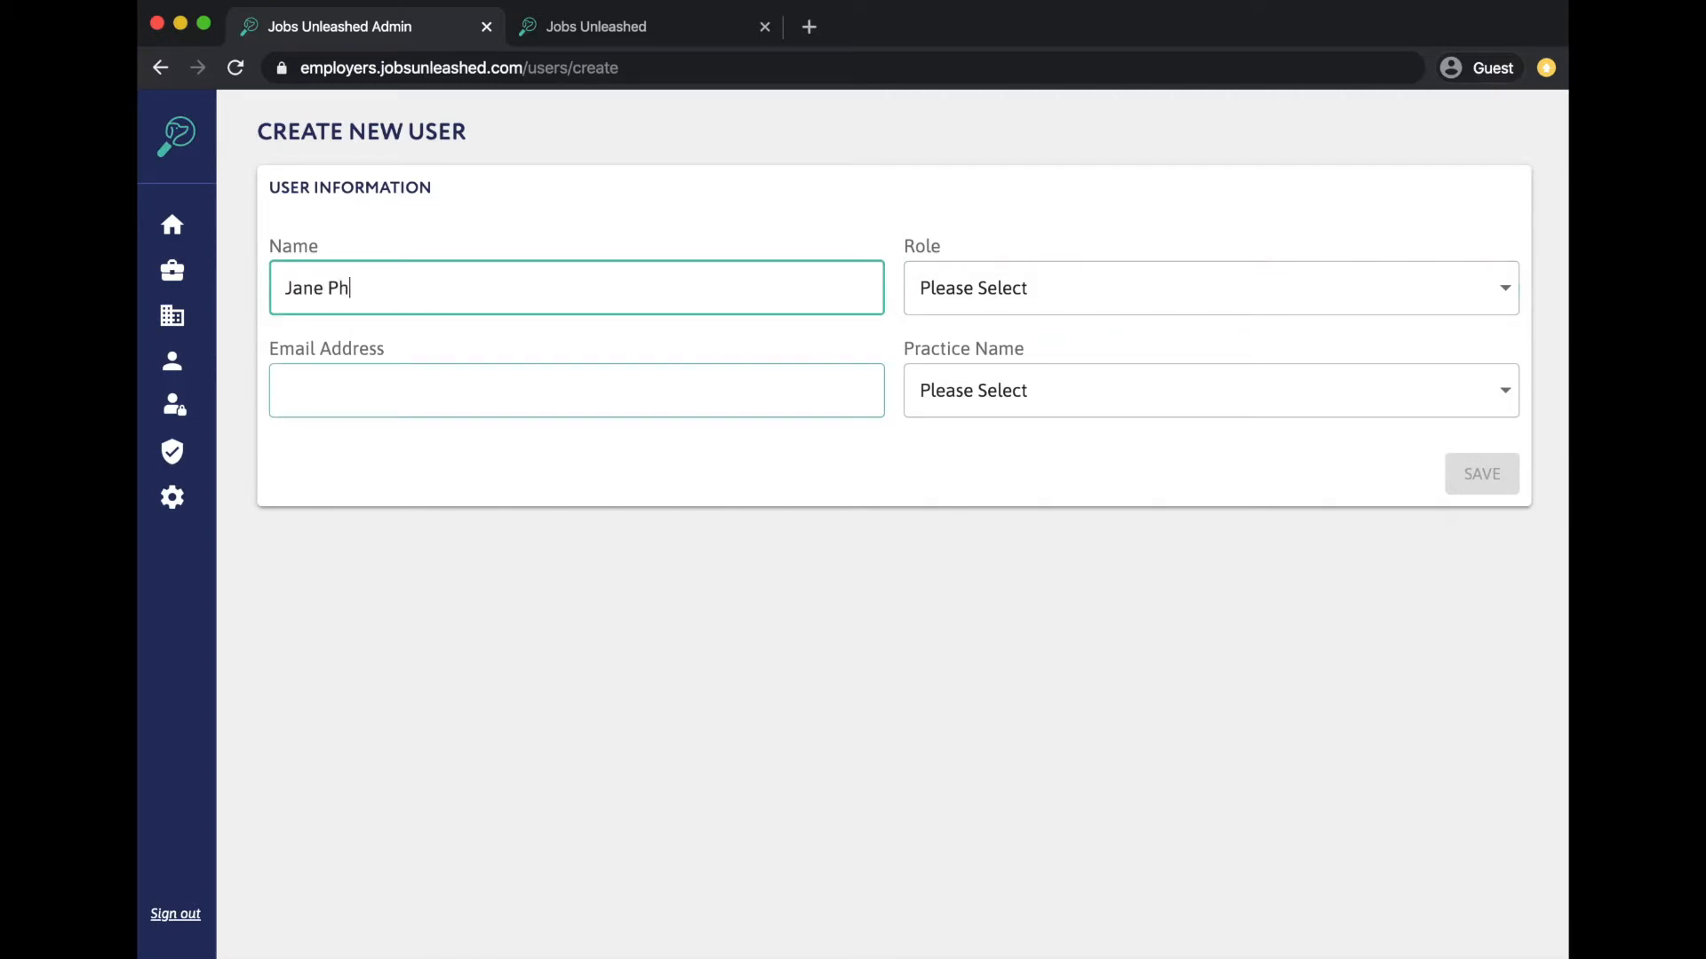
{"action": "left_click", "coordinate": [584, 387]}
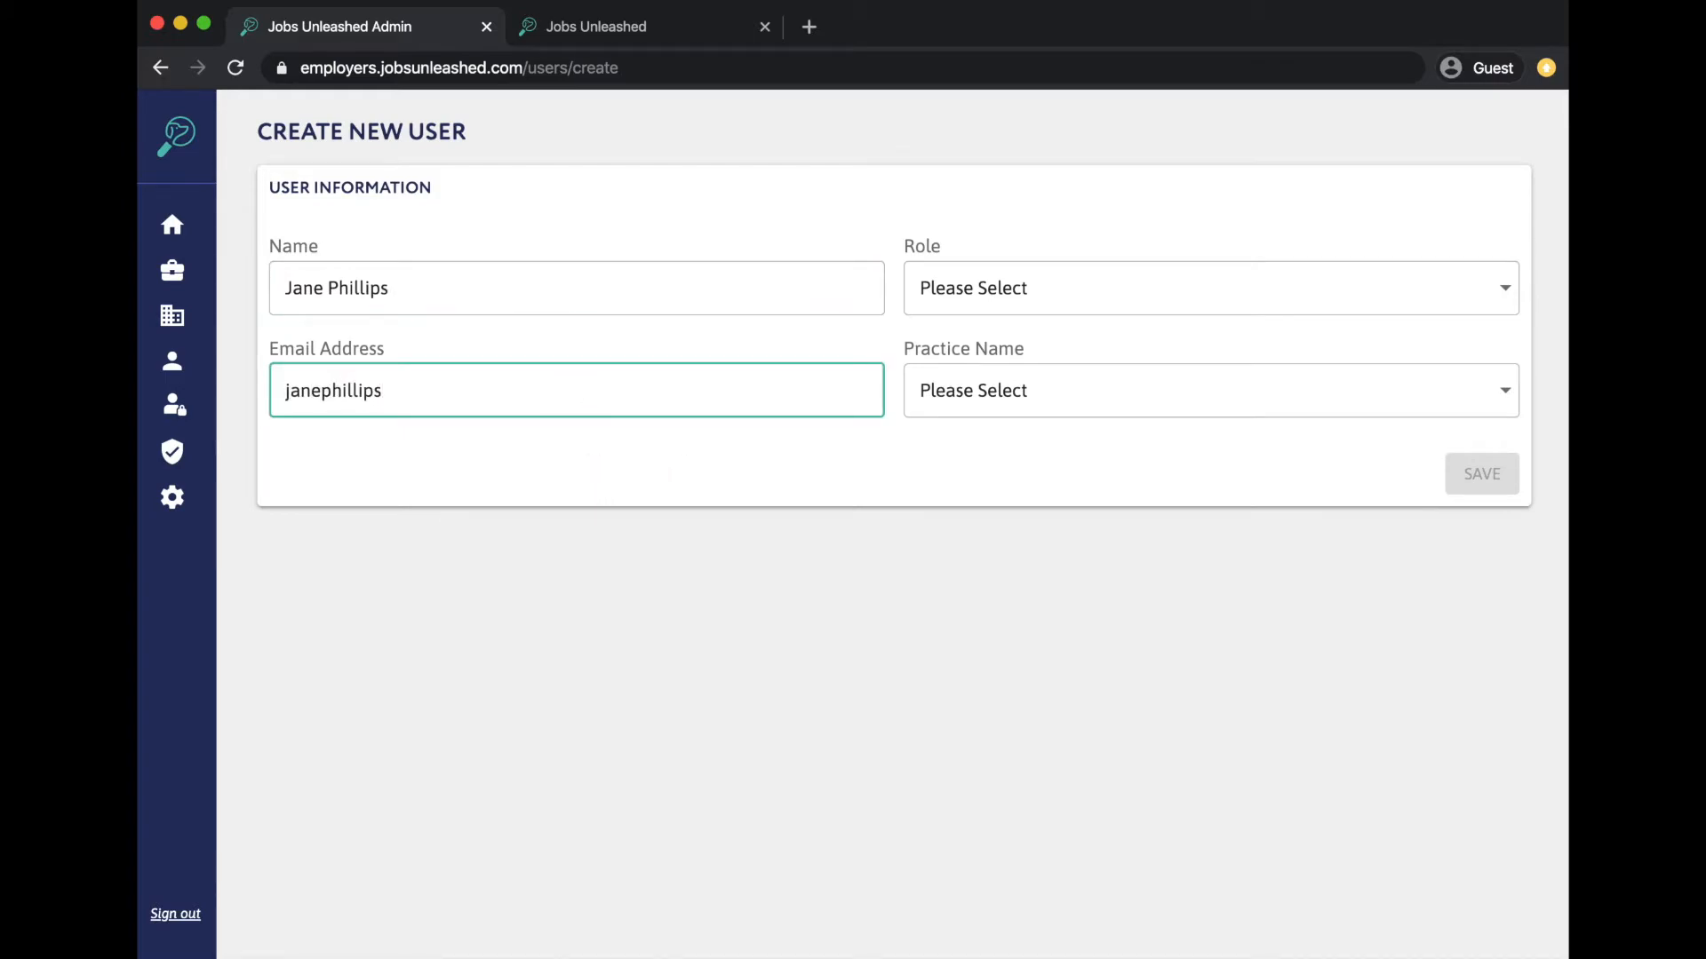
- Pick Practice Admin role at RVR Specialty Veterinary Hospital LR AK, then leave without saving
{"action": "left_click", "coordinate": [974, 308]}
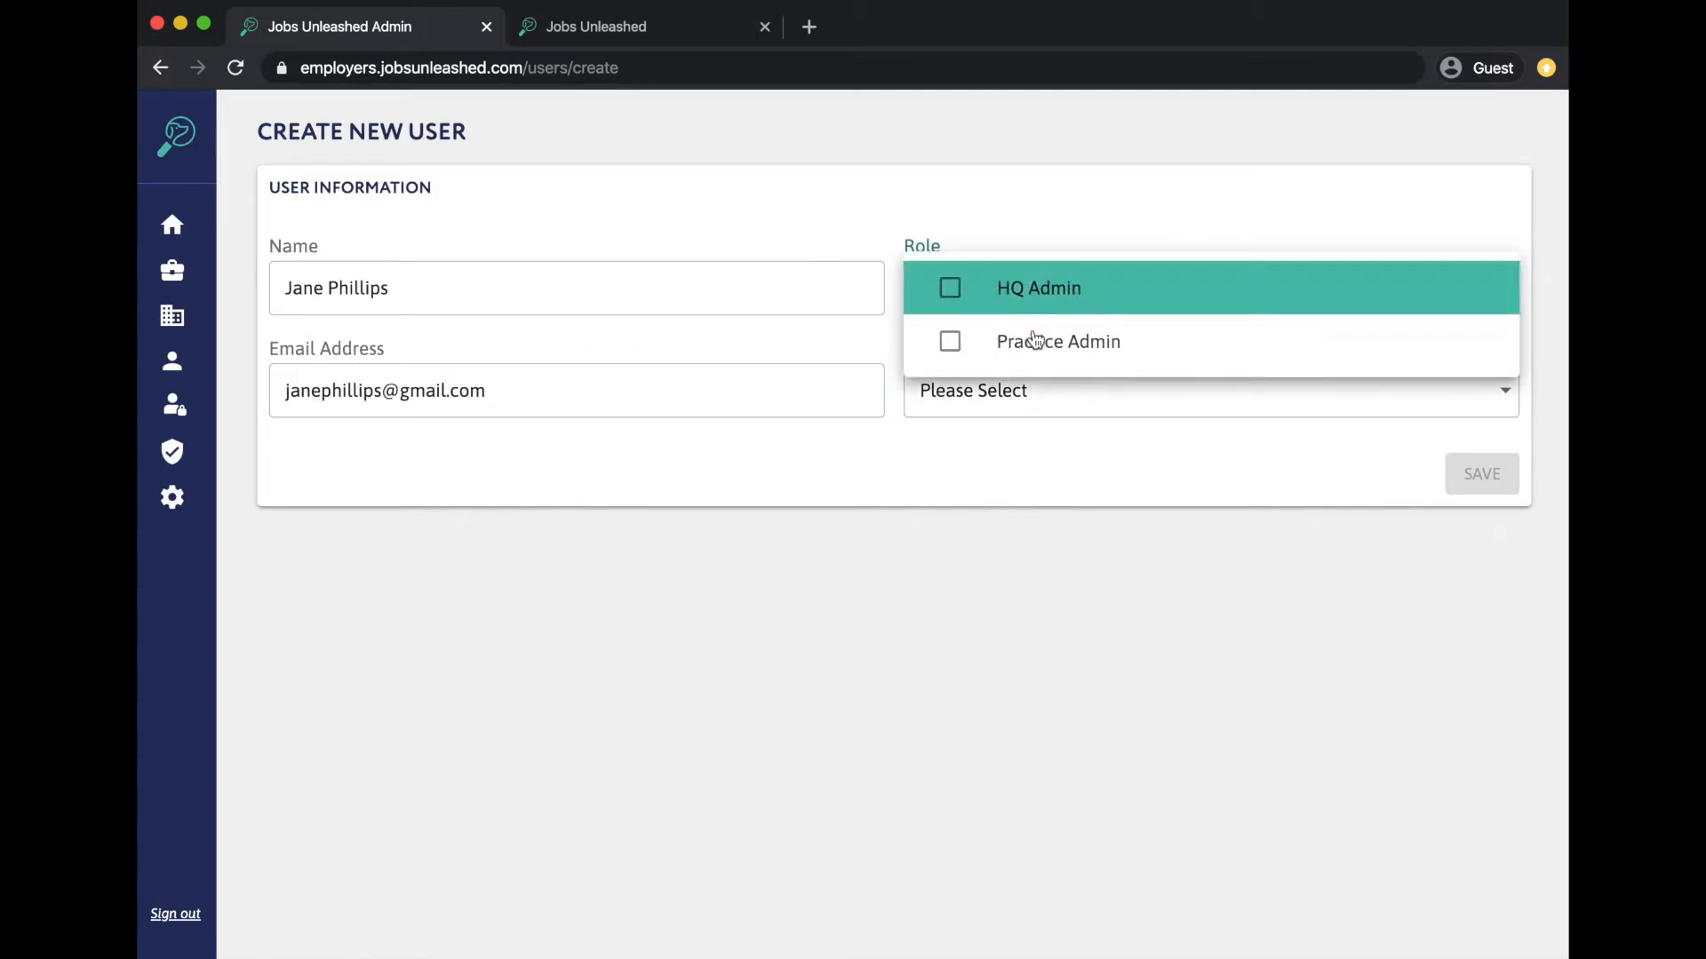
{"action": "left_click", "coordinate": [1021, 355]}
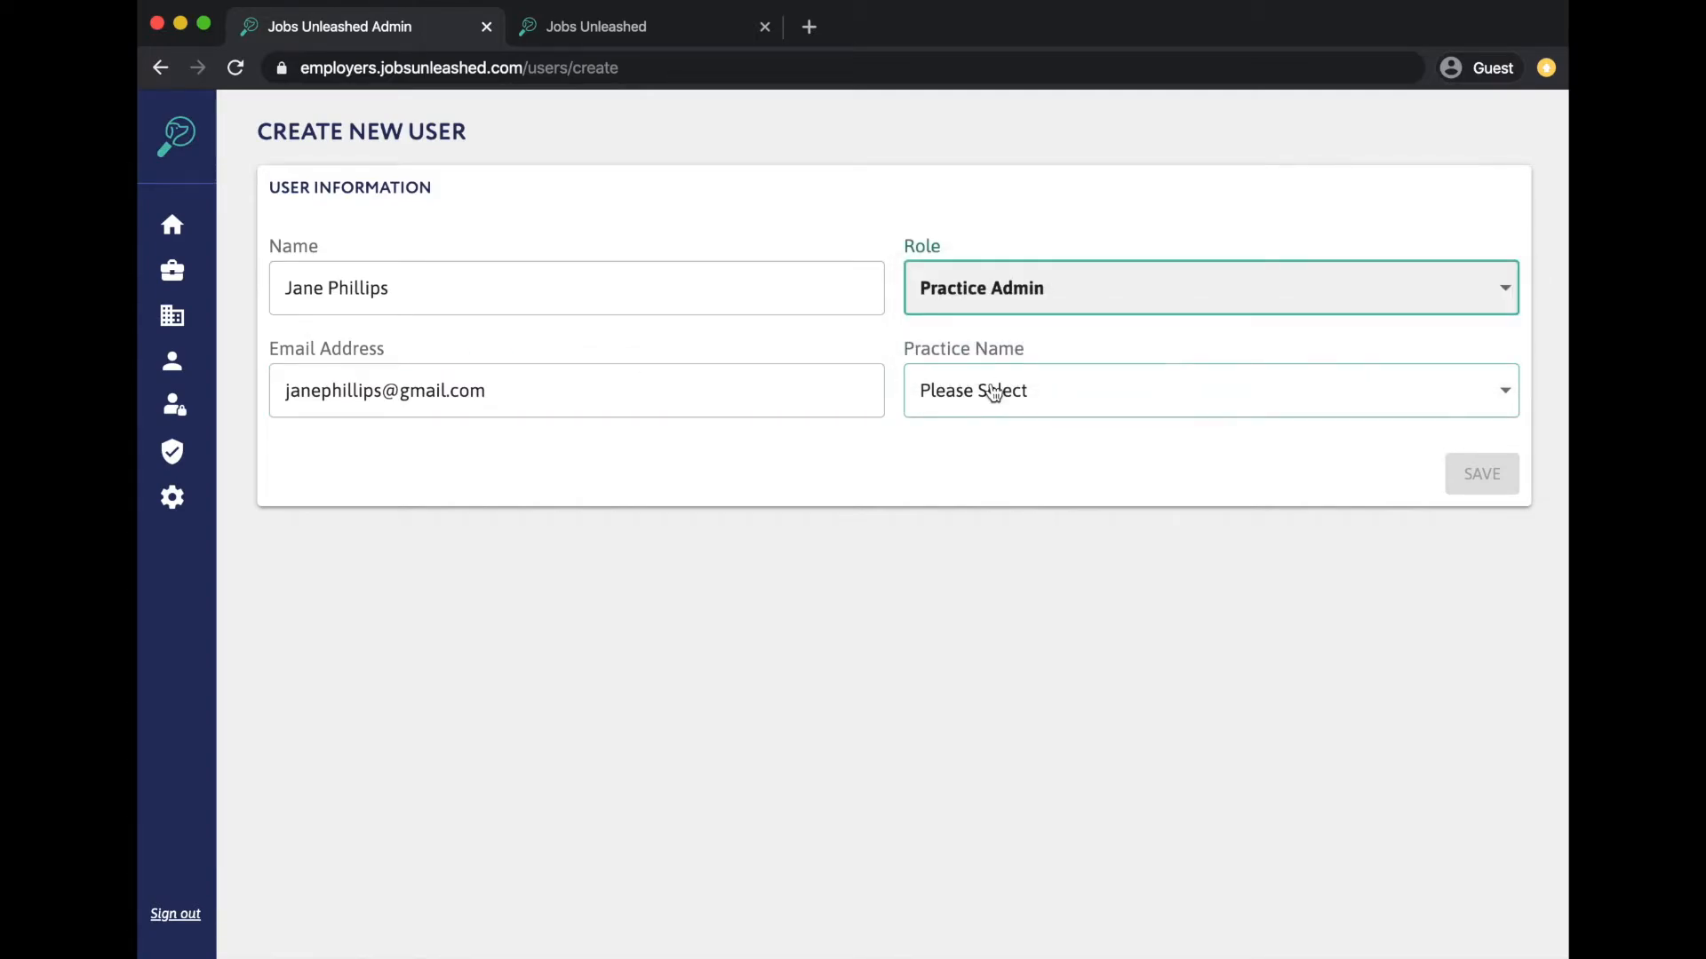
{"action": "left_click", "coordinate": [993, 392]}
{"action": "left_click", "coordinate": [1004, 435]}
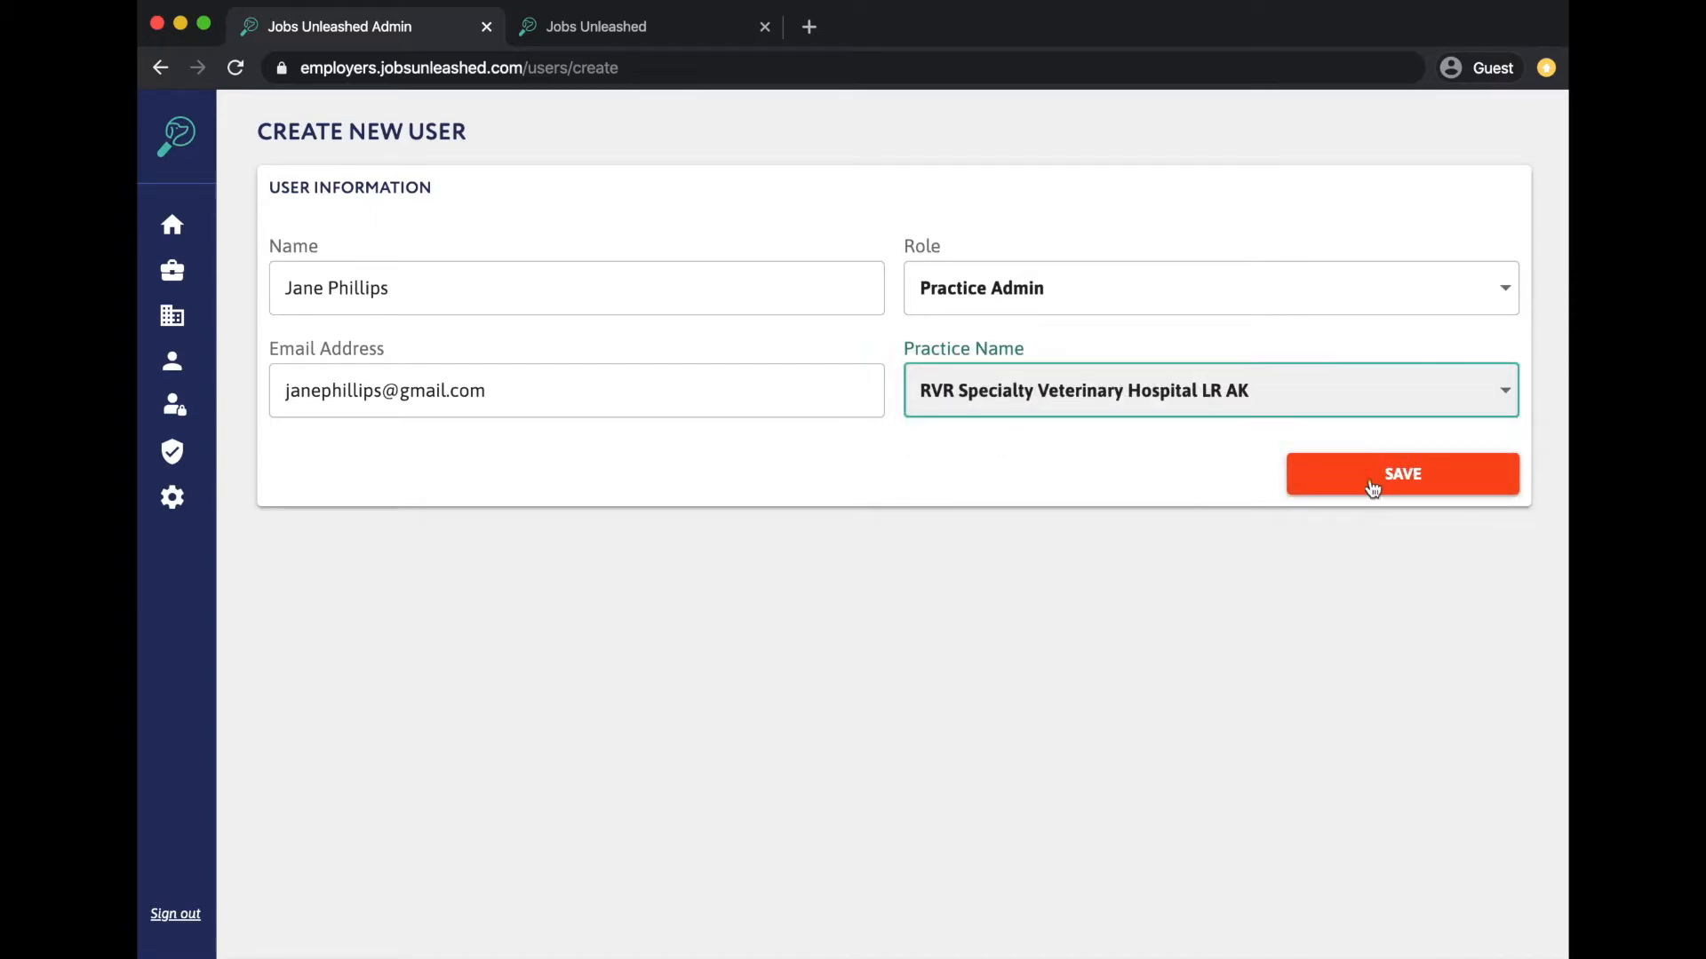
{"action": "left_click", "coordinate": [160, 67]}
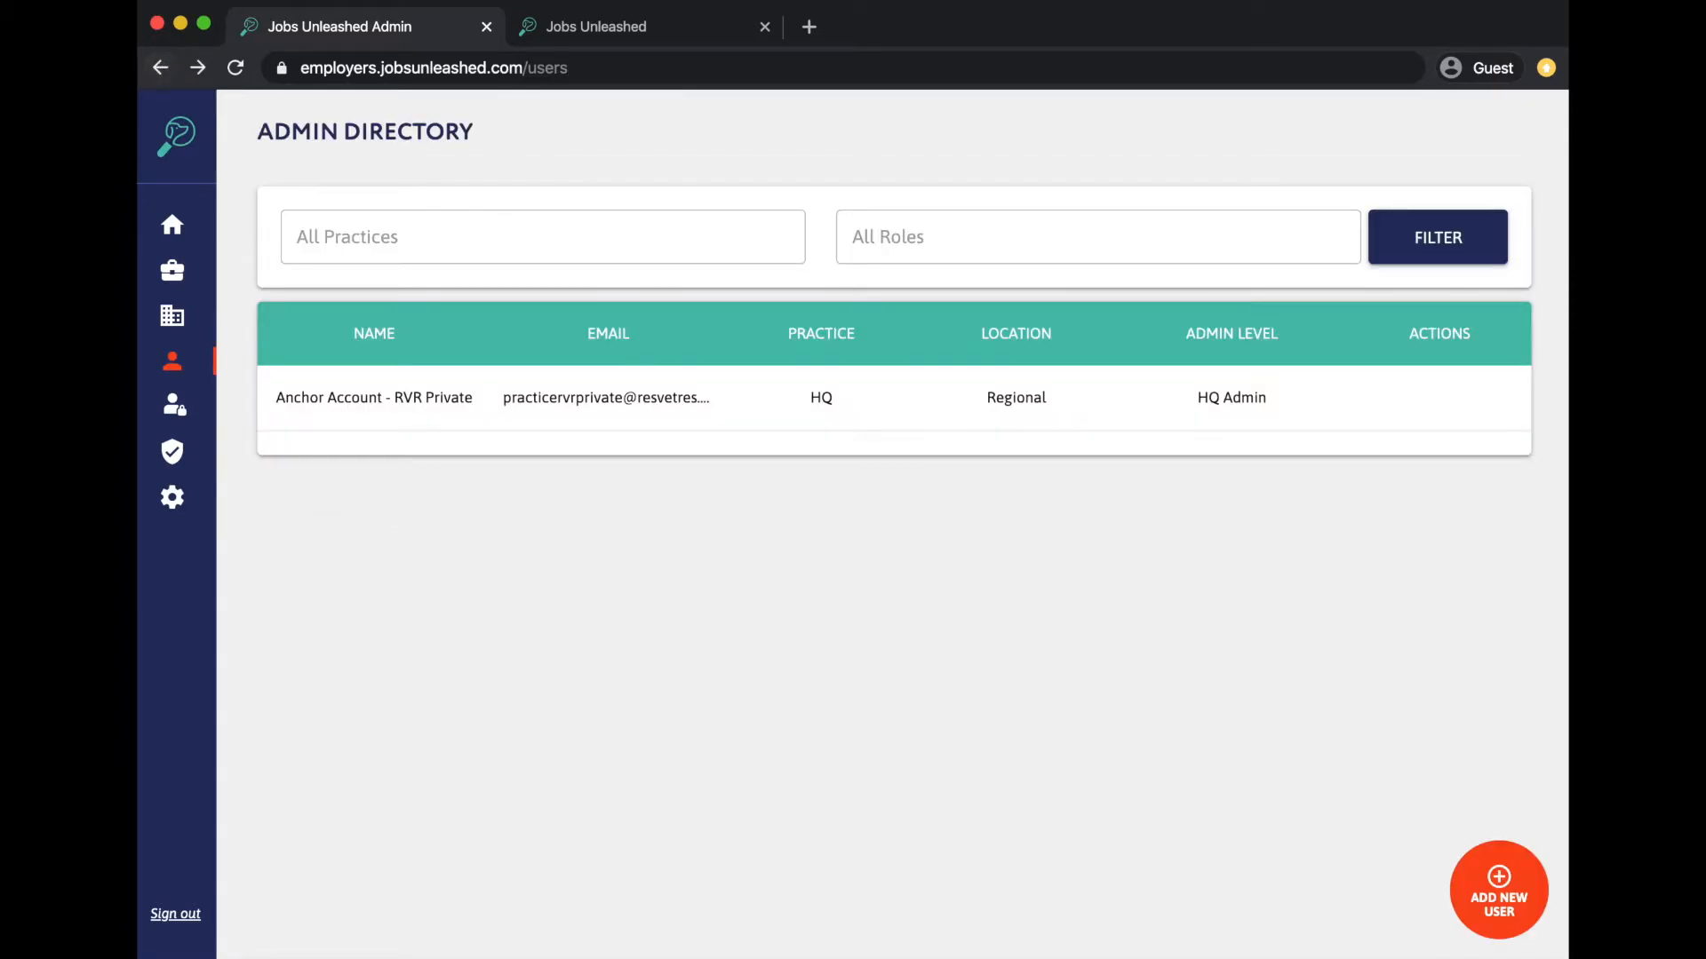
- View the Vet Tech private user's profile from the Private Users list, then return to the list
{"action": "left_click", "coordinate": [174, 411]}
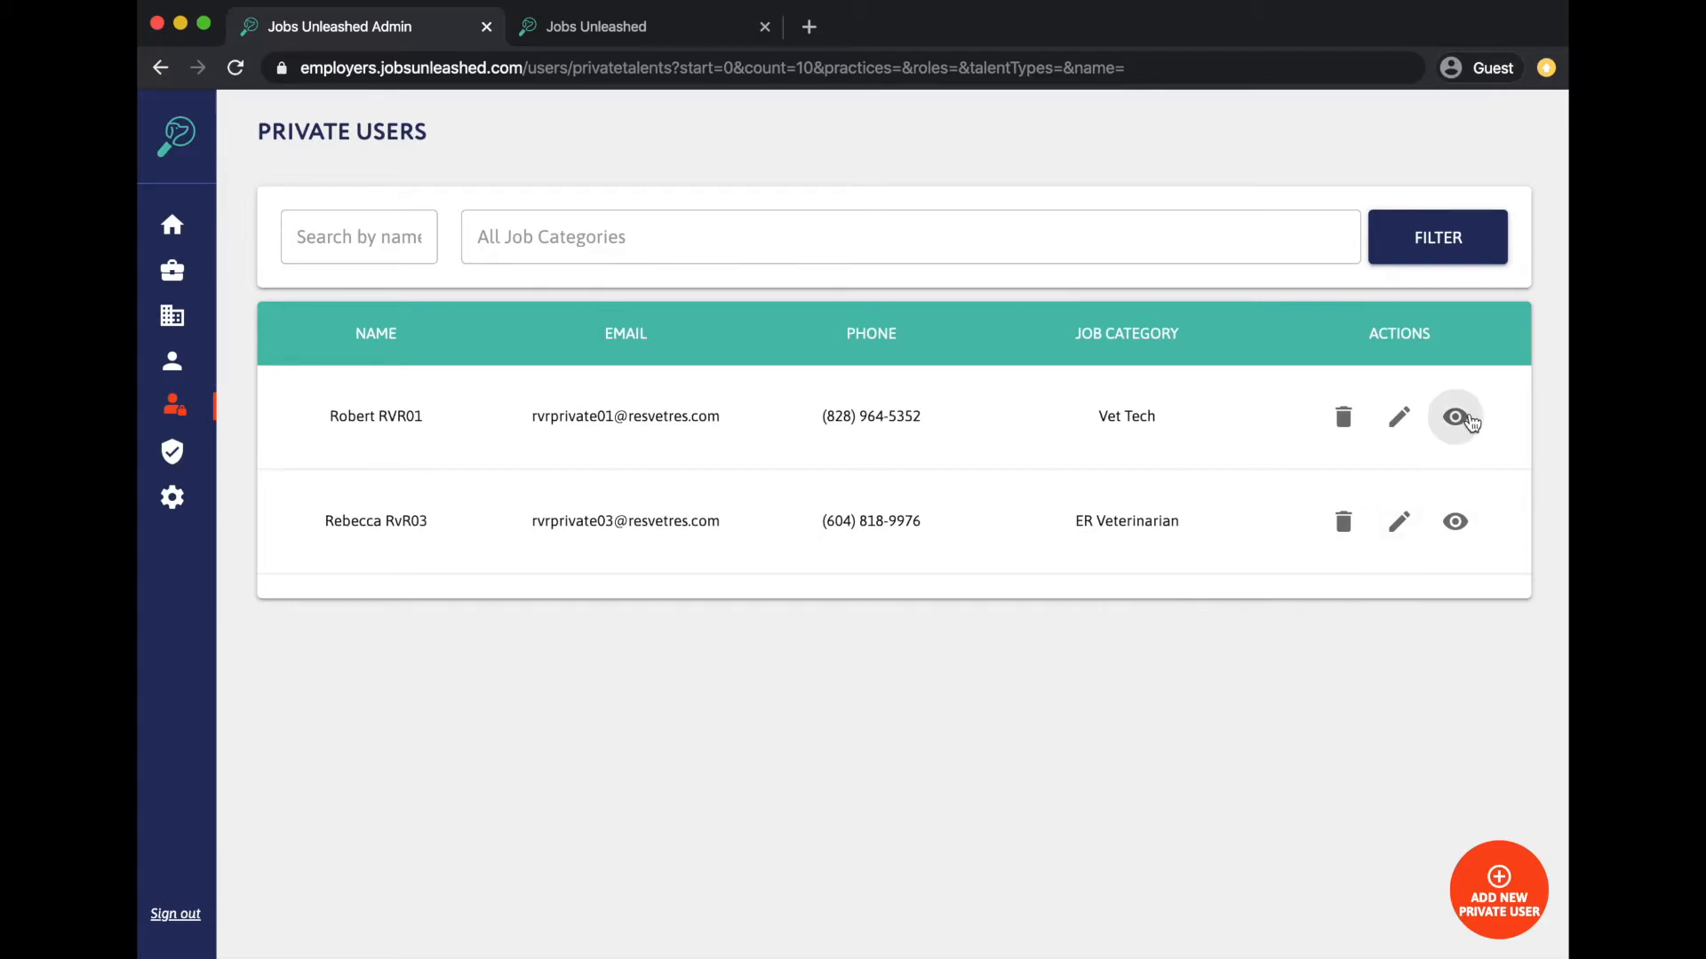
{"action": "left_click", "coordinate": [1454, 417]}
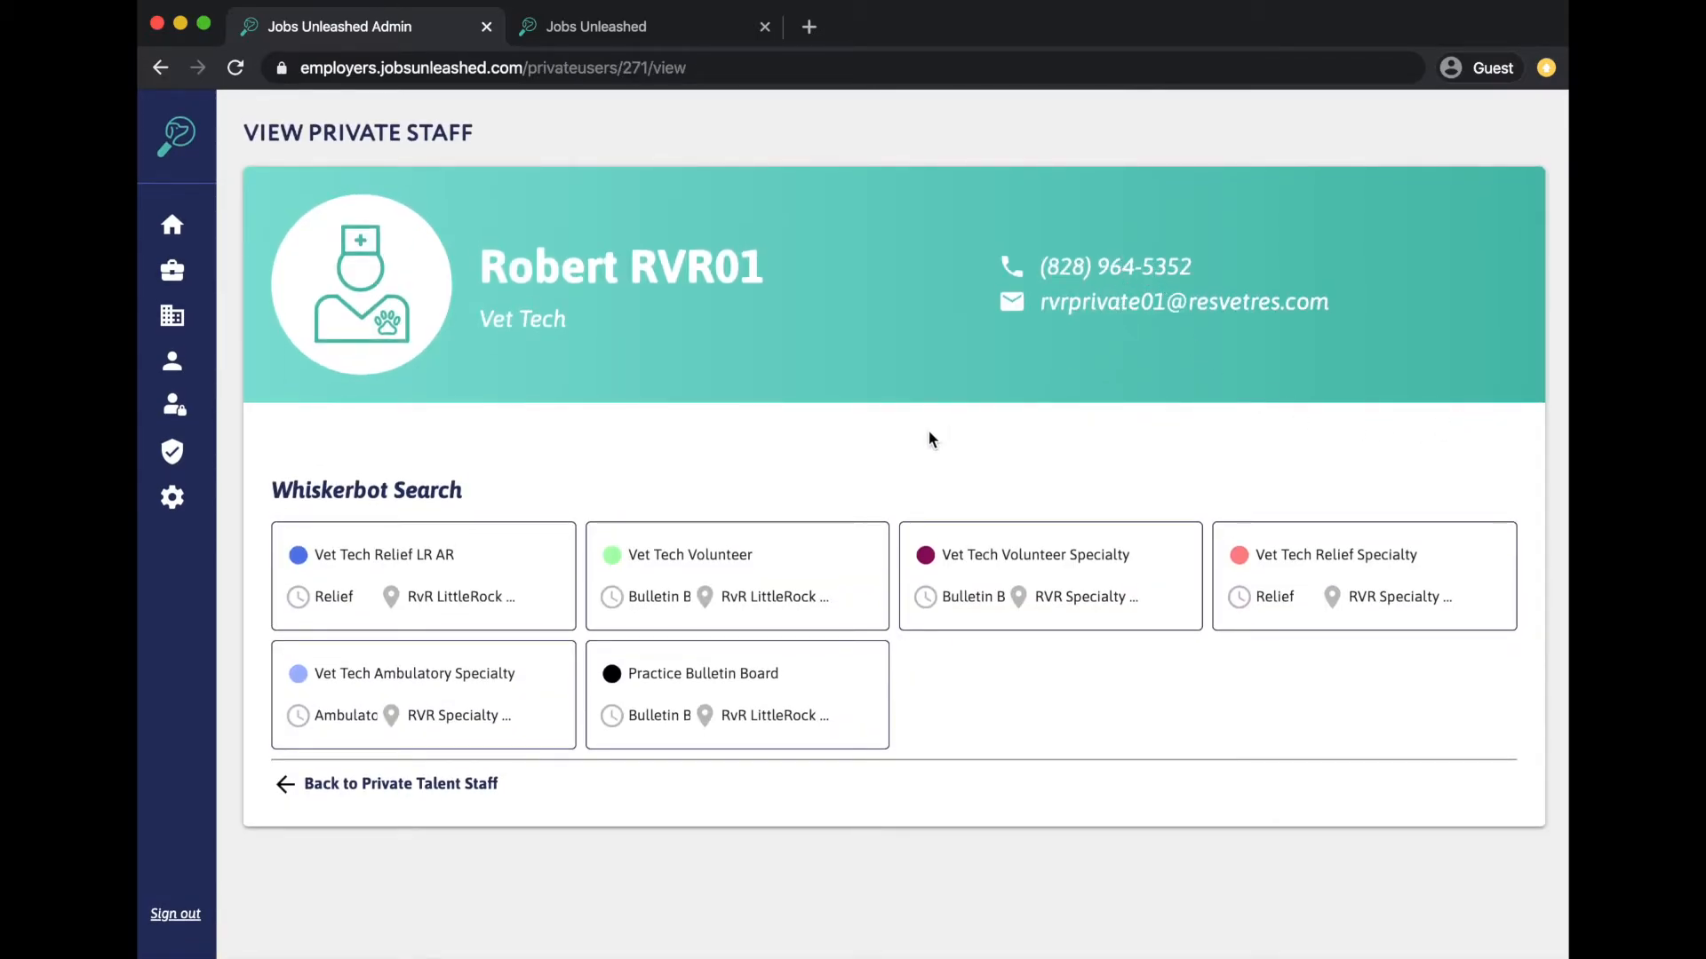
{"action": "left_click", "coordinate": [449, 793]}
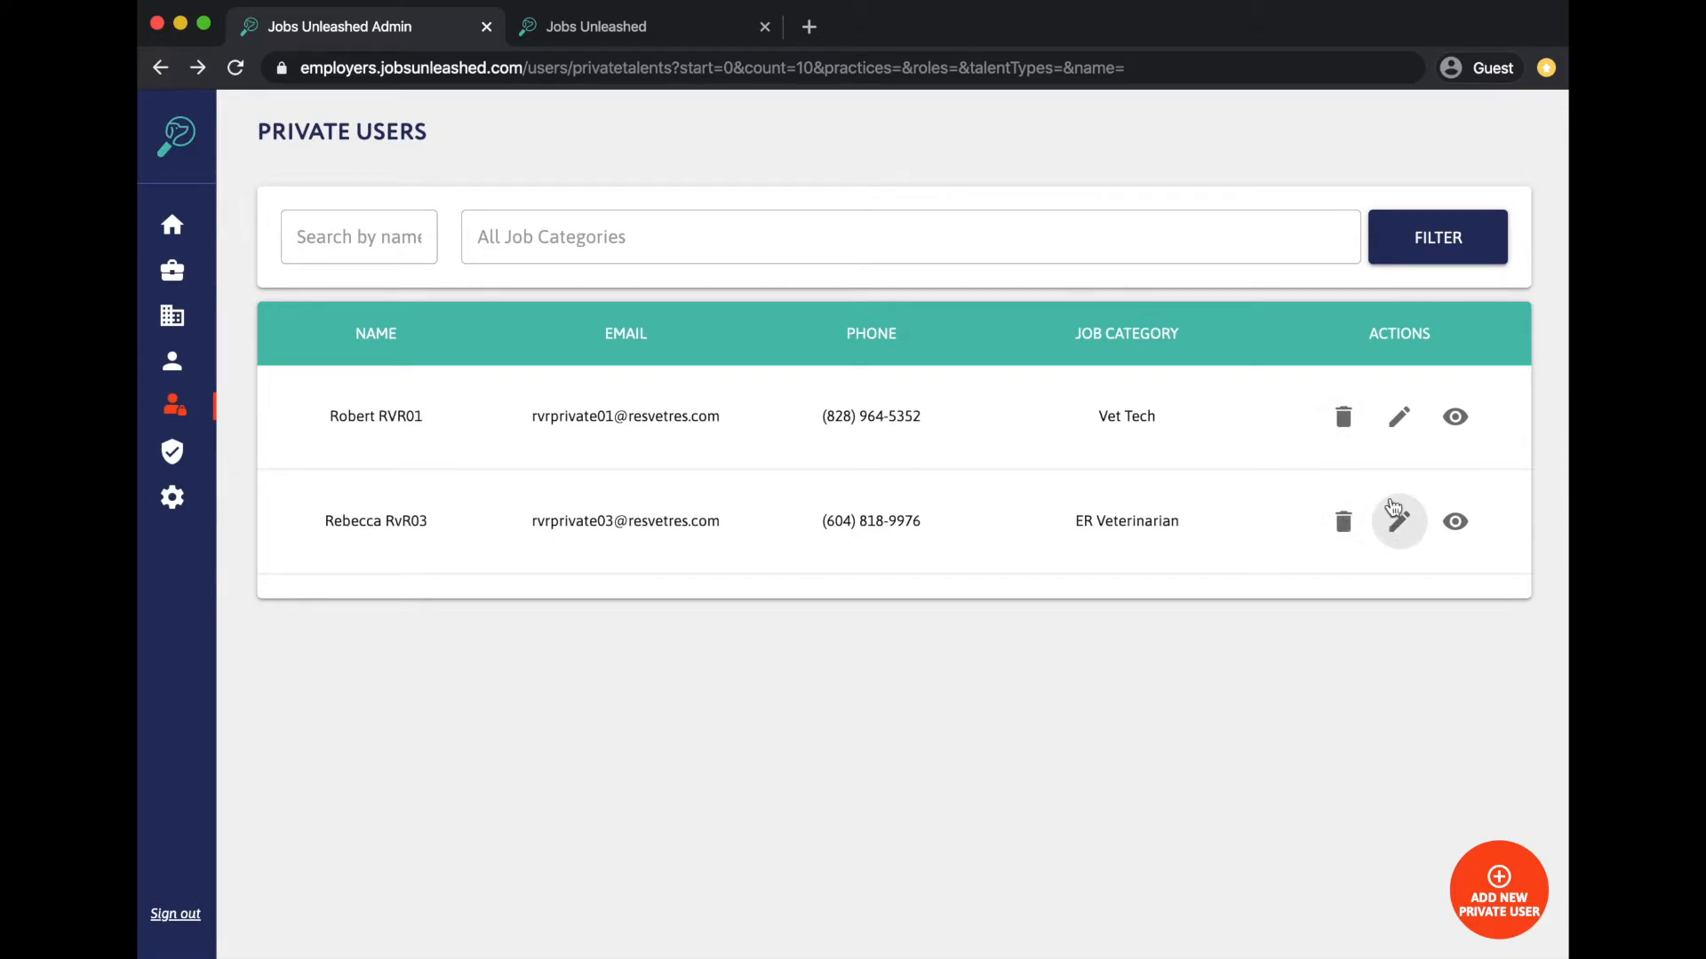
- Re-save the Vet Tech private user's details with the vet type kept as Vet Tech
{"action": "left_click", "coordinate": [1399, 417]}
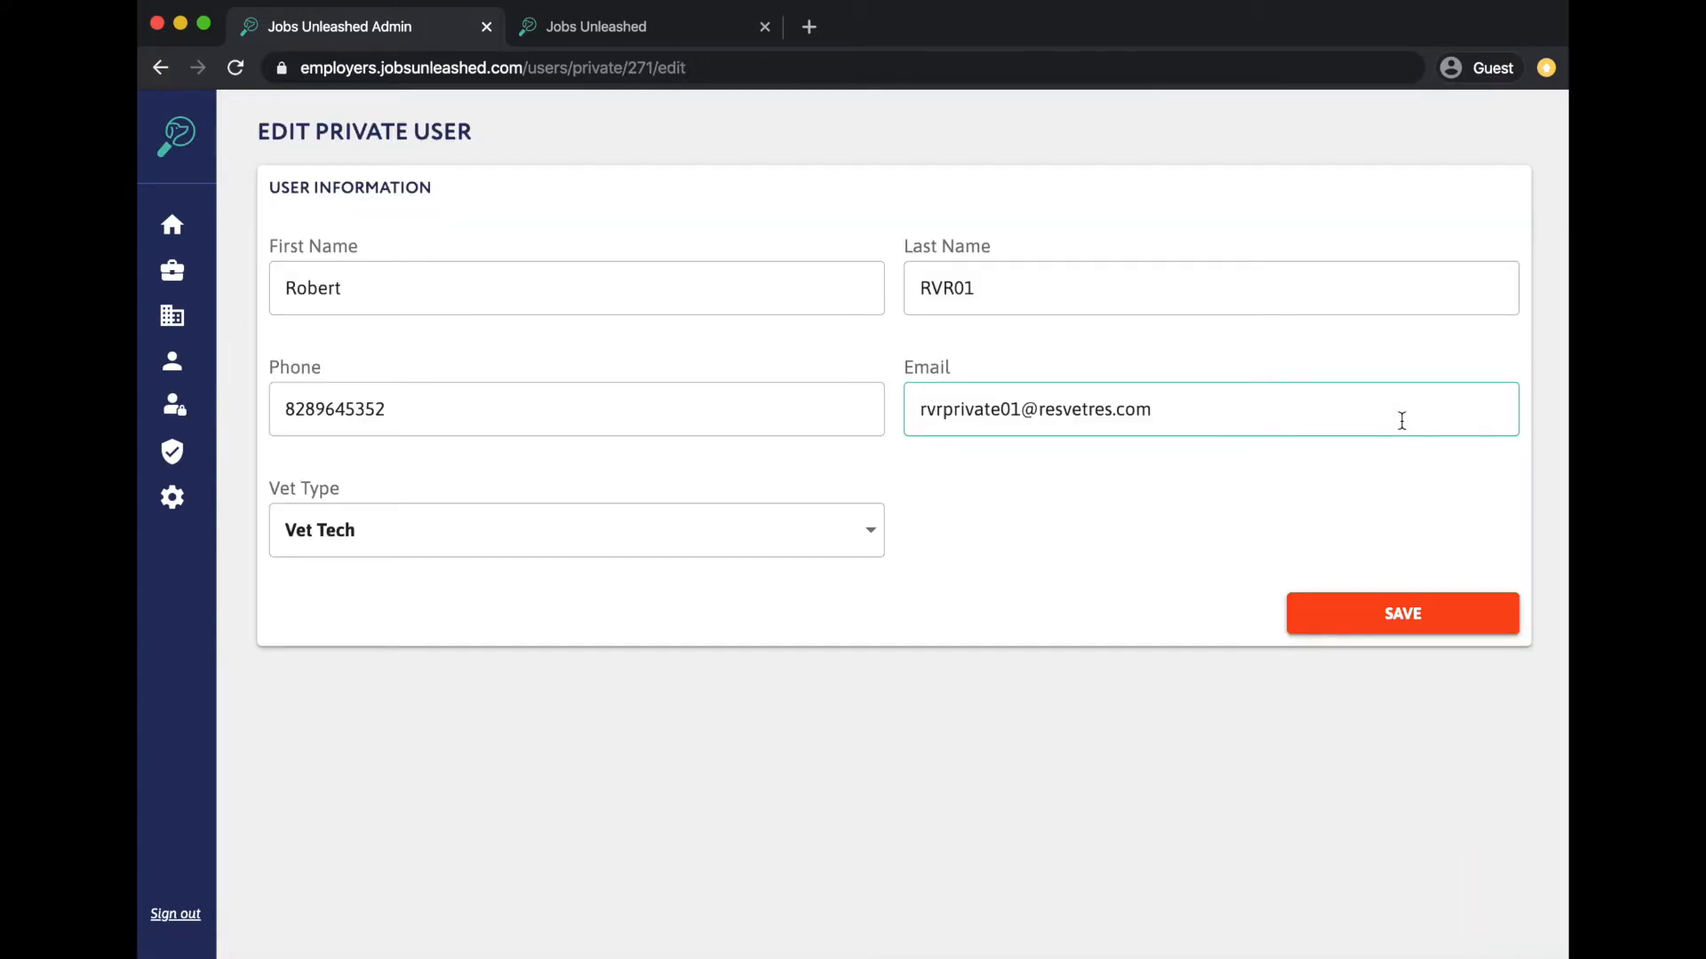
{"action": "left_click", "coordinate": [685, 536]}
{"action": "left_click", "coordinate": [685, 536]}
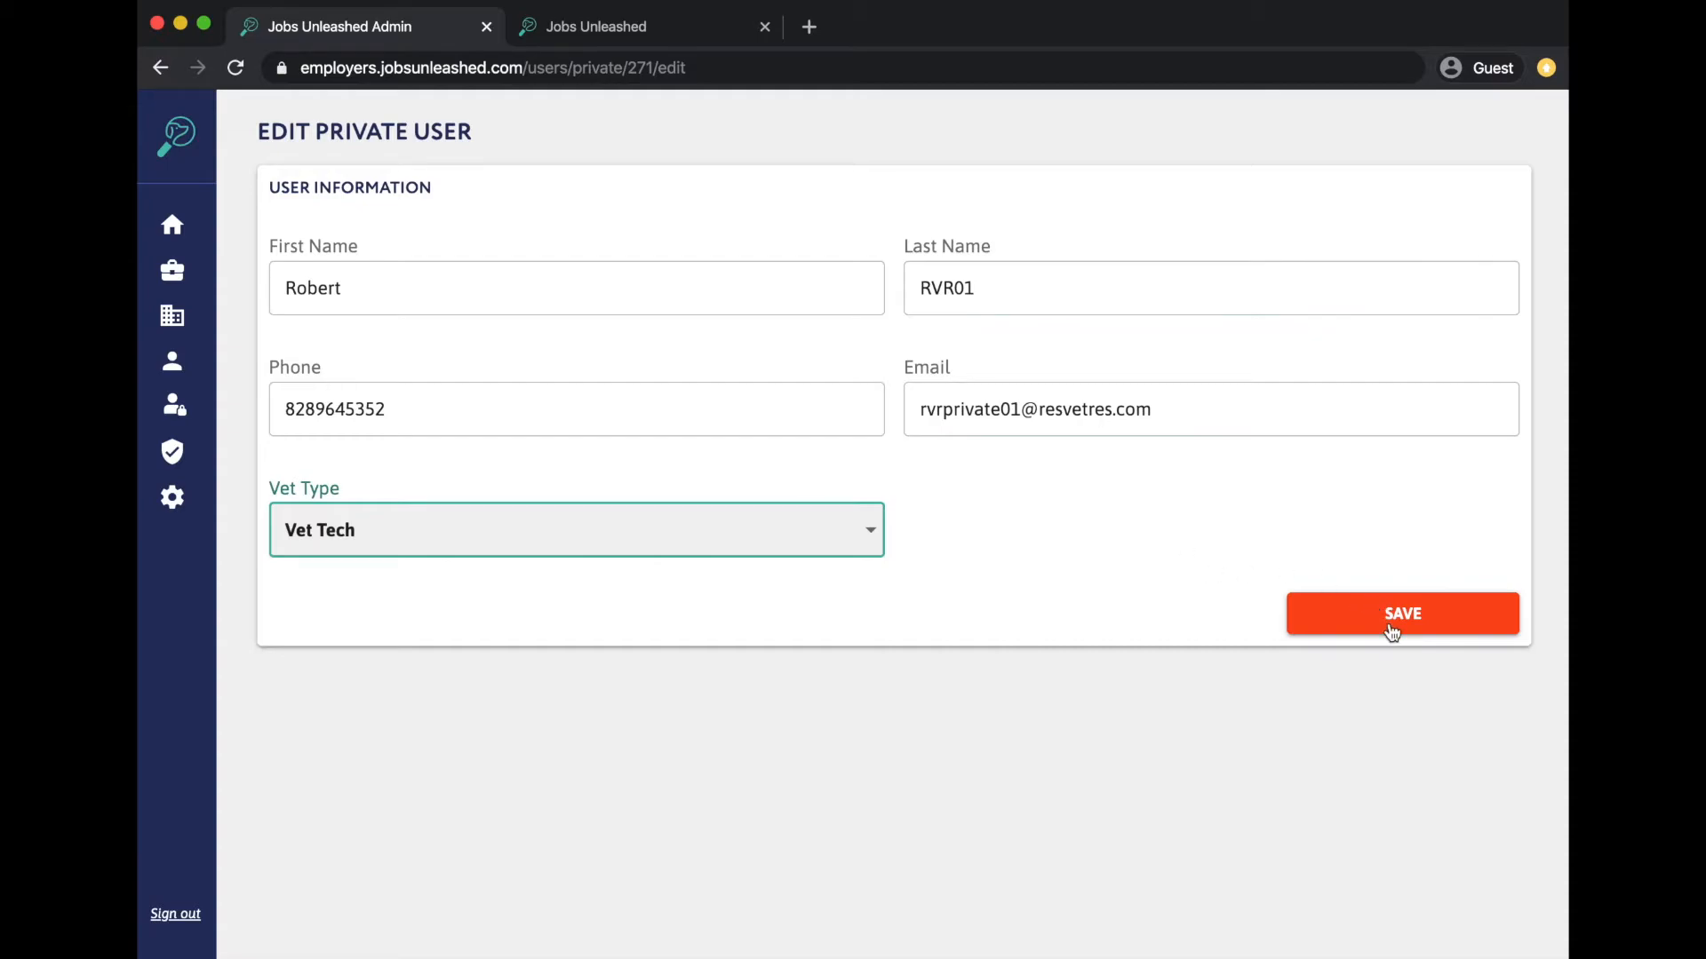
{"action": "left_click", "coordinate": [1393, 626]}
- Start a new private user and enter their first name, last name, phone number and e-mail
{"action": "left_click", "coordinate": [1505, 894]}
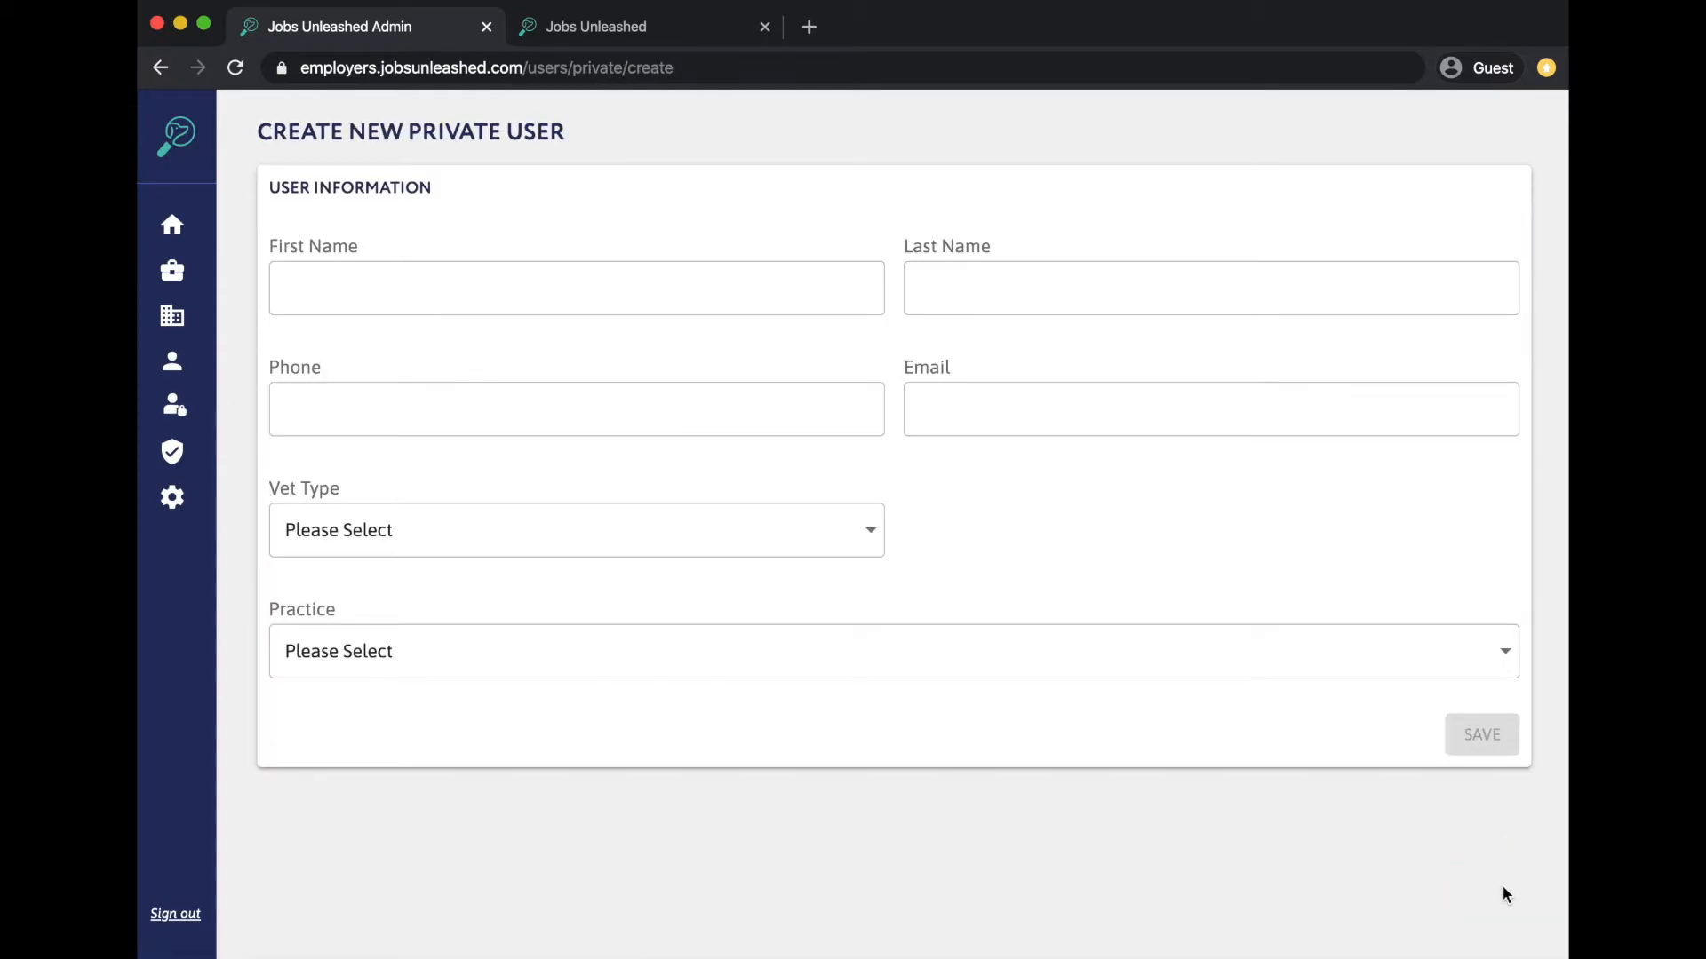
{"action": "left_click", "coordinate": [680, 283]}
{"action": "type", "text": "Jane"}
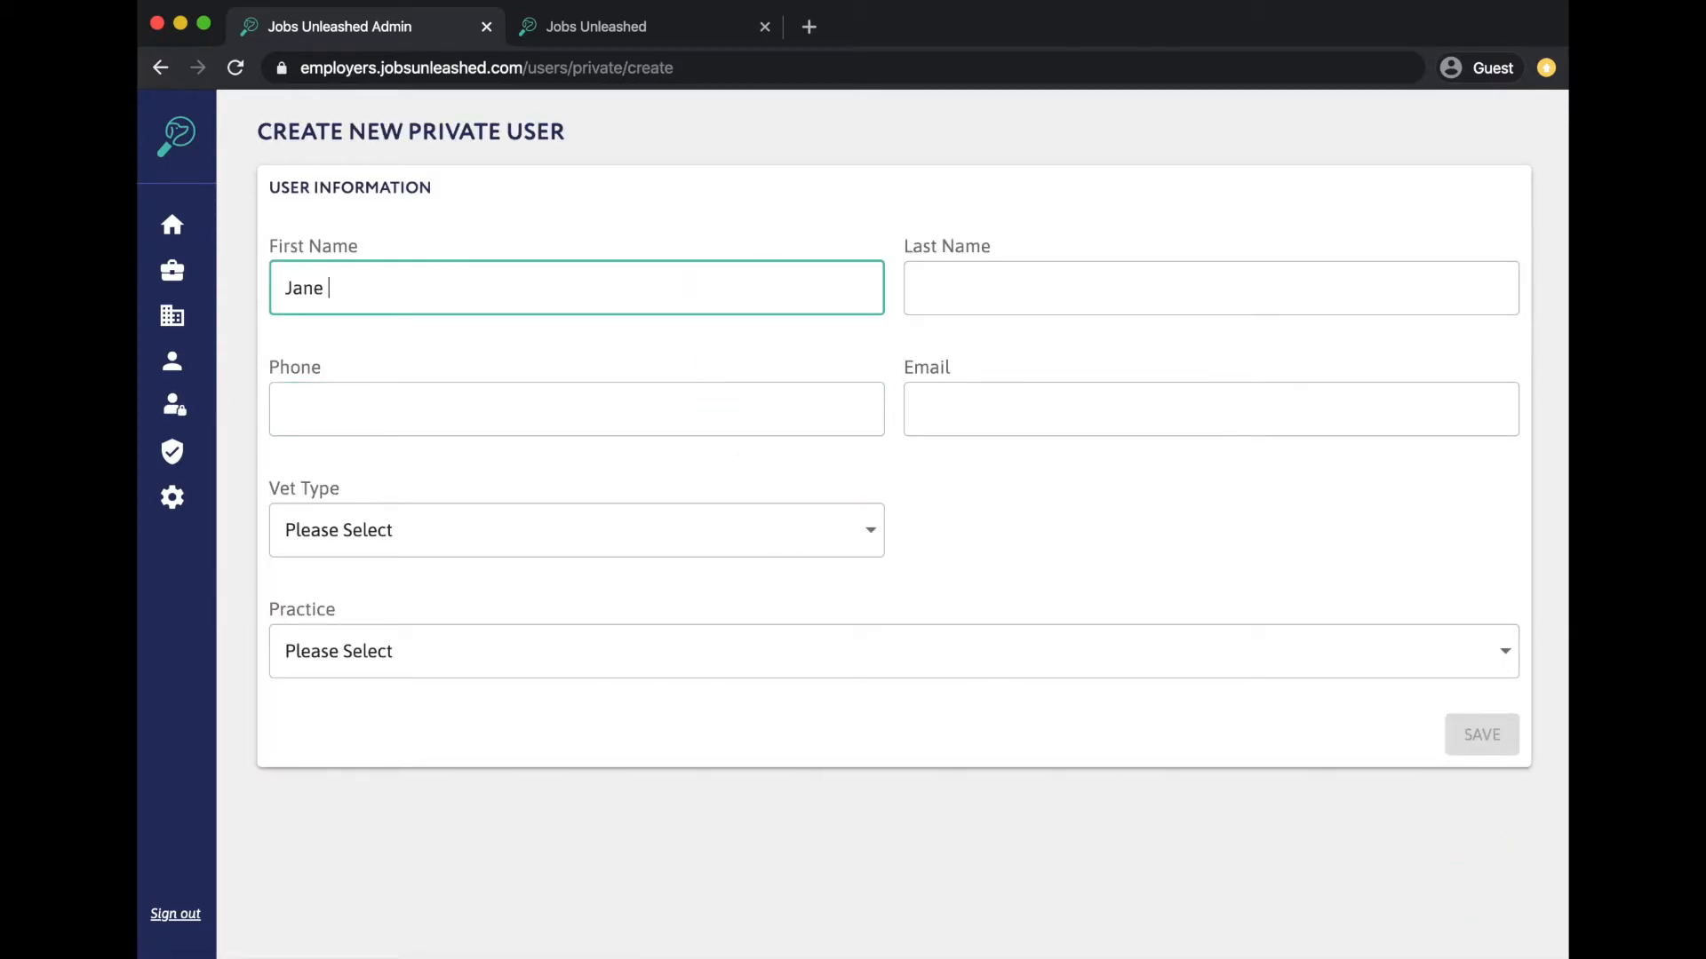
{"action": "left_click", "coordinate": [1077, 286]}
{"action": "type", "text": "Doe"}
{"action": "left_click", "coordinate": [722, 422]}
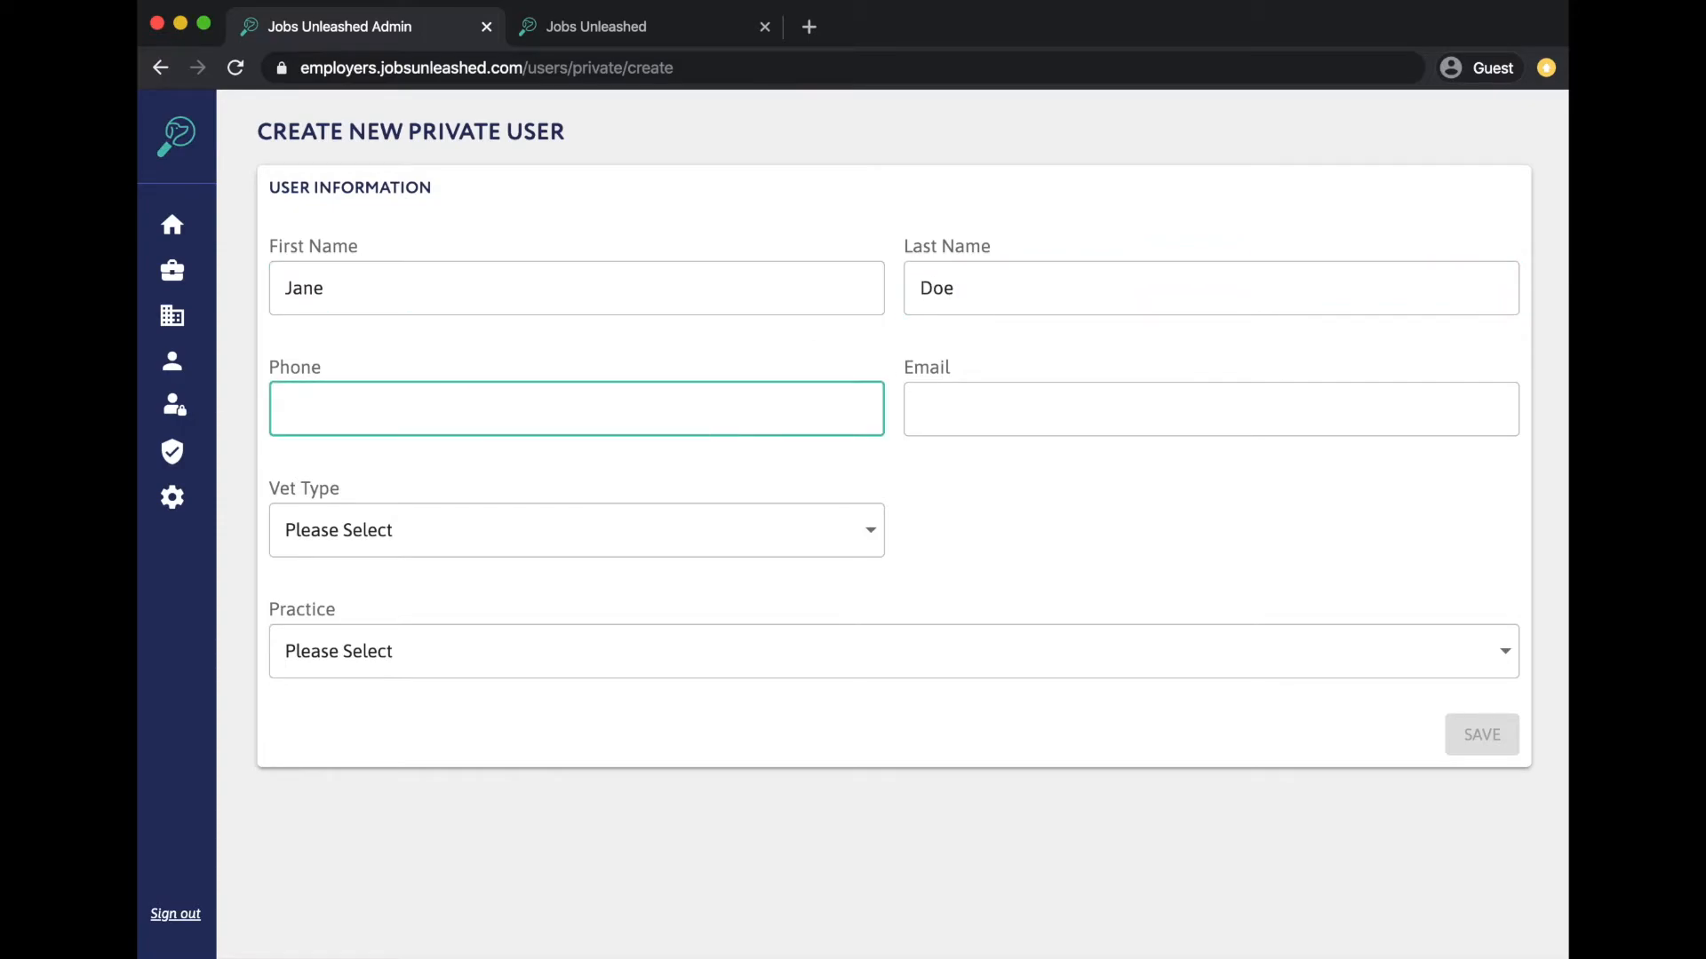
{"action": "type", "text": "555-555-5555"}
{"action": "left_click", "coordinate": [966, 404]}
- Set the new user's vet type to Vet Tech and practice to RVR Specialty Veterinary Hospital LR AK
{"action": "left_click", "coordinate": [622, 531]}
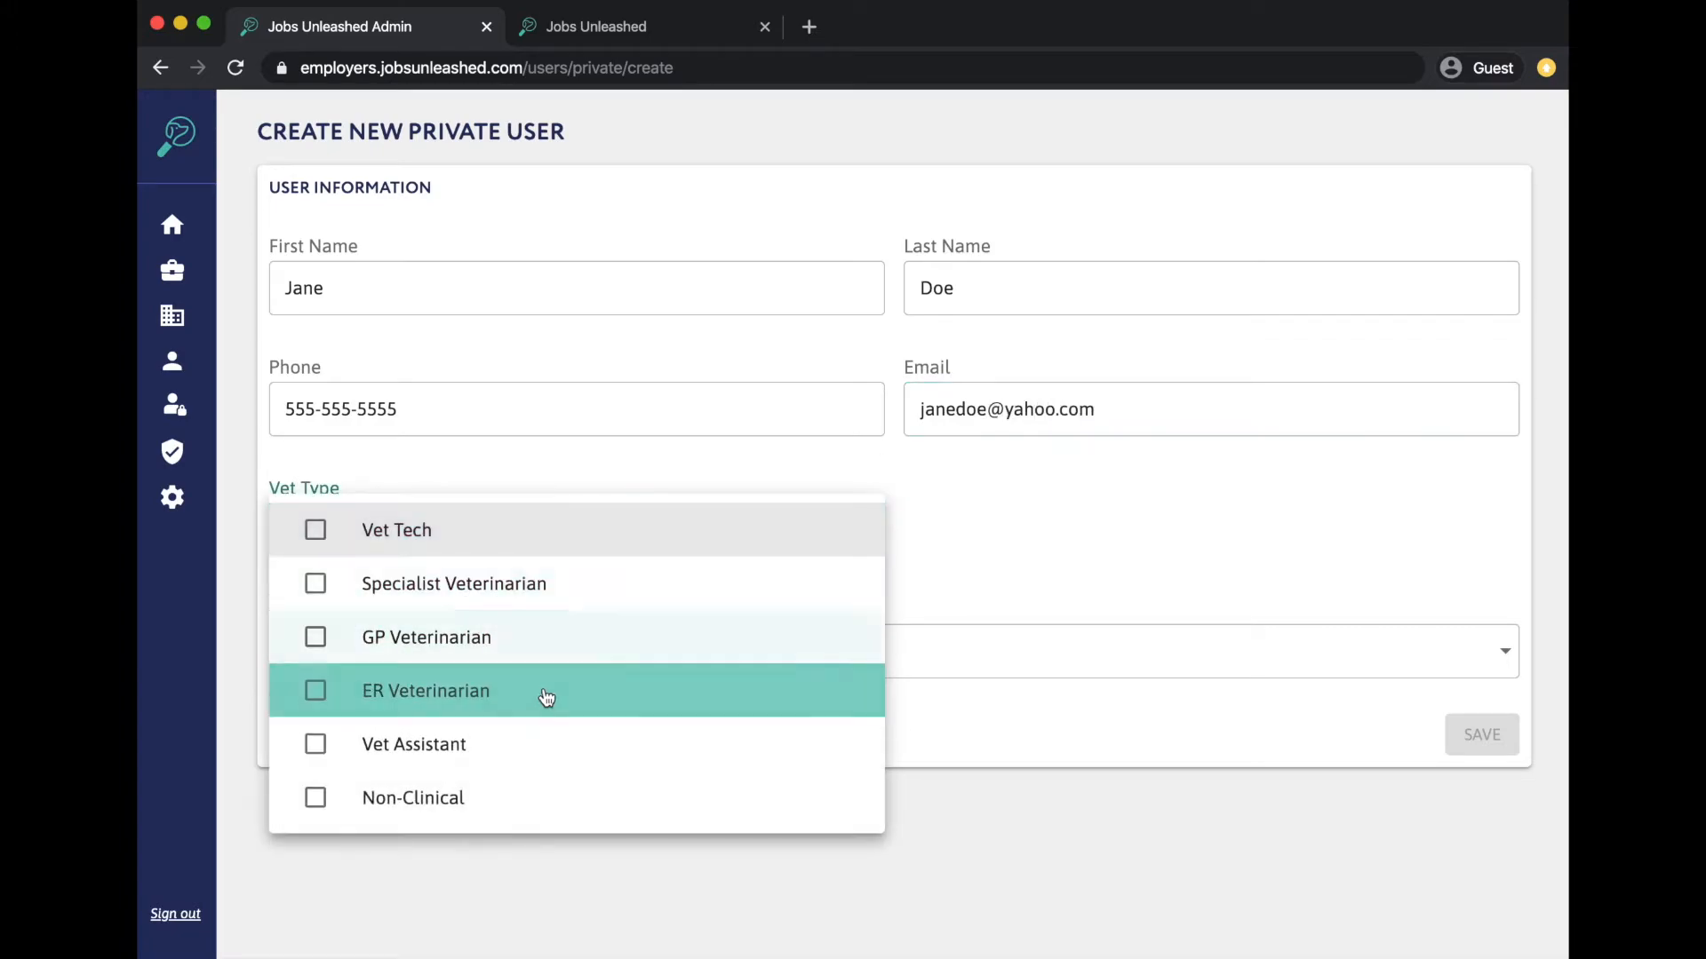
{"action": "left_click", "coordinate": [693, 532]}
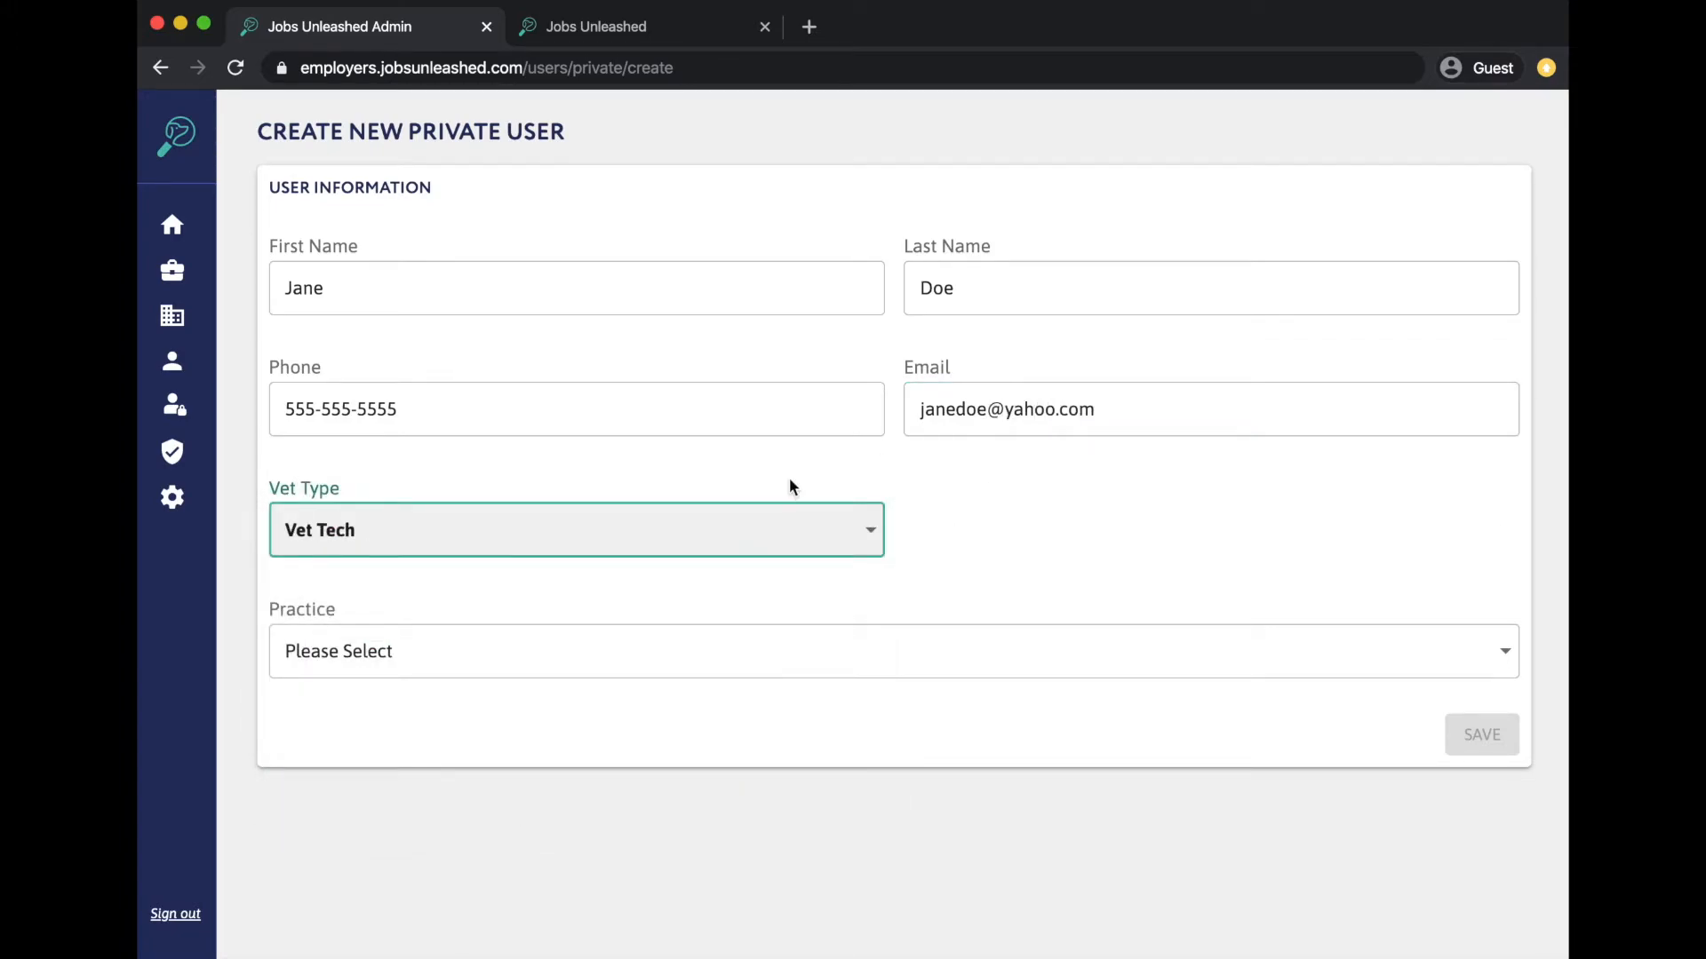
{"action": "left_click", "coordinate": [729, 652]}
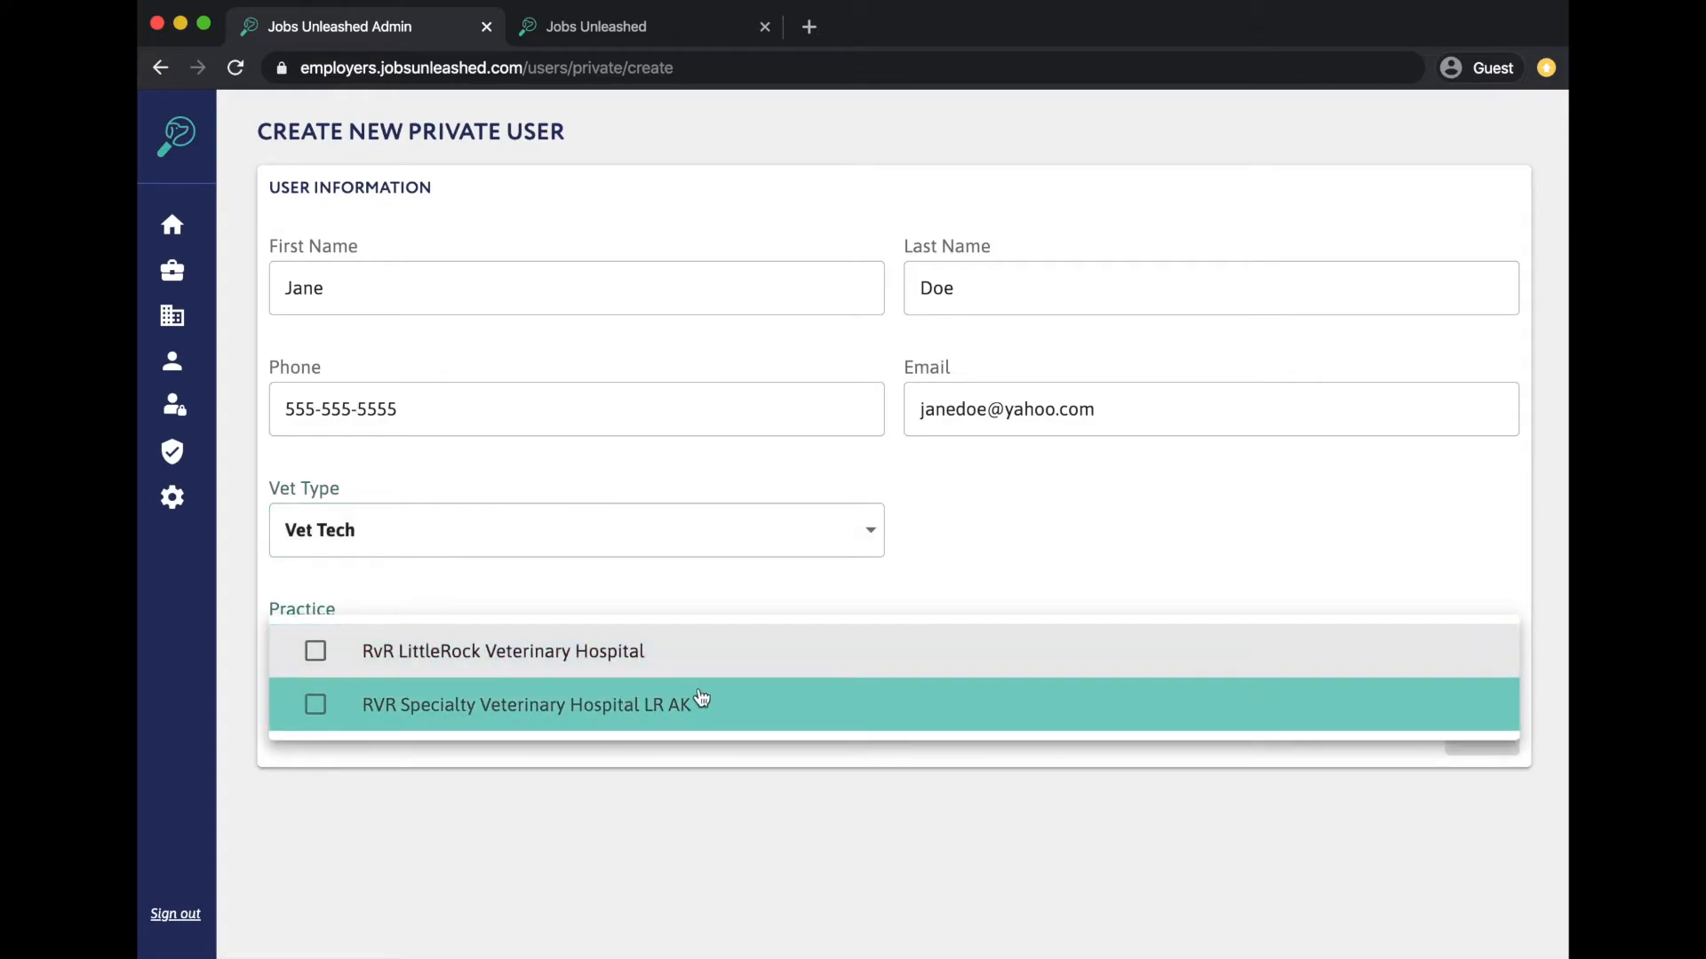
{"action": "left_click", "coordinate": [703, 698]}
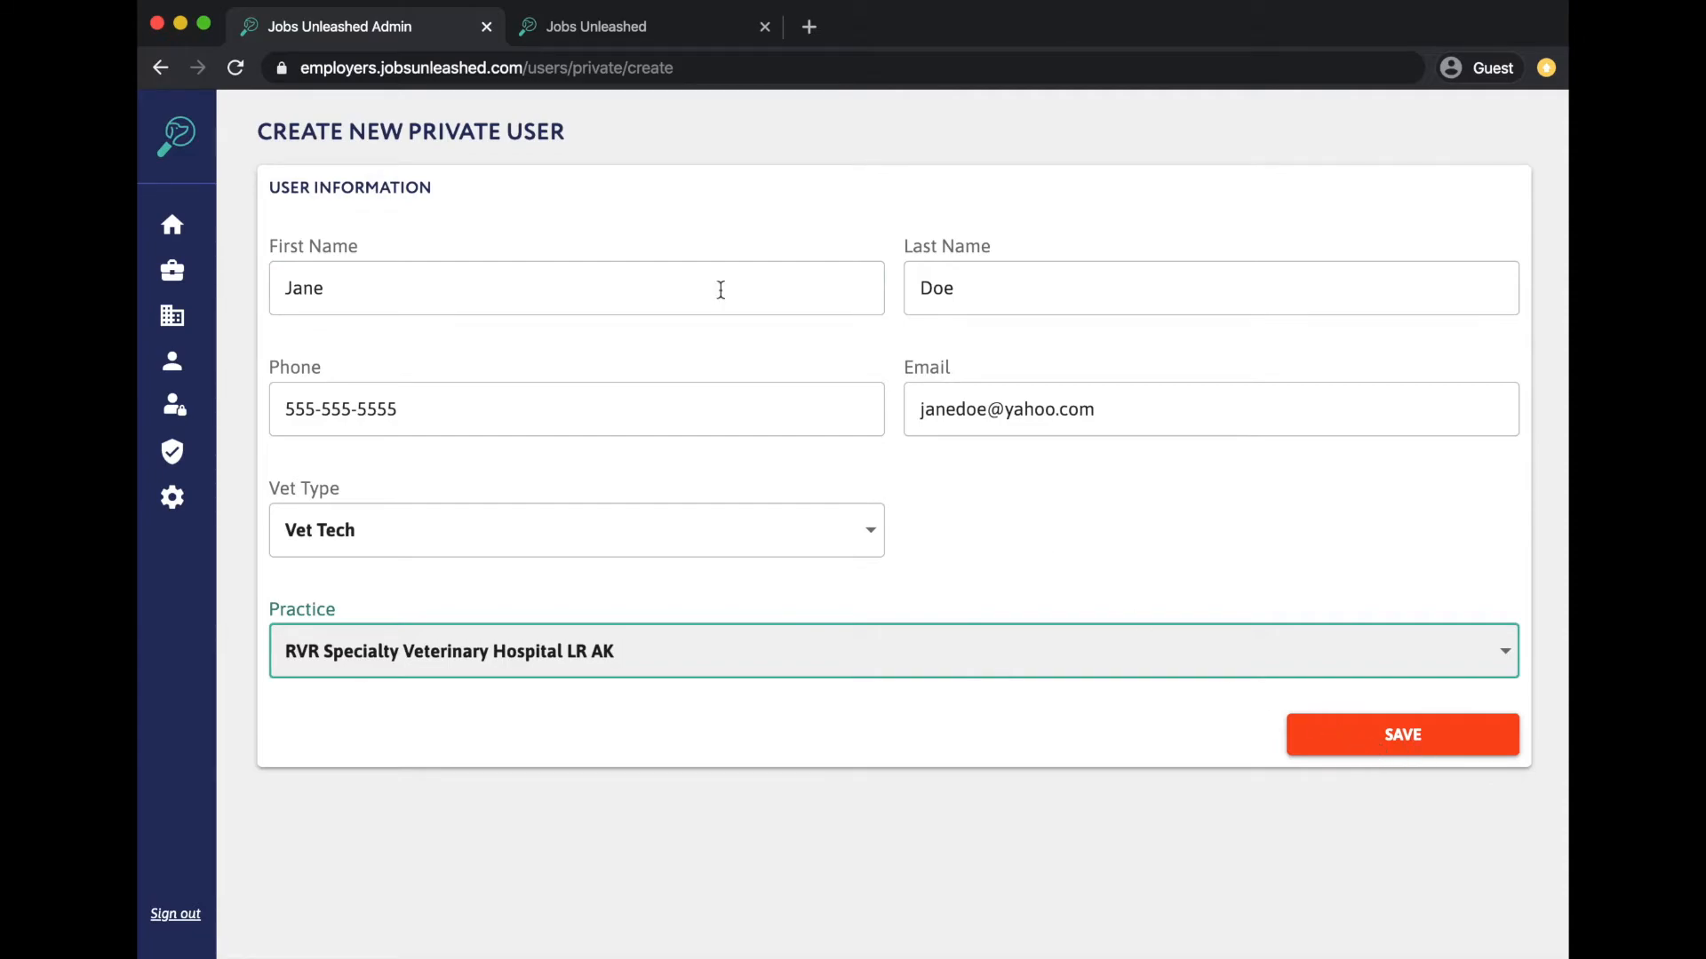
- Leave the unsaved private-user form and go to the Badges page
{"action": "left_click", "coordinate": [161, 71]}
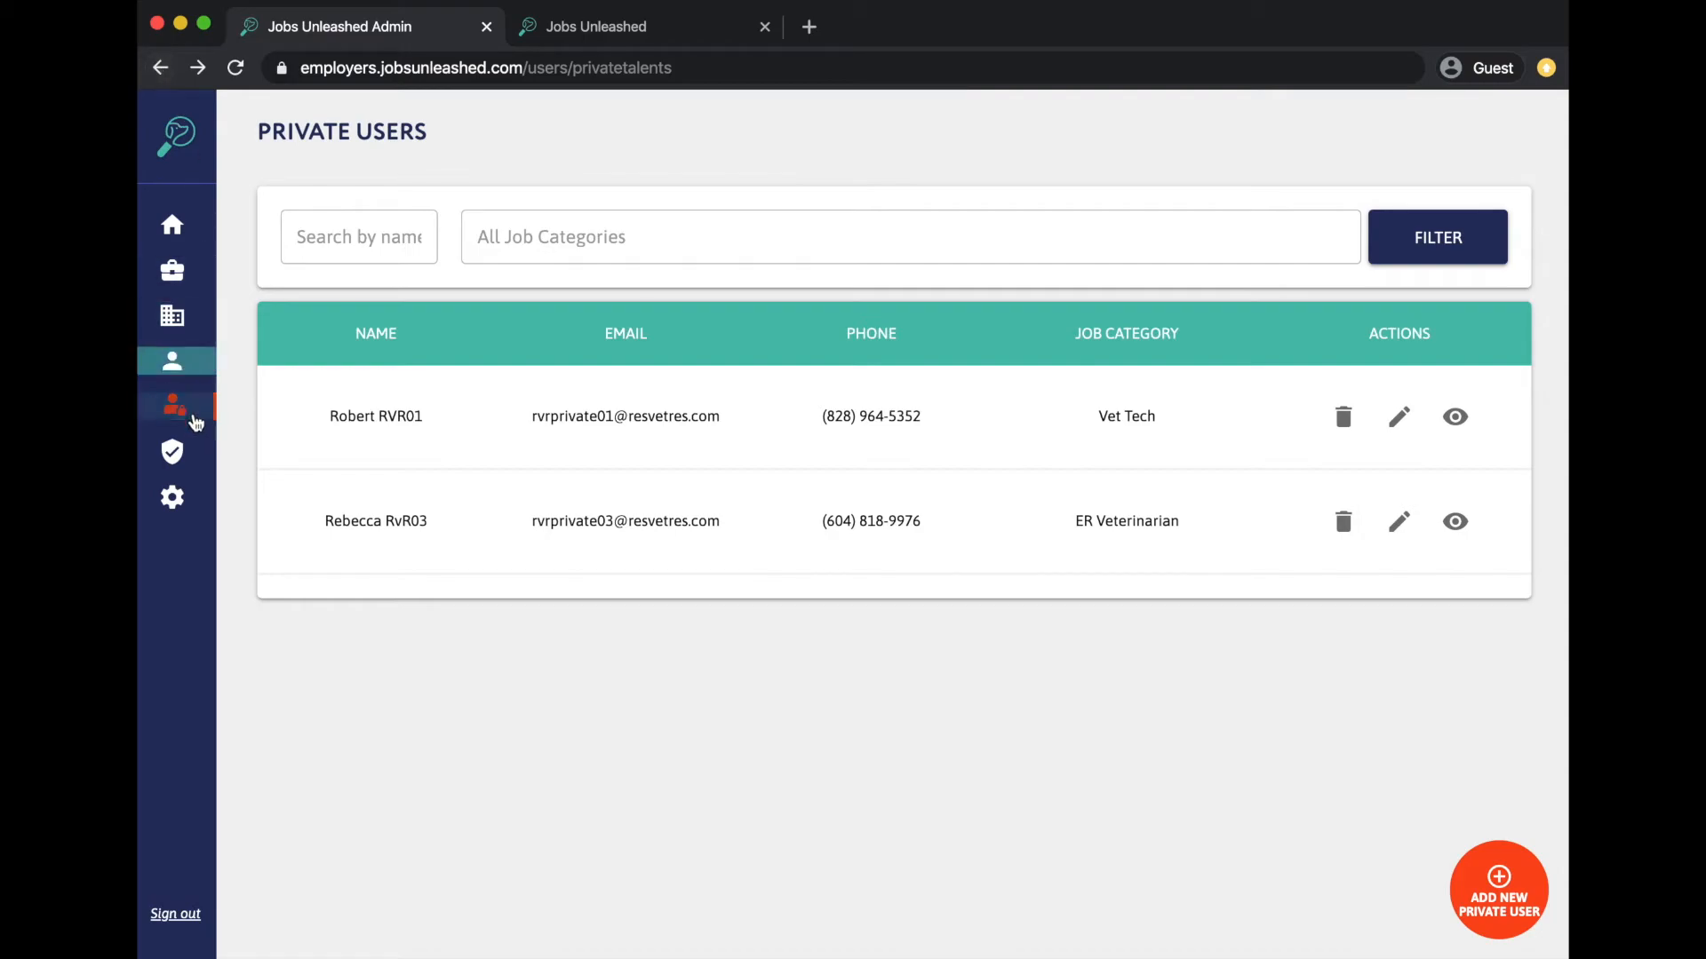
{"action": "left_click", "coordinate": [185, 454]}
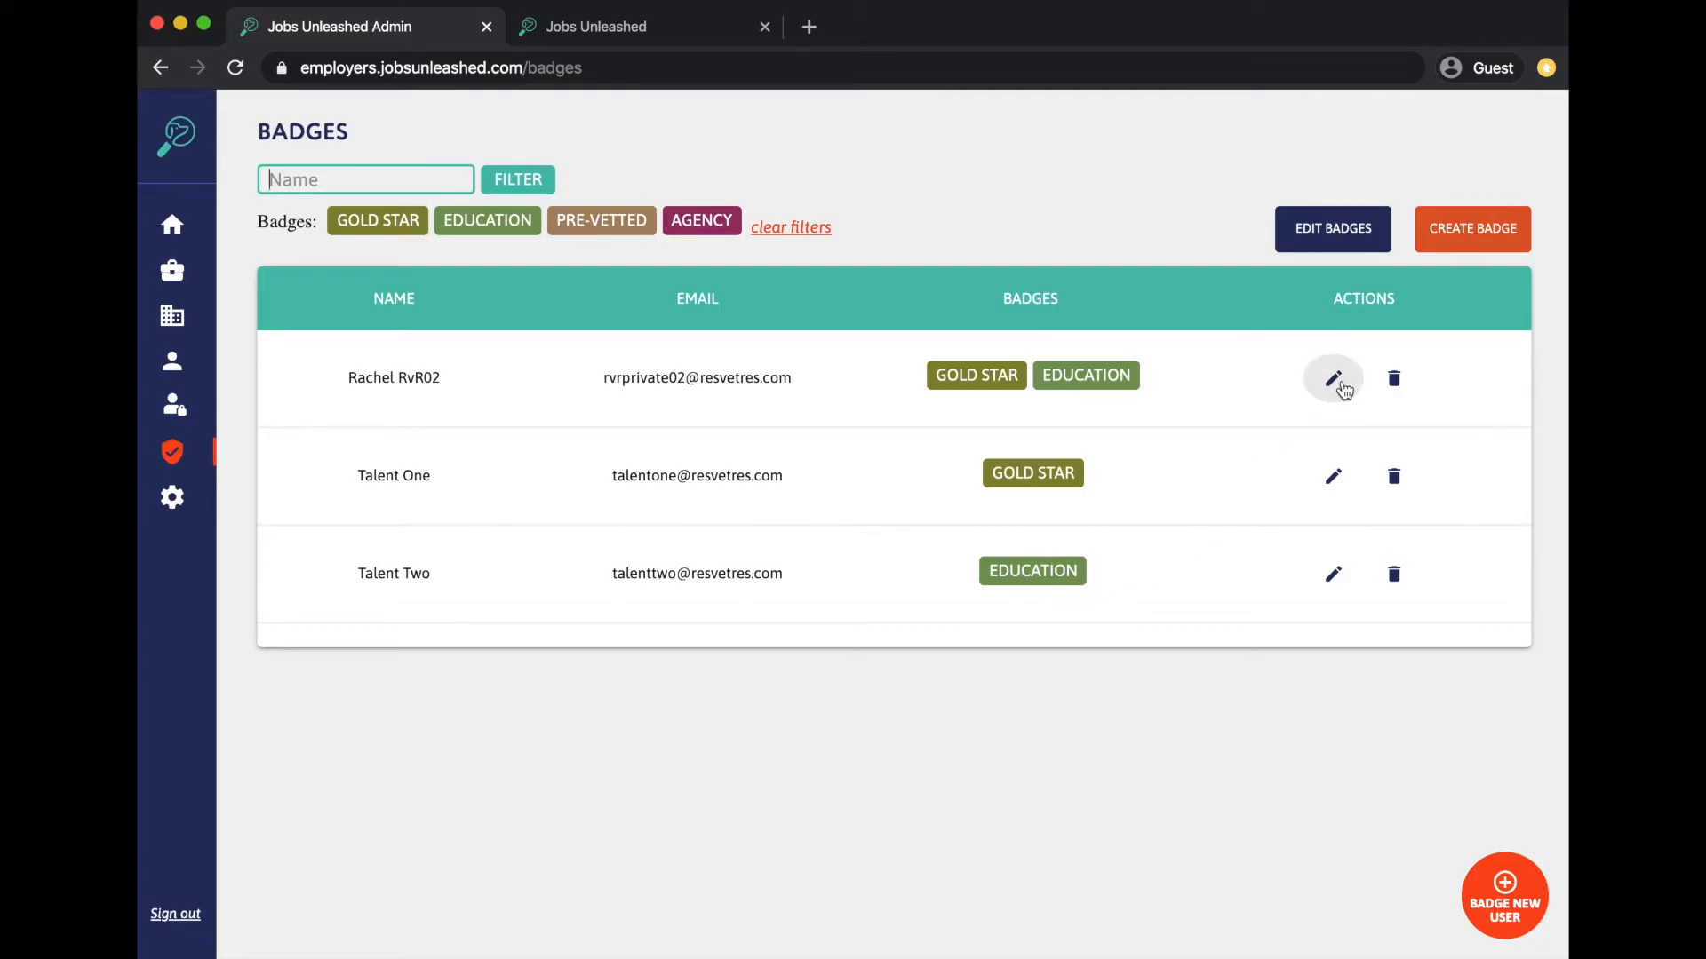
- Remove the Education badge from the first talent user and save
{"action": "left_click", "coordinate": [1345, 391]}
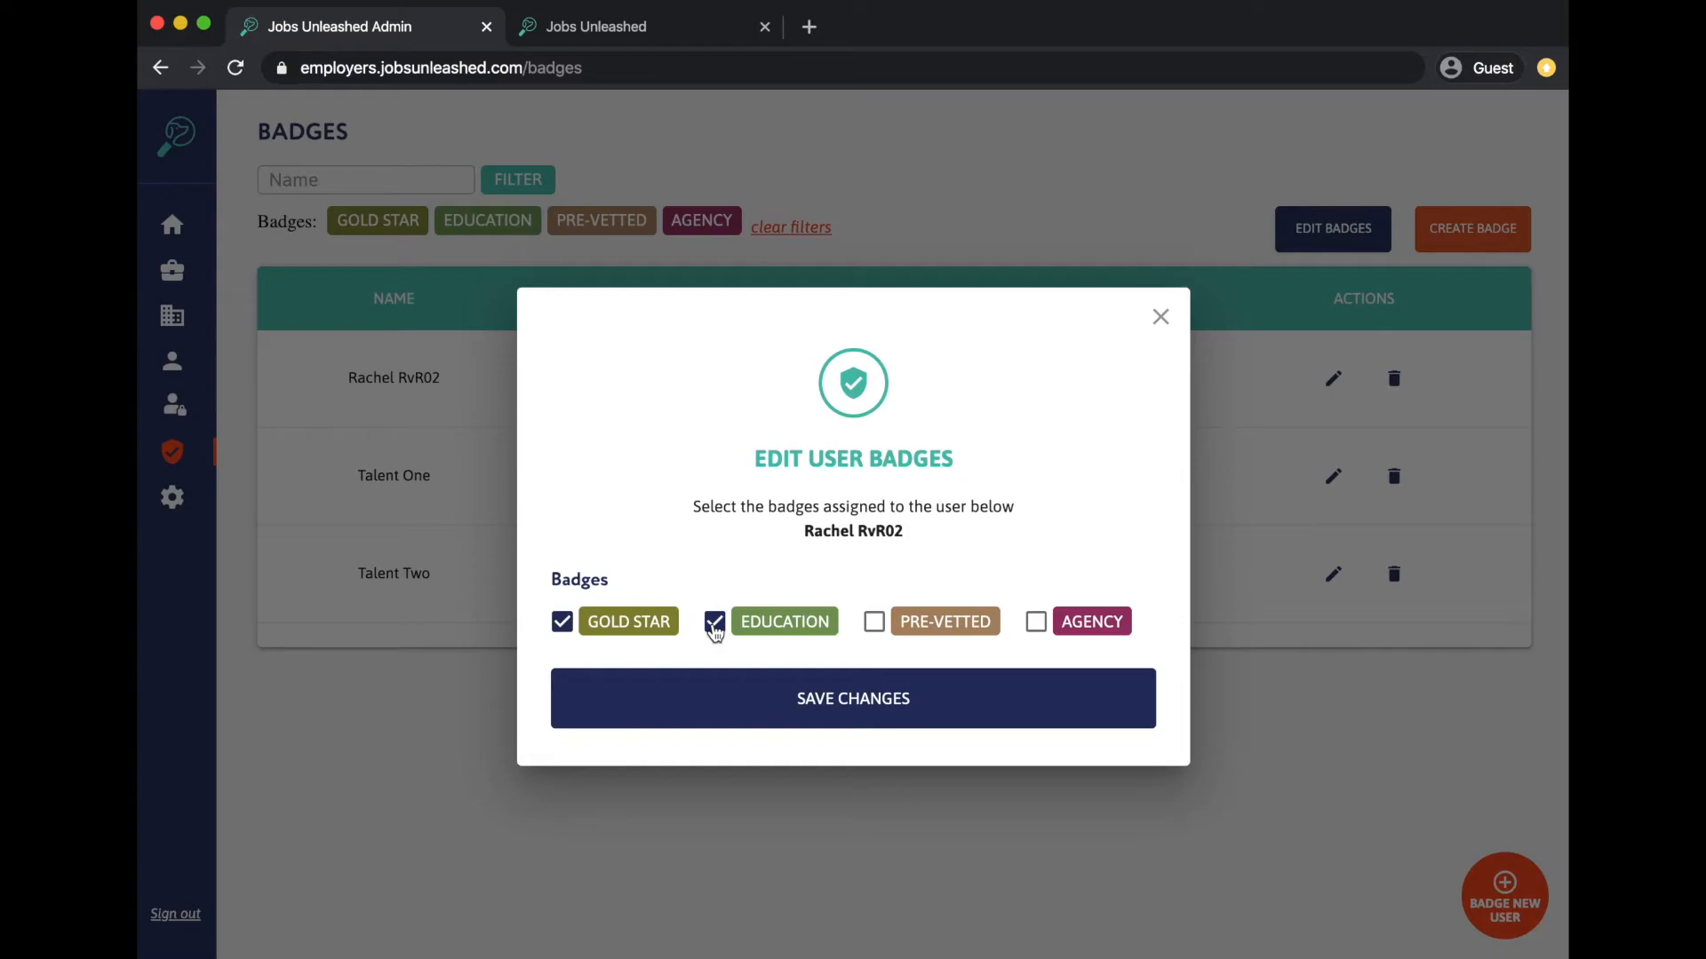
{"action": "left_click", "coordinate": [714, 622]}
{"action": "left_click", "coordinate": [720, 701]}
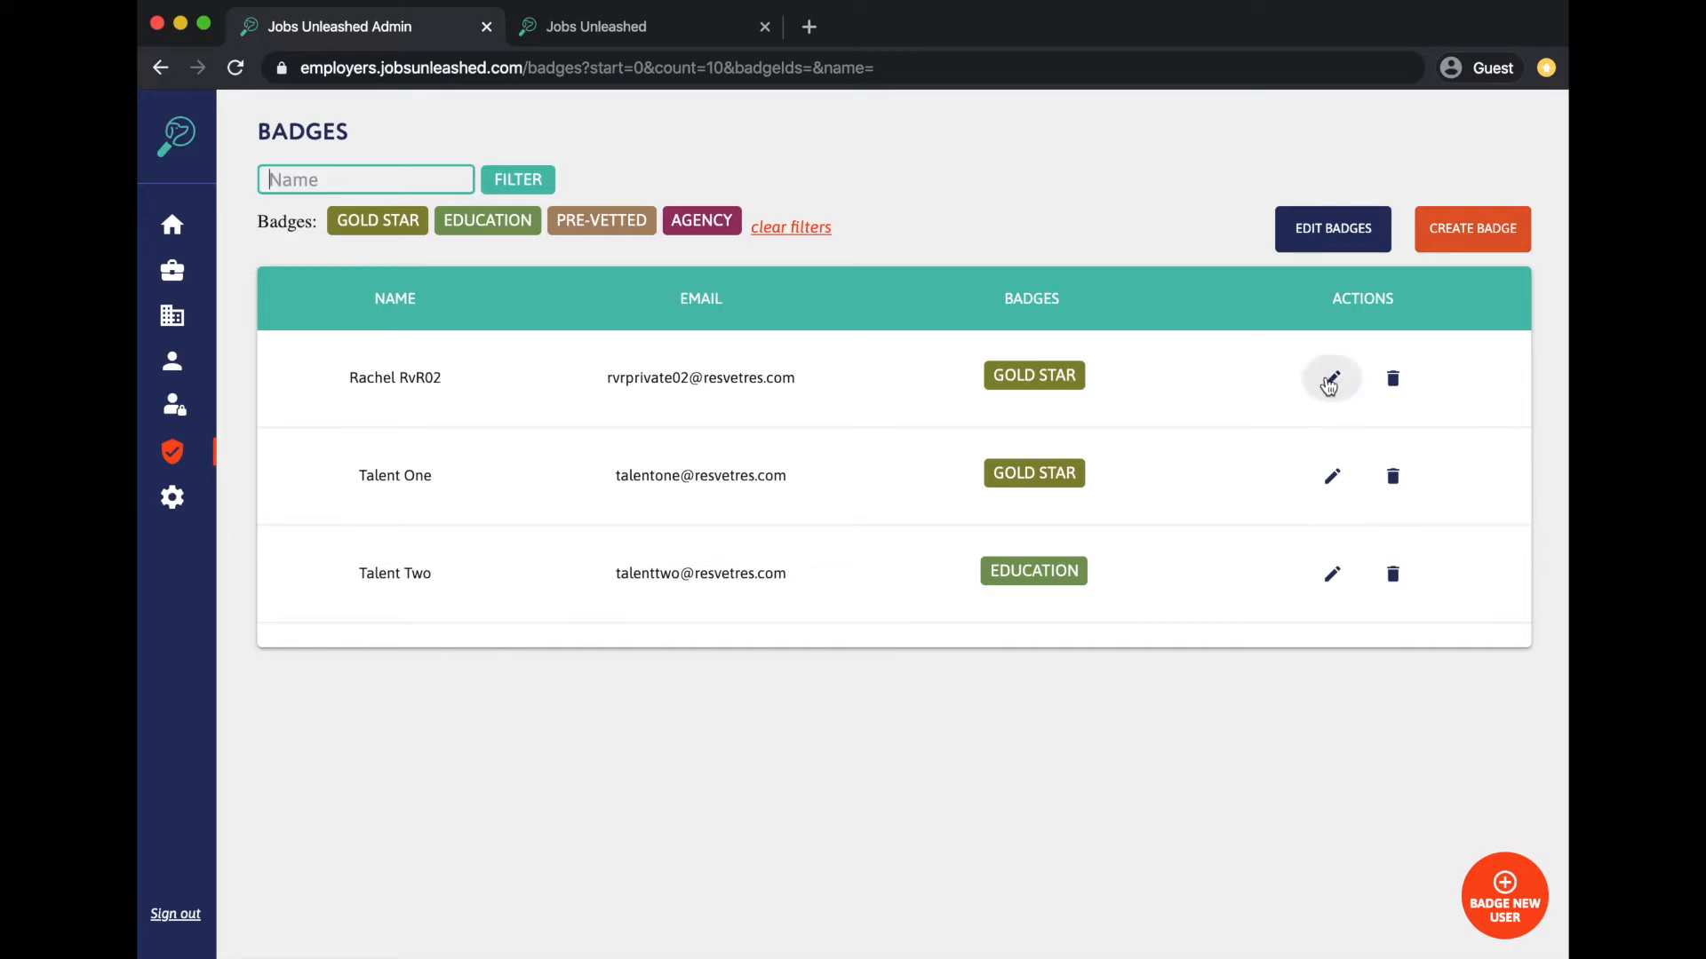
- Give that talent the Pre-vetted badge, save, and bring up the Edit Badges dialog
{"action": "left_click", "coordinate": [1334, 382]}
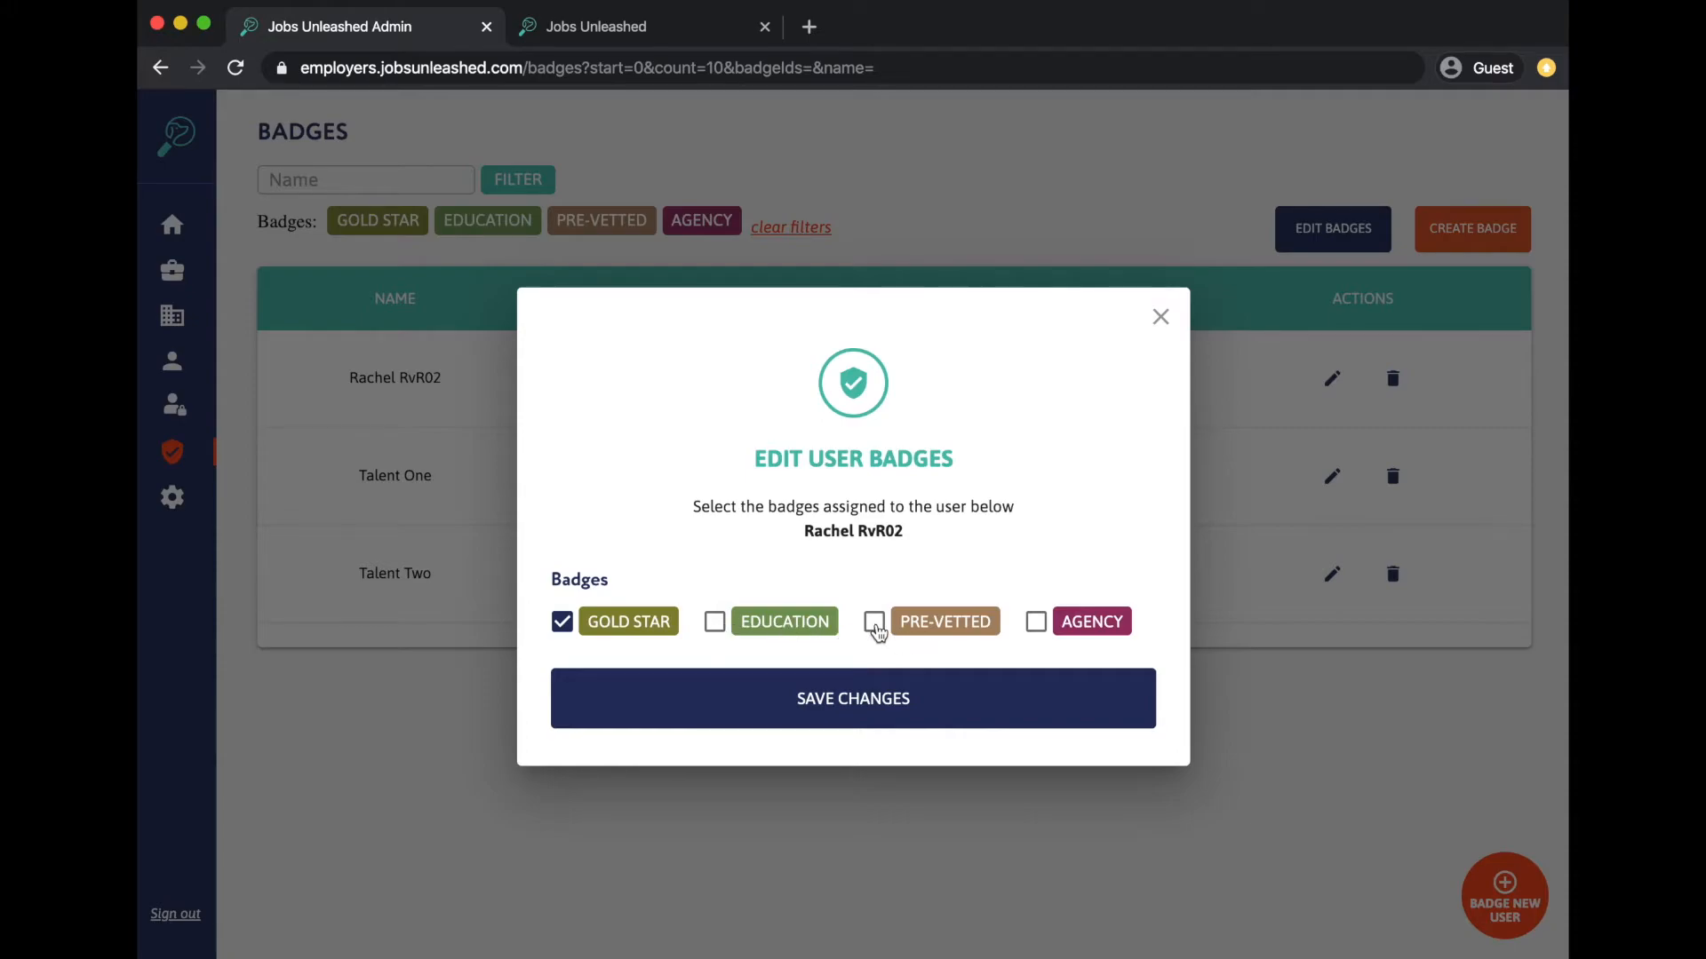
{"action": "left_click", "coordinate": [876, 627]}
{"action": "left_click", "coordinate": [1062, 684]}
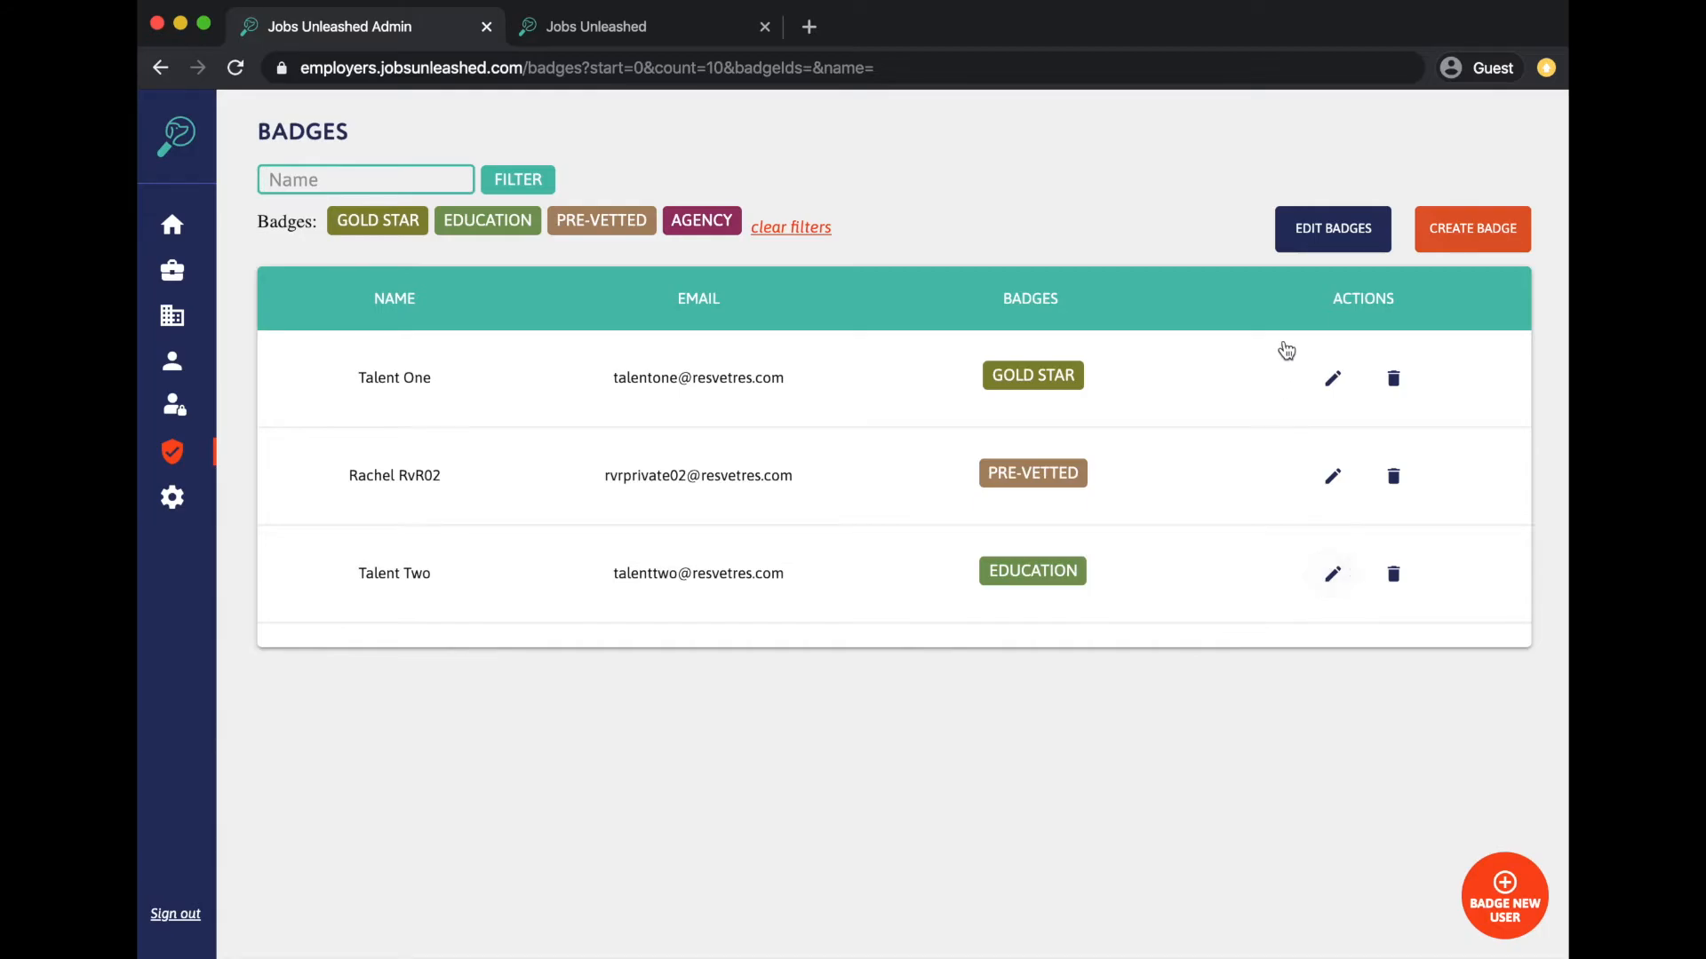
{"action": "left_click", "coordinate": [1342, 242]}
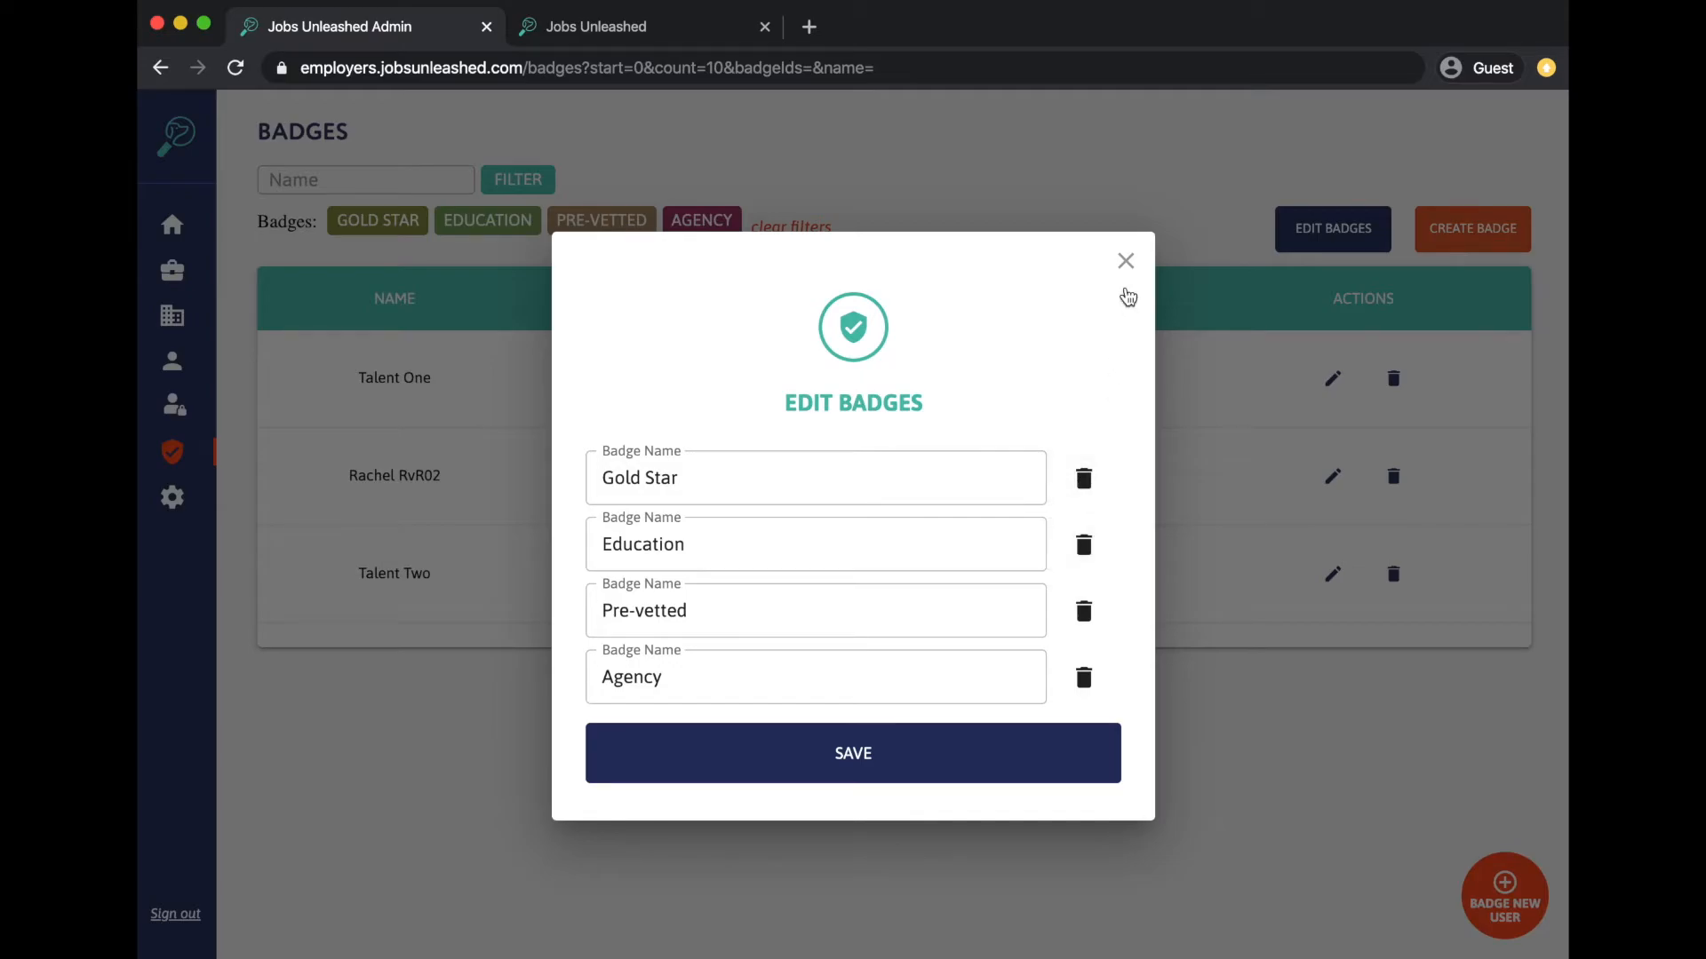
- Close Edit Badges without saving and dismiss a new badge without creating it
{"action": "left_click", "coordinate": [1126, 261]}
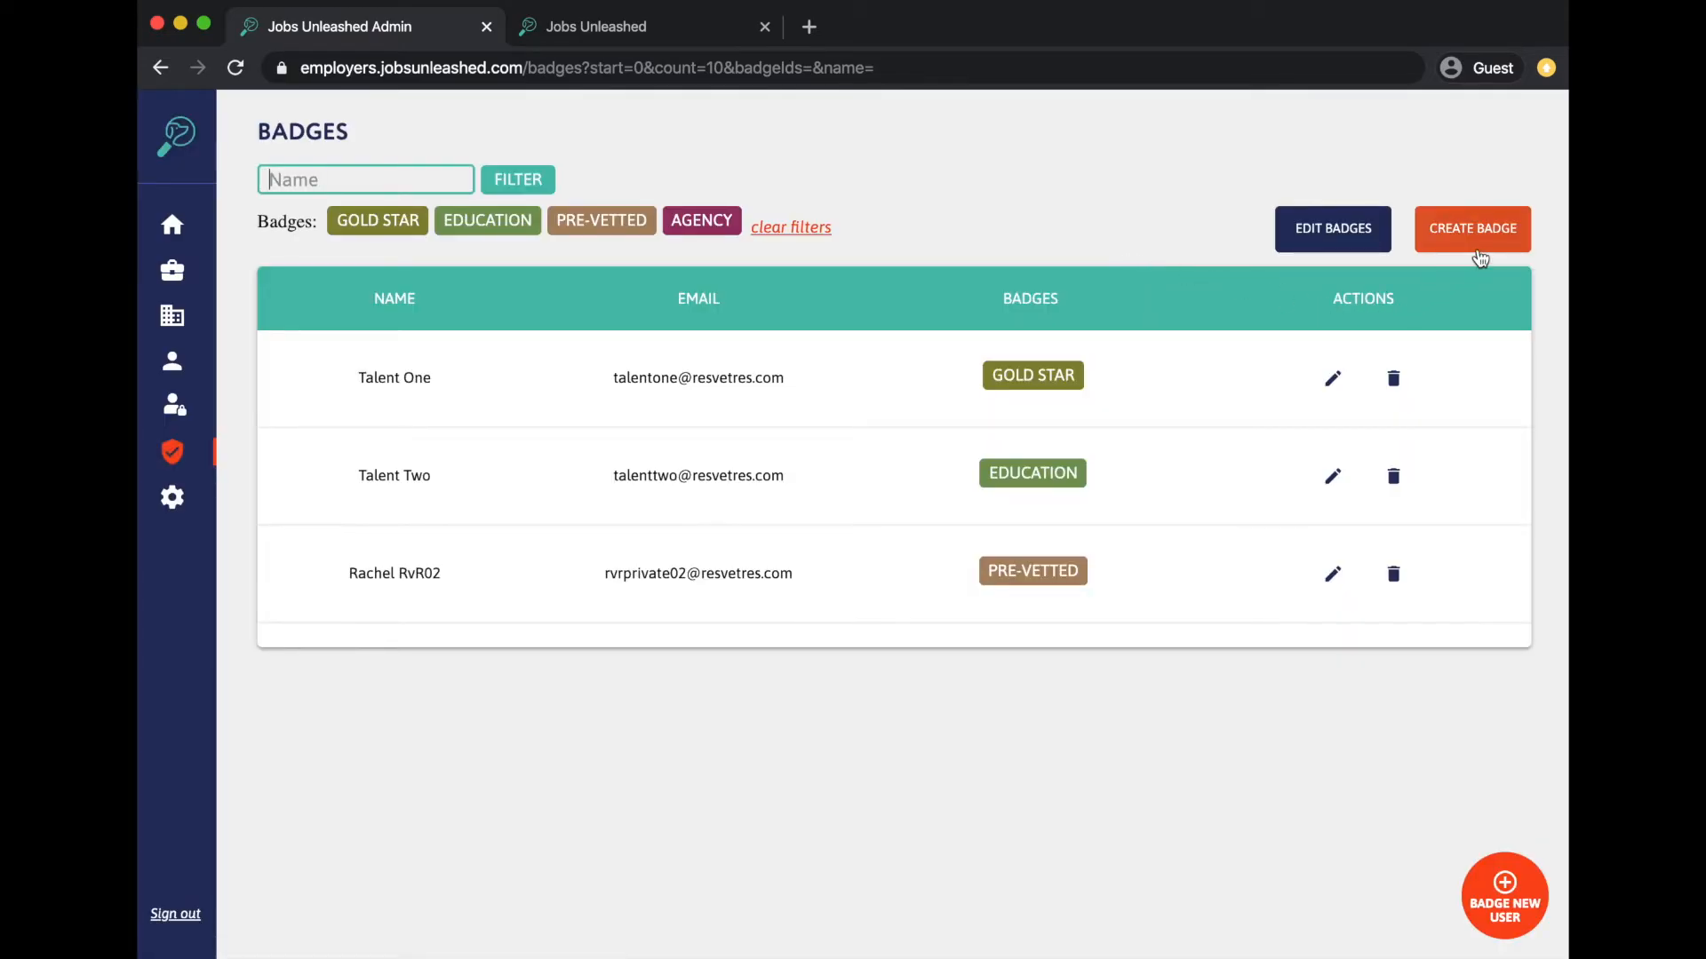
{"action": "left_click", "coordinate": [1479, 228]}
{"action": "left_click", "coordinate": [943, 573]}
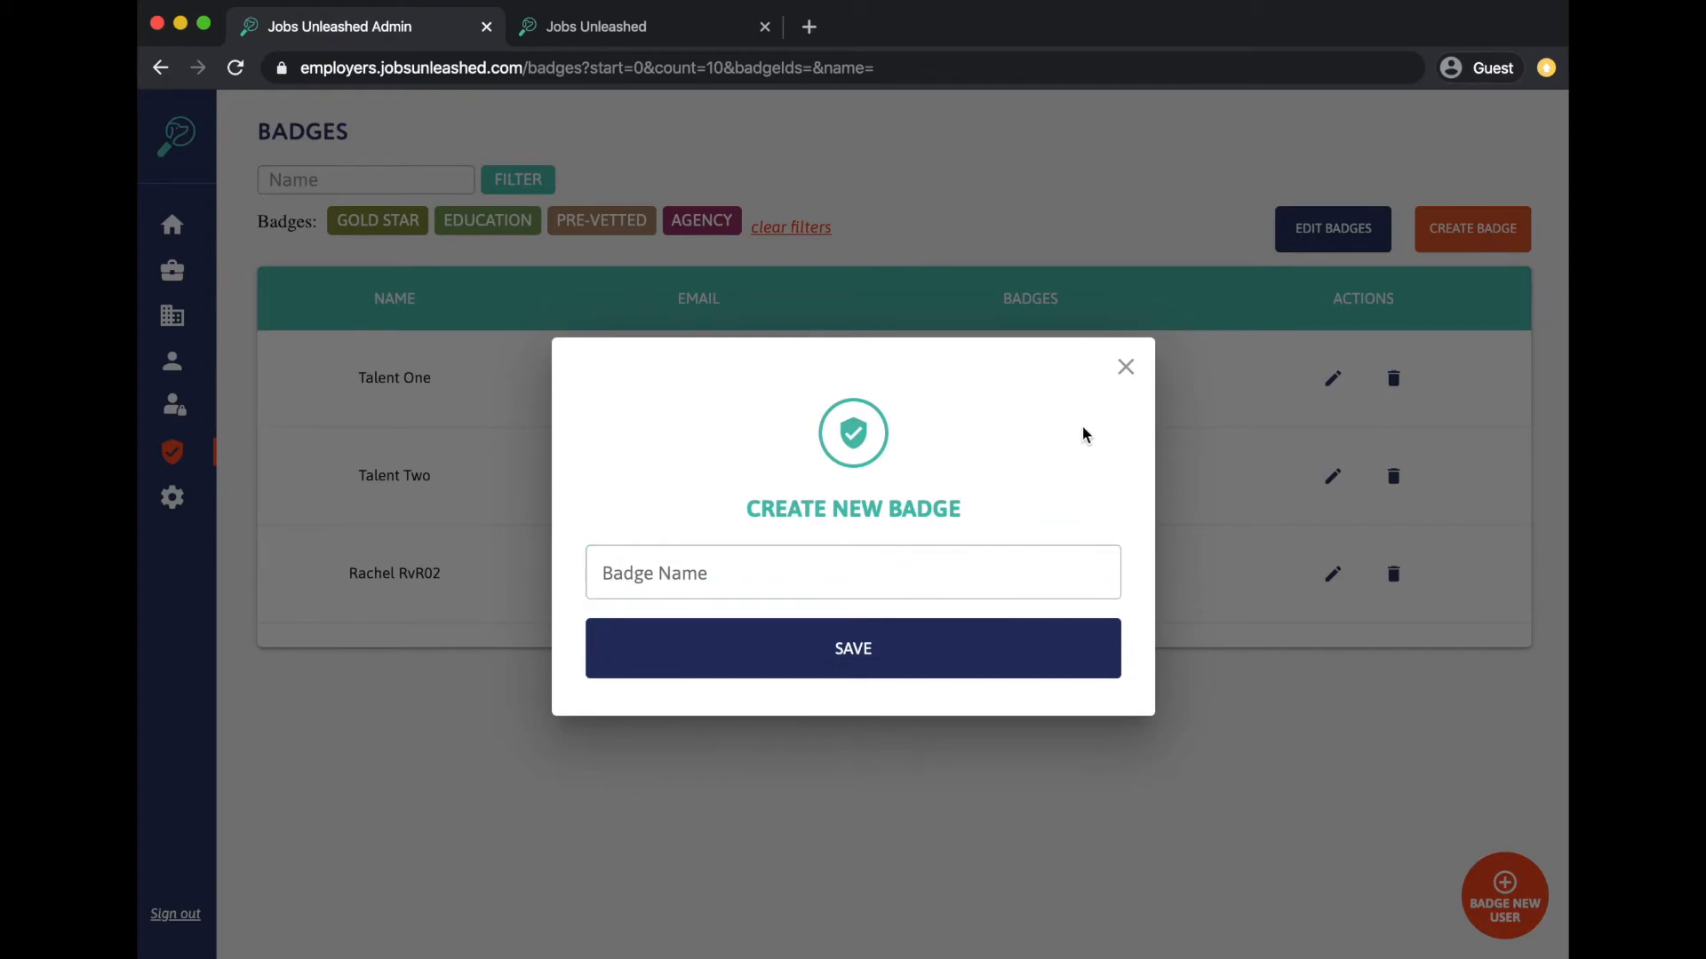
{"action": "left_click", "coordinate": [1126, 367]}
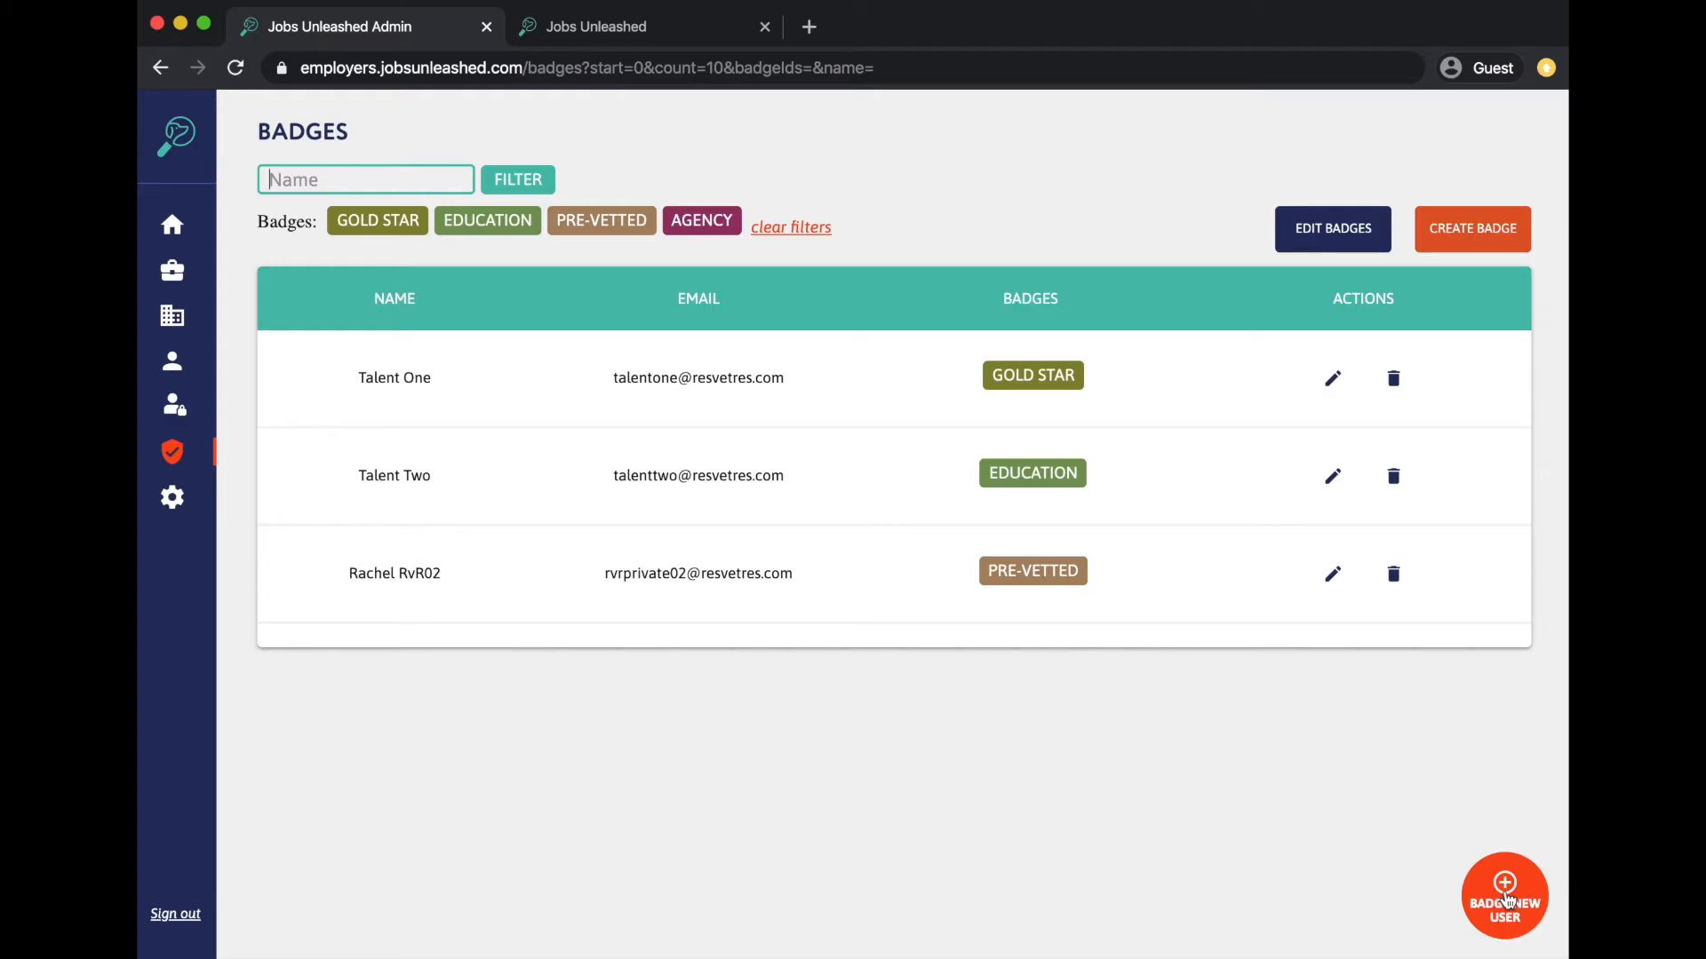
- Begin a Badge New User invite with an e-mail and AGENCY ticked, then close it unsent
{"action": "left_click", "coordinate": [1507, 899]}
{"action": "left_click", "coordinate": [910, 530]}
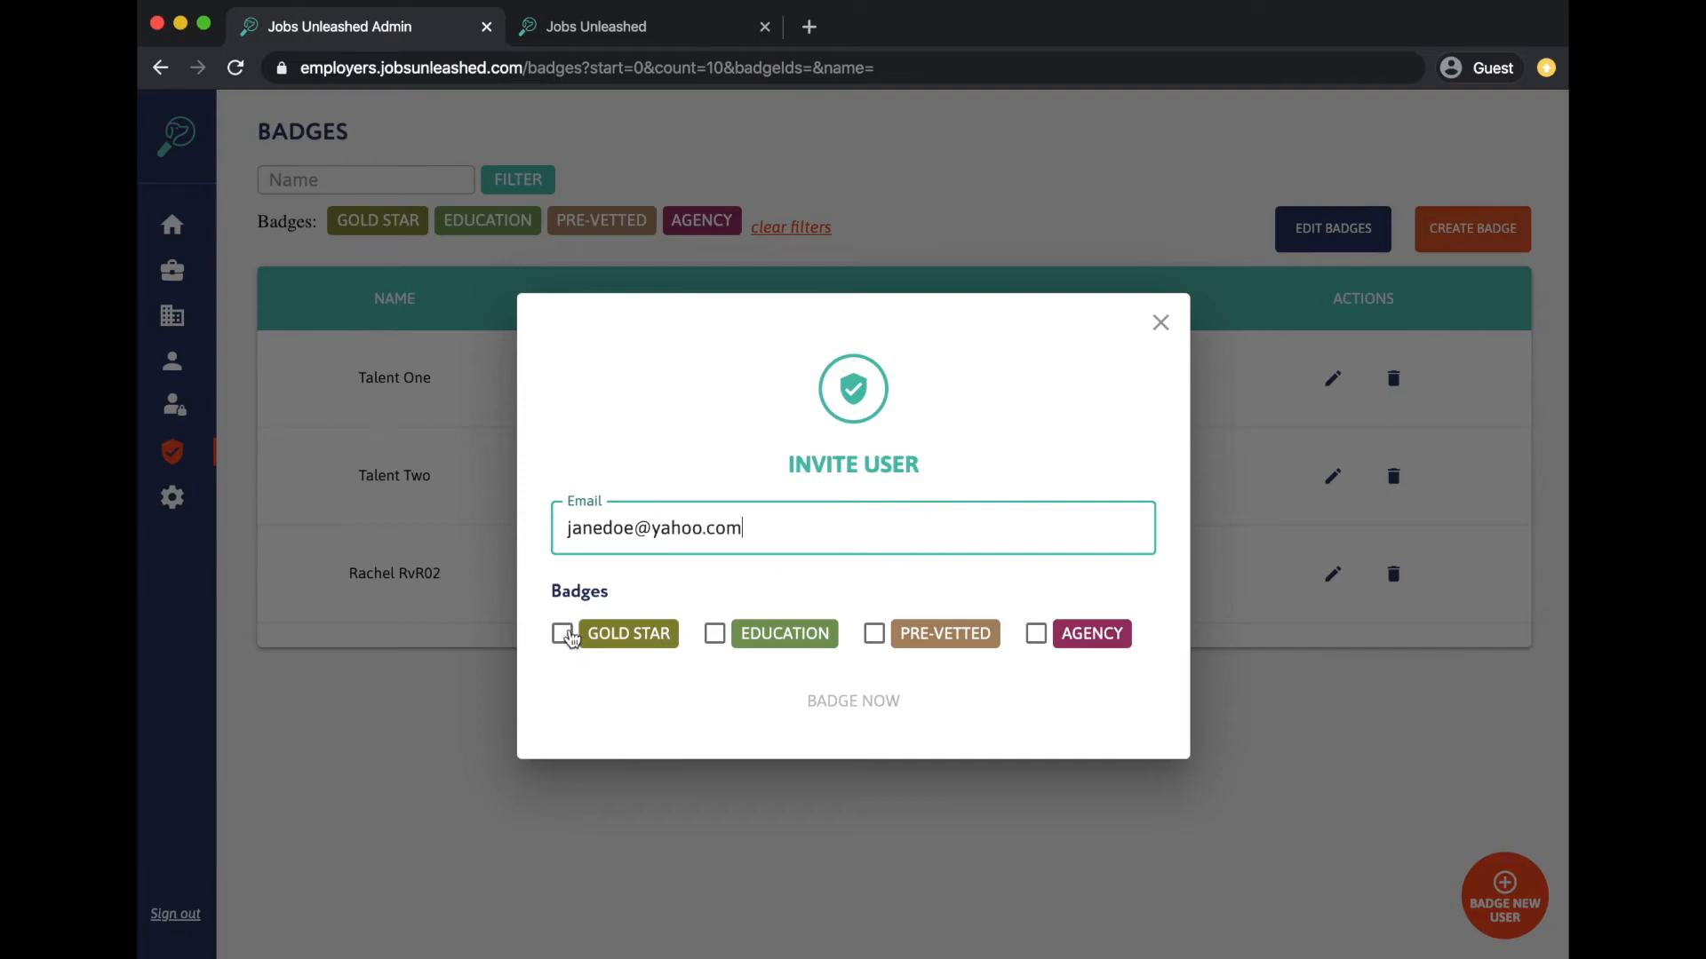
{"action": "left_click", "coordinate": [563, 634]}
{"action": "left_click", "coordinate": [562, 634]}
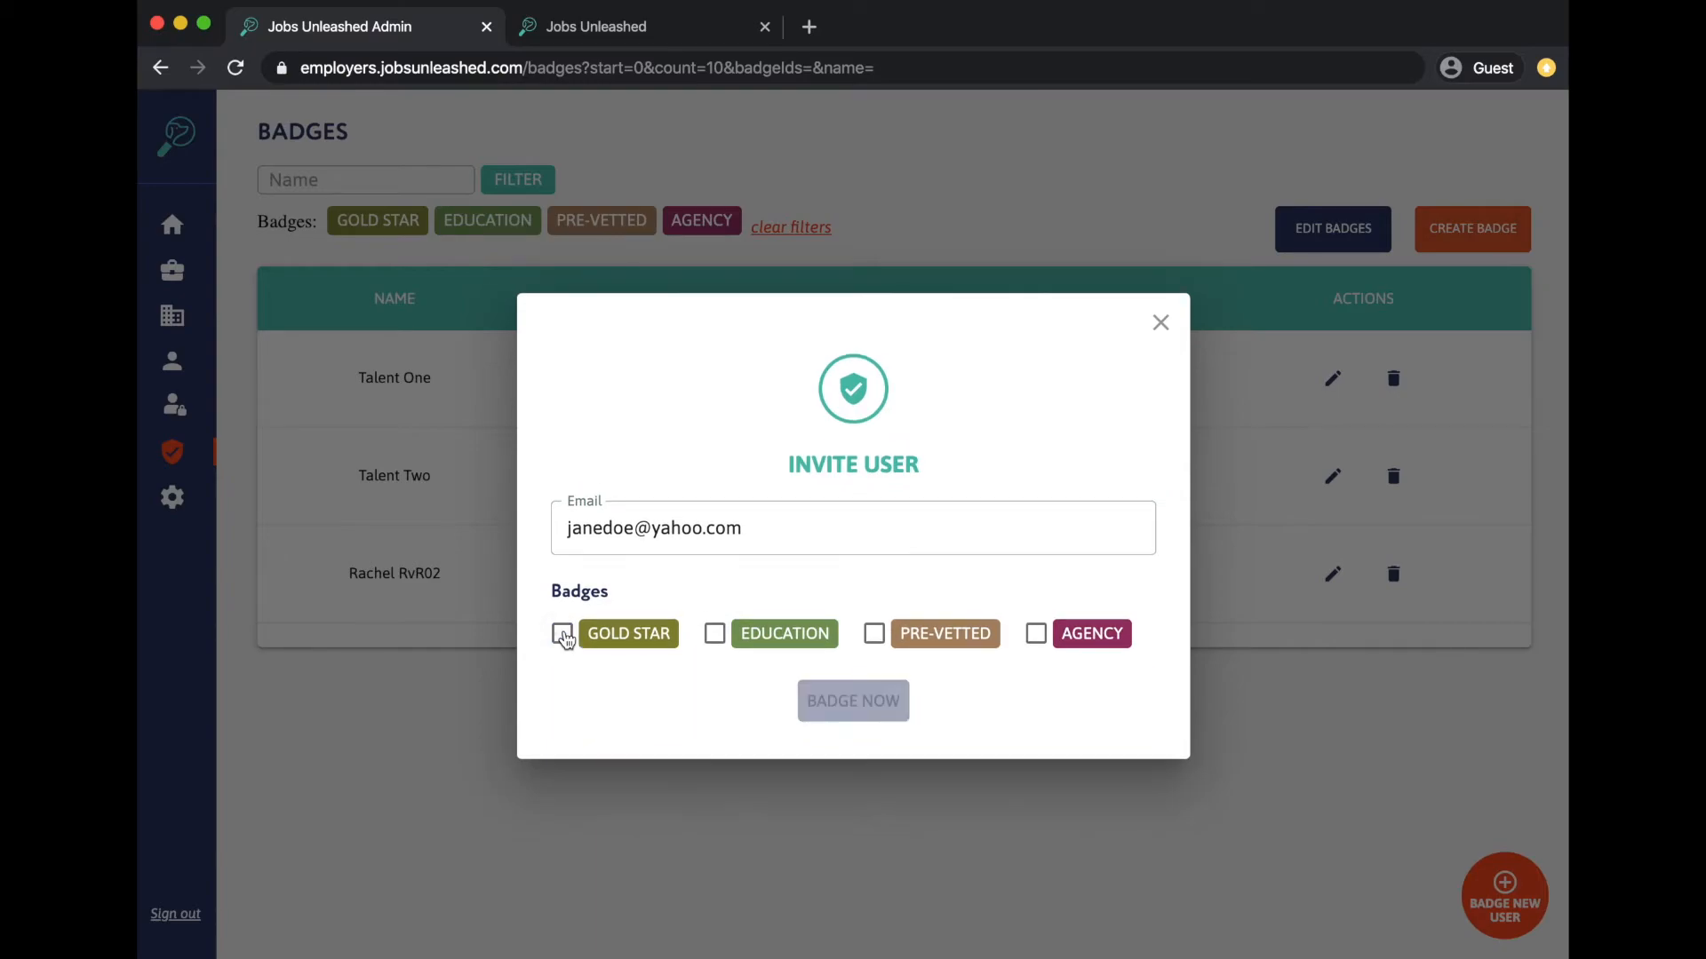
{"action": "left_click", "coordinate": [1036, 634]}
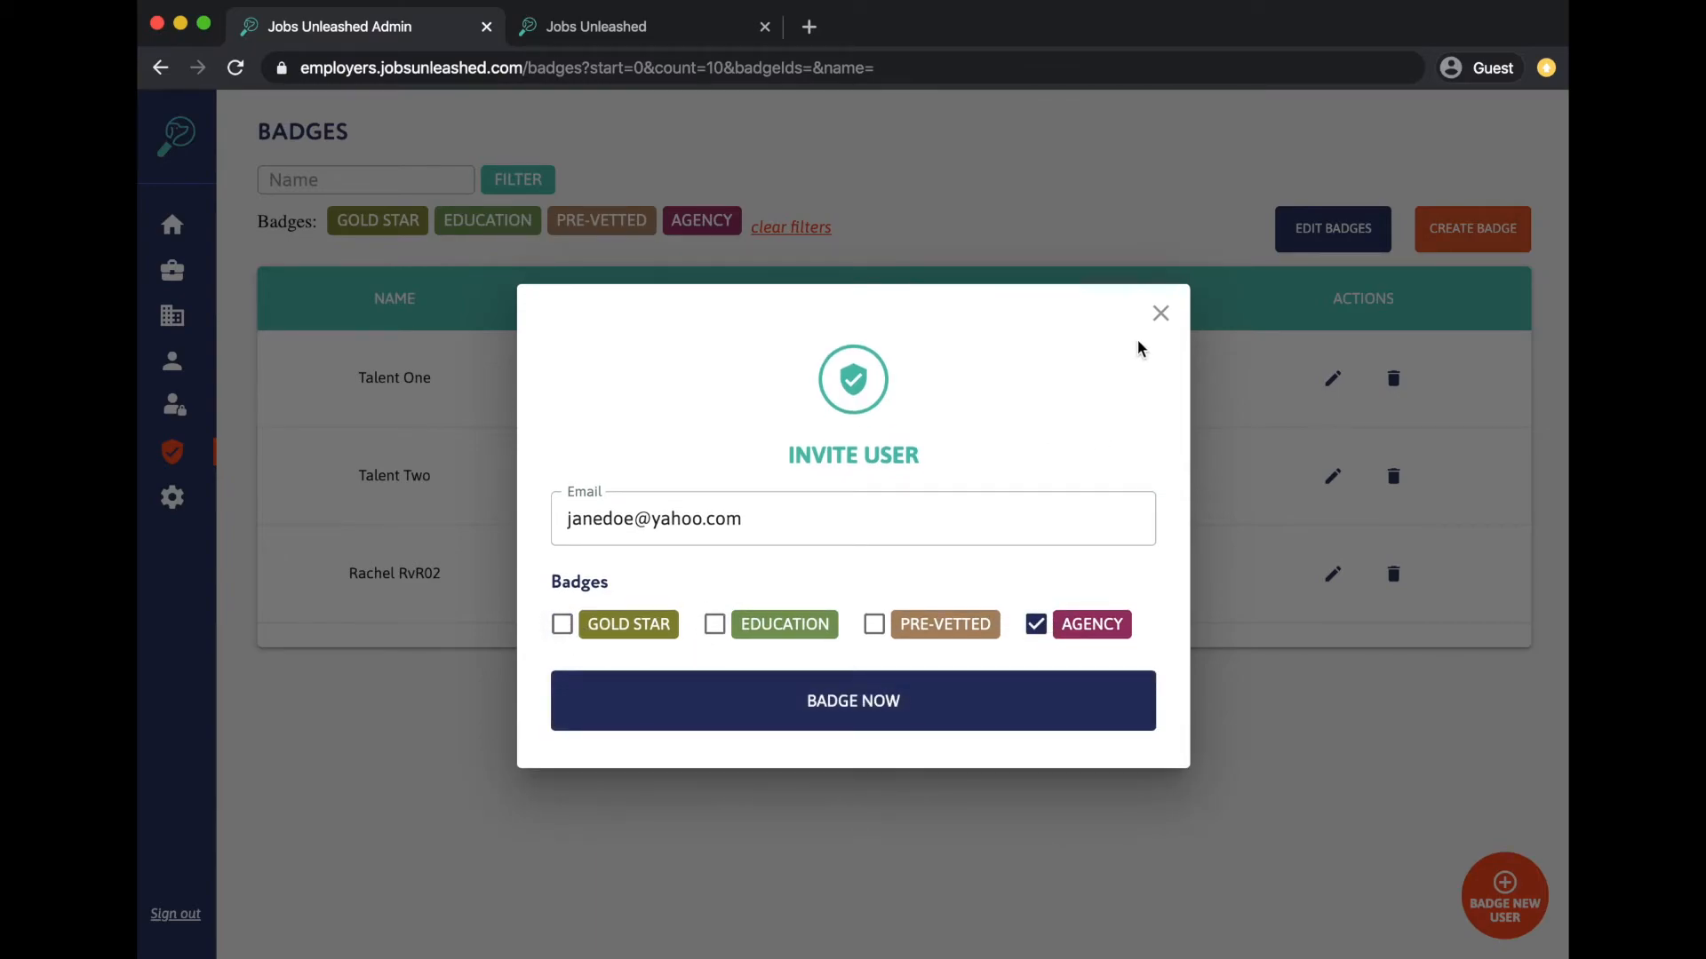
{"action": "left_click", "coordinate": [1160, 314]}
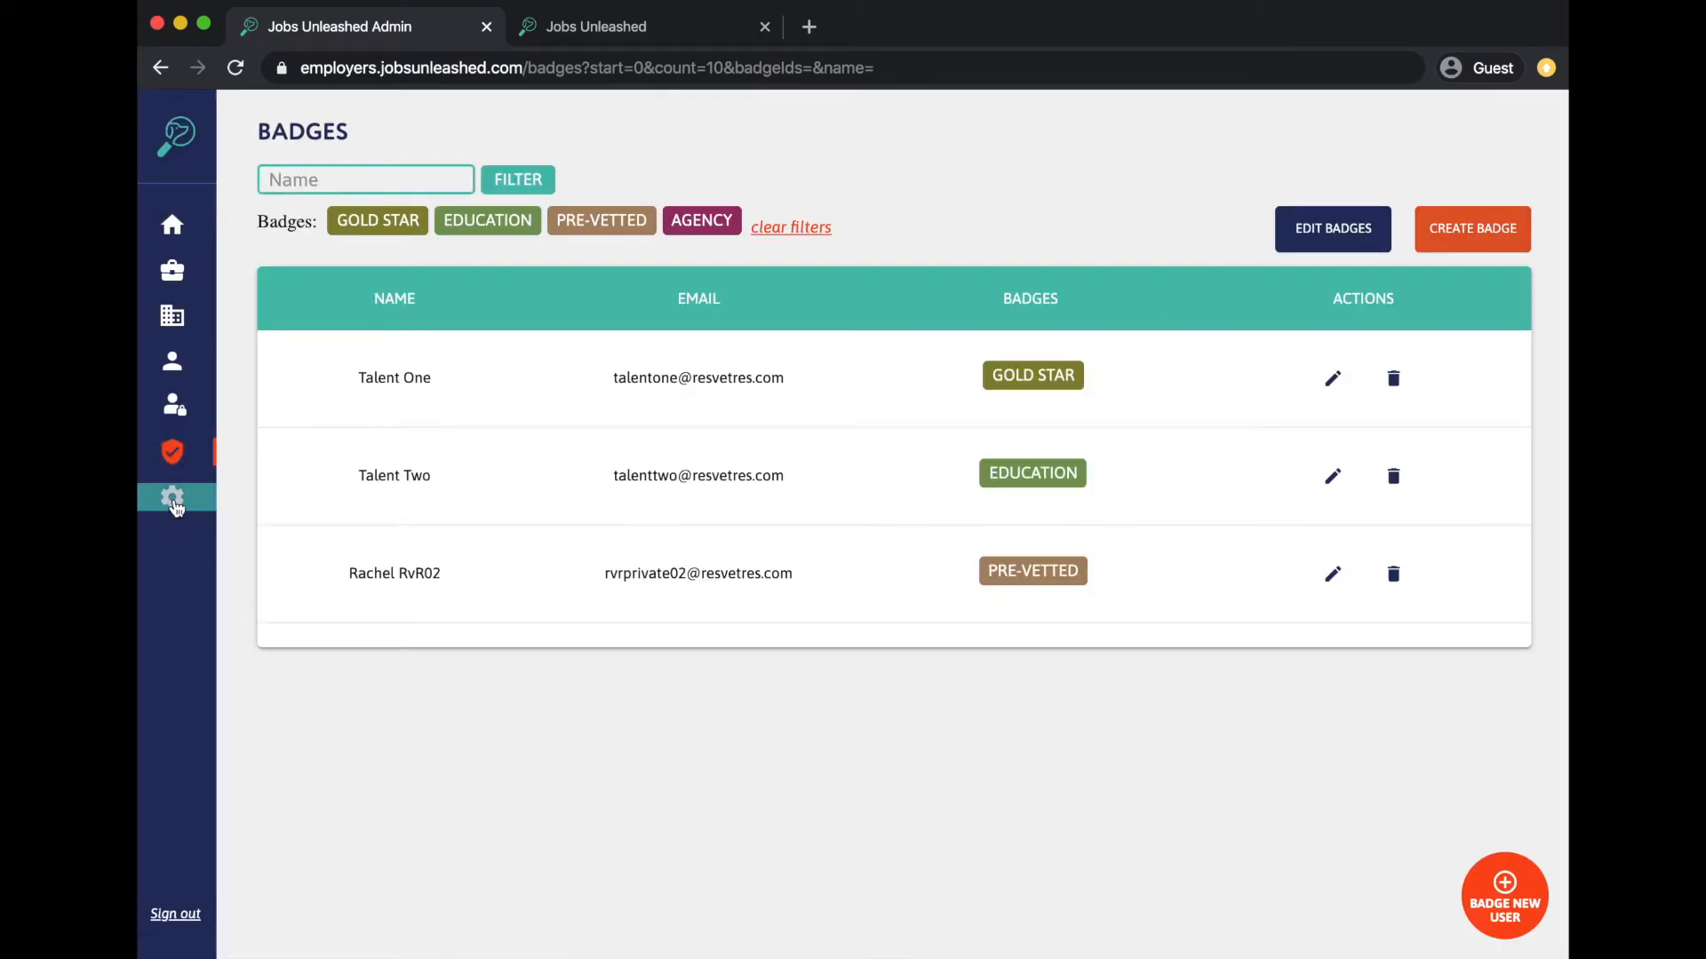
{"action": "left_click", "coordinate": [175, 503]}
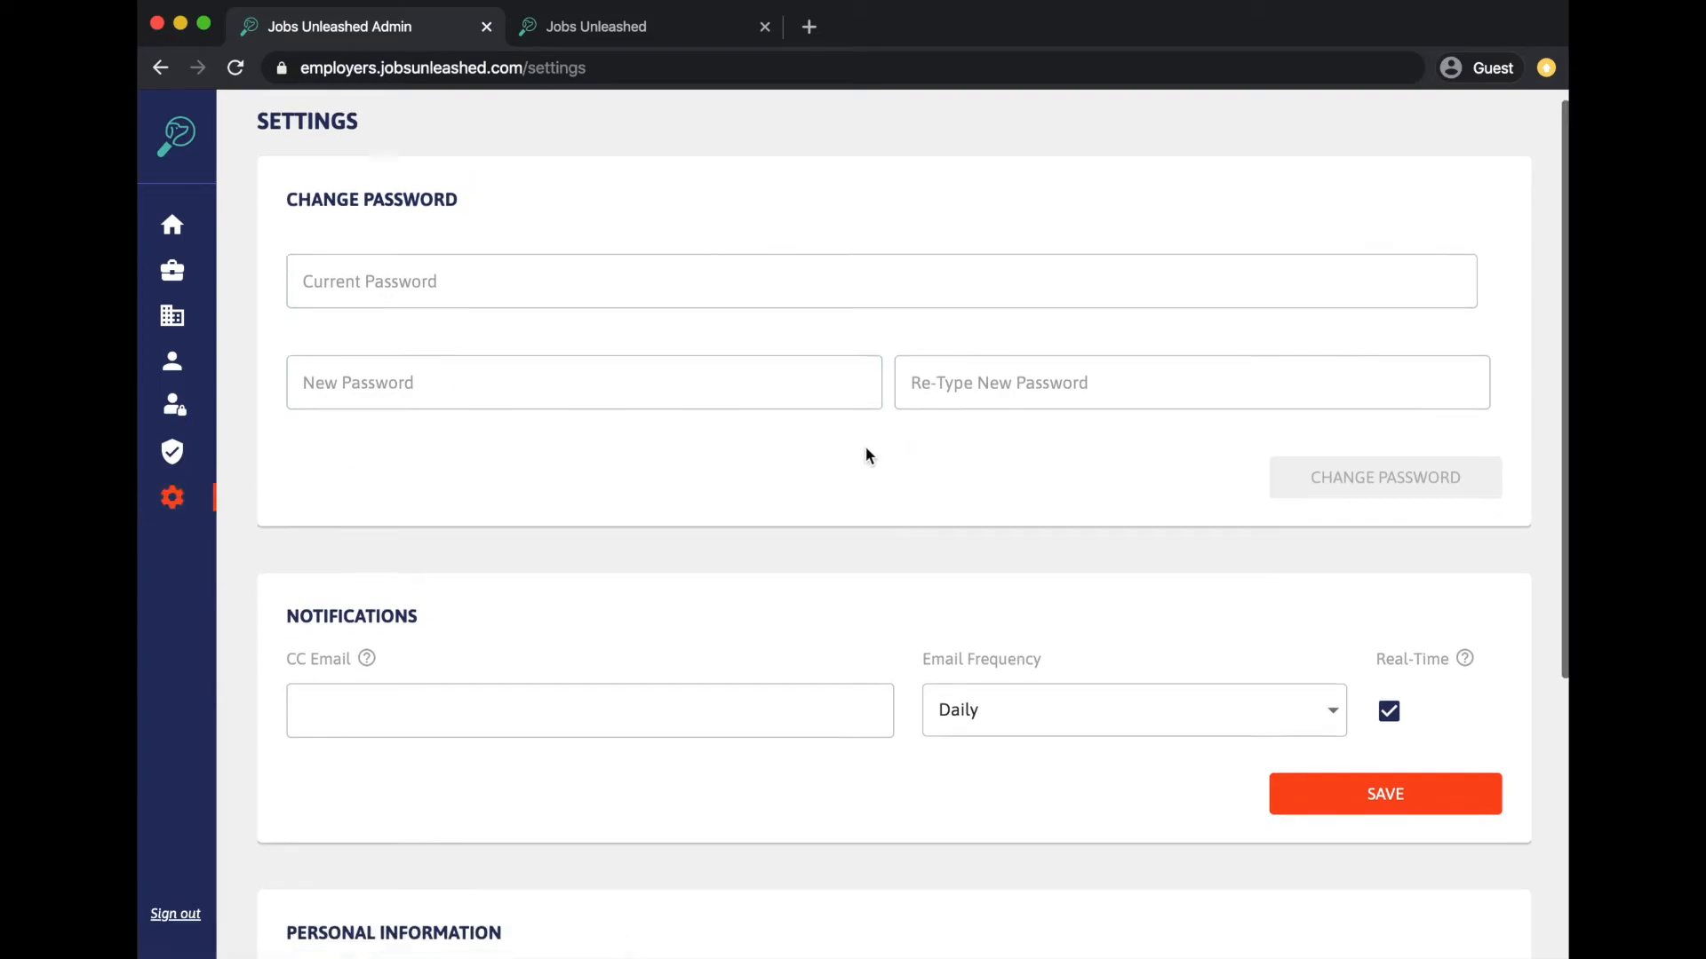
- Enter a CC notification e-mail address and keep Email Frequency on Daily
{"action": "scroll", "coordinate": [865, 453], "scroll_direction": "down", "scroll_amount": 4}
{"action": "left_click", "coordinate": [697, 391]}
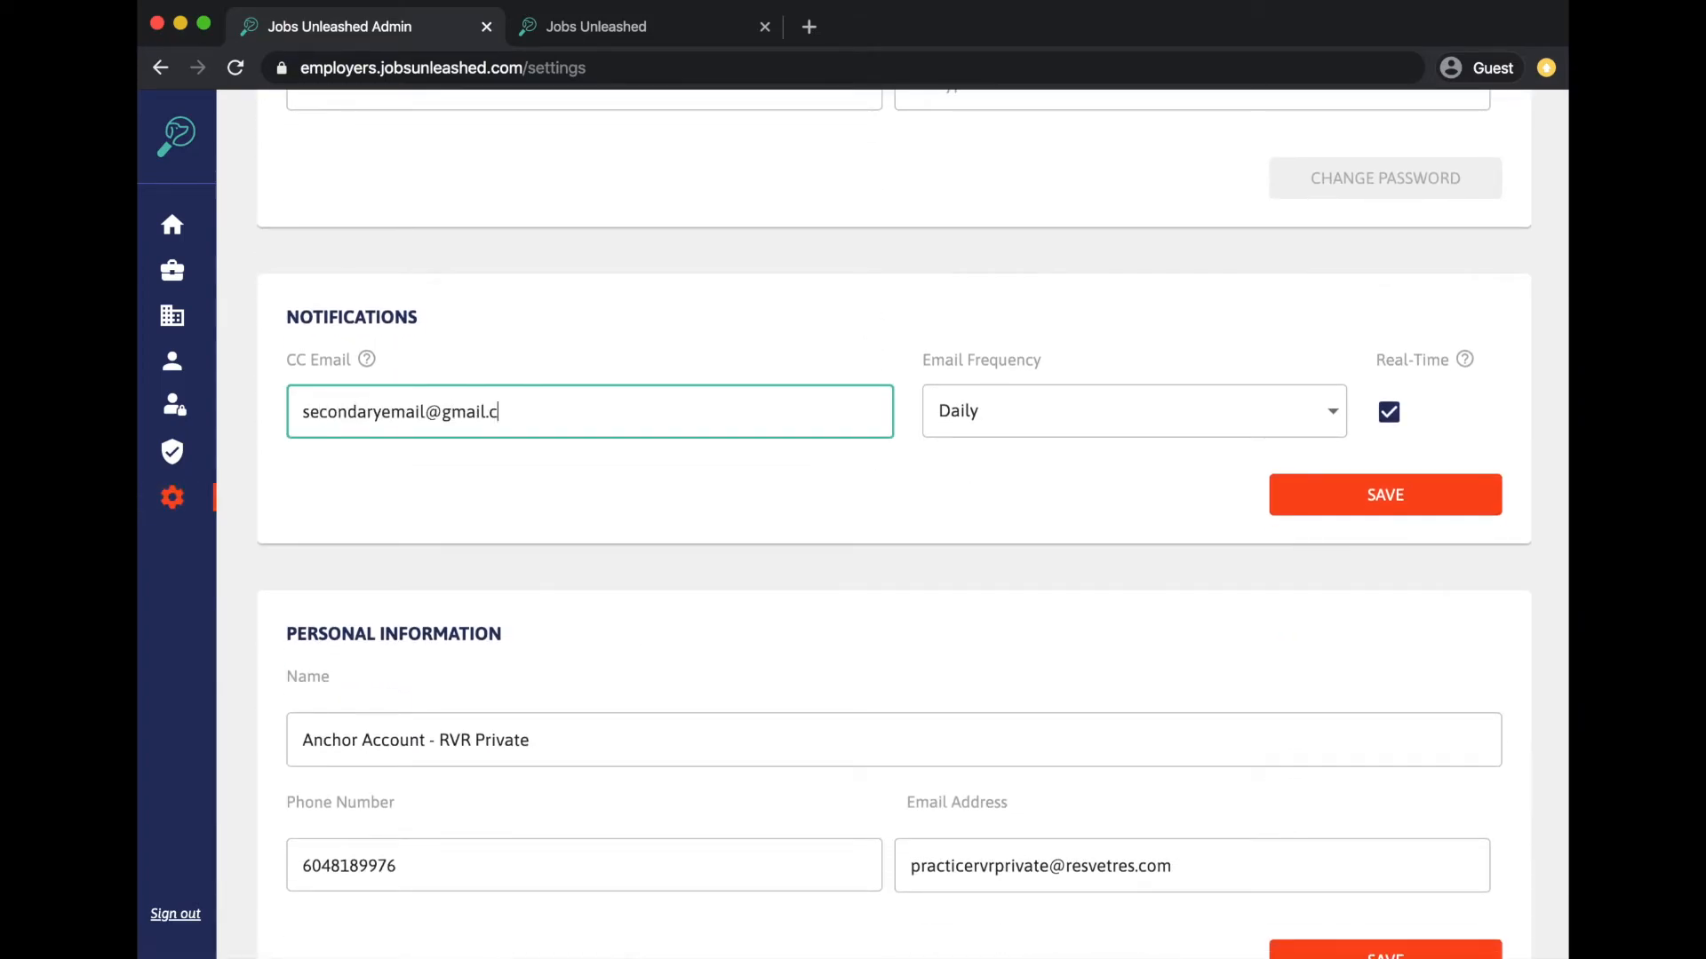
{"action": "left_click", "coordinate": [1022, 412]}
{"action": "left_click", "coordinate": [1256, 423]}
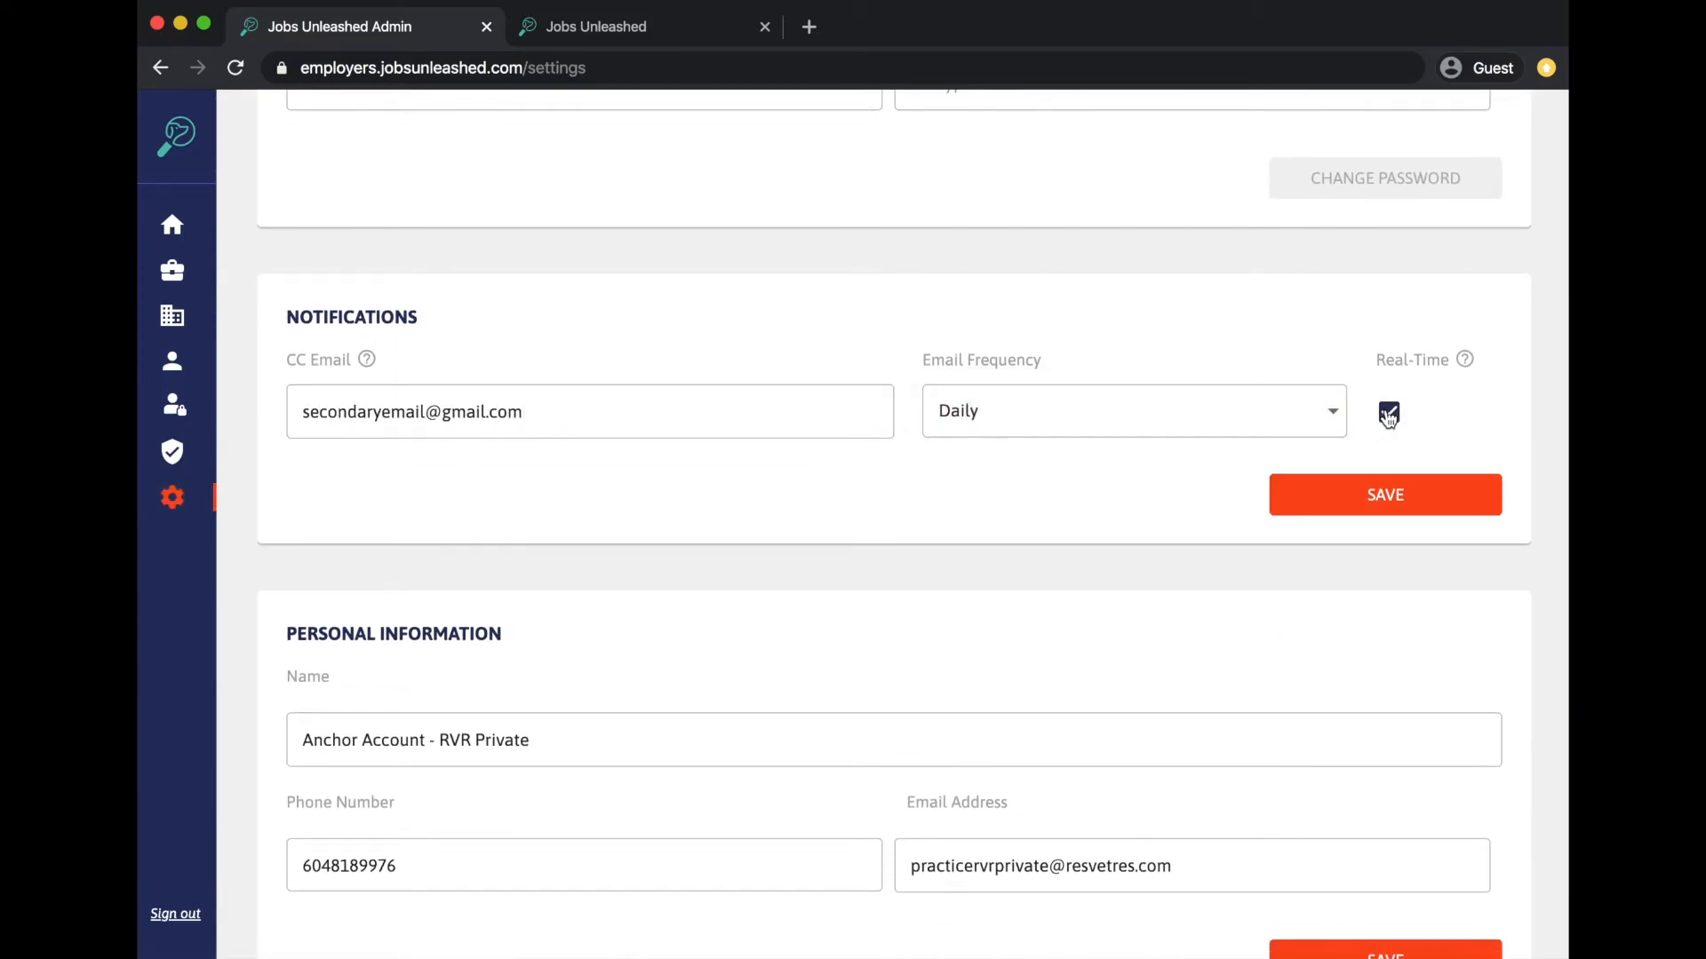
- Erase the CC Email address so the field is left empty
{"action": "mouse_move", "coordinate": [1464, 360]}
{"action": "scroll", "coordinate": [1173, 453], "scroll_direction": "down", "scroll_amount": 2}
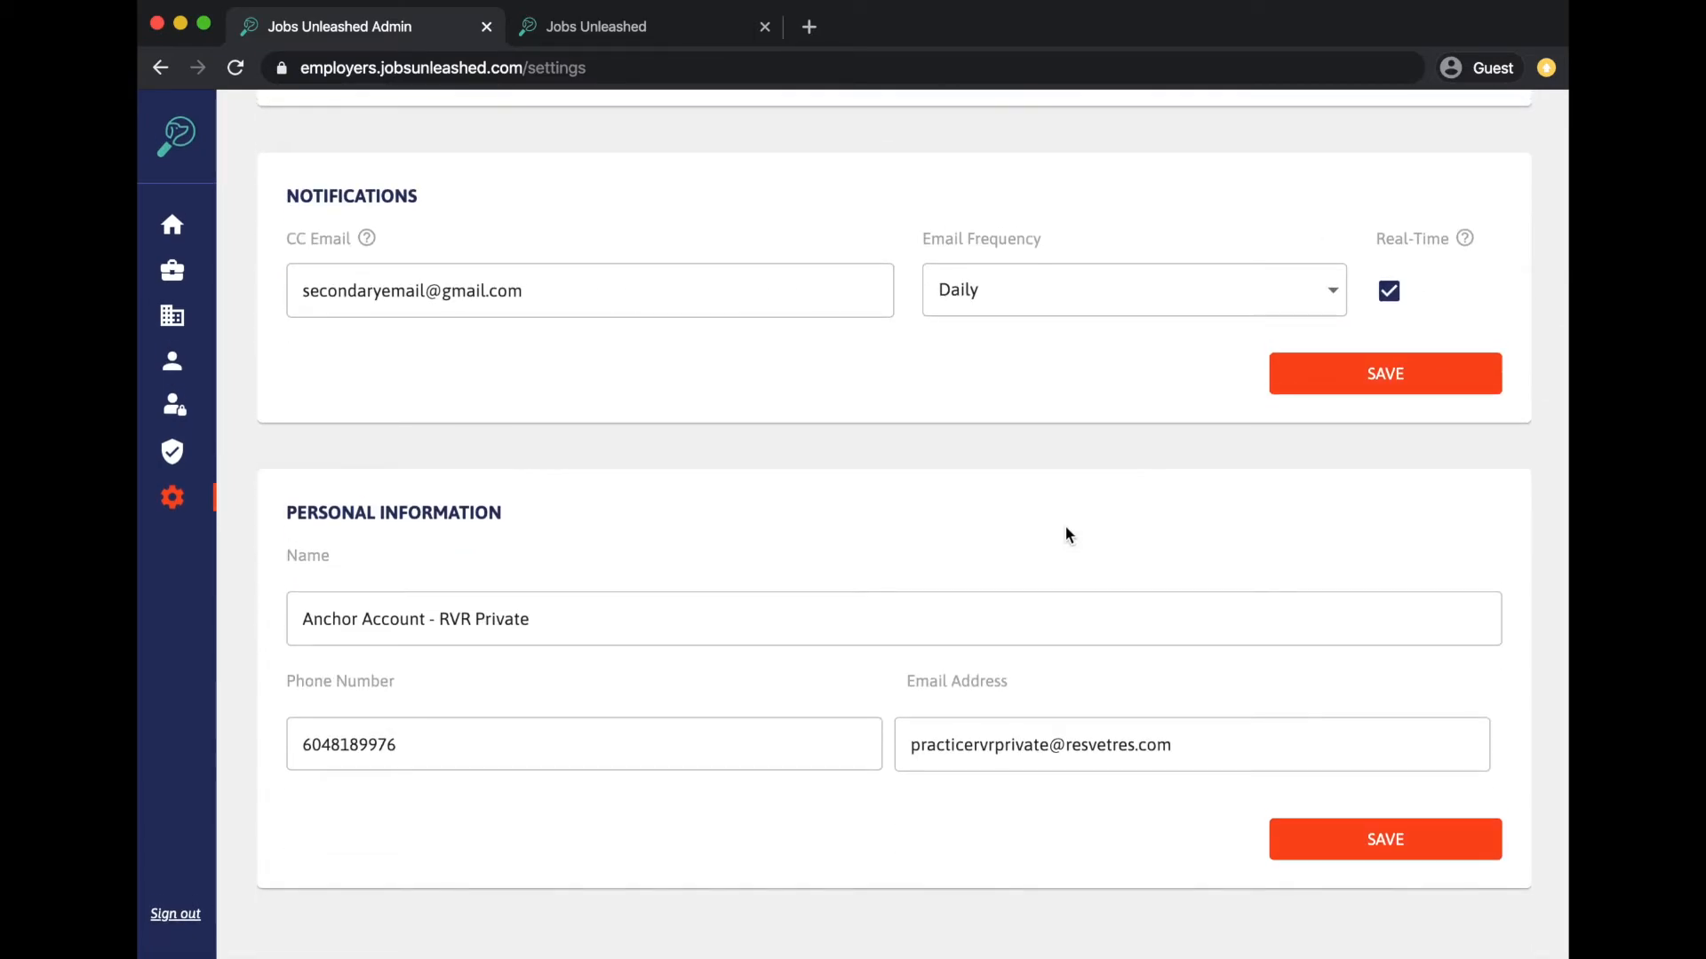
{"action": "left_click", "coordinate": [588, 288]}
{"action": "key", "text": "super+a"}
{"action": "key", "text": "BackSpace"}
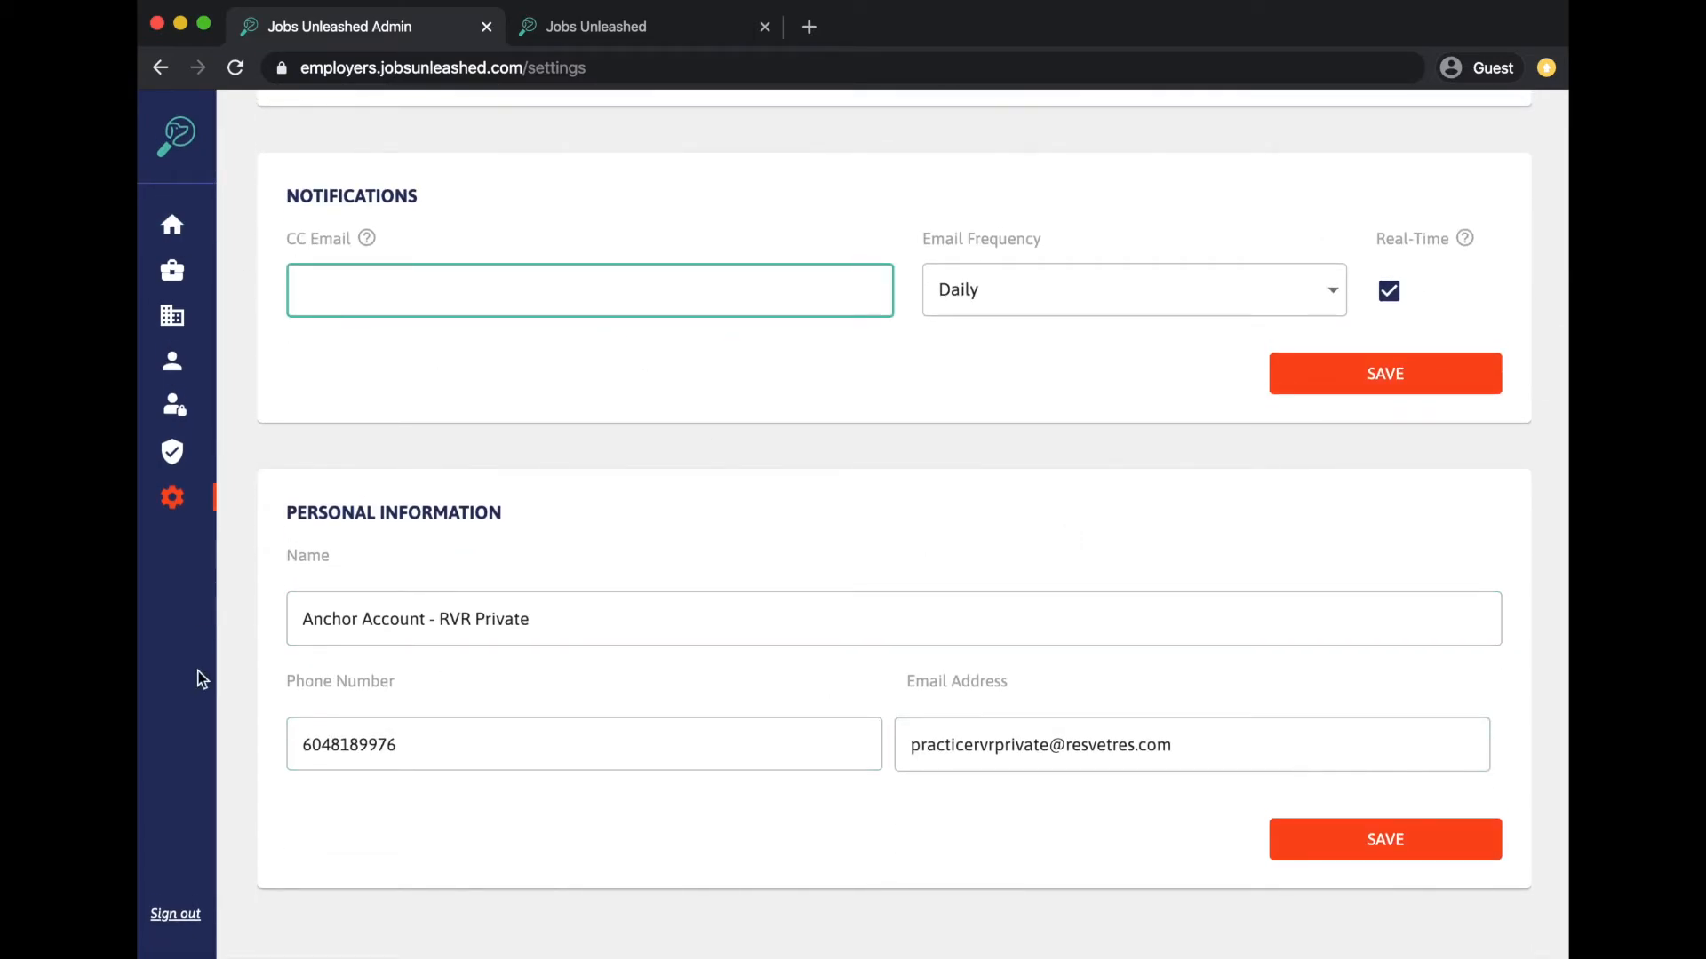
- Switch to the talent-side Jobs Unleashed site and sign in to the talent account
{"action": "left_click", "coordinate": [613, 36]}
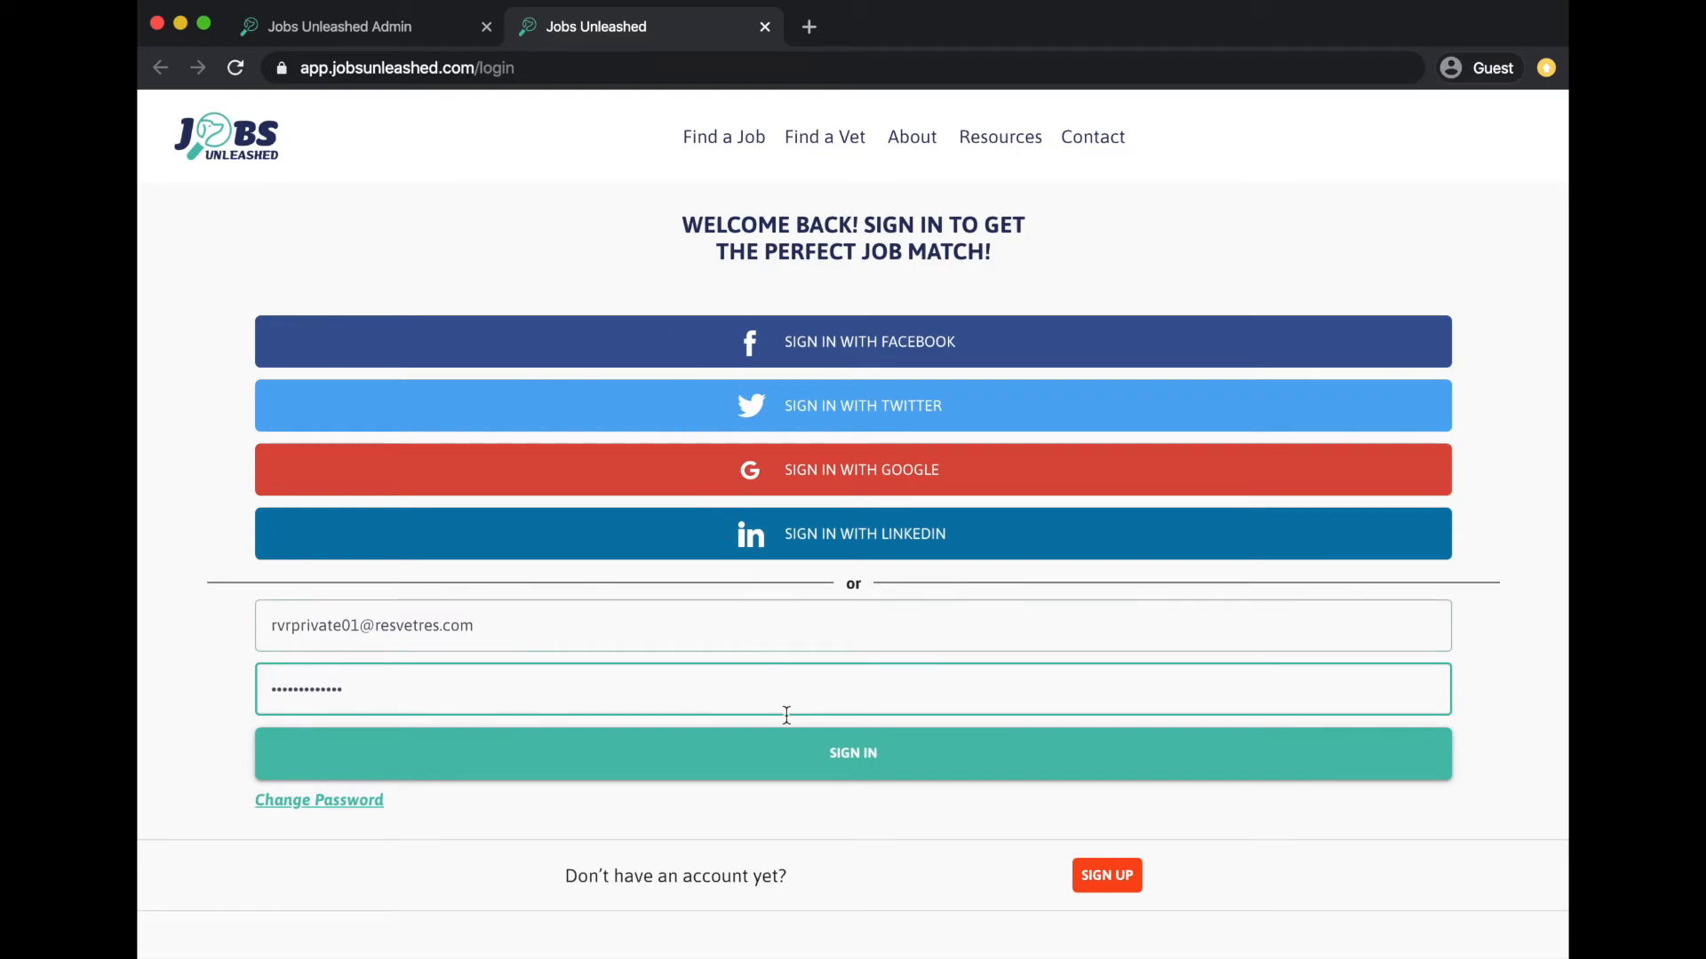
{"action": "left_click", "coordinate": [799, 777]}
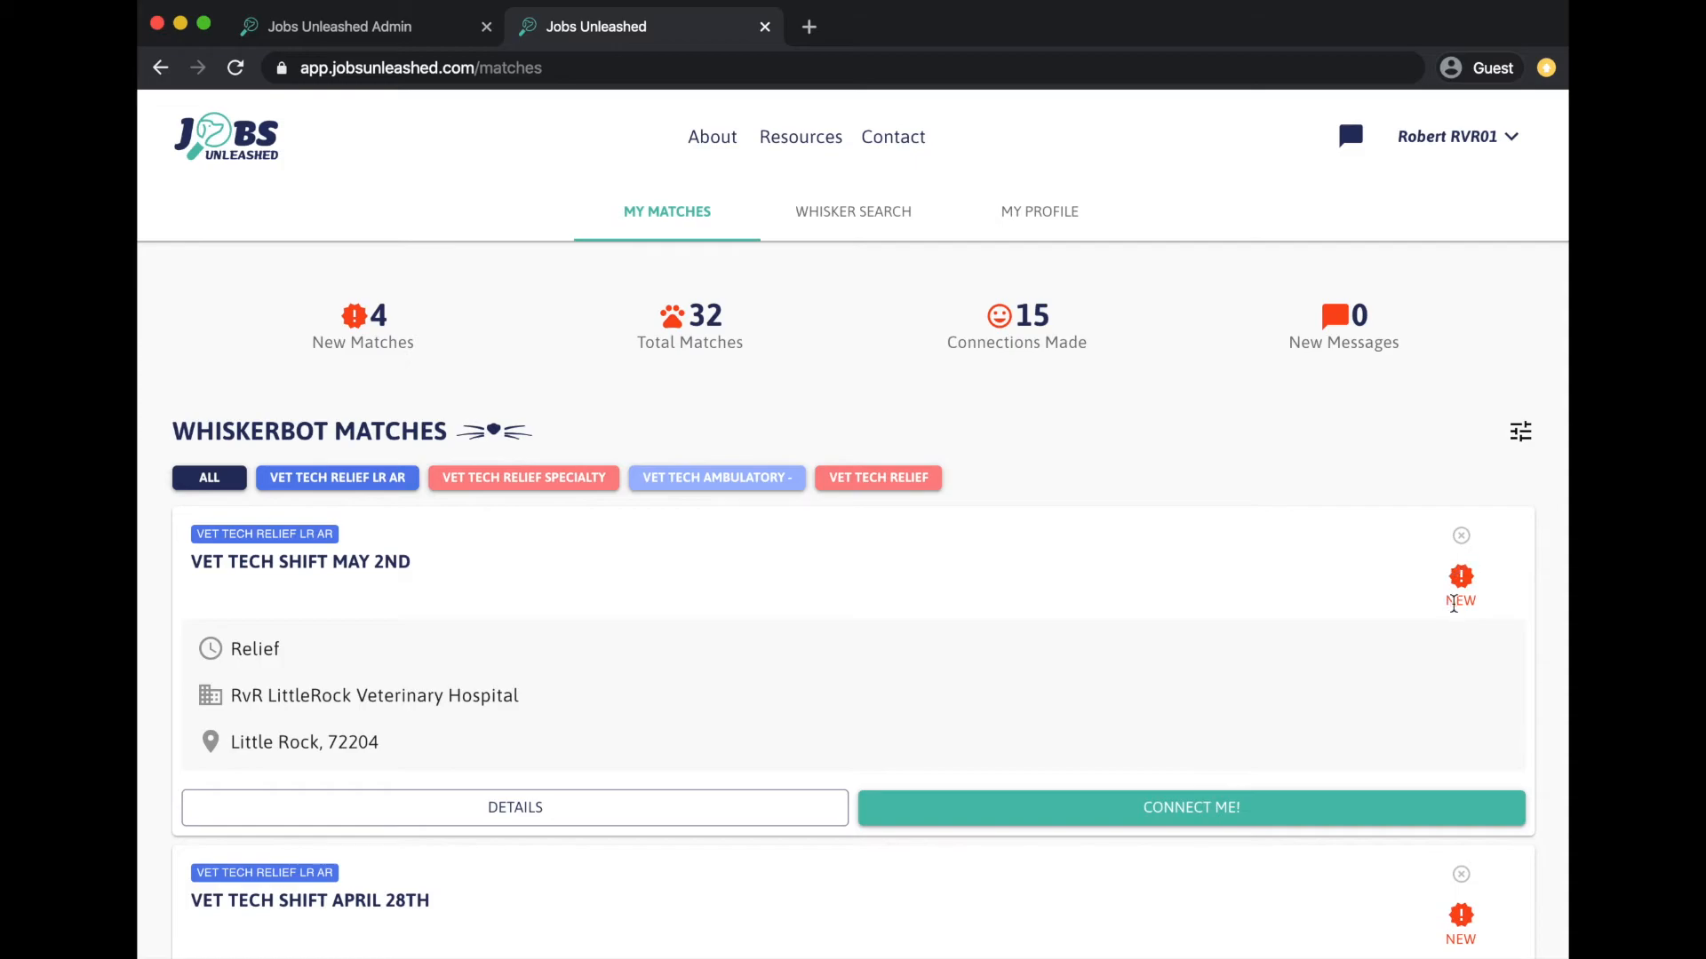
{"action": "scroll", "coordinate": [1332, 571], "scroll_direction": "down", "scroll_amount": 5}
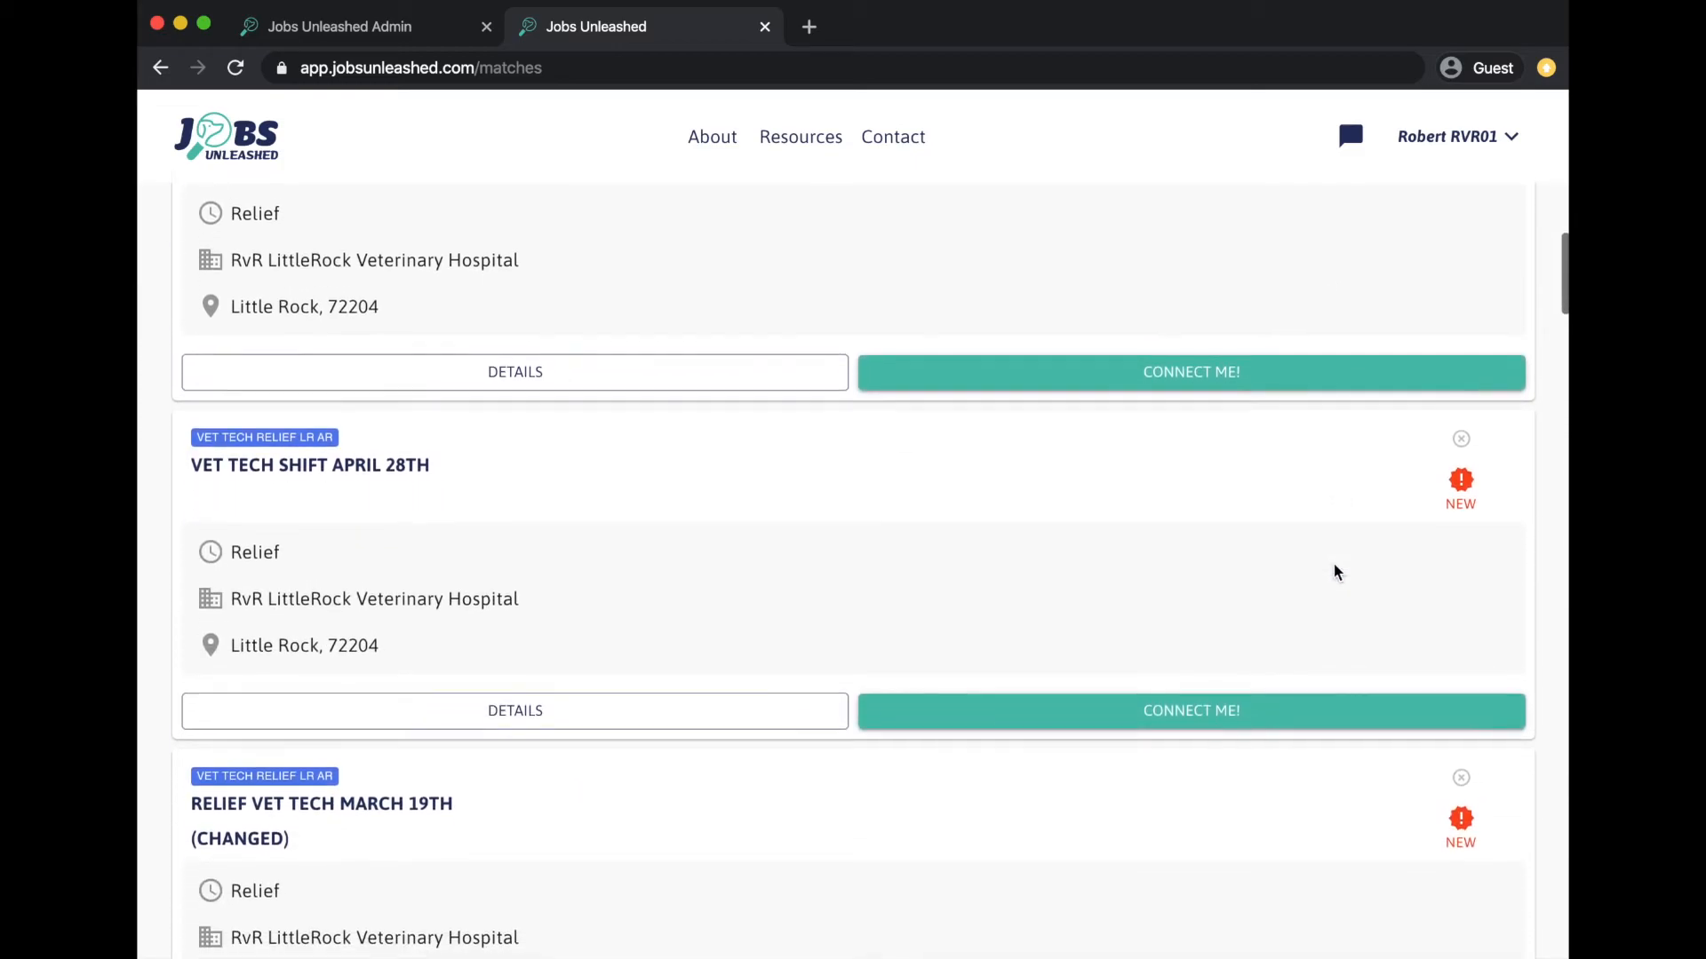
{"action": "scroll", "coordinate": [1334, 571], "scroll_direction": "up", "scroll_amount": 4}
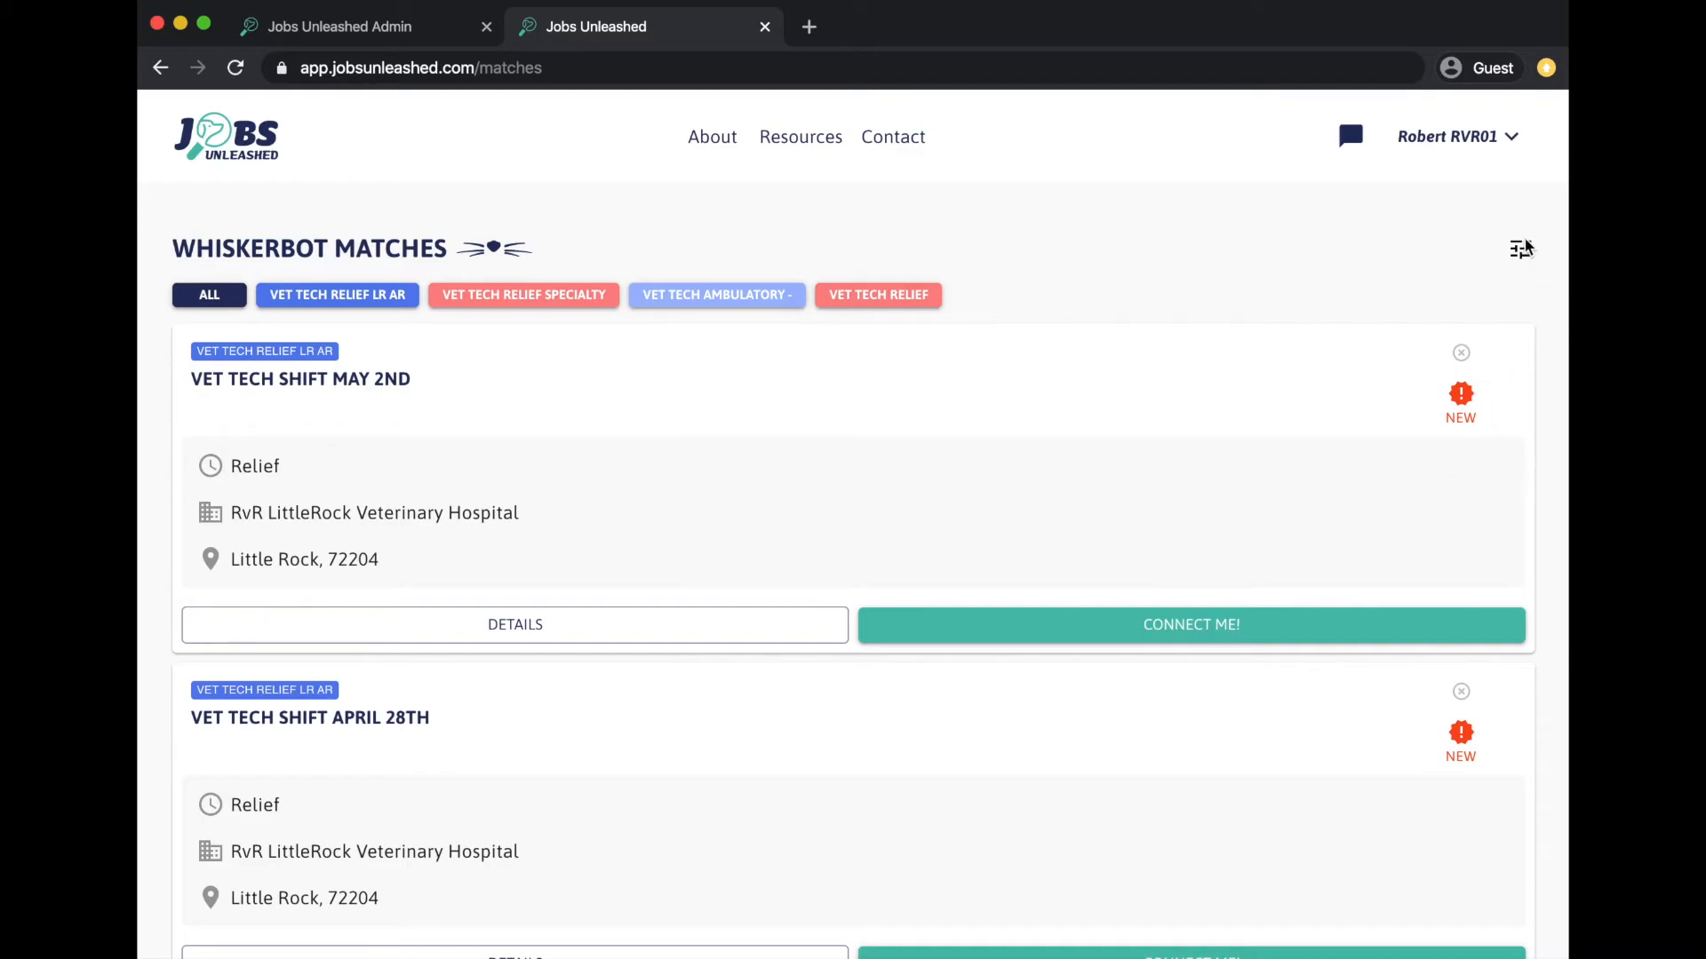
- Filter matches to New Matches only, excluding Viewed Matches and Connections Made
{"action": "left_click", "coordinate": [1520, 248]}
{"action": "left_click", "coordinate": [1377, 354]}
{"action": "left_click", "coordinate": [1377, 353]}
{"action": "left_click", "coordinate": [1326, 395]}
{"action": "left_click", "coordinate": [1327, 442]}
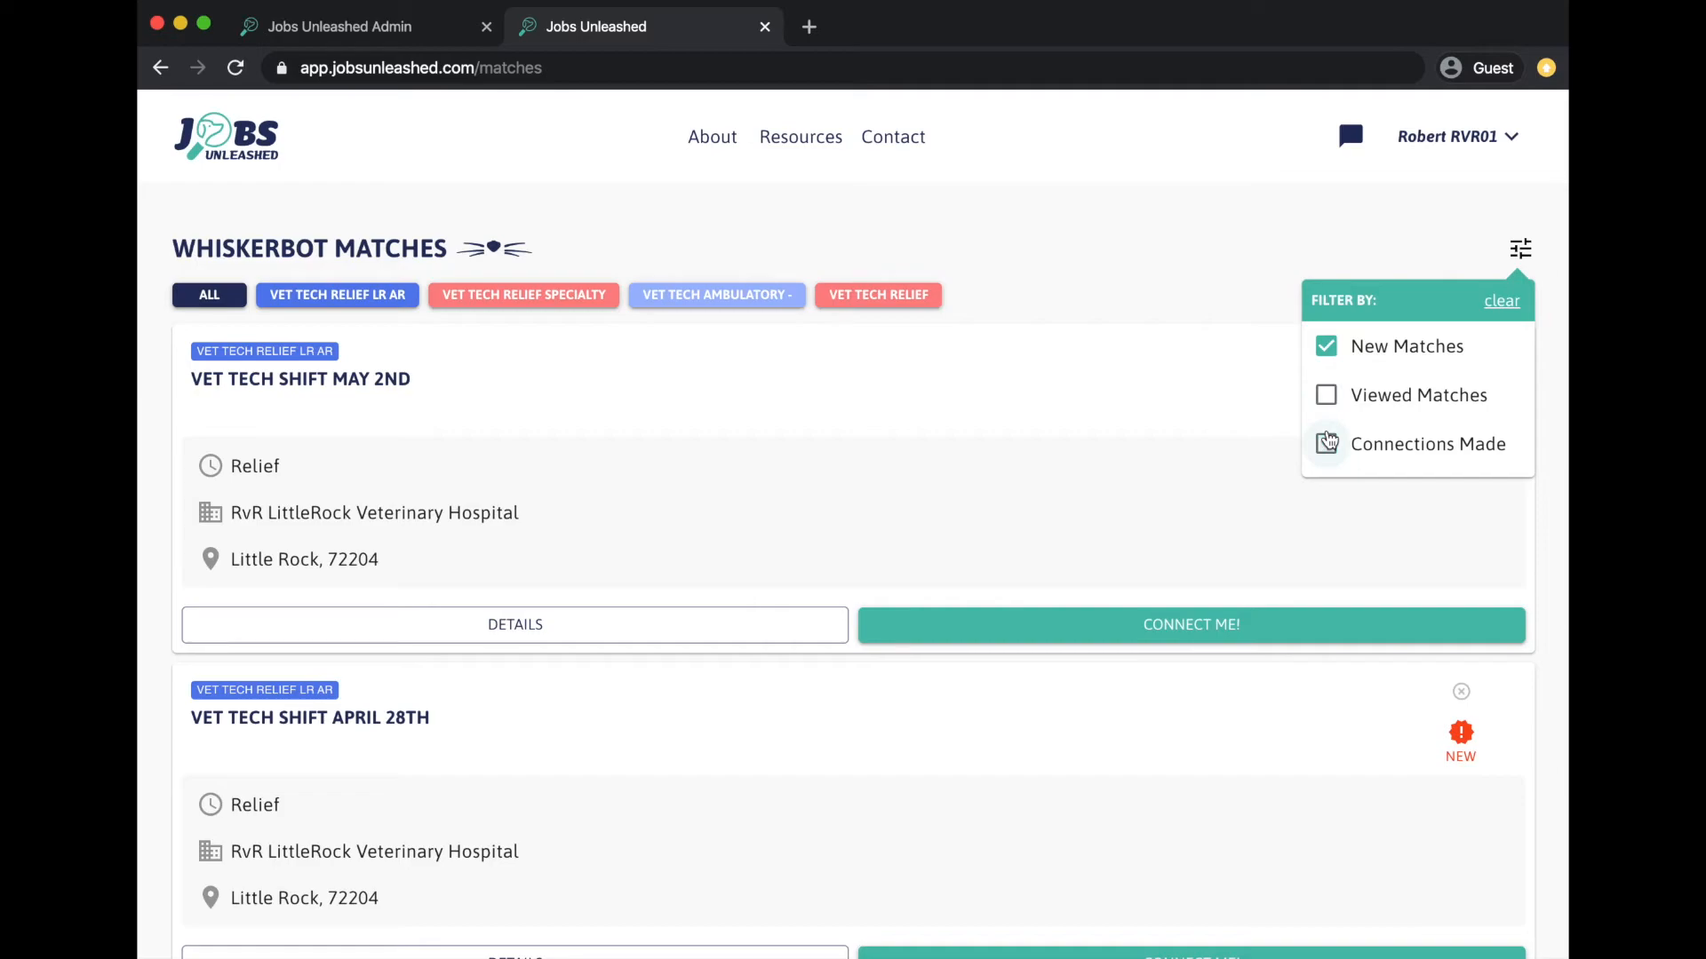
{"action": "left_click", "coordinate": [1247, 249]}
- Review the April 28th Vet Tech shift details and return to the matches list
{"action": "scroll", "coordinate": [1247, 249], "scroll_direction": "down", "scroll_amount": 5}
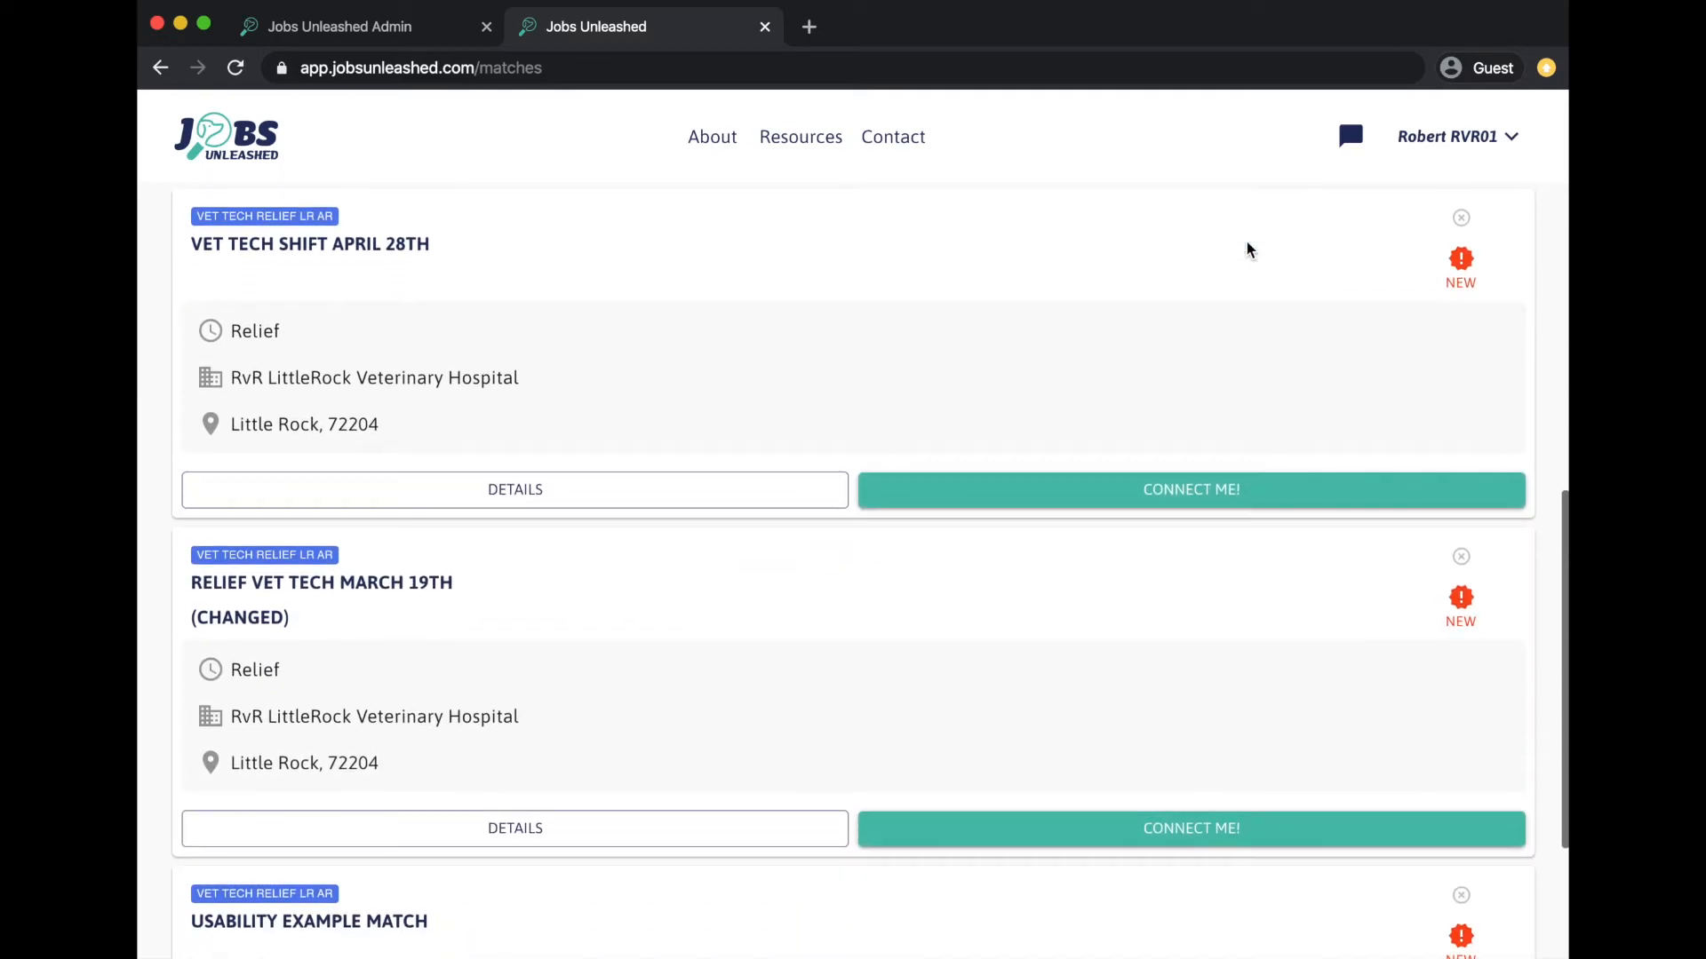
{"action": "scroll", "coordinate": [1247, 249], "scroll_direction": "up", "scroll_amount": 5}
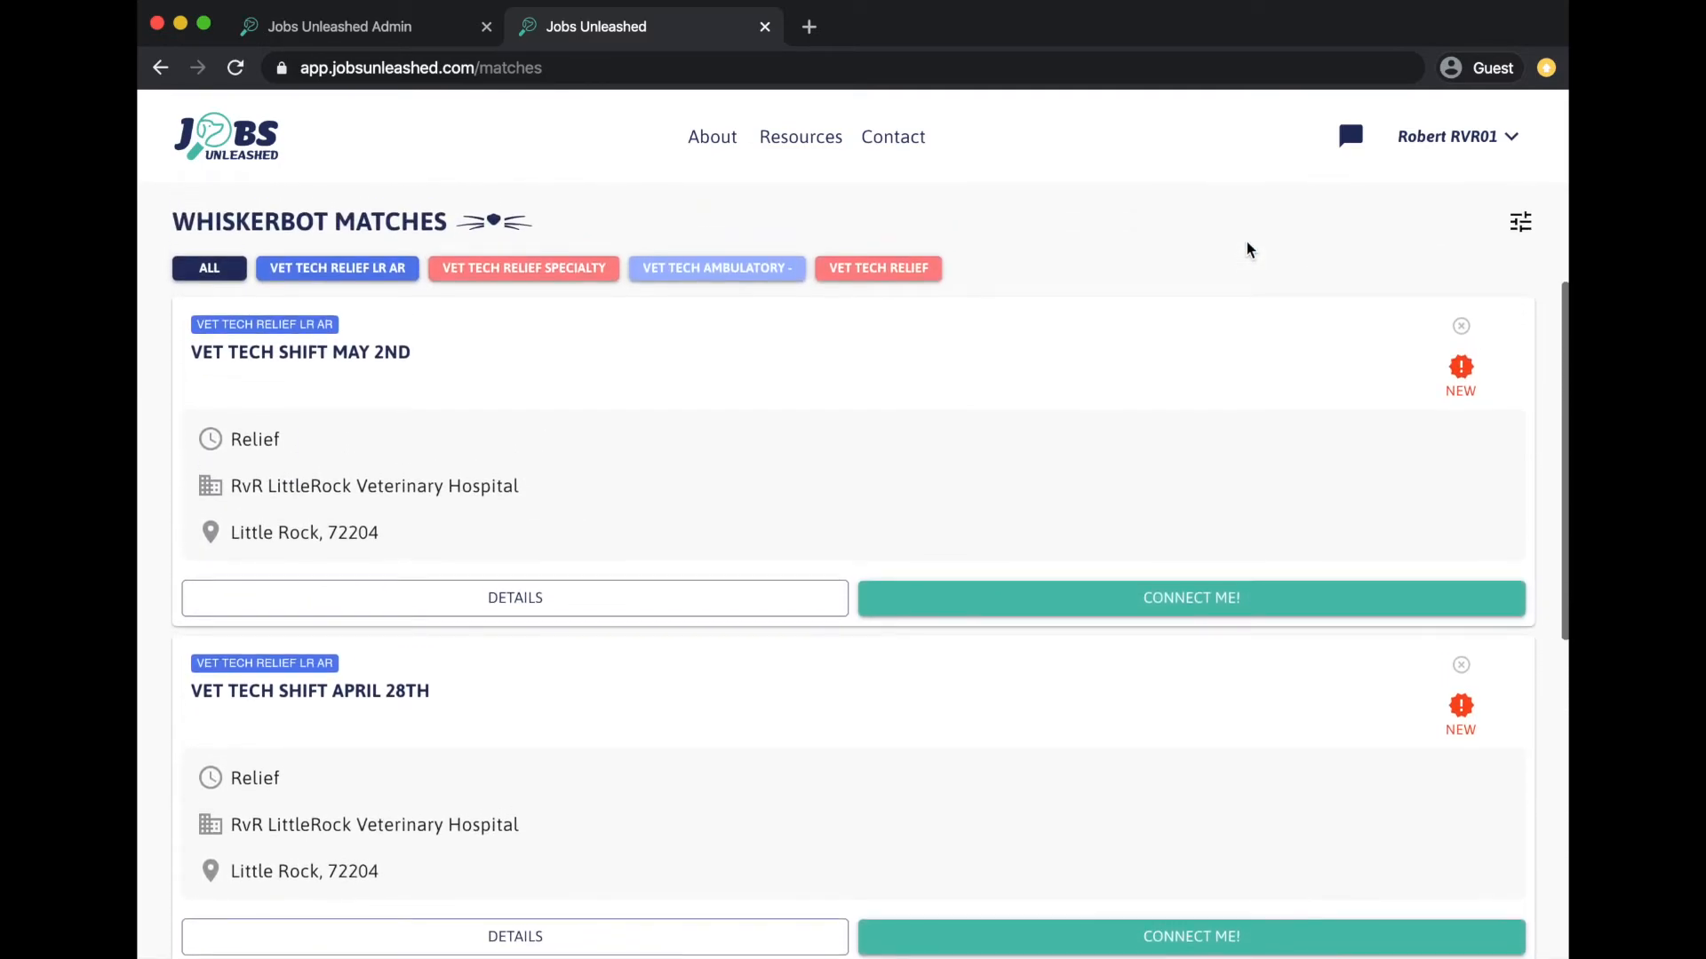
{"action": "scroll", "coordinate": [711, 632], "scroll_direction": "down", "scroll_amount": 2}
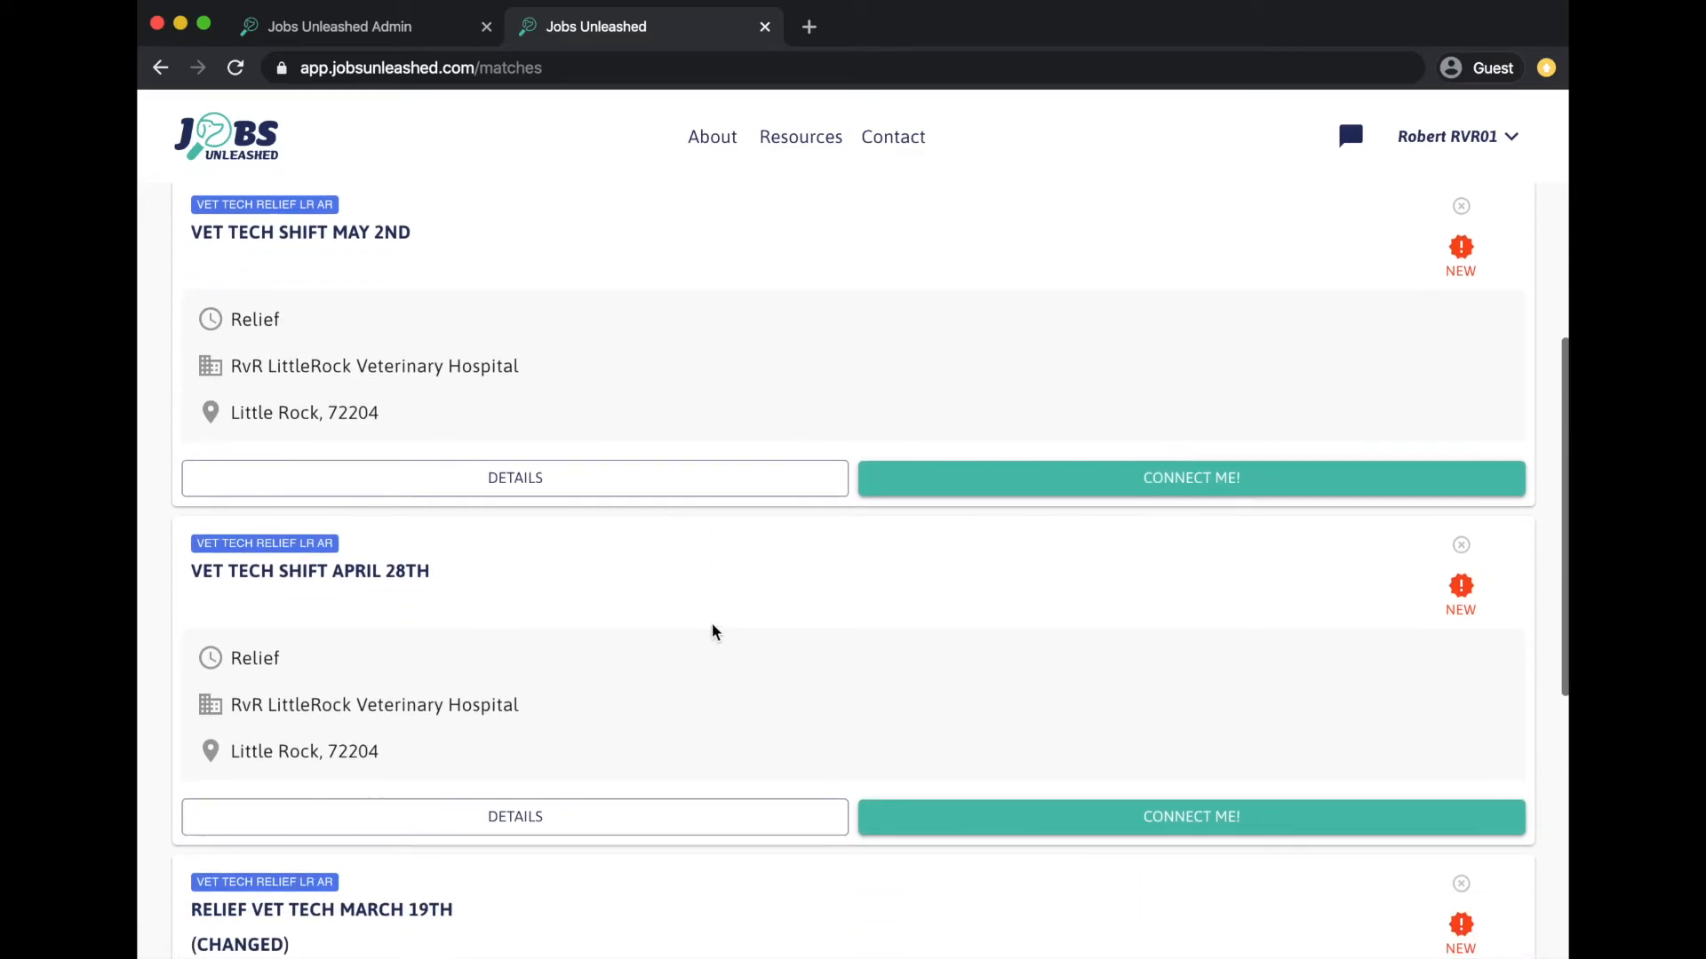
{"action": "left_click", "coordinate": [656, 821]}
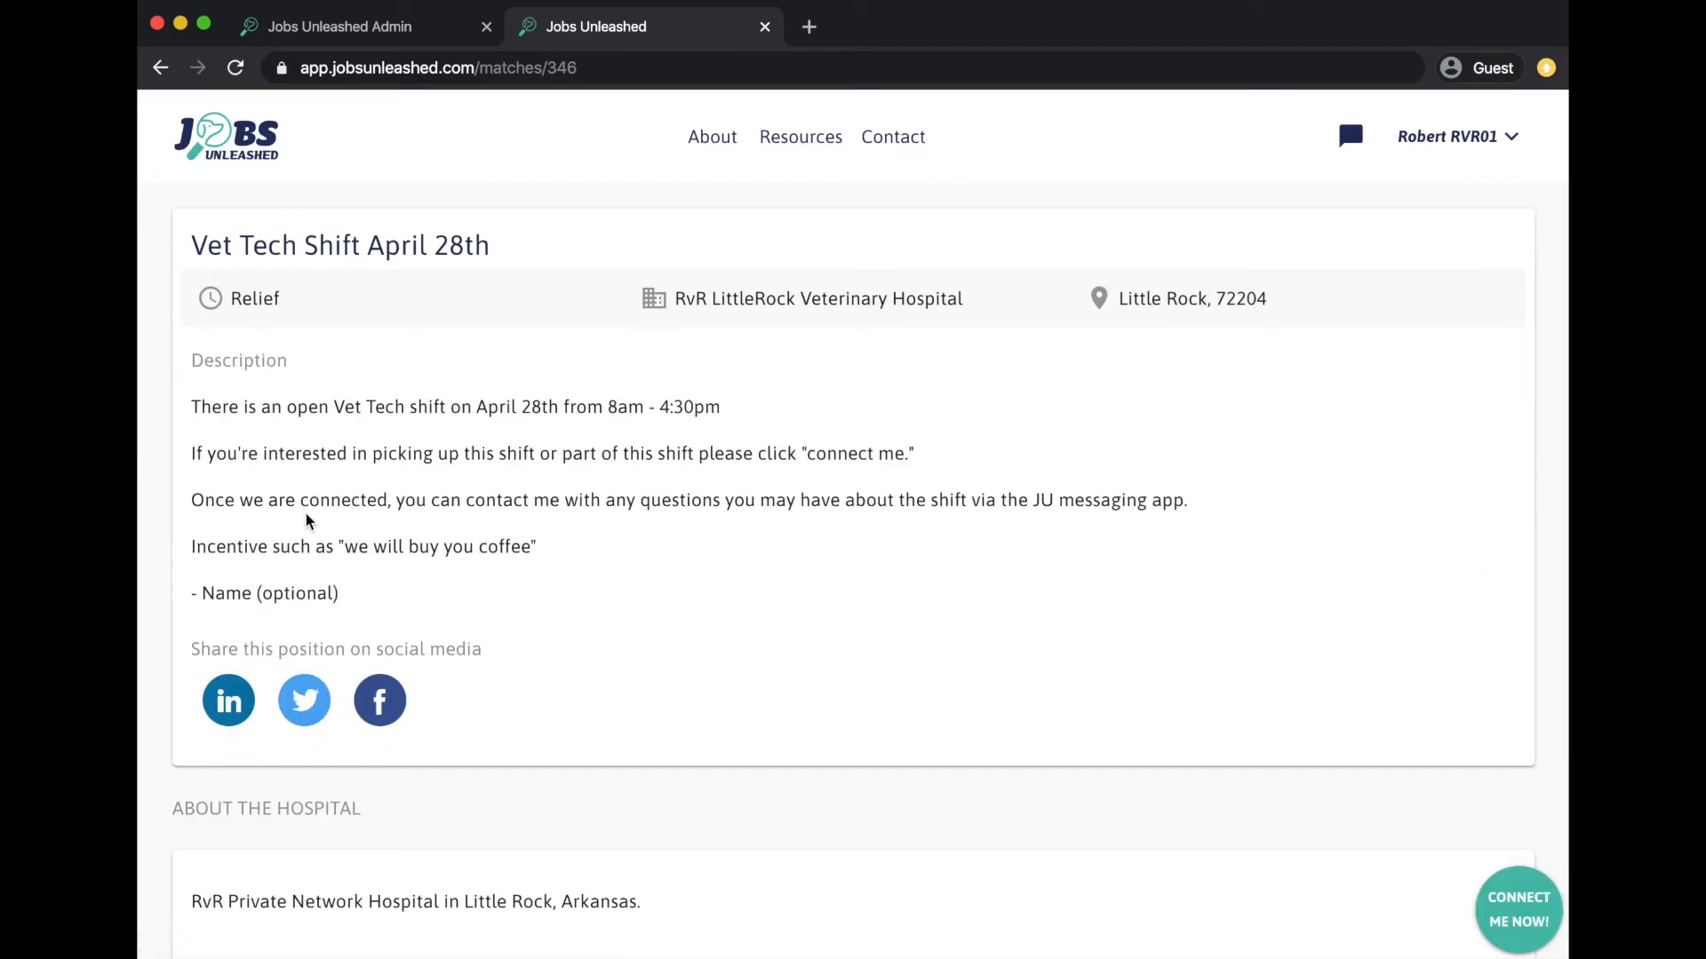
{"action": "scroll", "coordinate": [608, 475], "scroll_direction": "down", "scroll_amount": 1}
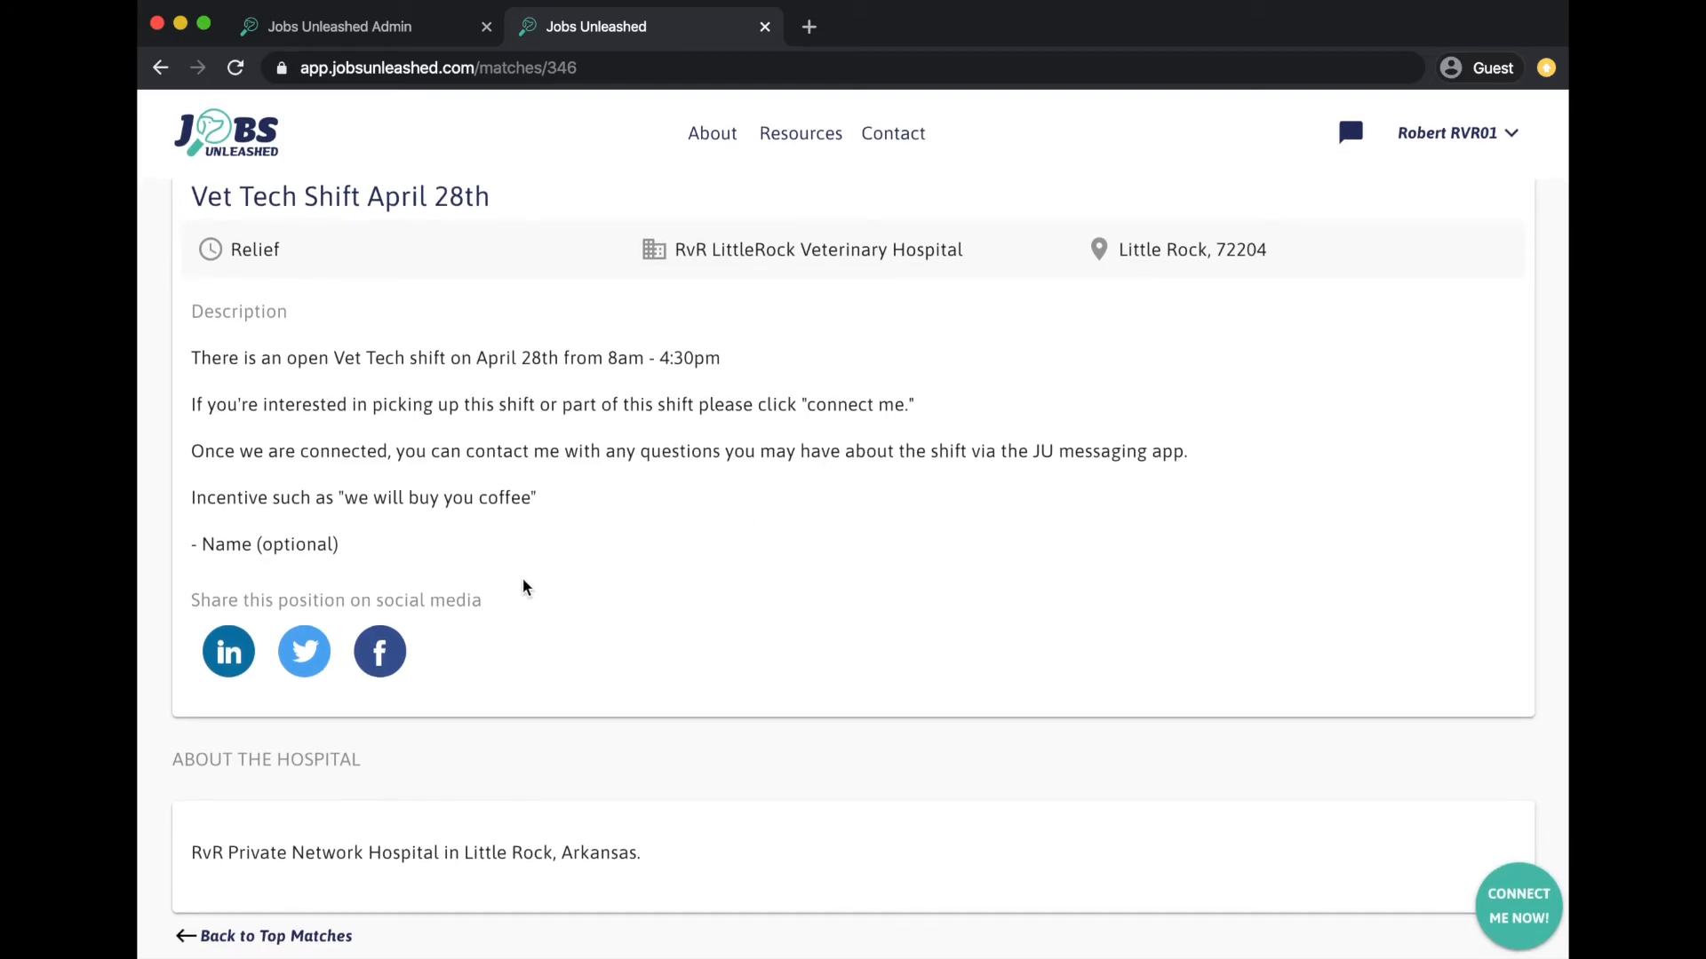
{"action": "left_click", "coordinate": [320, 941]}
- Review the May 2nd Vet Tech shift details and return to the matches list
{"action": "scroll", "coordinate": [739, 691], "scroll_direction": "down", "scroll_amount": 5}
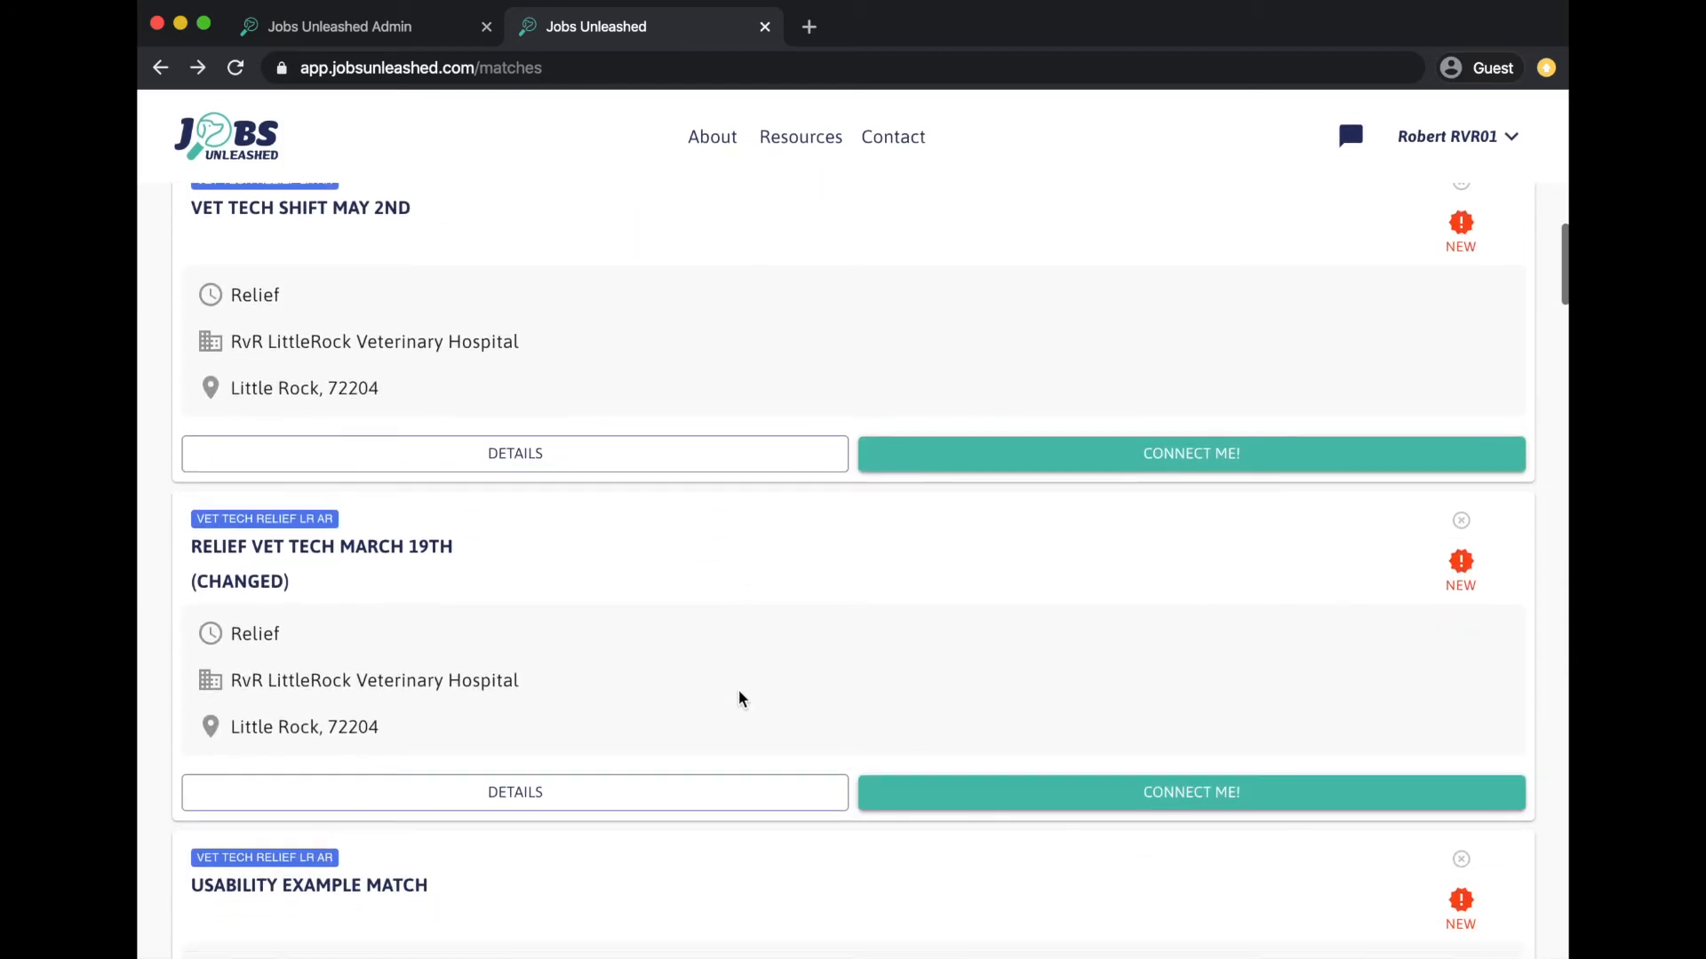
{"action": "scroll", "coordinate": [740, 691], "scroll_direction": "up", "scroll_amount": 5}
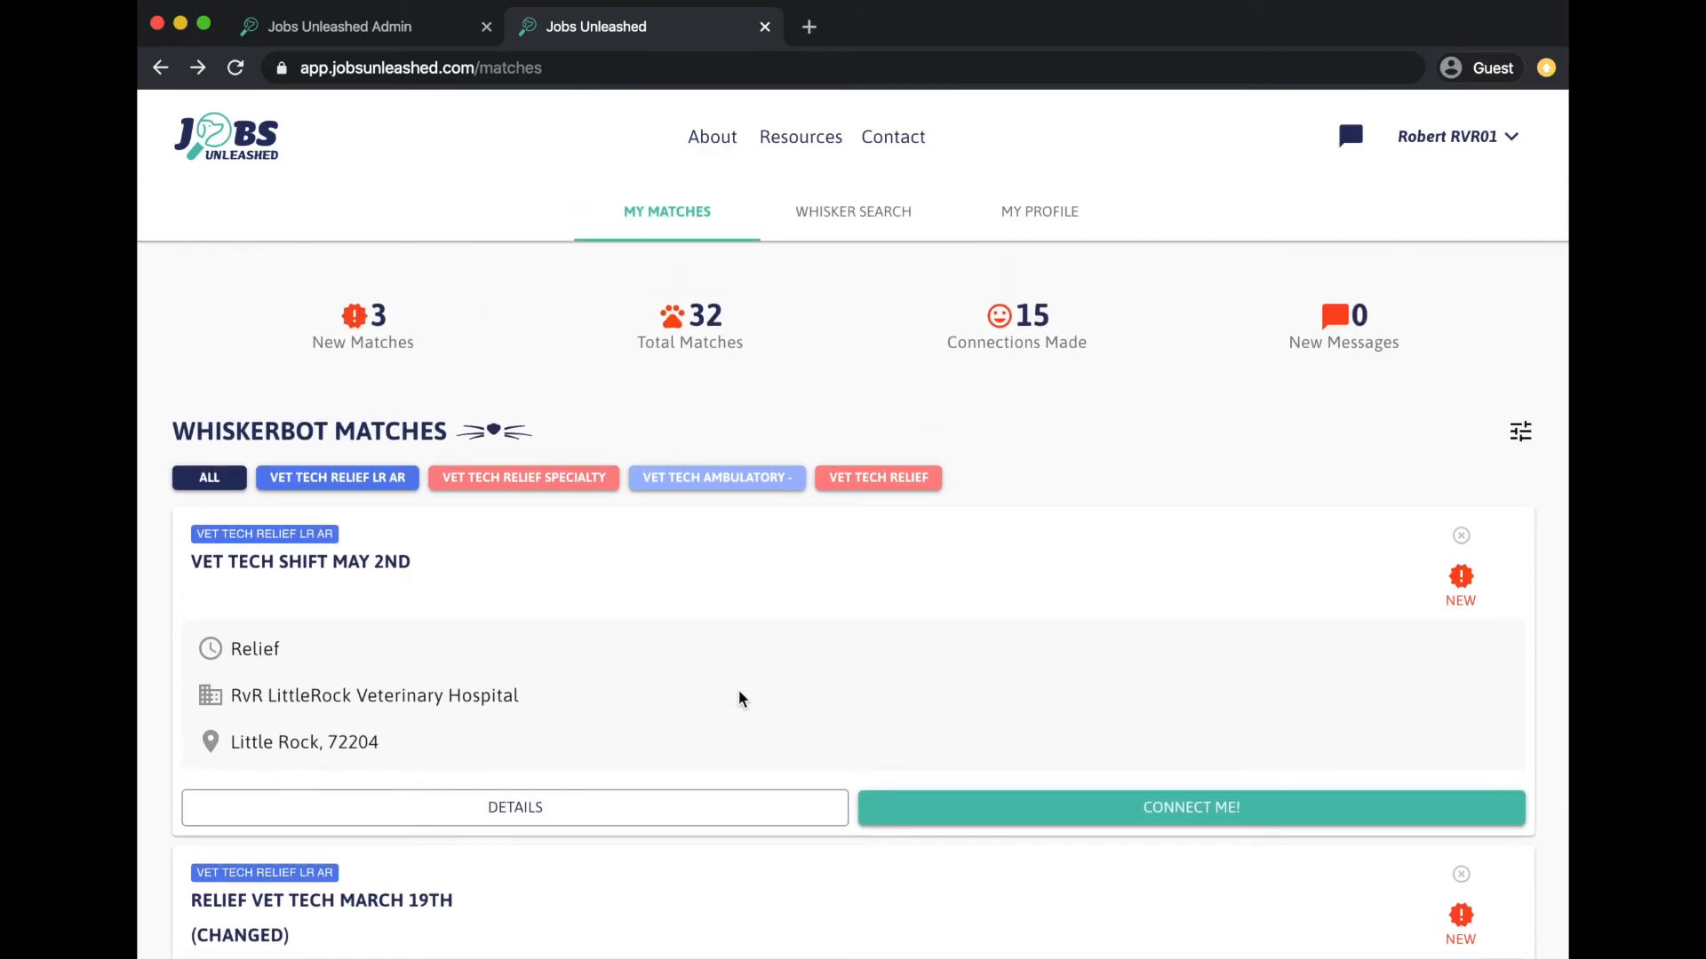
{"action": "left_click", "coordinate": [653, 810]}
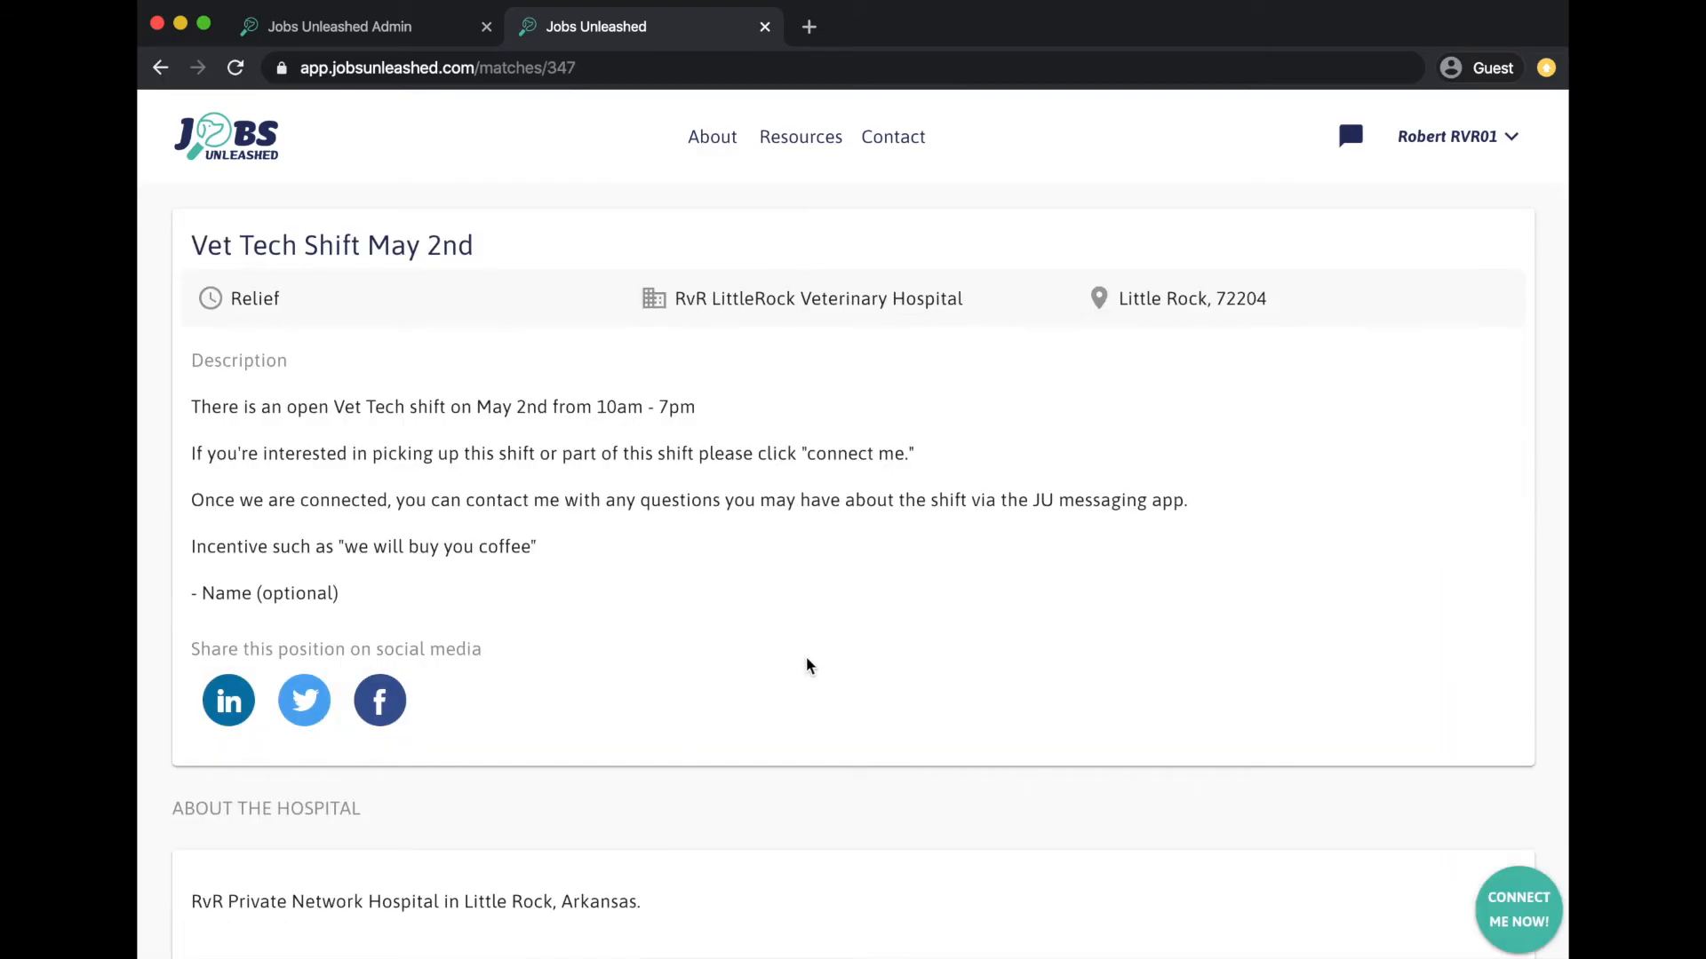
{"action": "scroll", "coordinate": [977, 737], "scroll_direction": "down", "scroll_amount": 1}
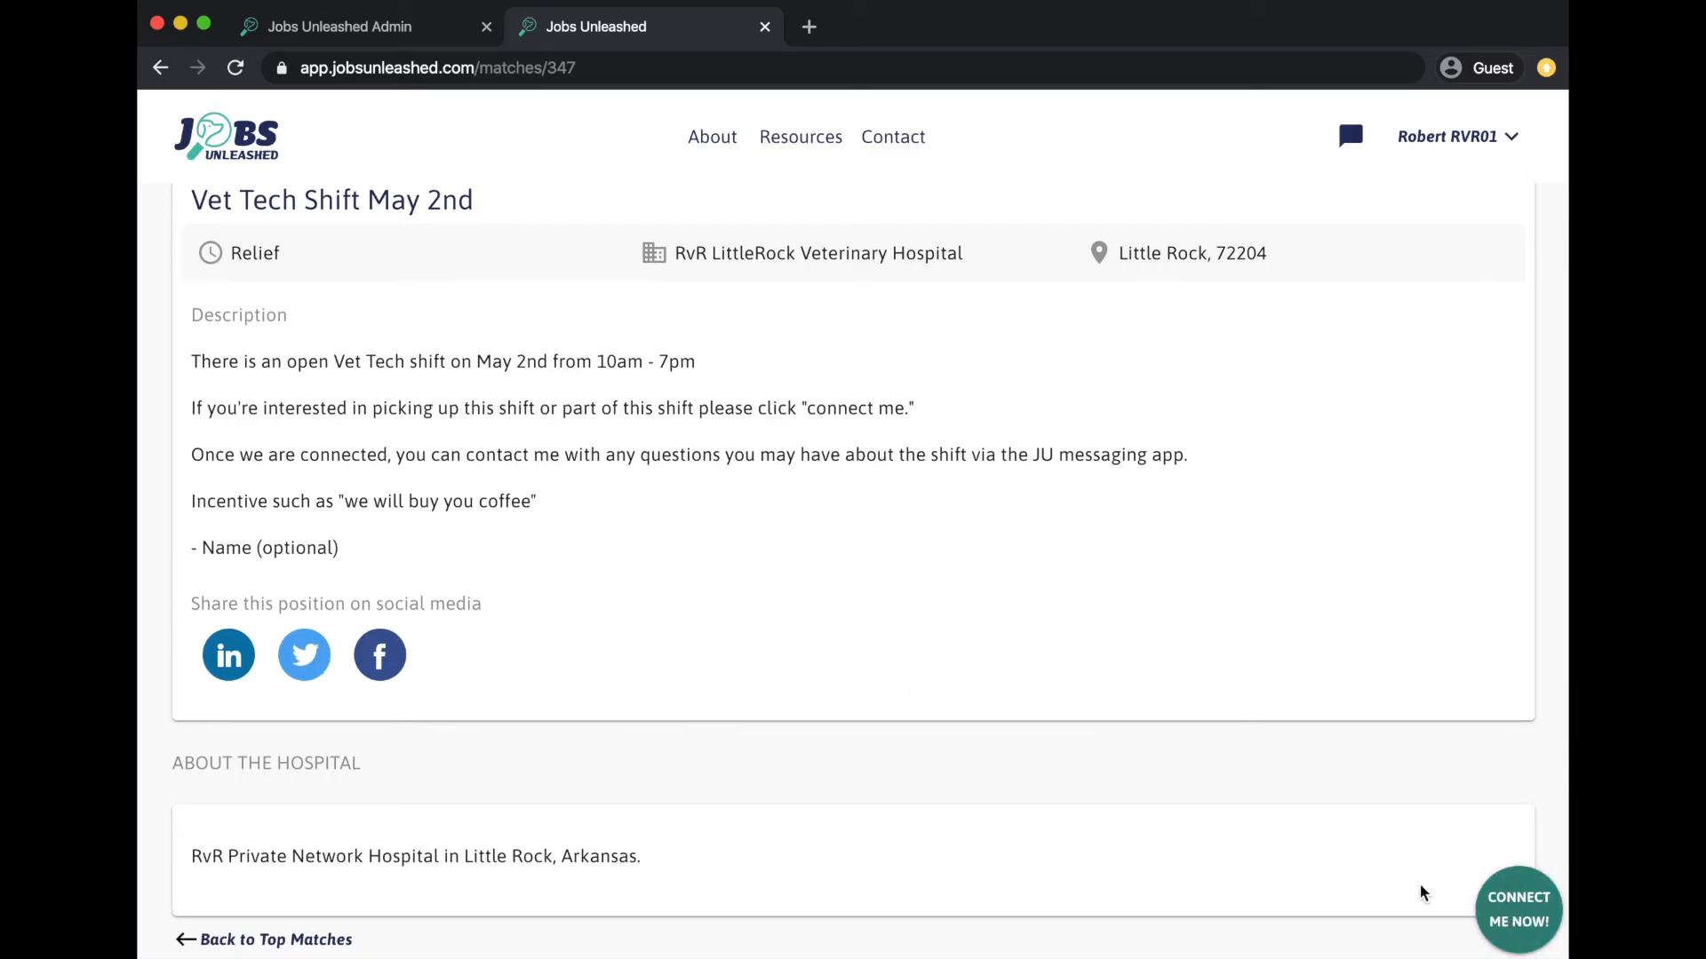
{"action": "left_click", "coordinate": [313, 944]}
{"action": "scroll", "coordinate": [848, 791], "scroll_direction": "down", "scroll_amount": 3}
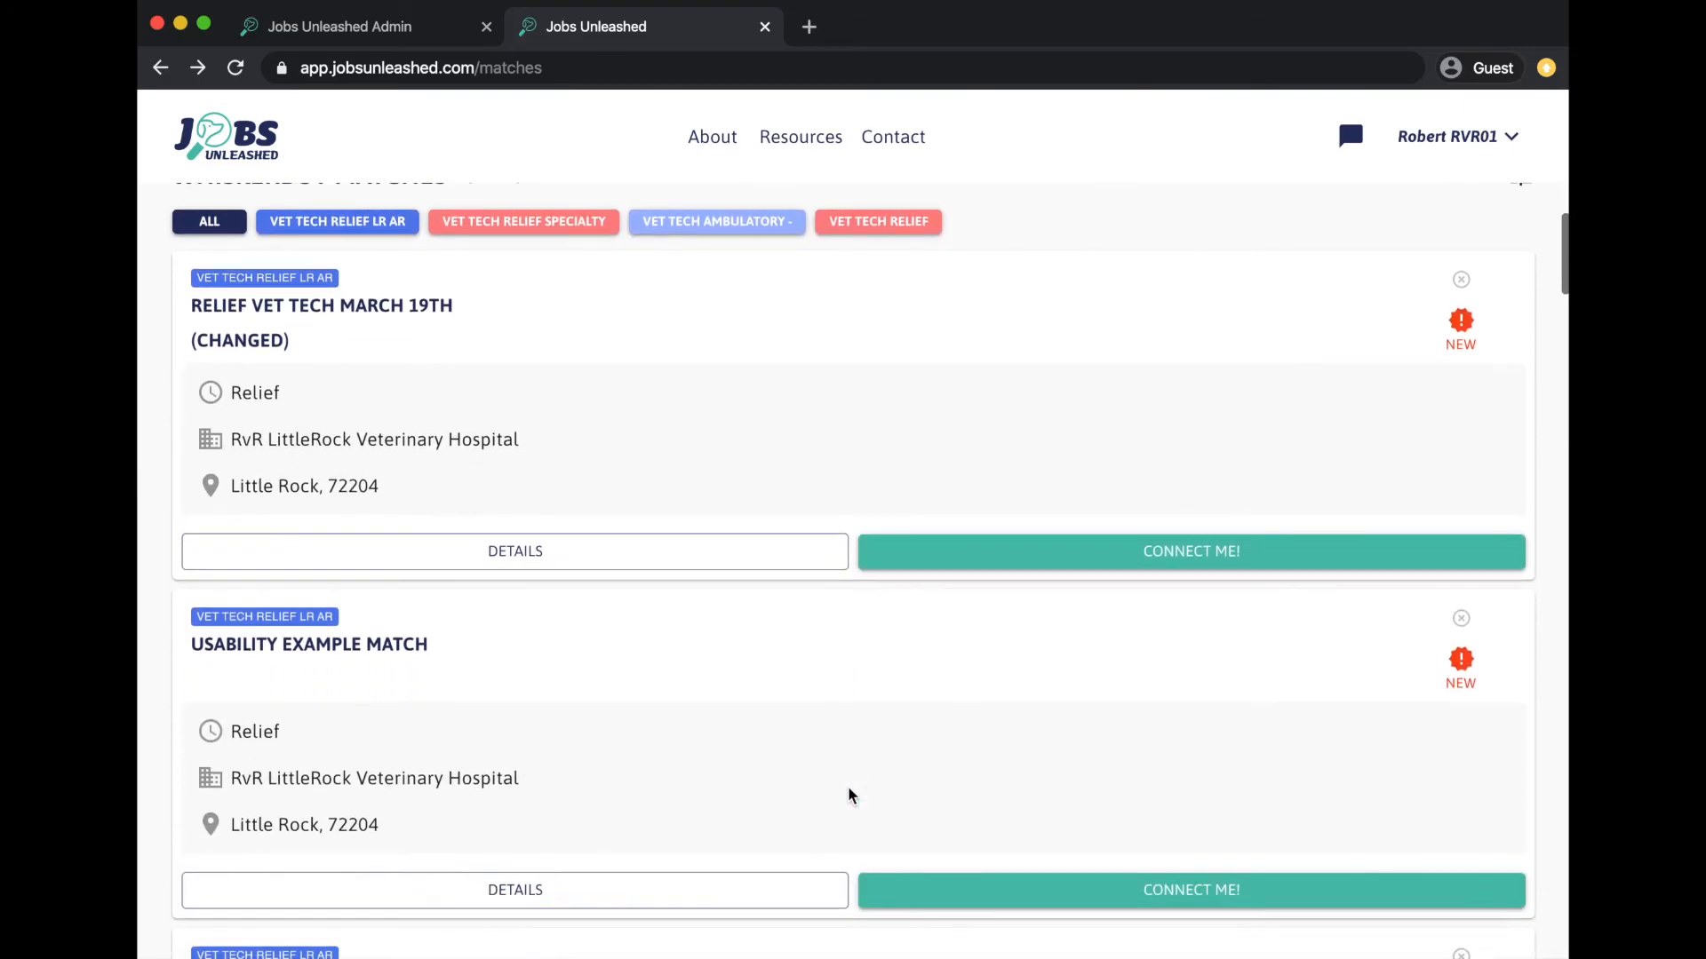
- Connect to the May 2nd Vet Tech shift and confirm the connection with the hospital
{"action": "left_click", "coordinate": [944, 888]}
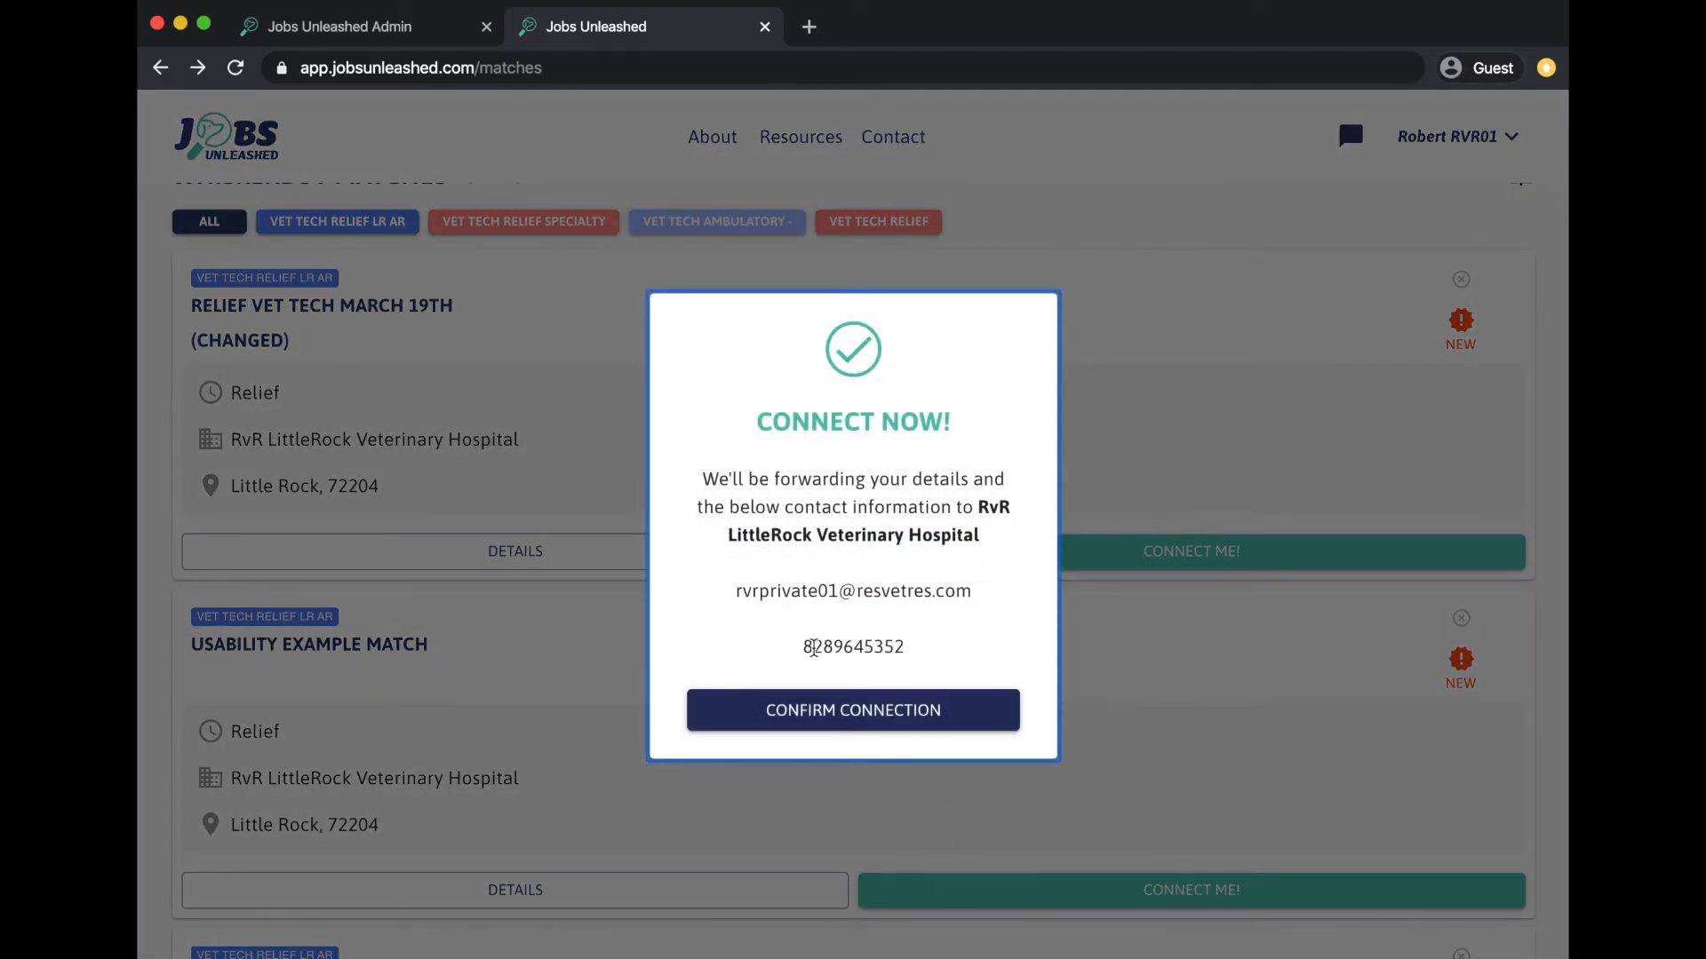
{"action": "left_click", "coordinate": [814, 711]}
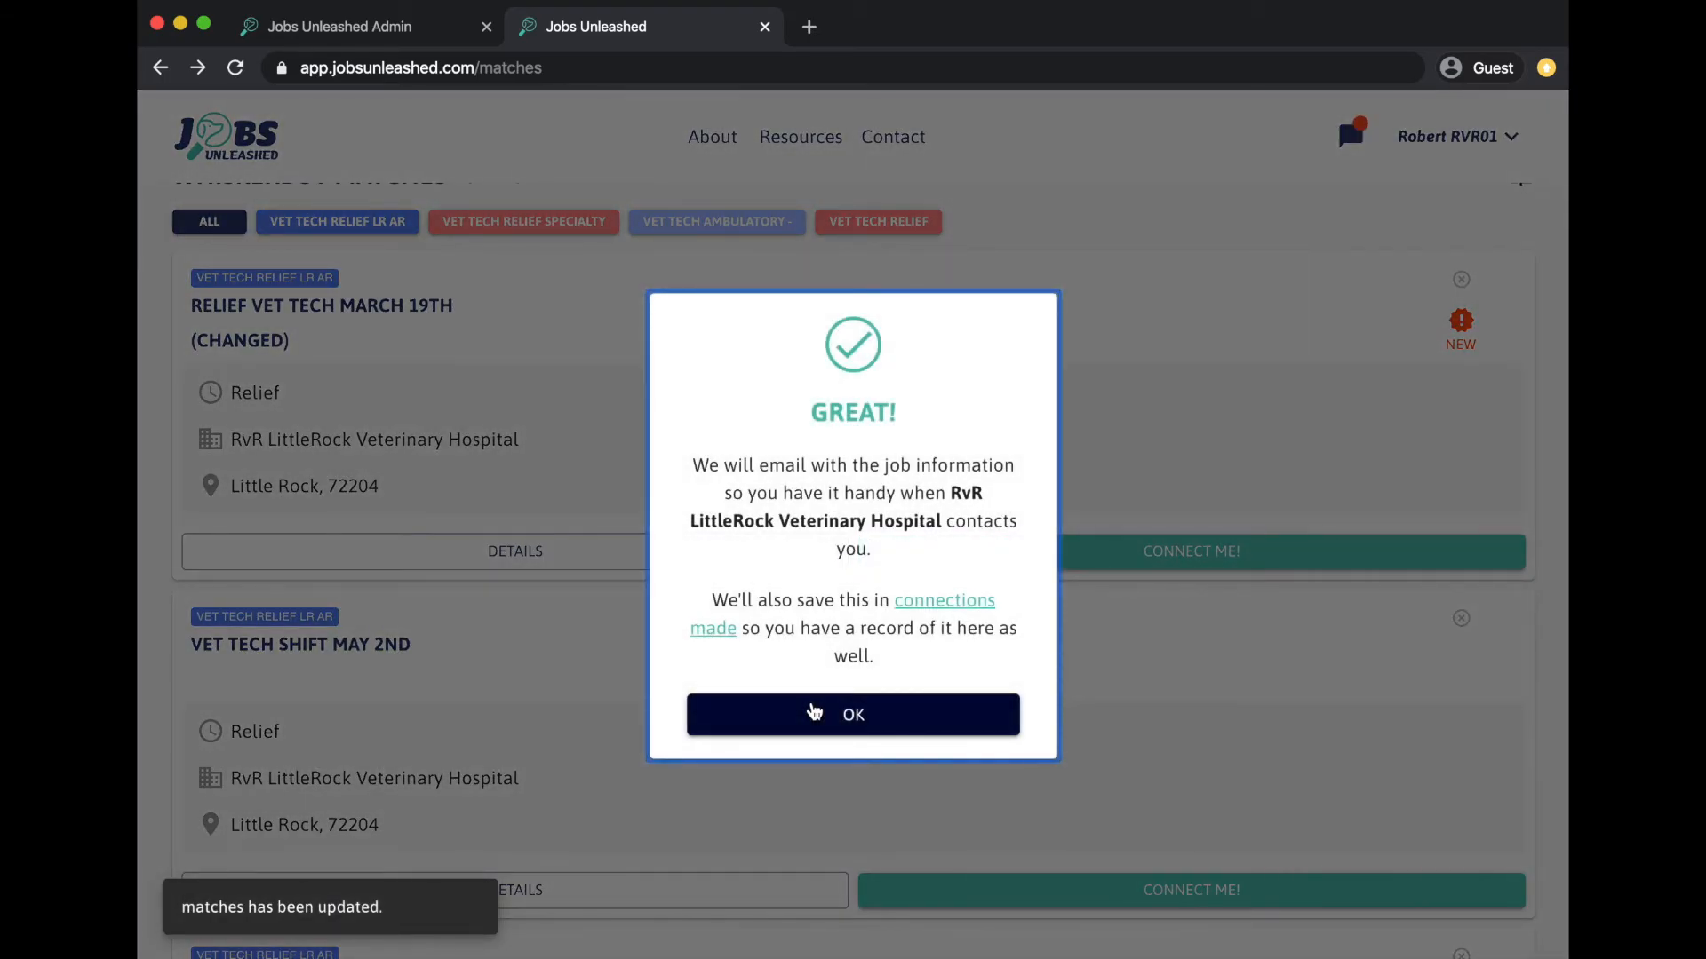
{"action": "left_click", "coordinate": [813, 714]}
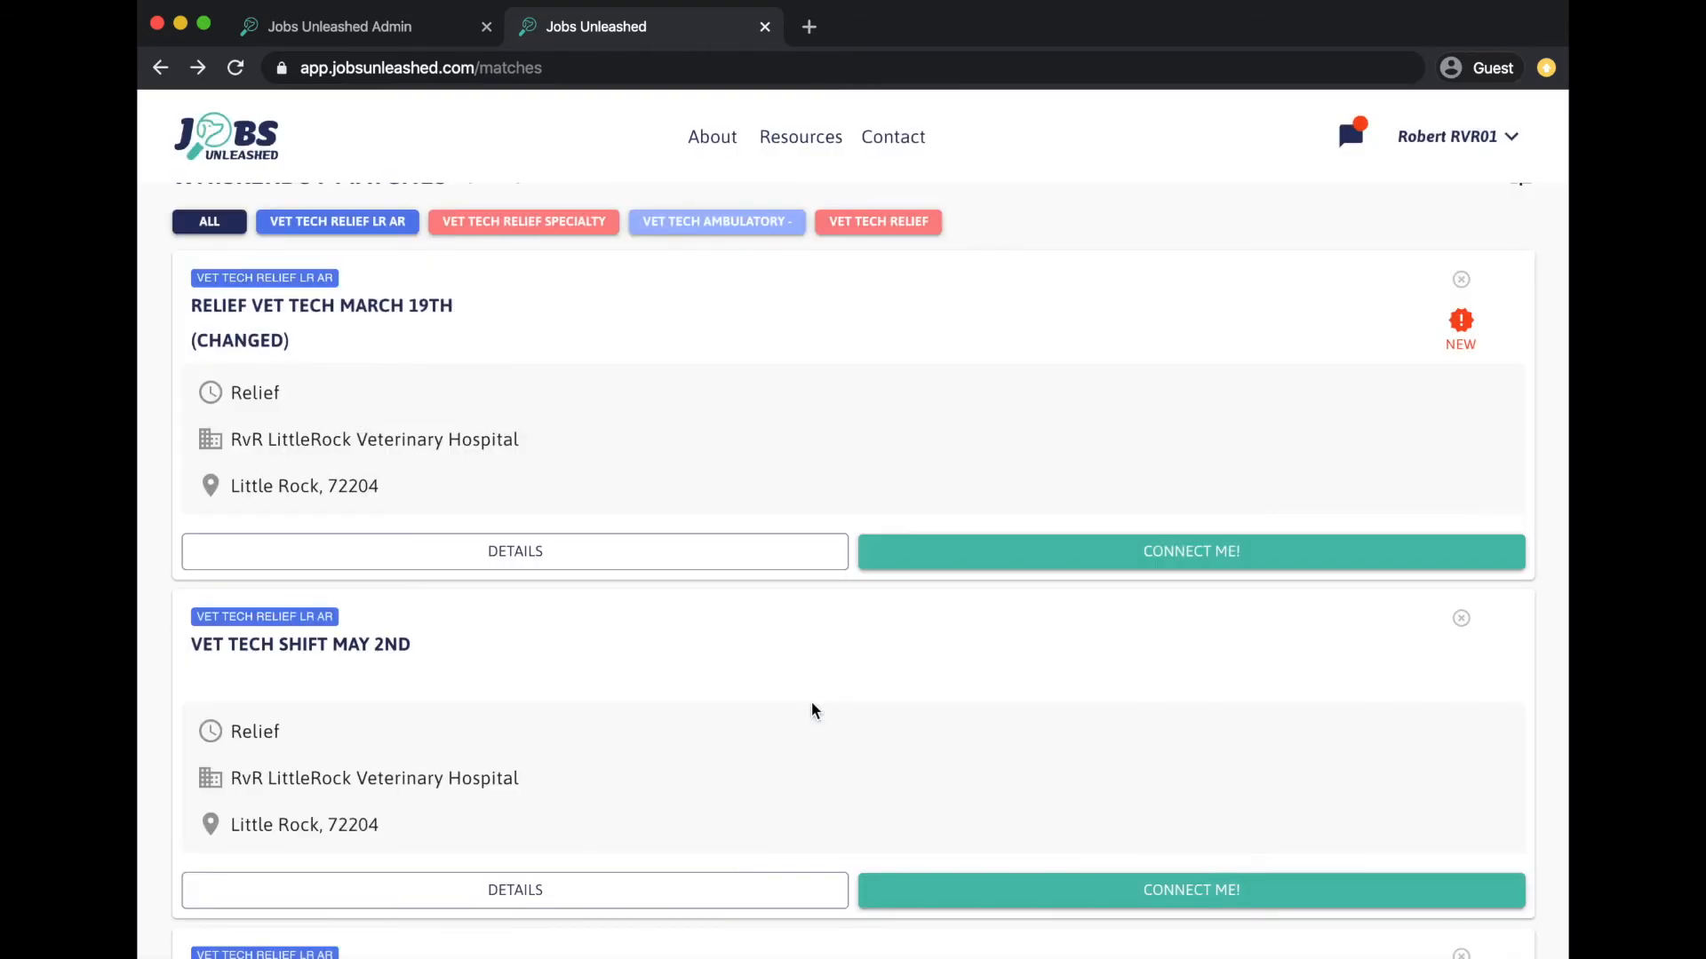
{"action": "scroll", "coordinate": [812, 703], "scroll_direction": "up", "scroll_amount": 3}
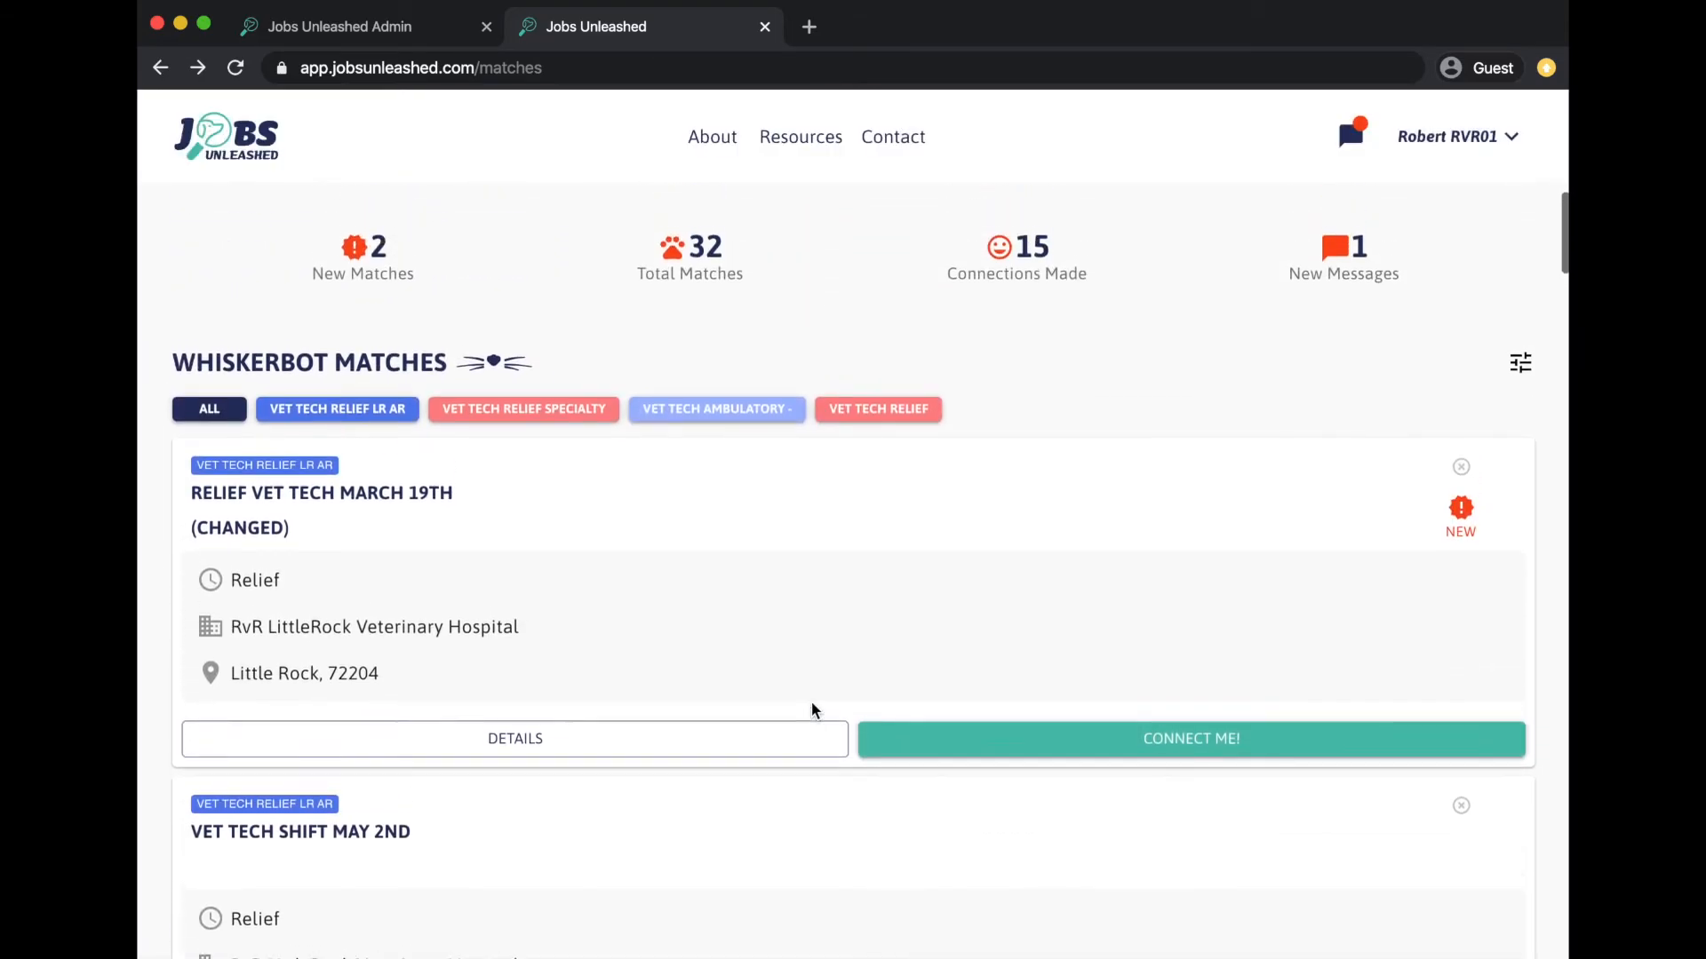
- Message the hospital: 'Hey! I can only take part of this shift from 10am-2pm, is that helpful?'
{"action": "left_click", "coordinate": [1339, 333]}
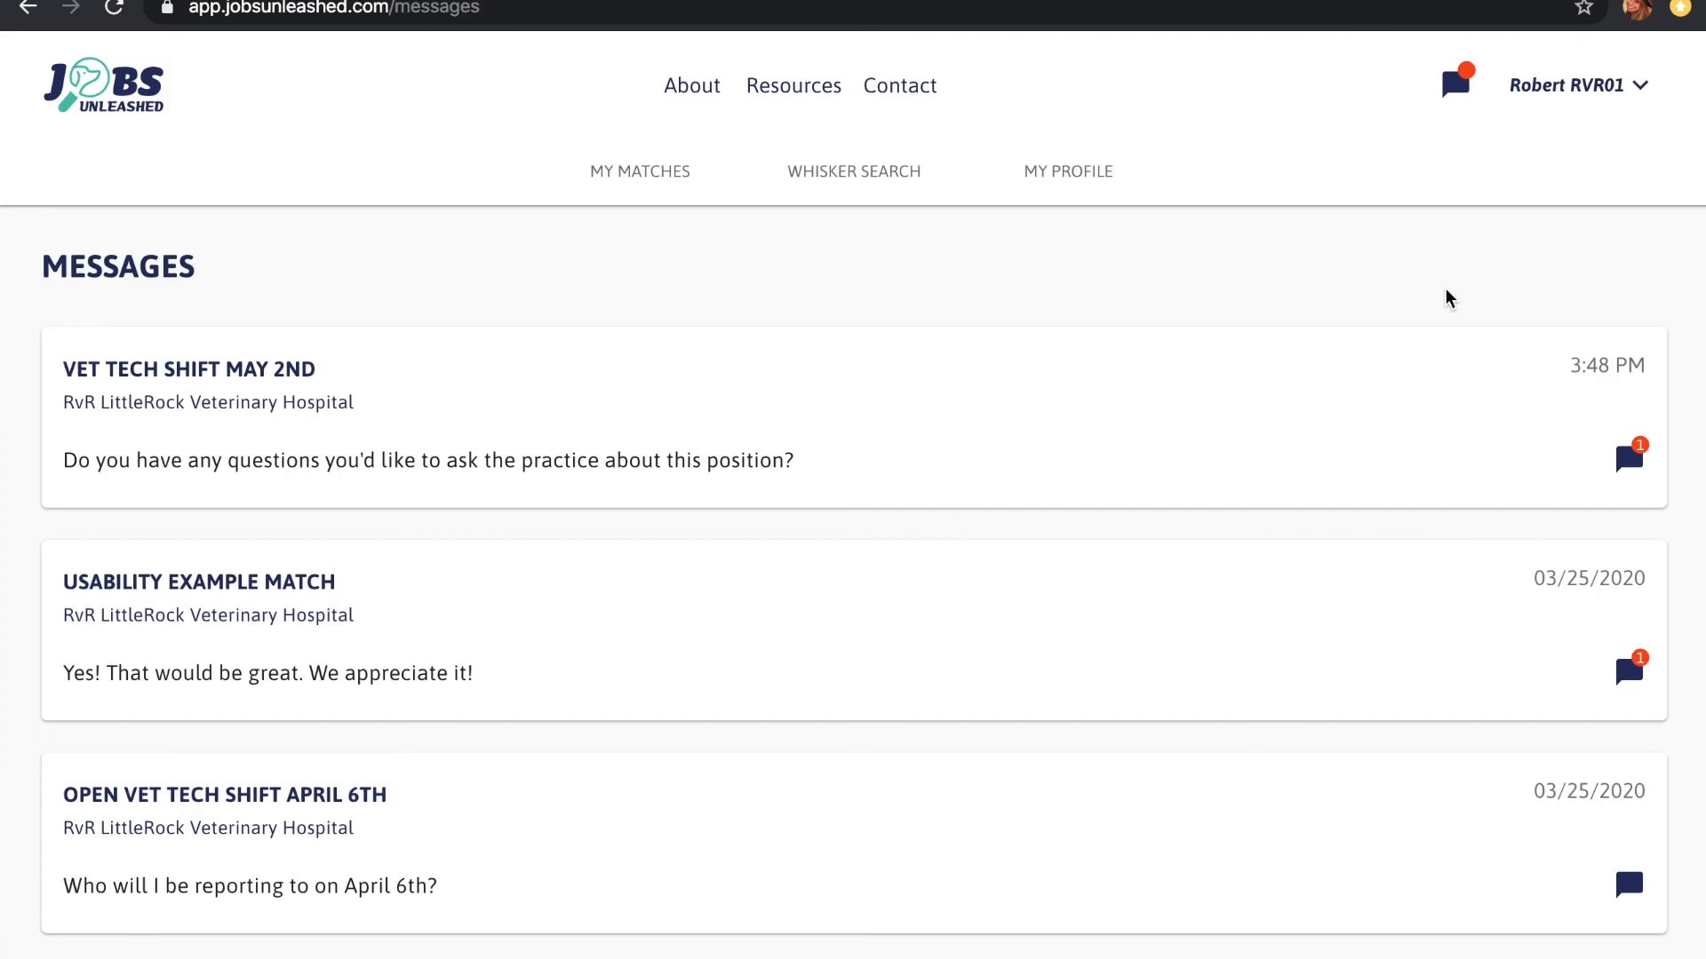
{"action": "left_click", "coordinate": [1637, 476]}
{"action": "type", "text": "Hey!"}
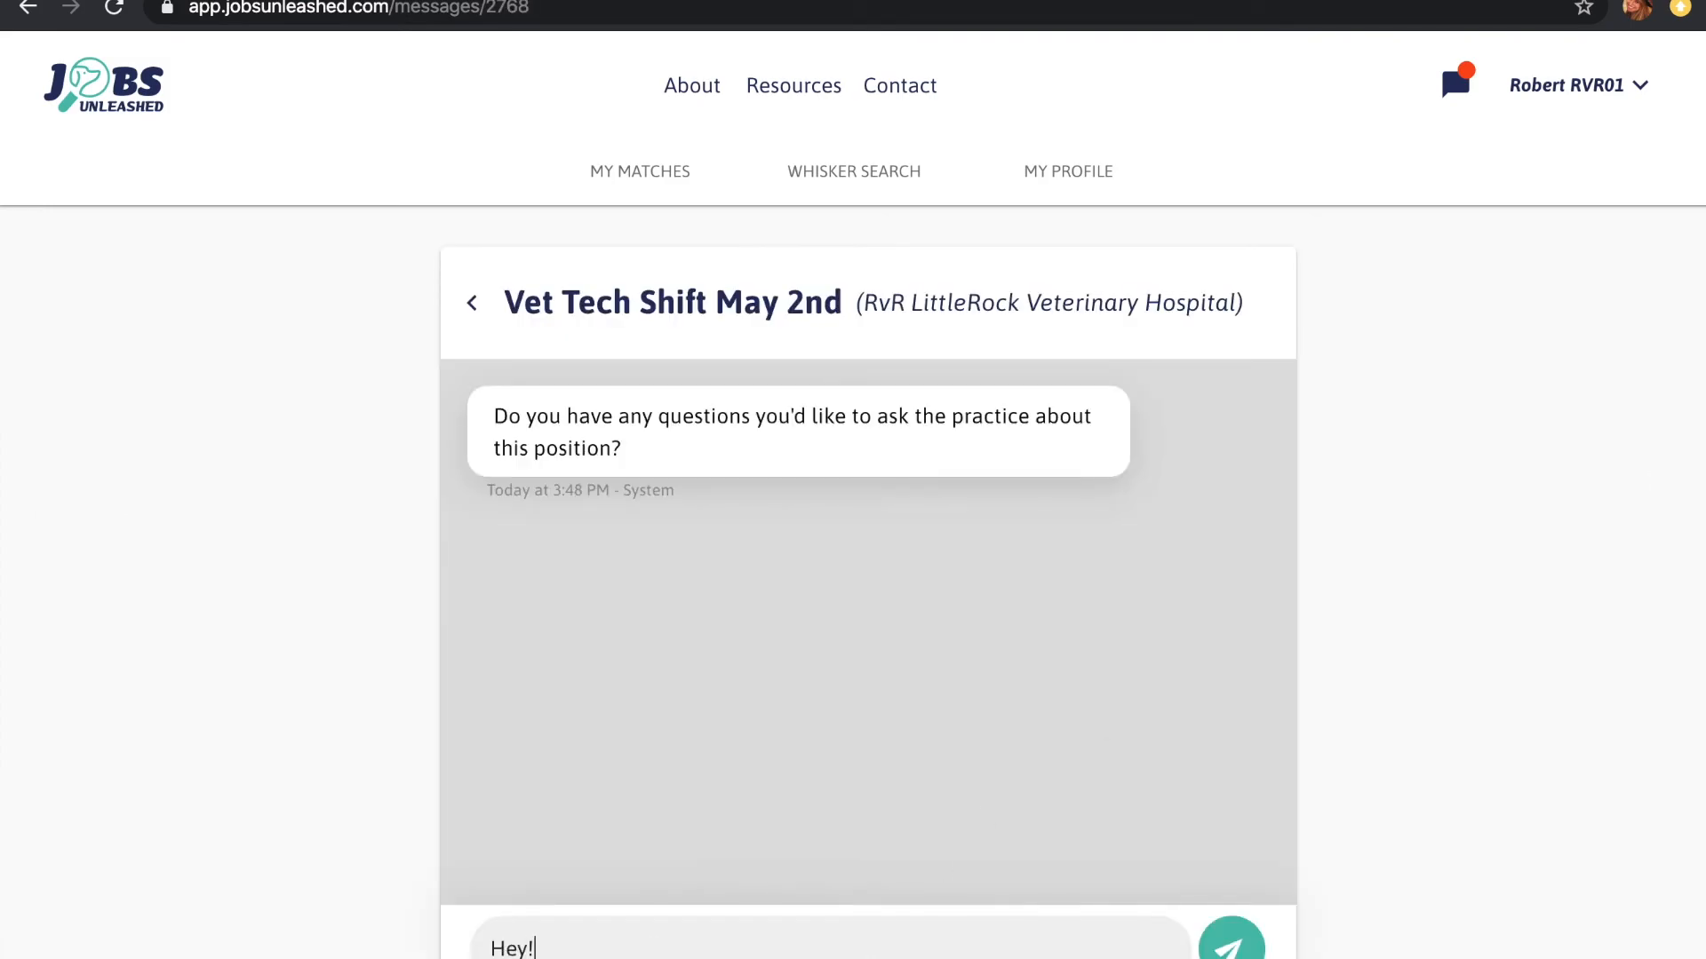
{"action": "type", "text": " I can only take part of this shift from 10am-2pm, is that helpful?"}
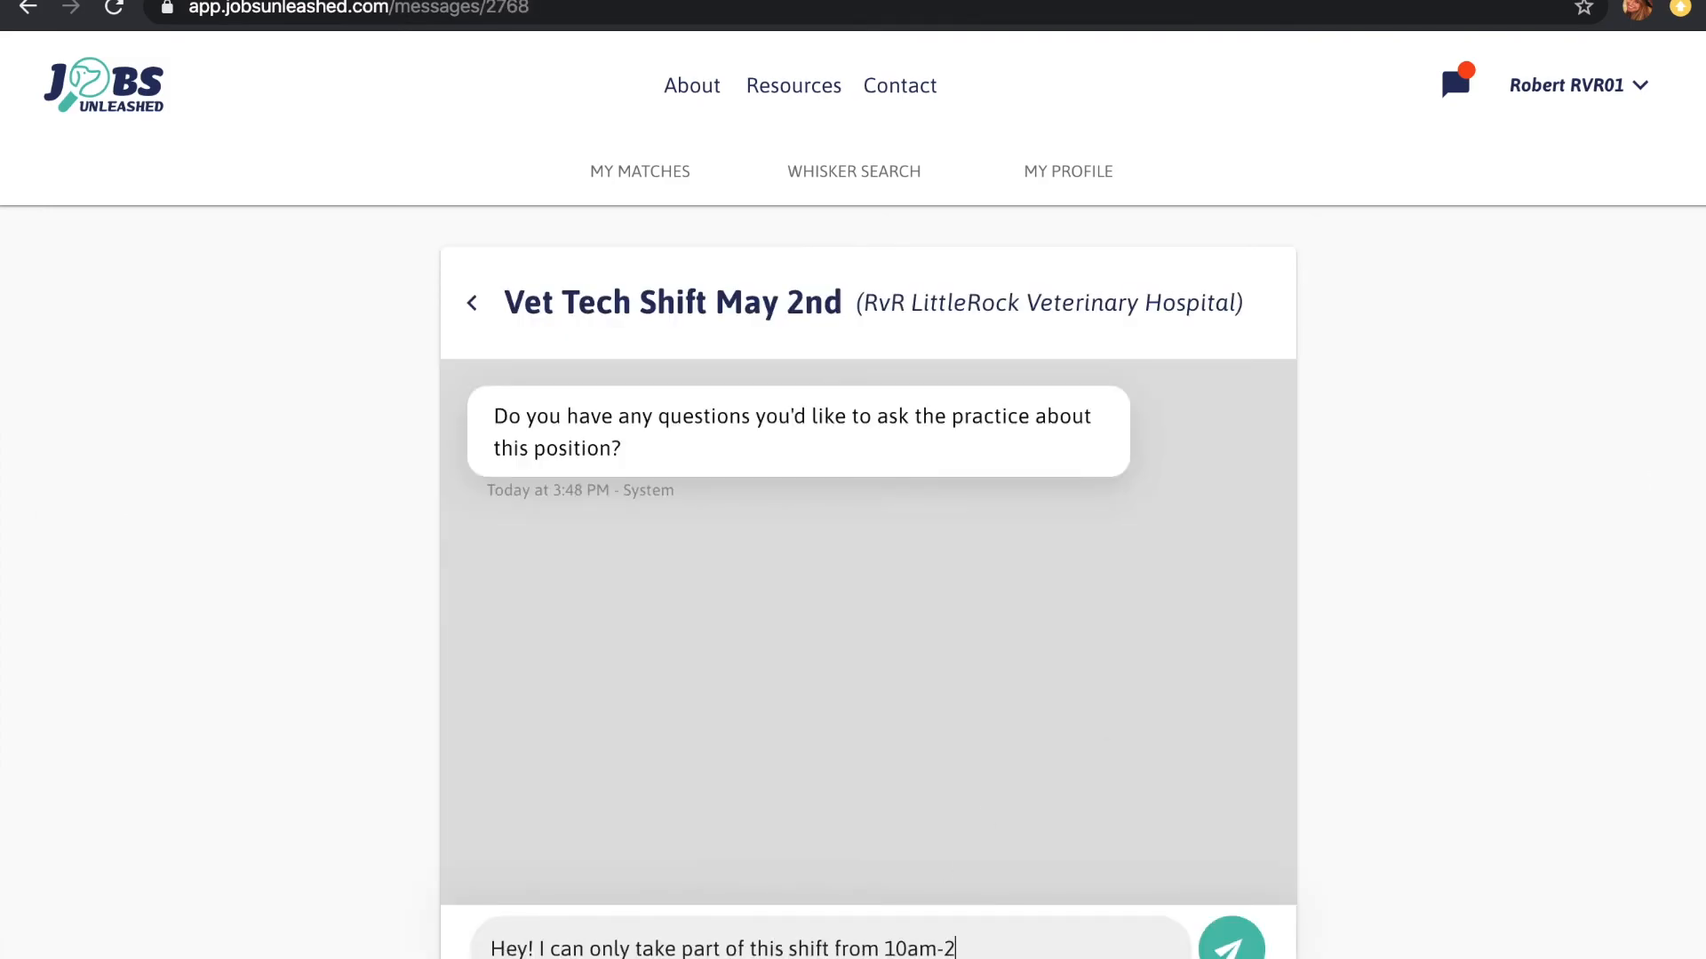
{"action": "key", "text": "Return"}
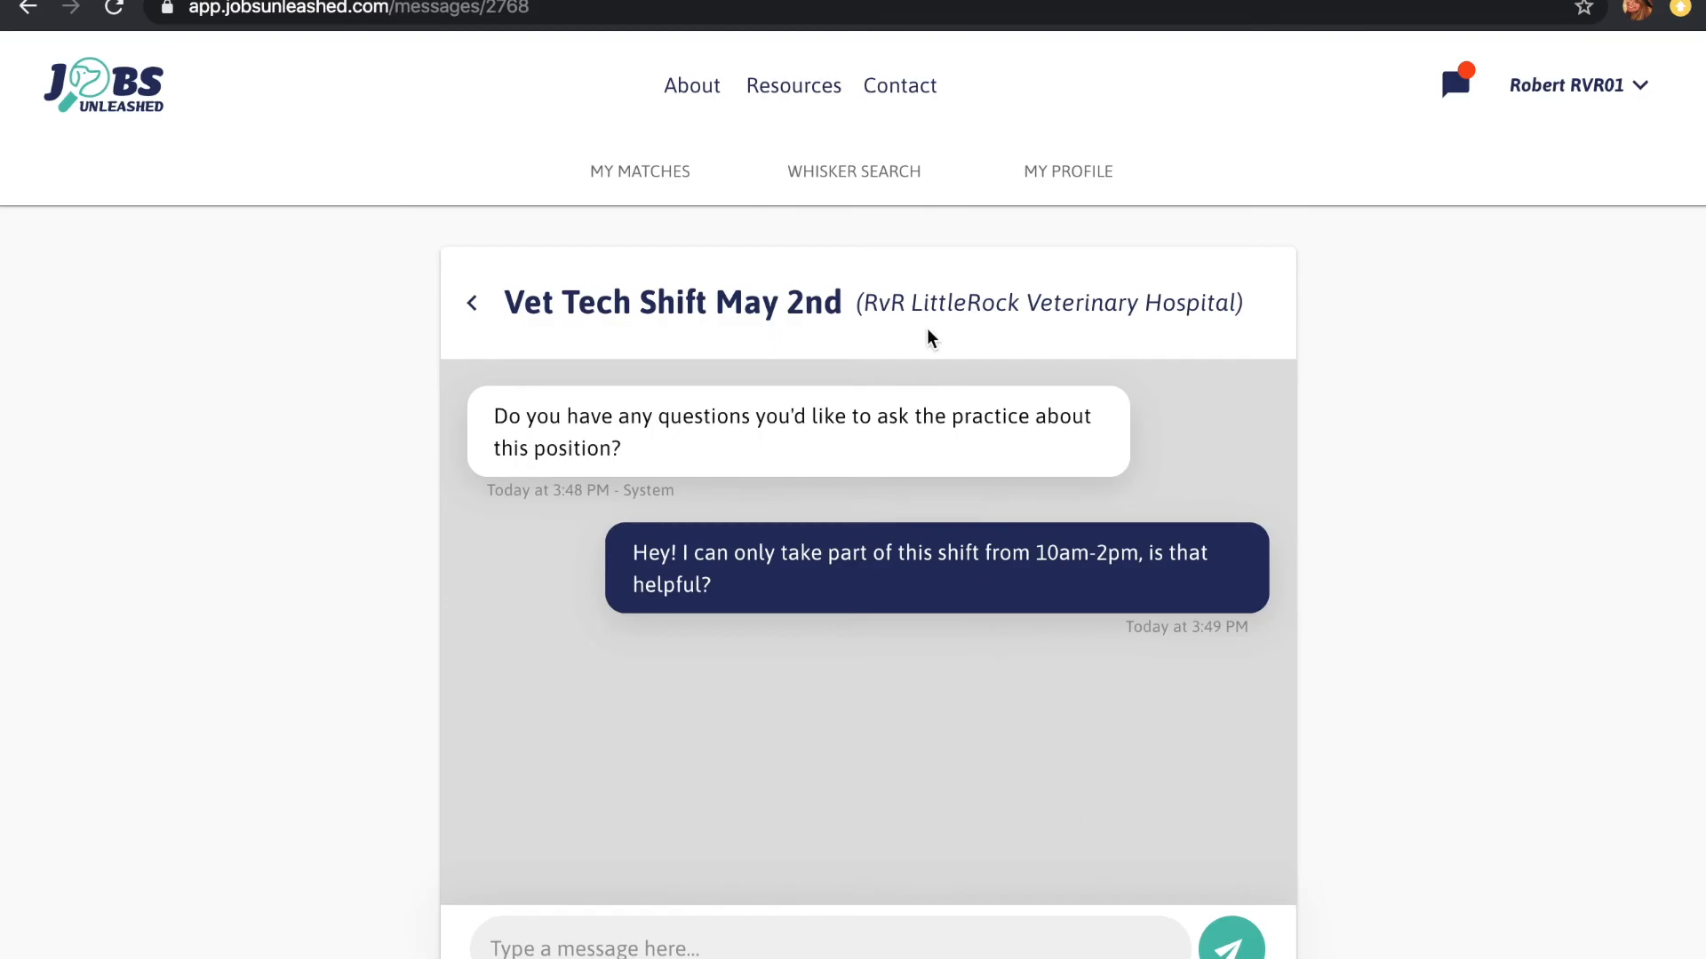
{"action": "left_click", "coordinate": [858, 182]}
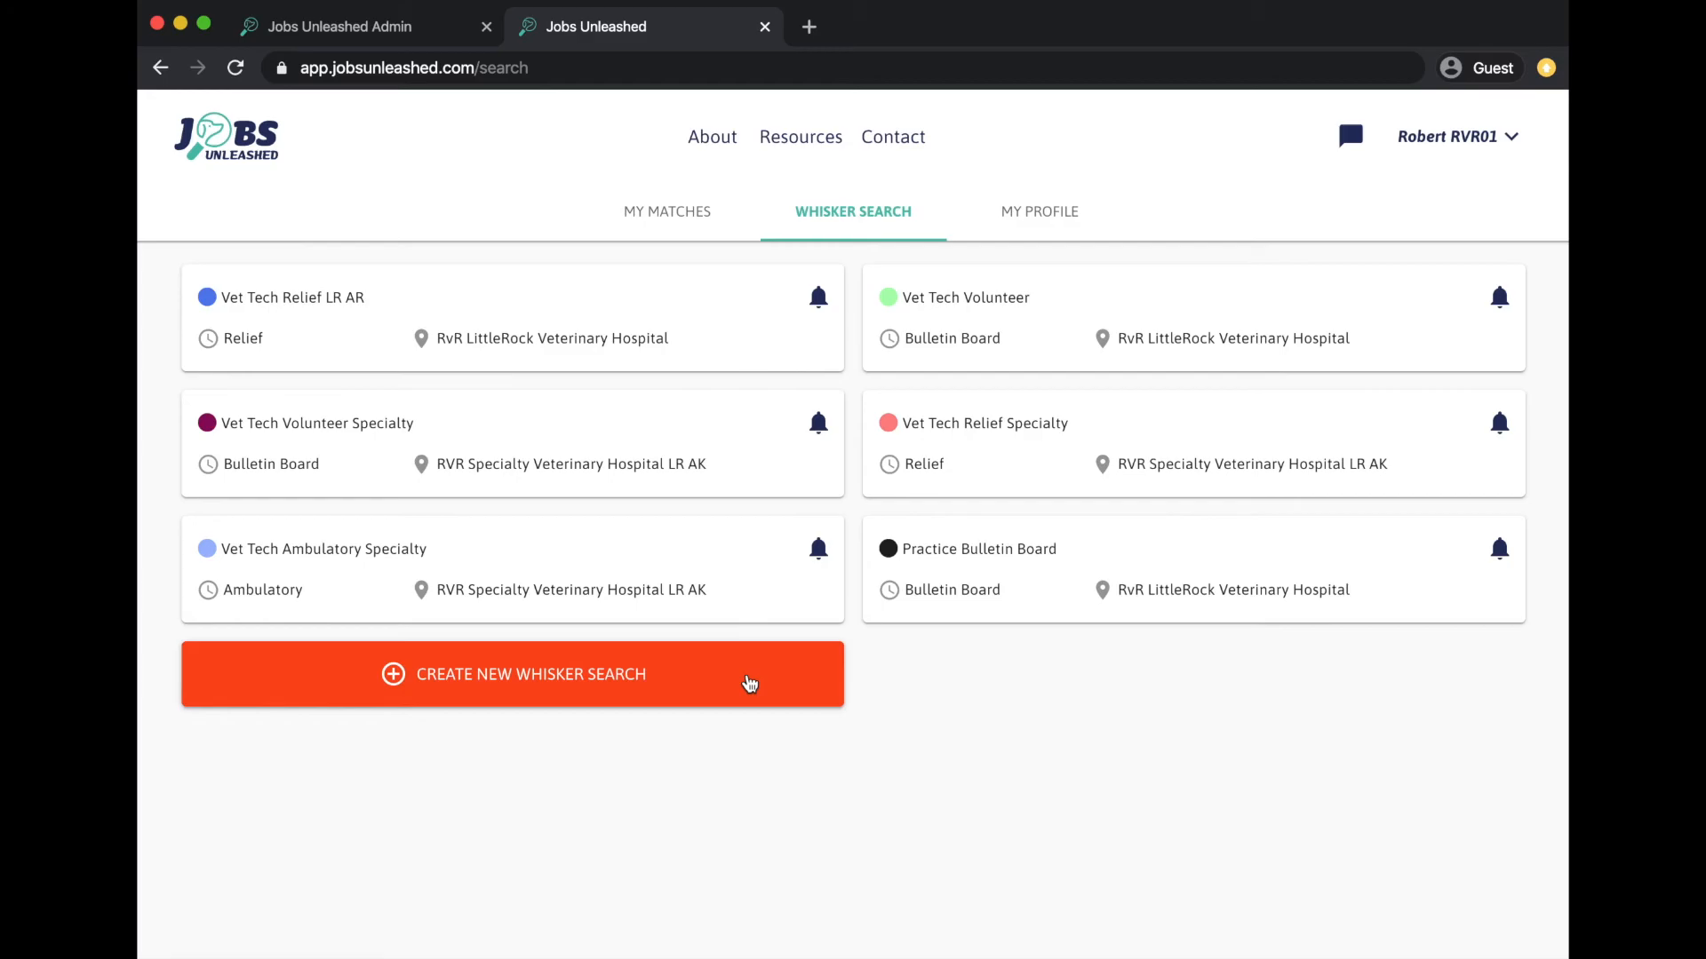
- Create a Whisker Search named 'Vet Tech' for Relief jobs at RvR LittleRock Veterinary Hospital
{"action": "left_click", "coordinate": [750, 683]}
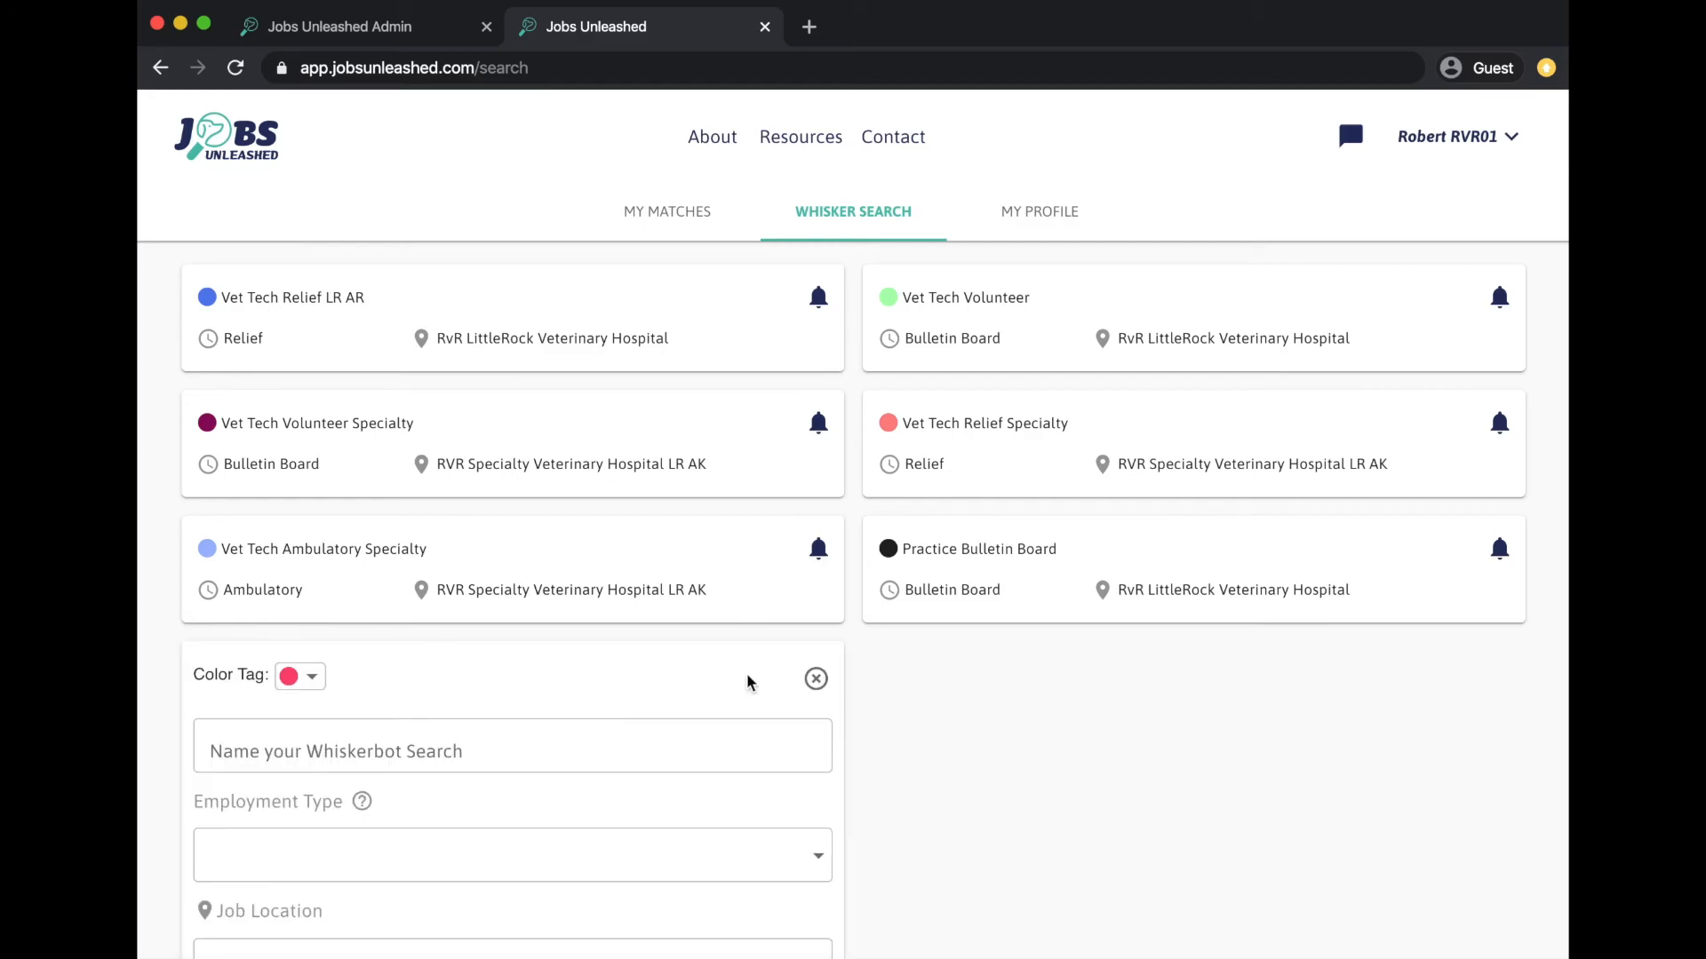
{"action": "left_click", "coordinate": [512, 751]}
{"action": "type", "text": "Vet Tech Relief"}
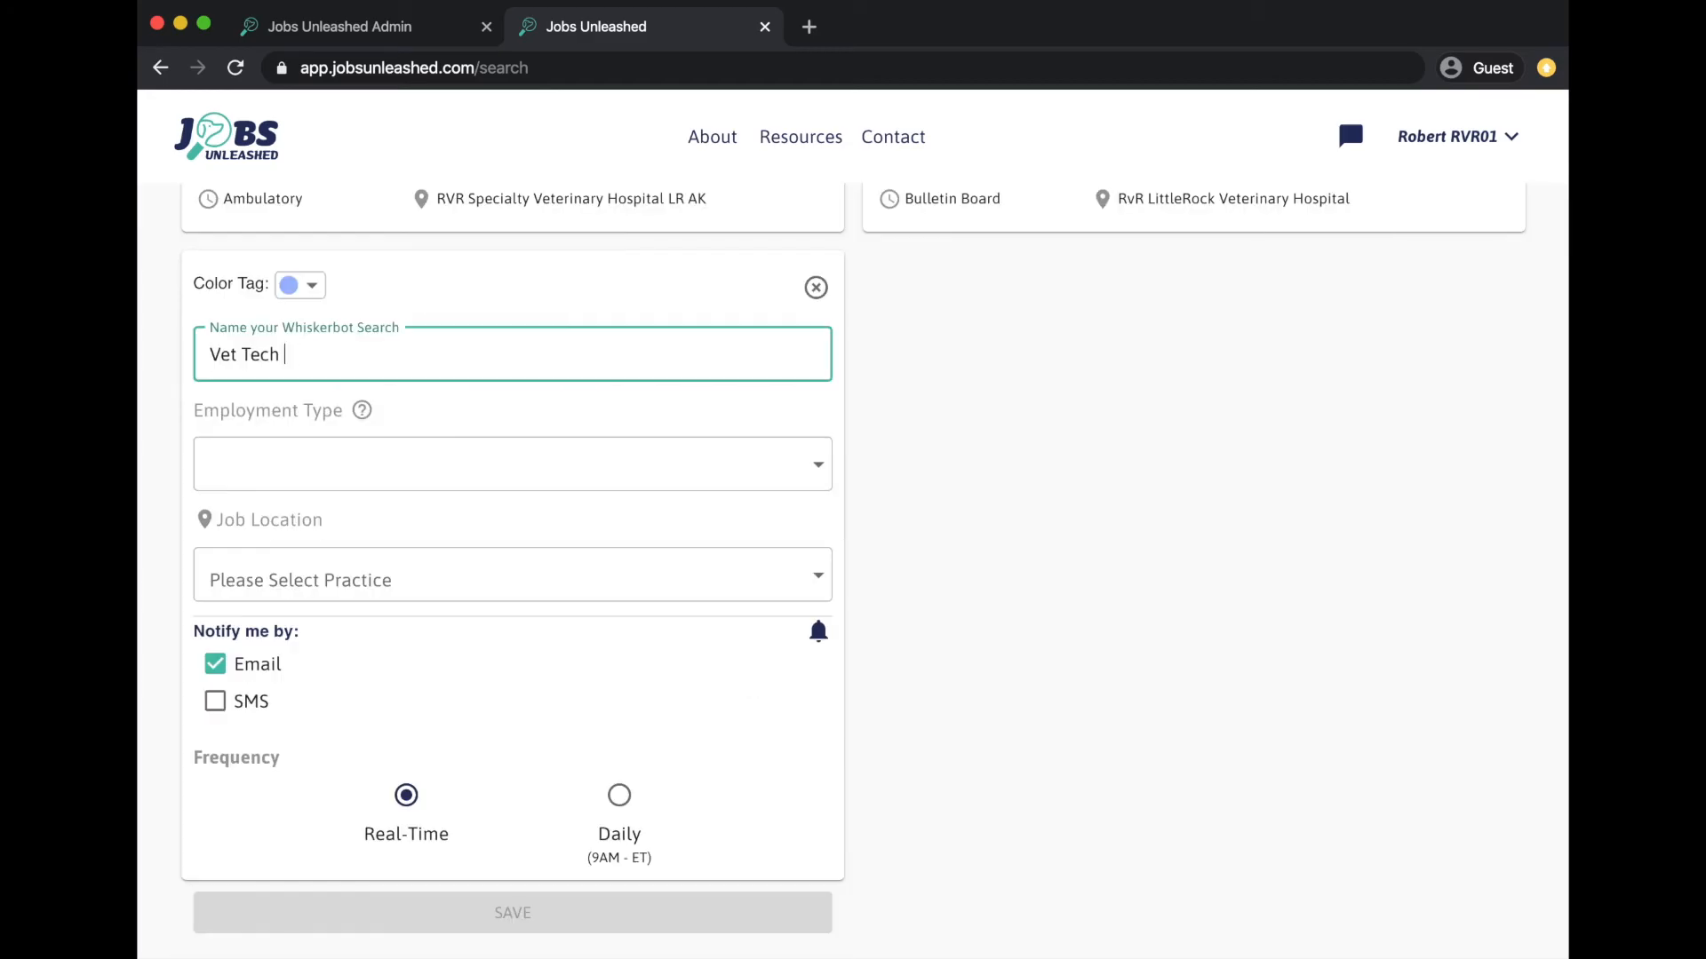
{"action": "left_click", "coordinate": [276, 463]}
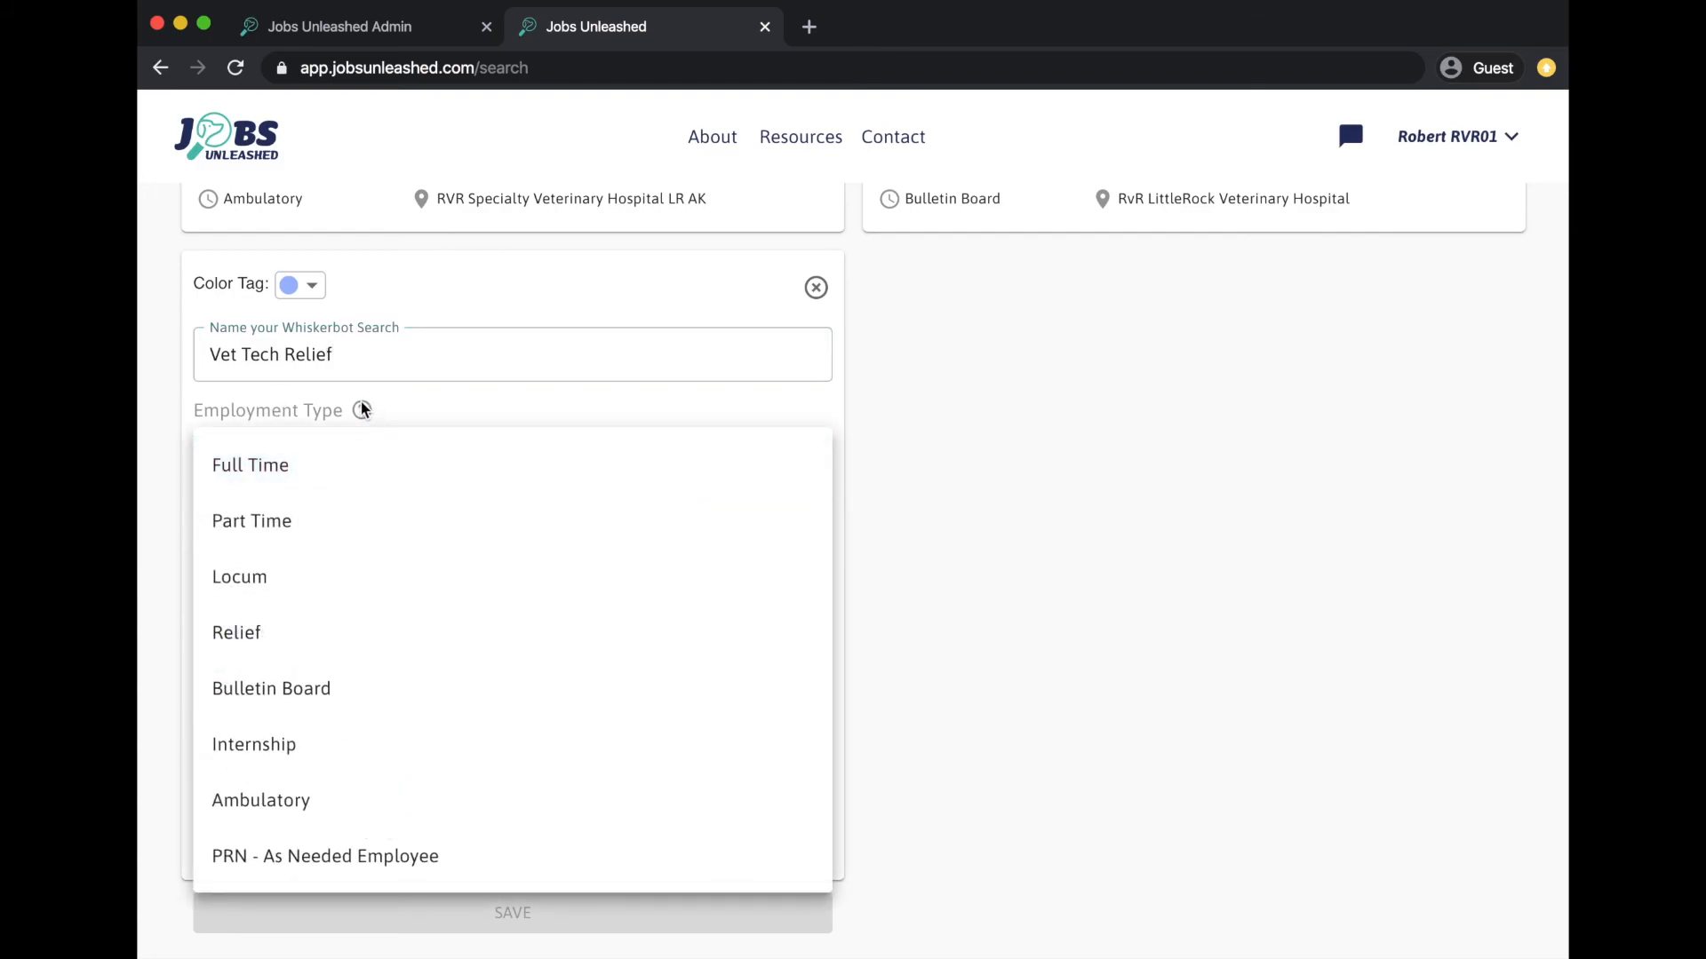
{"action": "left_click", "coordinate": [264, 643]}
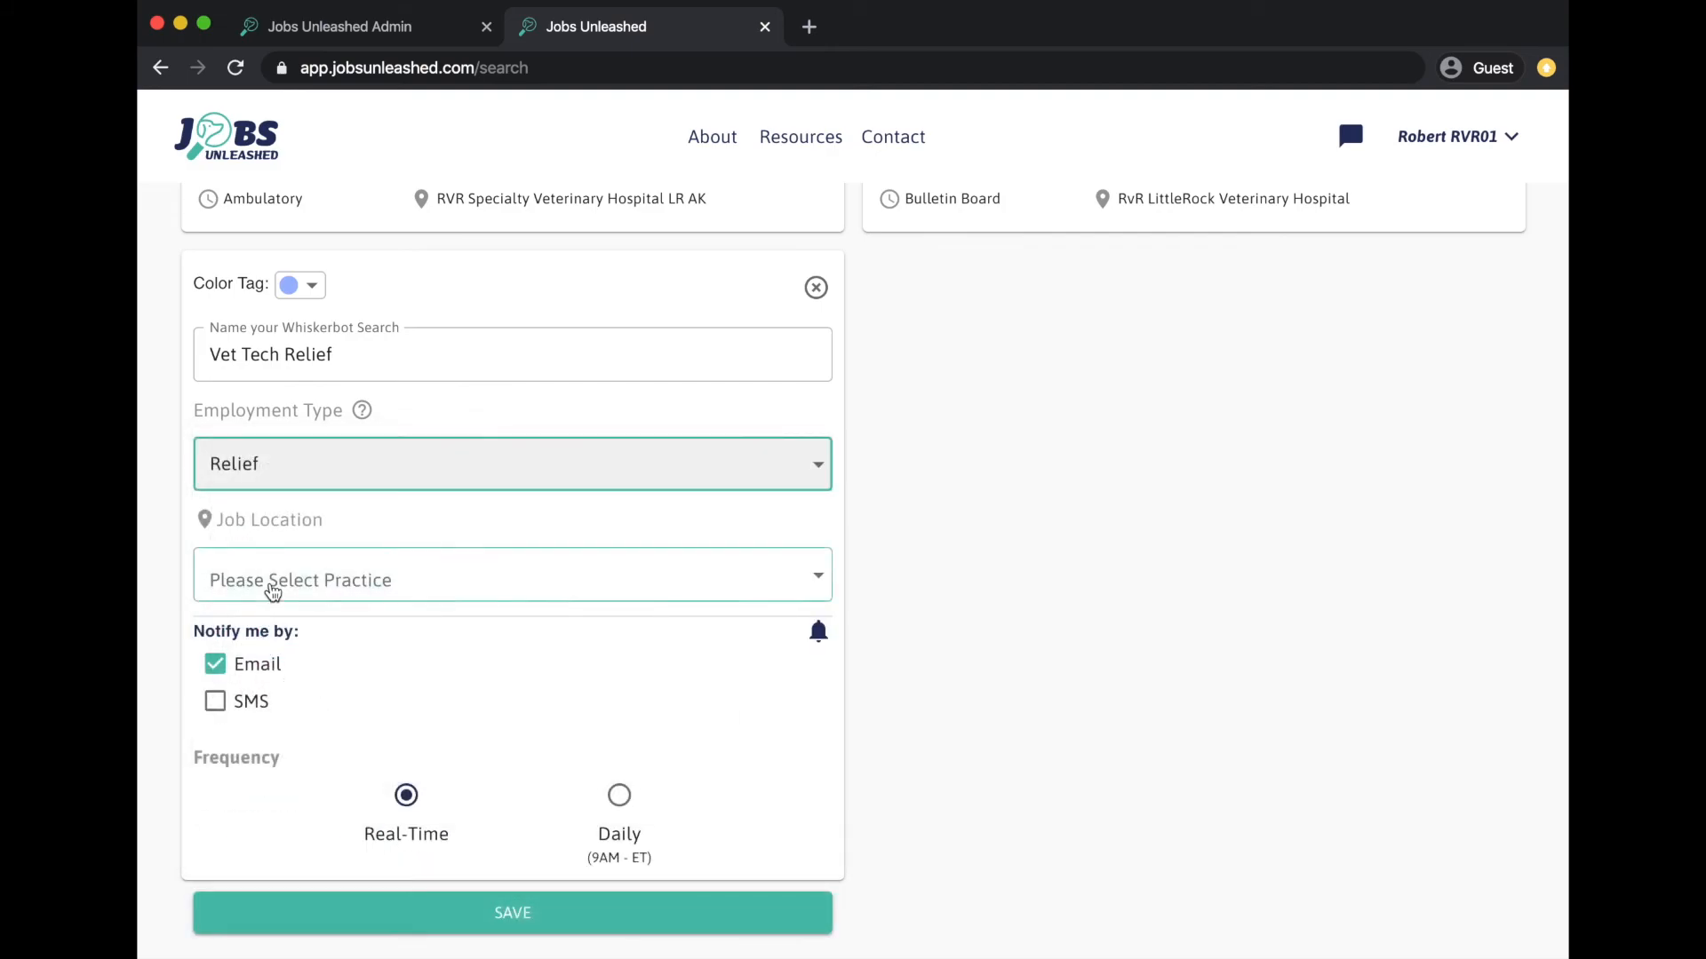
{"action": "left_click", "coordinate": [273, 590]}
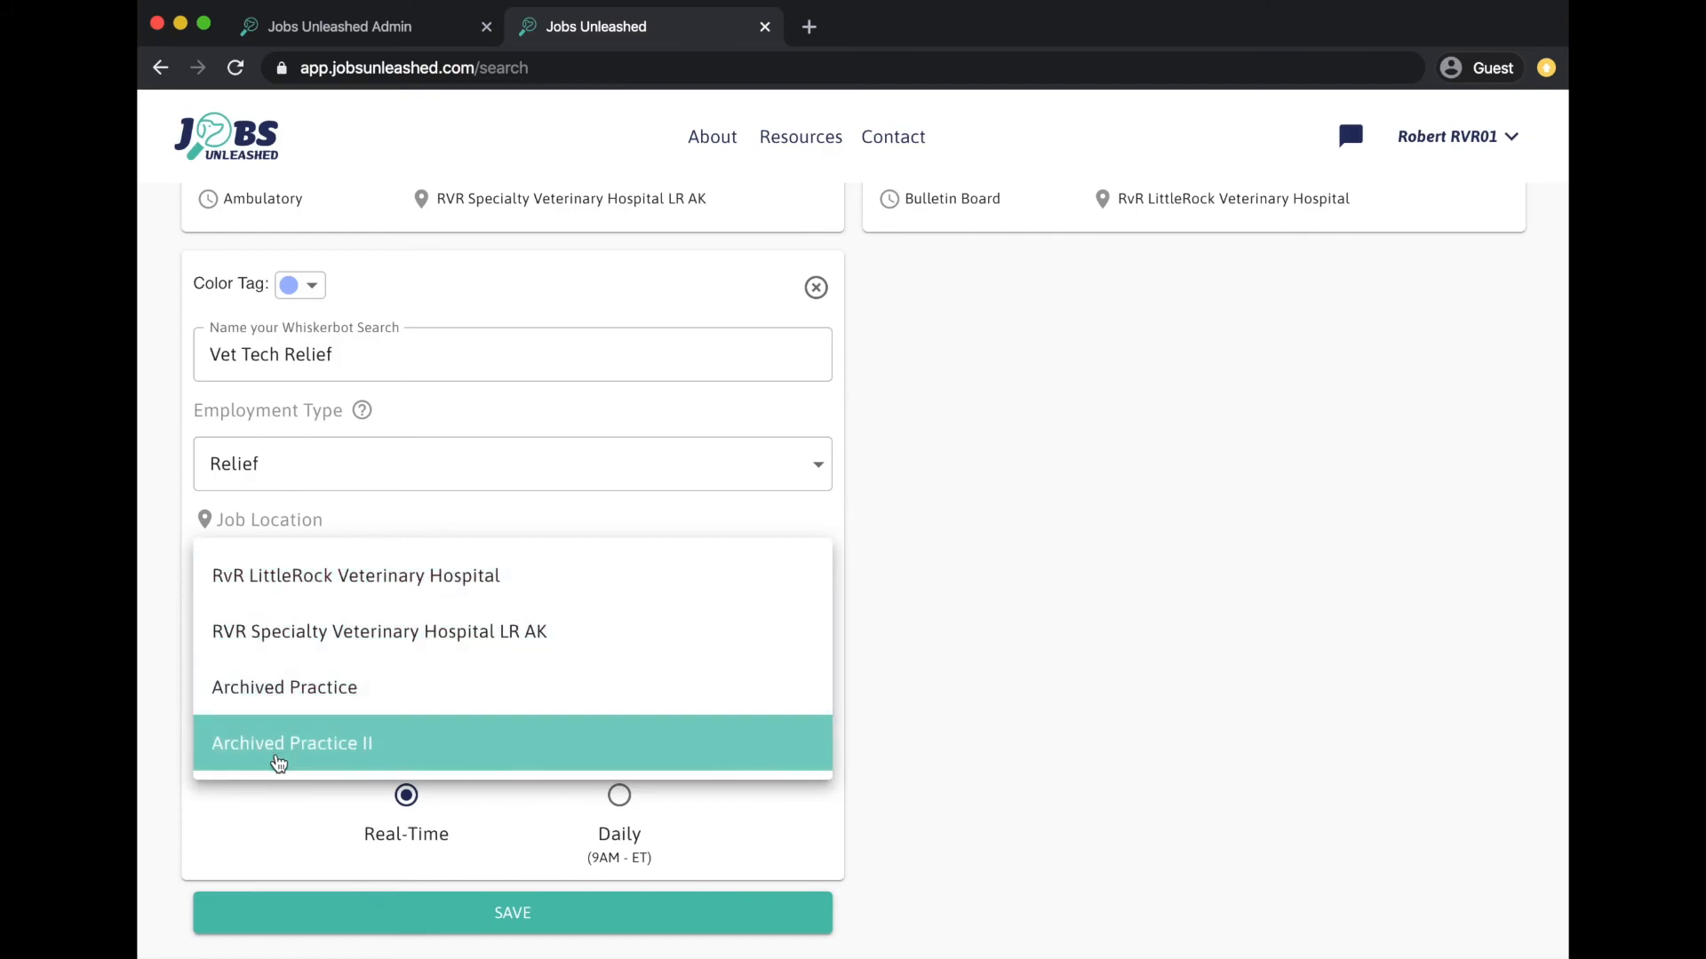
{"action": "left_click", "coordinate": [303, 569]}
- Keep Email-only alerts at Real-Time frequency and save the Whisker Search
{"action": "left_click", "coordinate": [216, 702]}
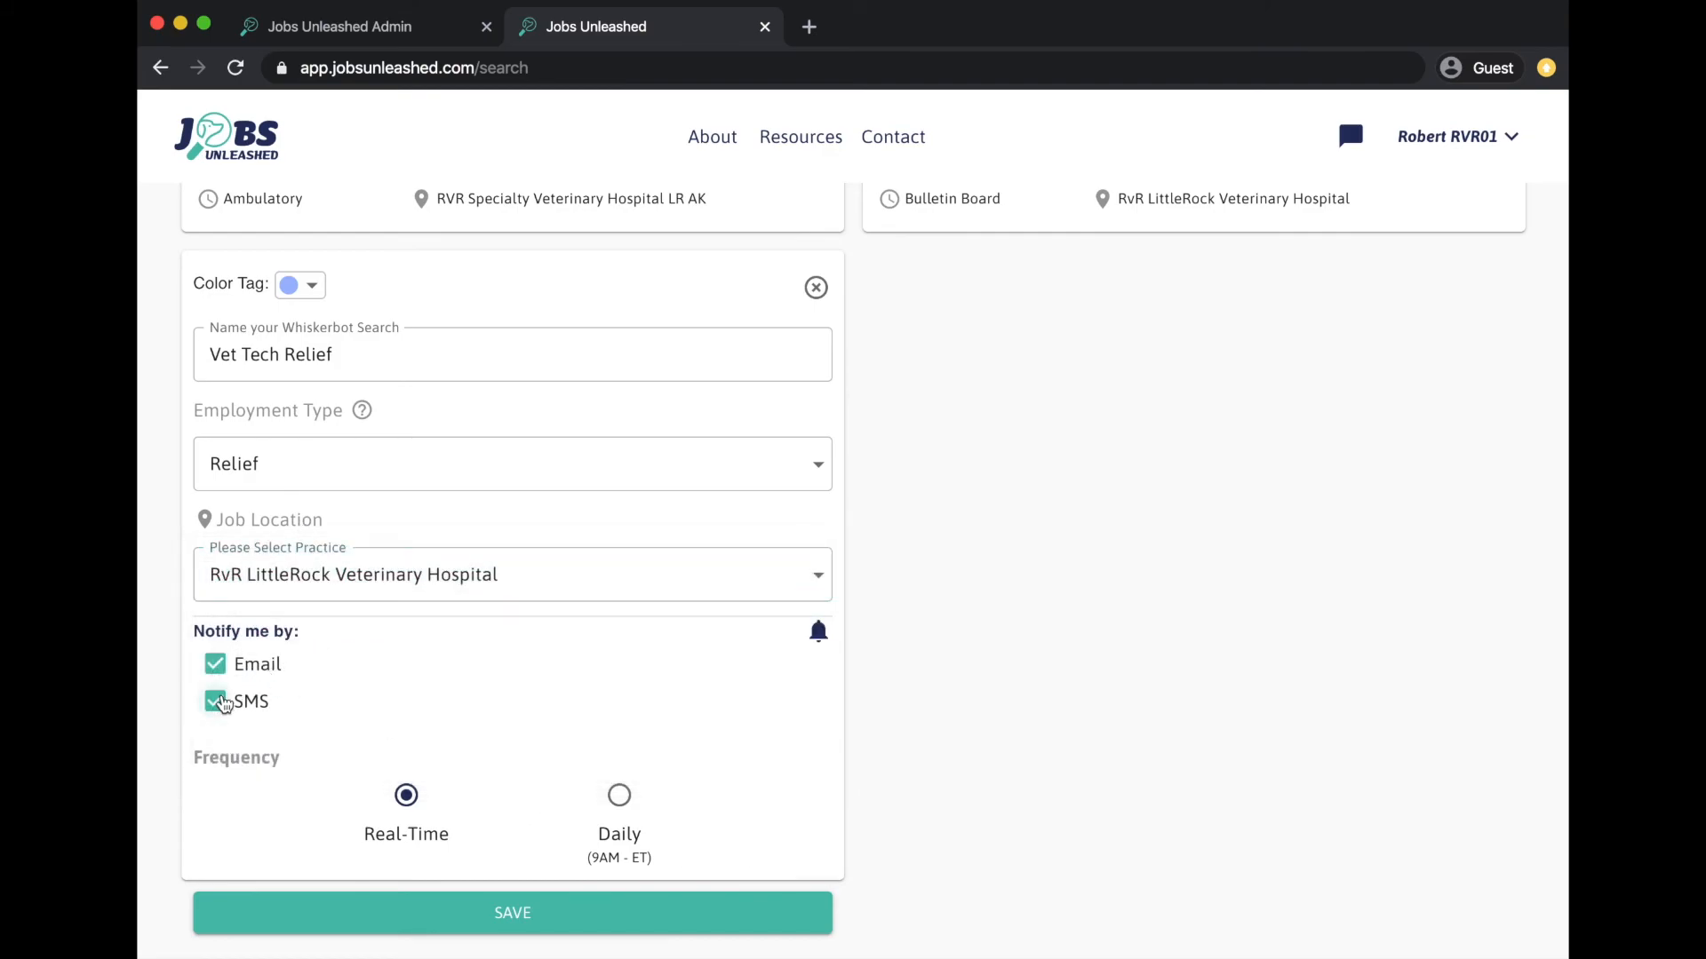
{"action": "left_click", "coordinate": [223, 674]}
{"action": "left_click", "coordinate": [223, 673]}
{"action": "left_click", "coordinate": [216, 704]}
{"action": "left_click", "coordinate": [621, 803]}
{"action": "left_click", "coordinate": [407, 799]}
{"action": "left_click", "coordinate": [465, 914]}
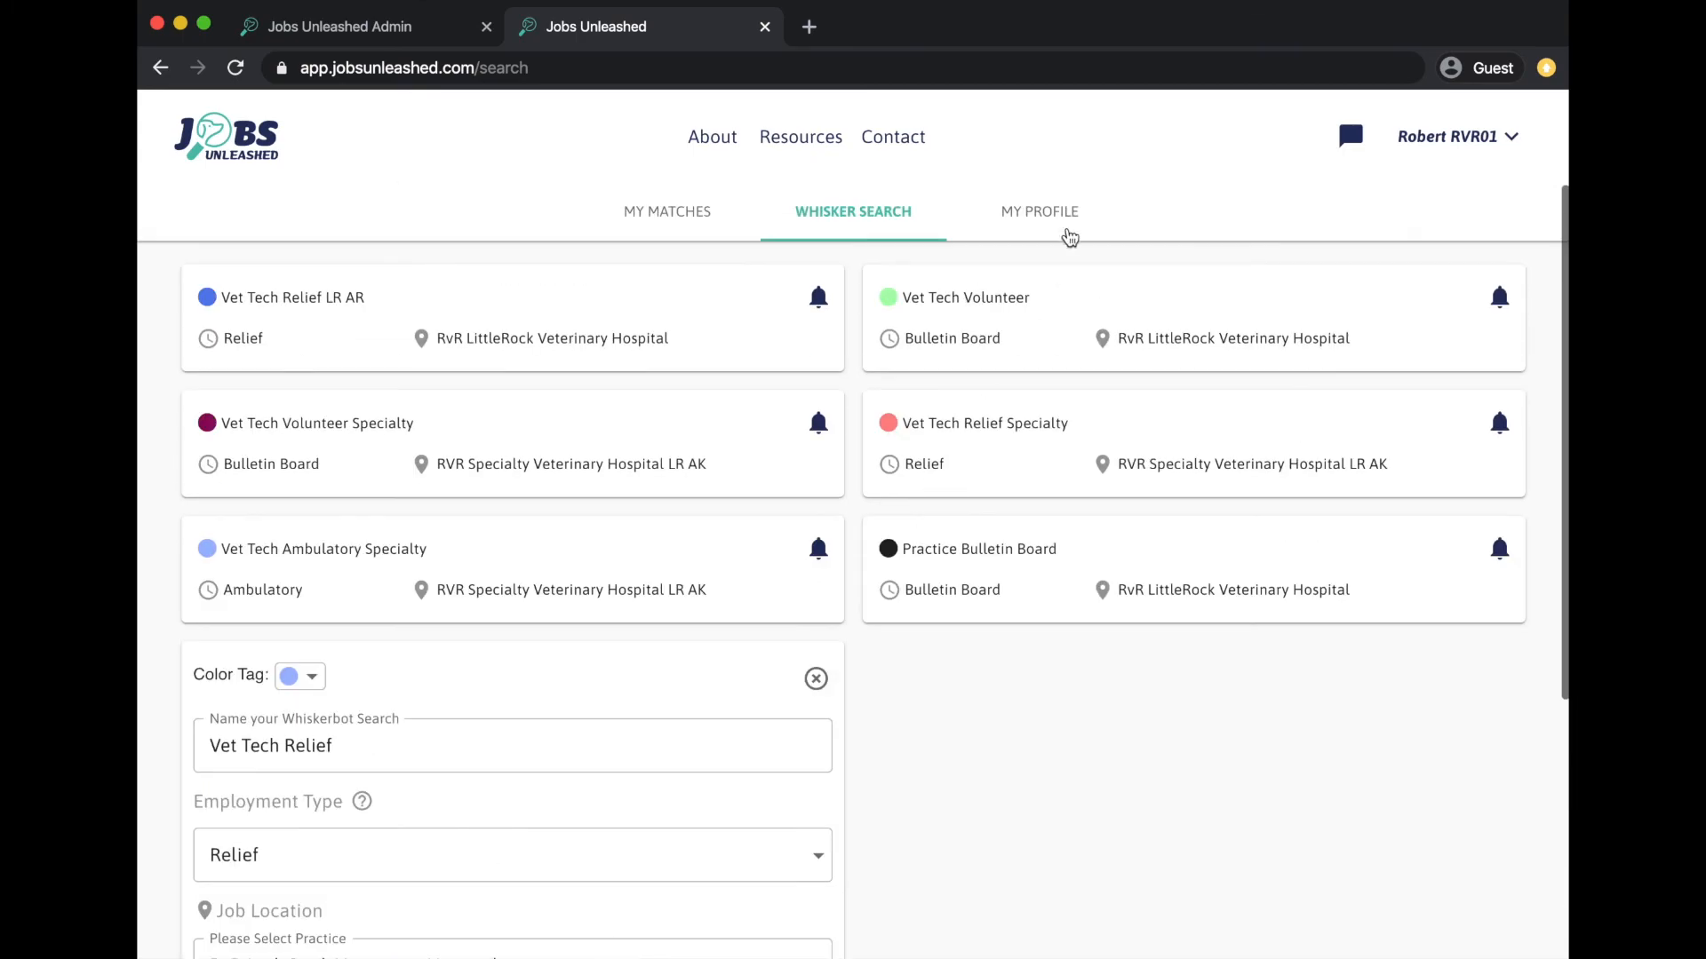
{"action": "left_click", "coordinate": [1077, 214]}
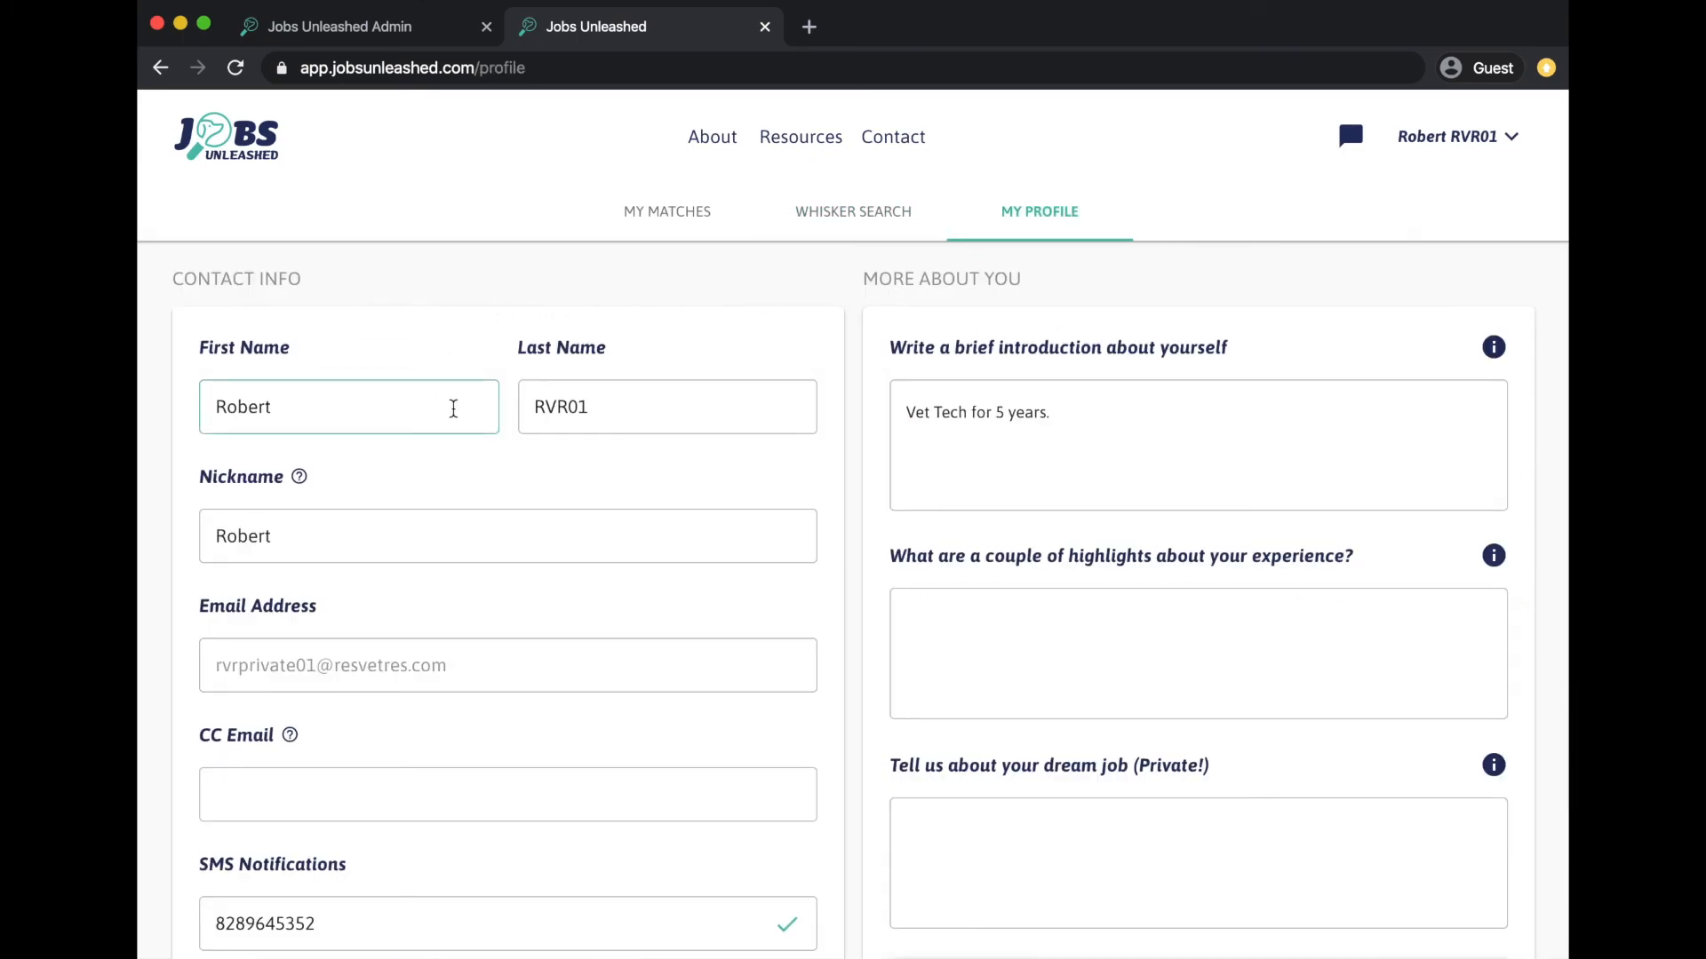
{"action": "scroll", "coordinate": [503, 495], "scroll_direction": "down", "scroll_amount": 3}
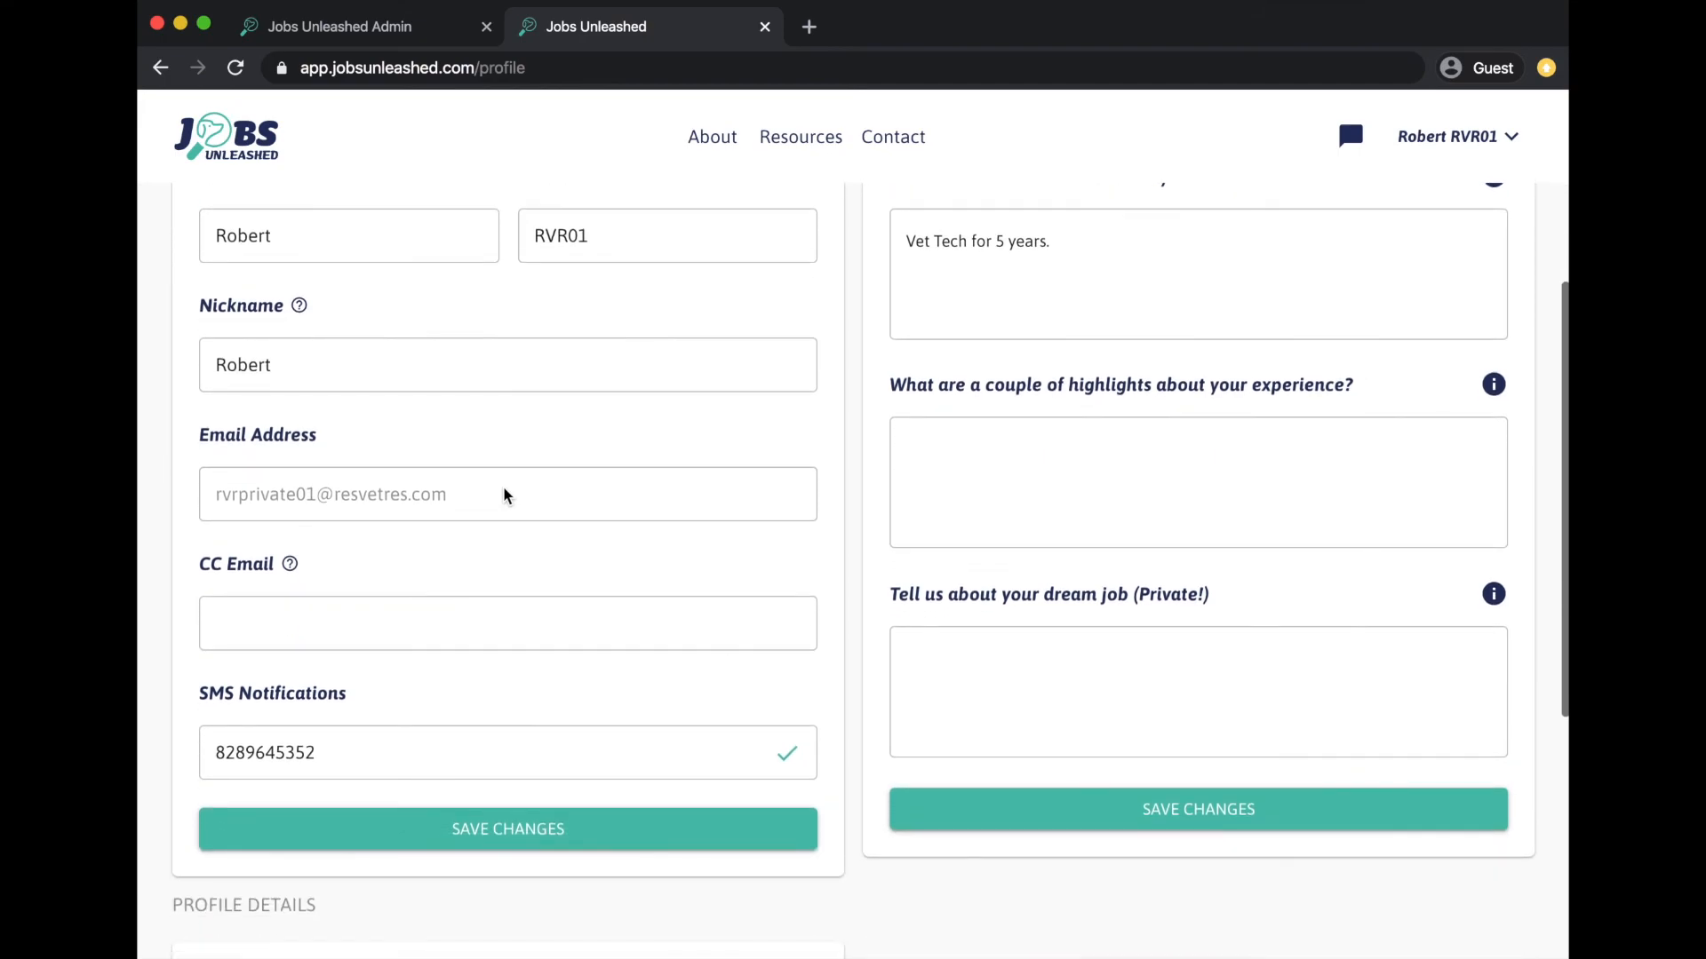
{"action": "left_click", "coordinate": [355, 616]}
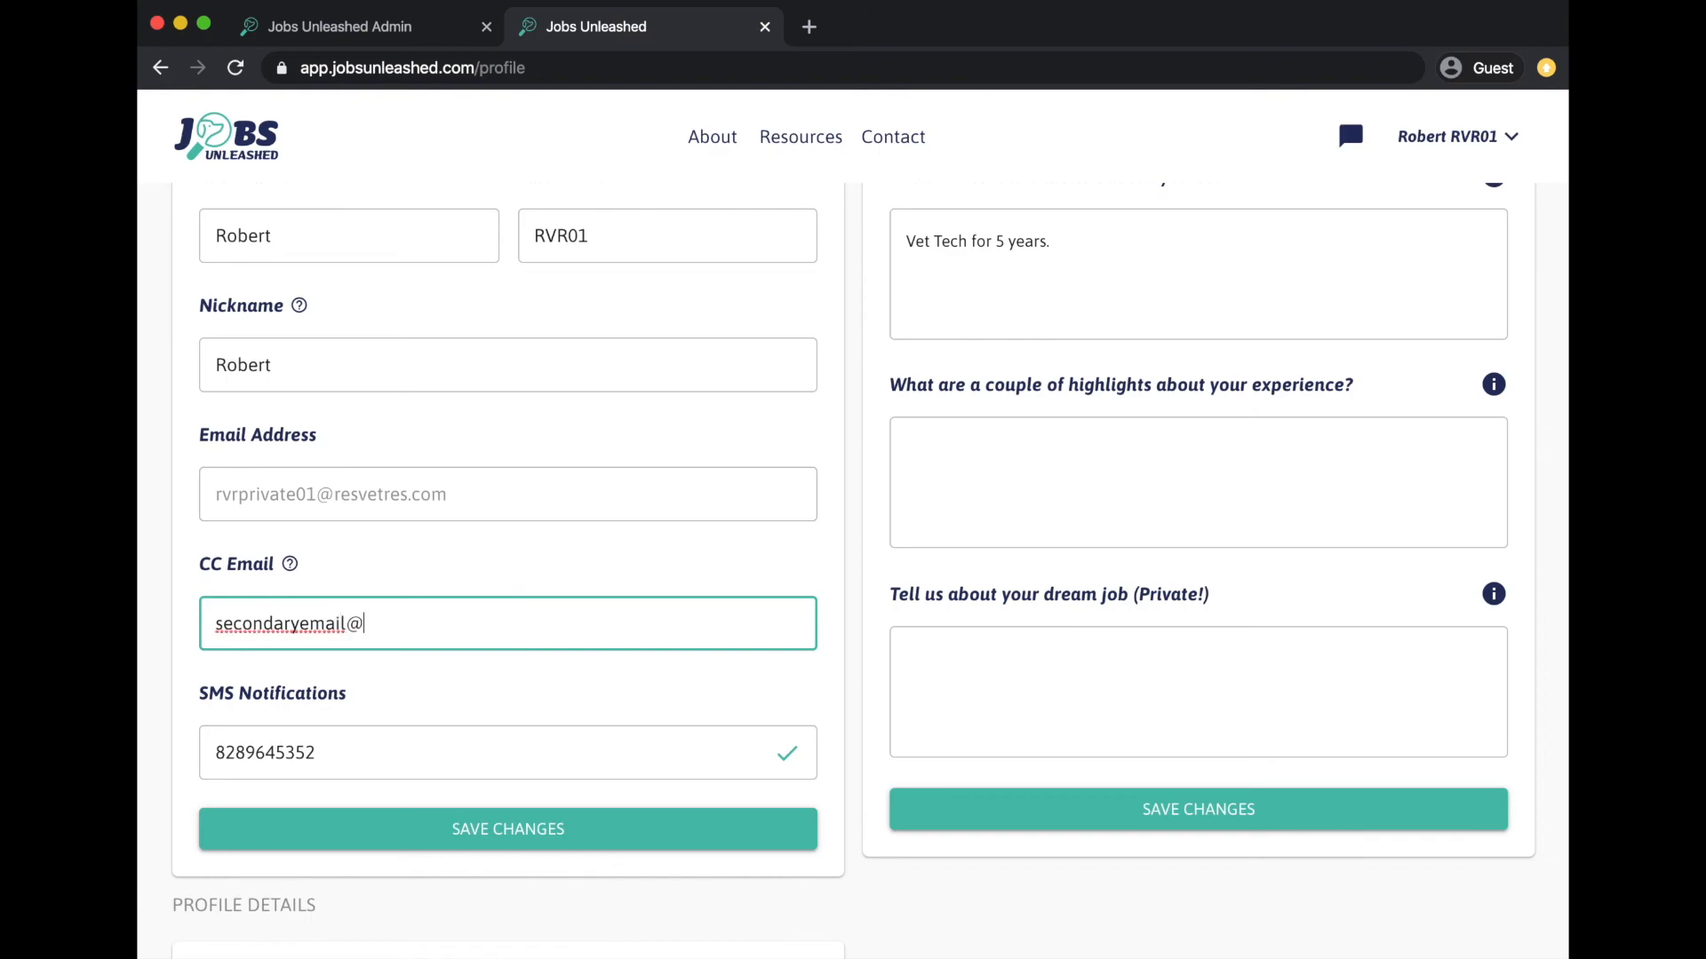
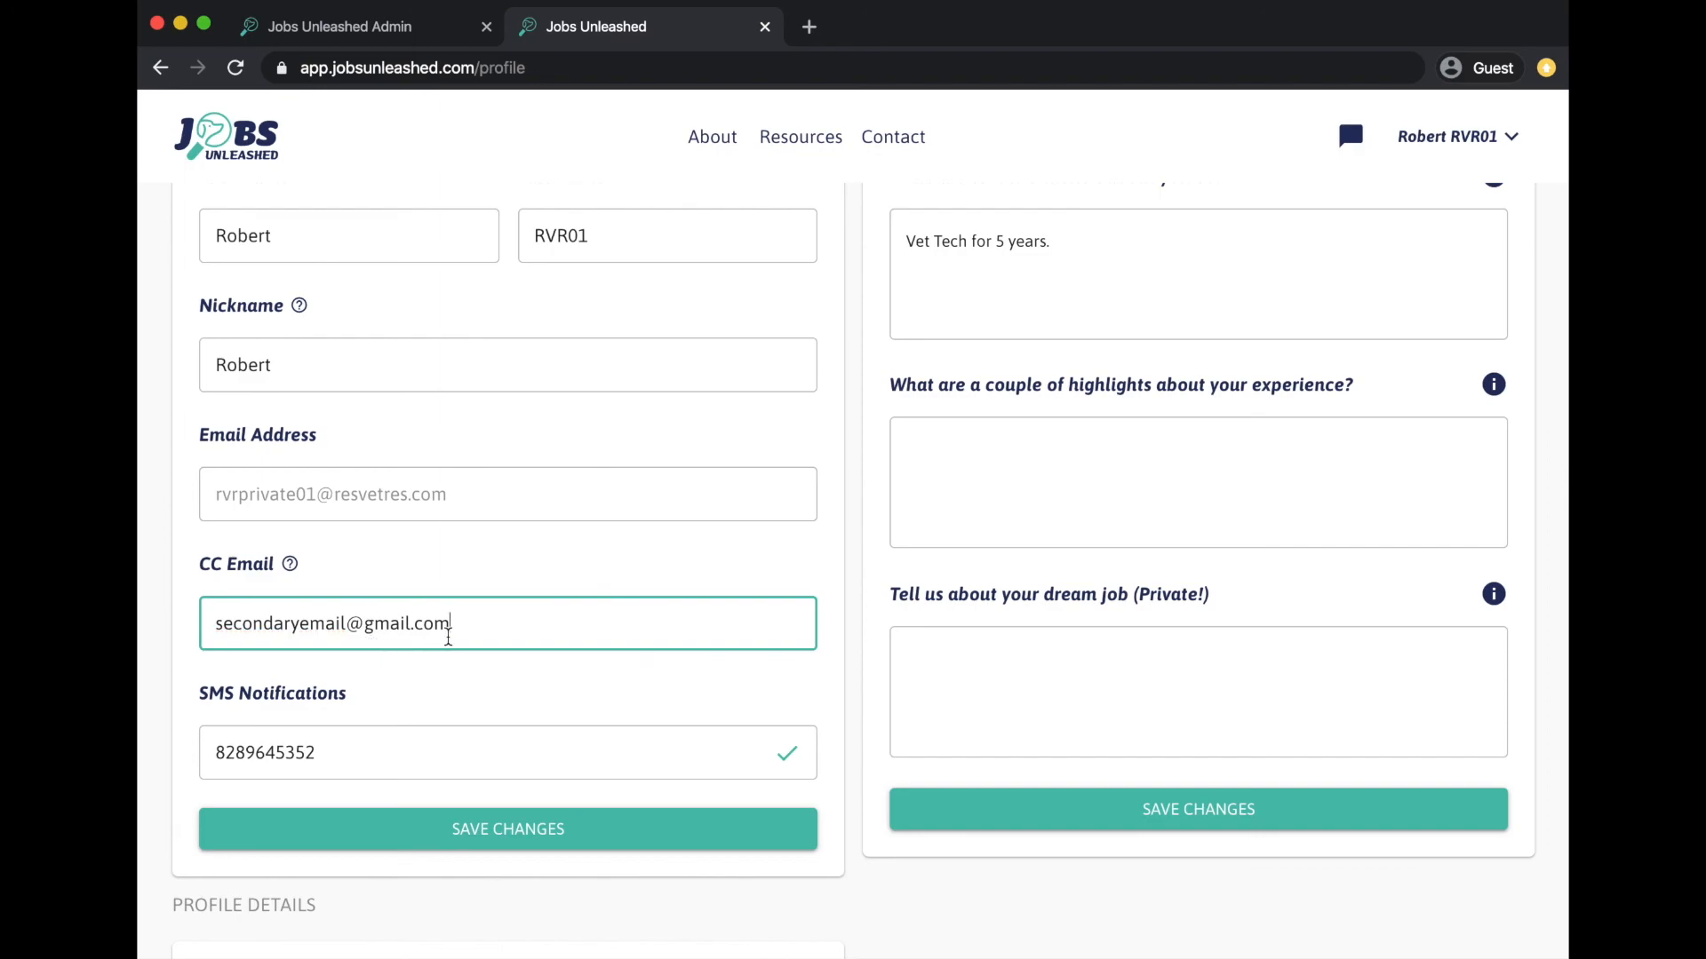
{"action": "key", "text": "super+a"}
{"action": "key", "text": "BackSpace"}
{"action": "scroll", "coordinate": [1055, 652], "scroll_direction": "up", "scroll_amount": 2}
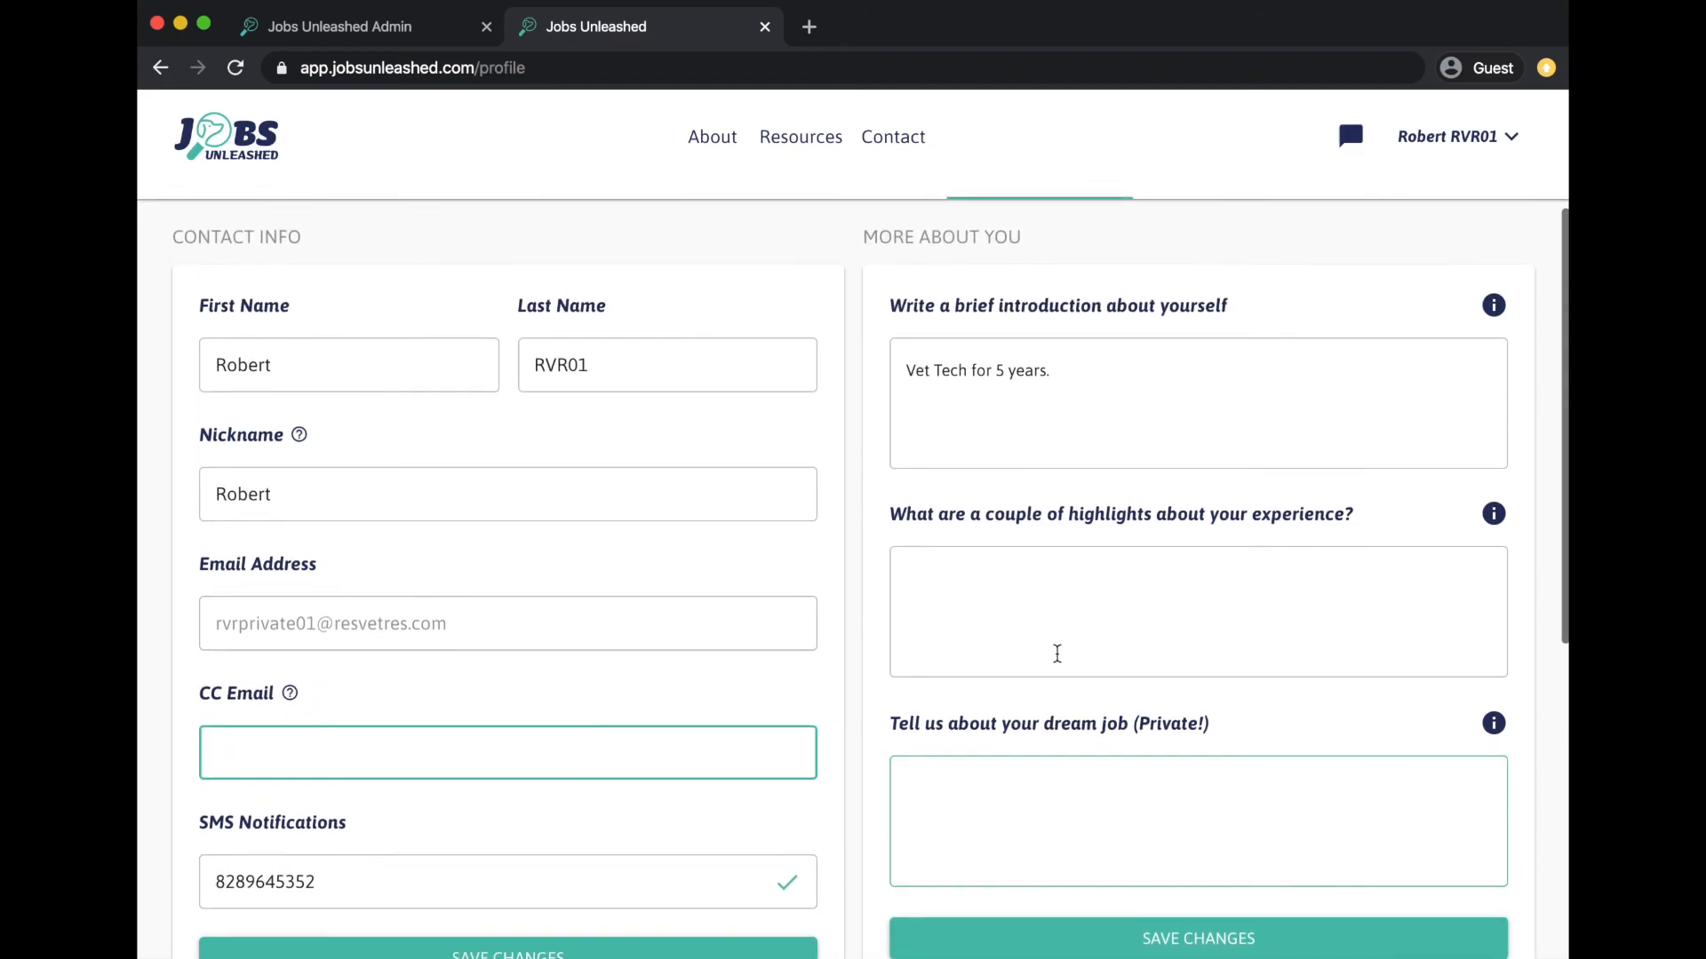
{"action": "scroll", "coordinate": [1071, 480], "scroll_direction": "down", "scroll_amount": 3}
{"action": "scroll", "coordinate": [1067, 515], "scroll_direction": "down", "scroll_amount": 5}
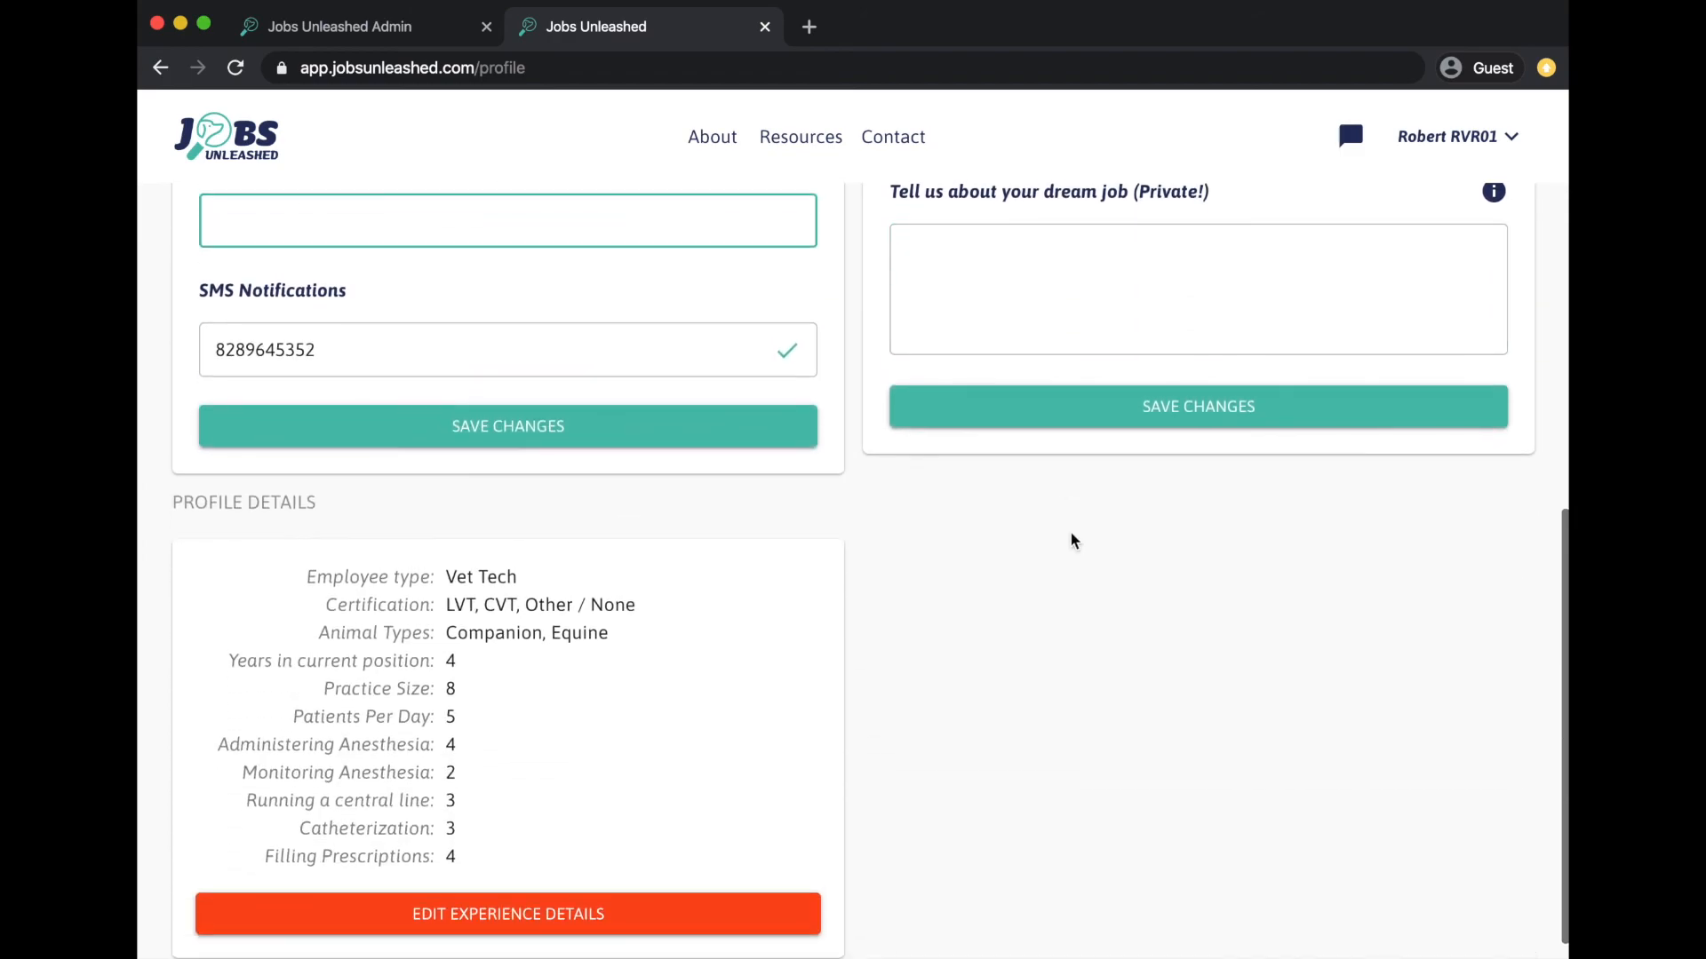
- Keeping the Vet Tech role, rate central line 3, monitoring anesthesia 2 and catheterization 3
{"action": "left_click", "coordinate": [611, 893]}
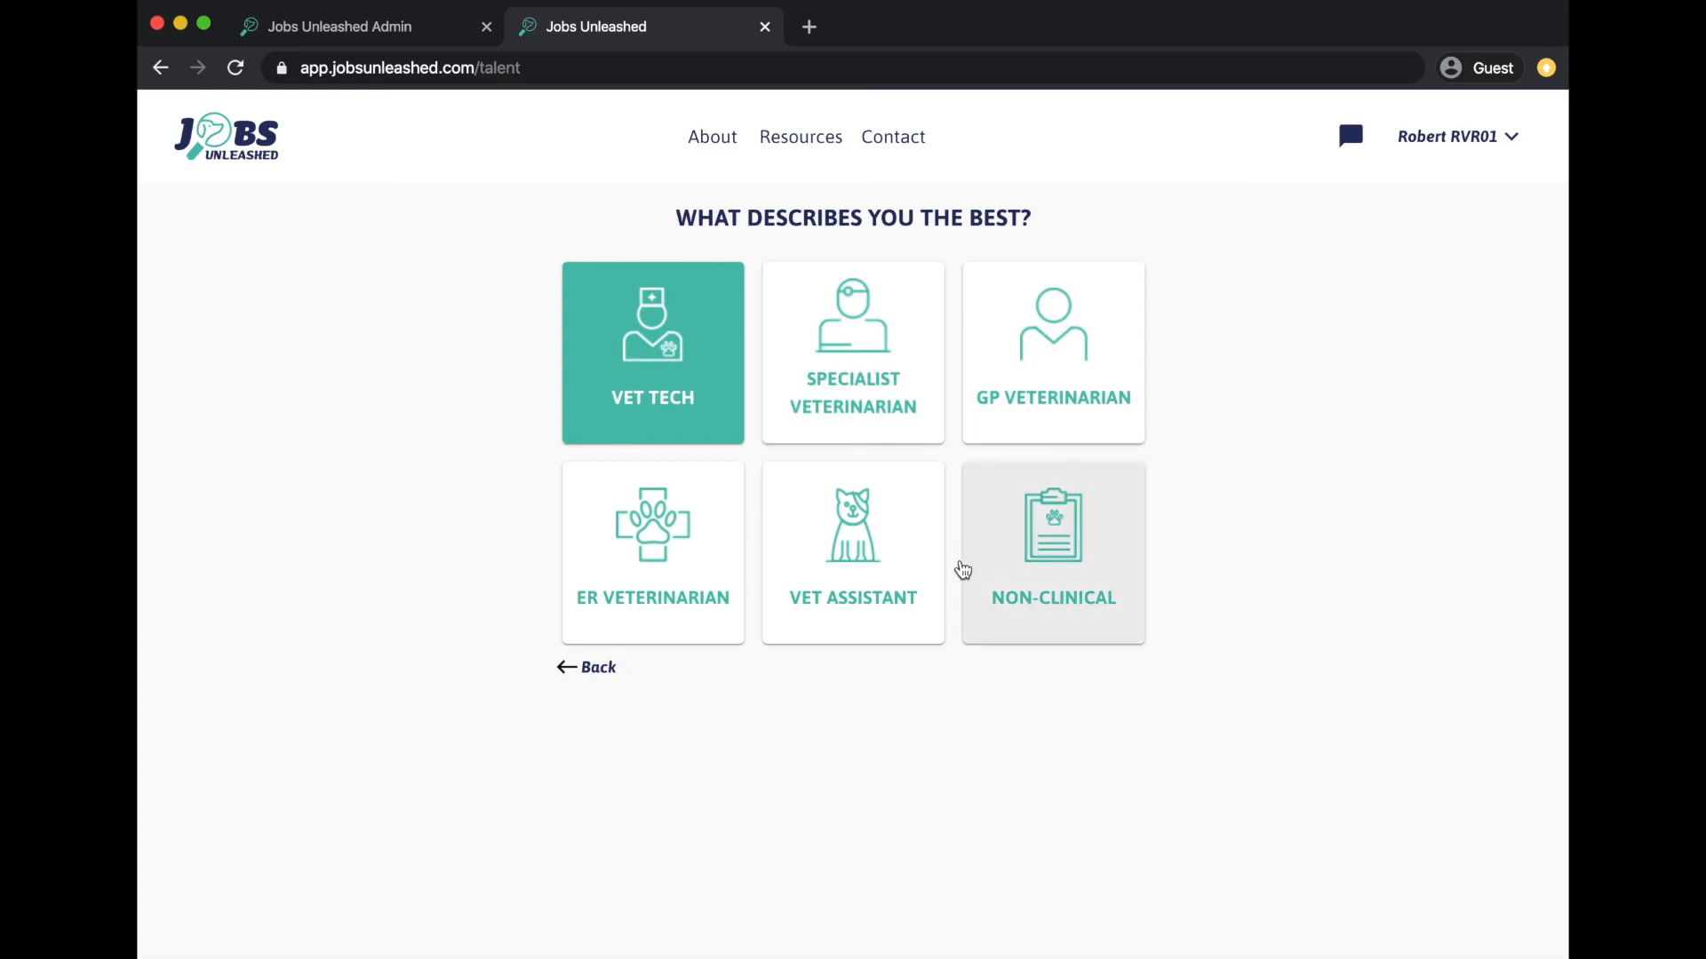
{"action": "left_click", "coordinate": [673, 399]}
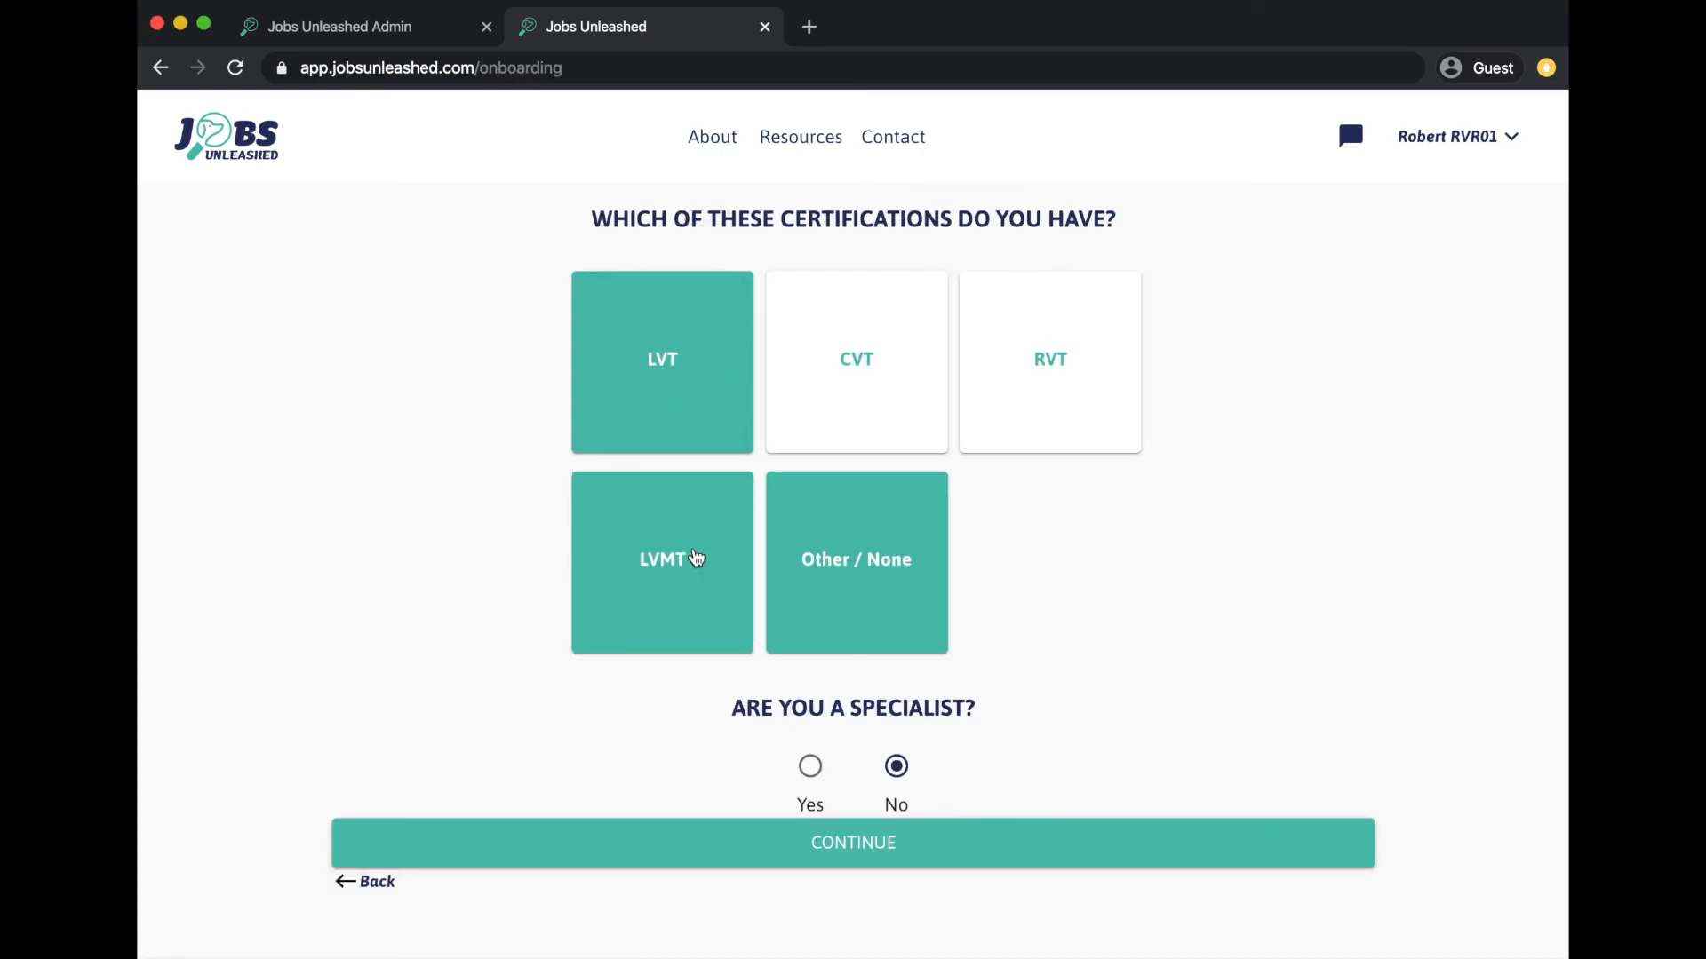
{"action": "left_click", "coordinate": [811, 844]}
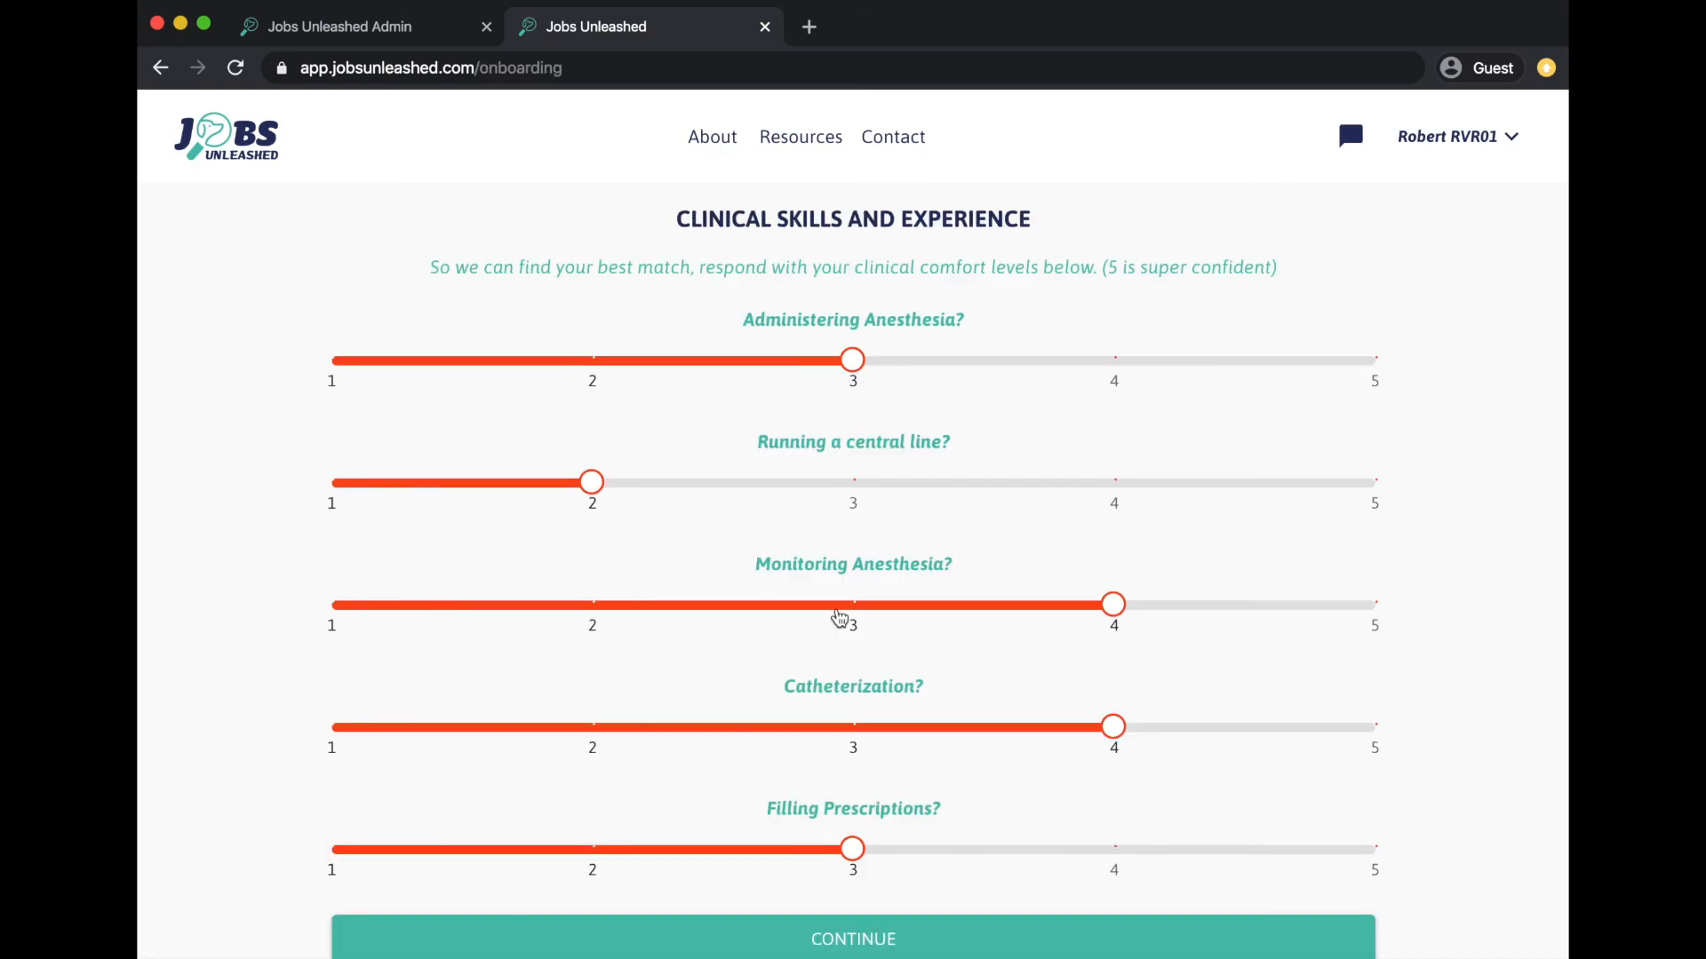
{"action": "left_click", "coordinate": [846, 490]}
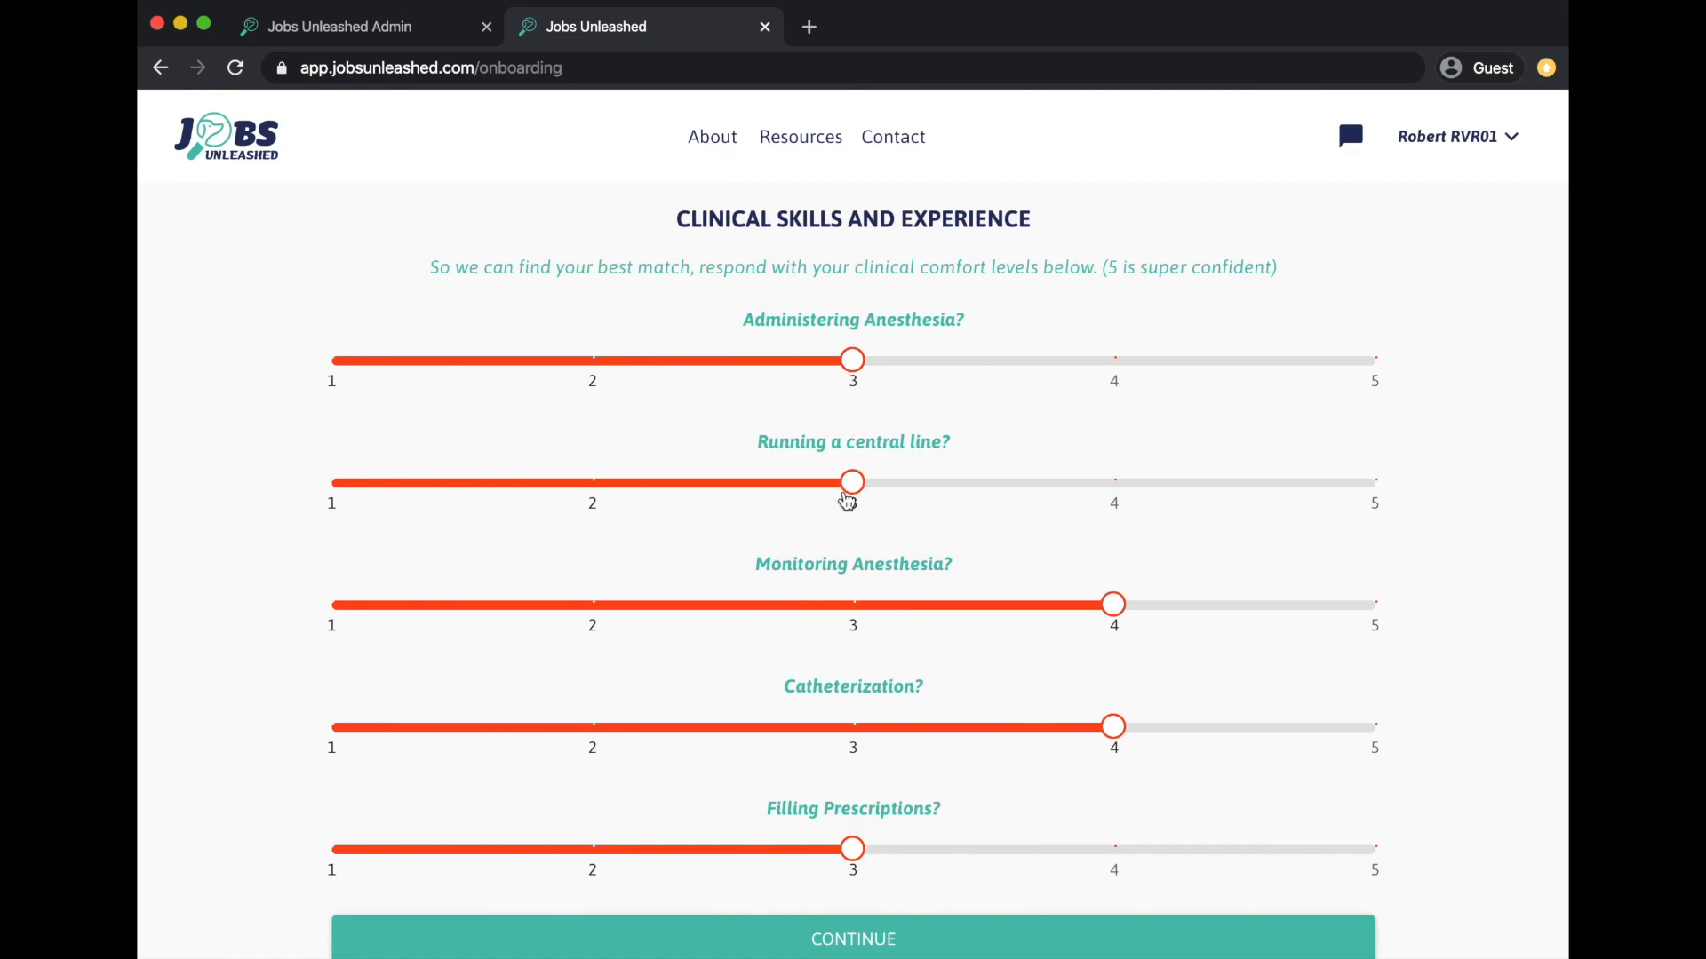
{"action": "left_click", "coordinate": [591, 607]}
{"action": "left_click", "coordinate": [849, 730]}
{"action": "scroll", "coordinate": [850, 731], "scroll_direction": "down", "scroll_amount": 1}
{"action": "left_click", "coordinate": [856, 897]}
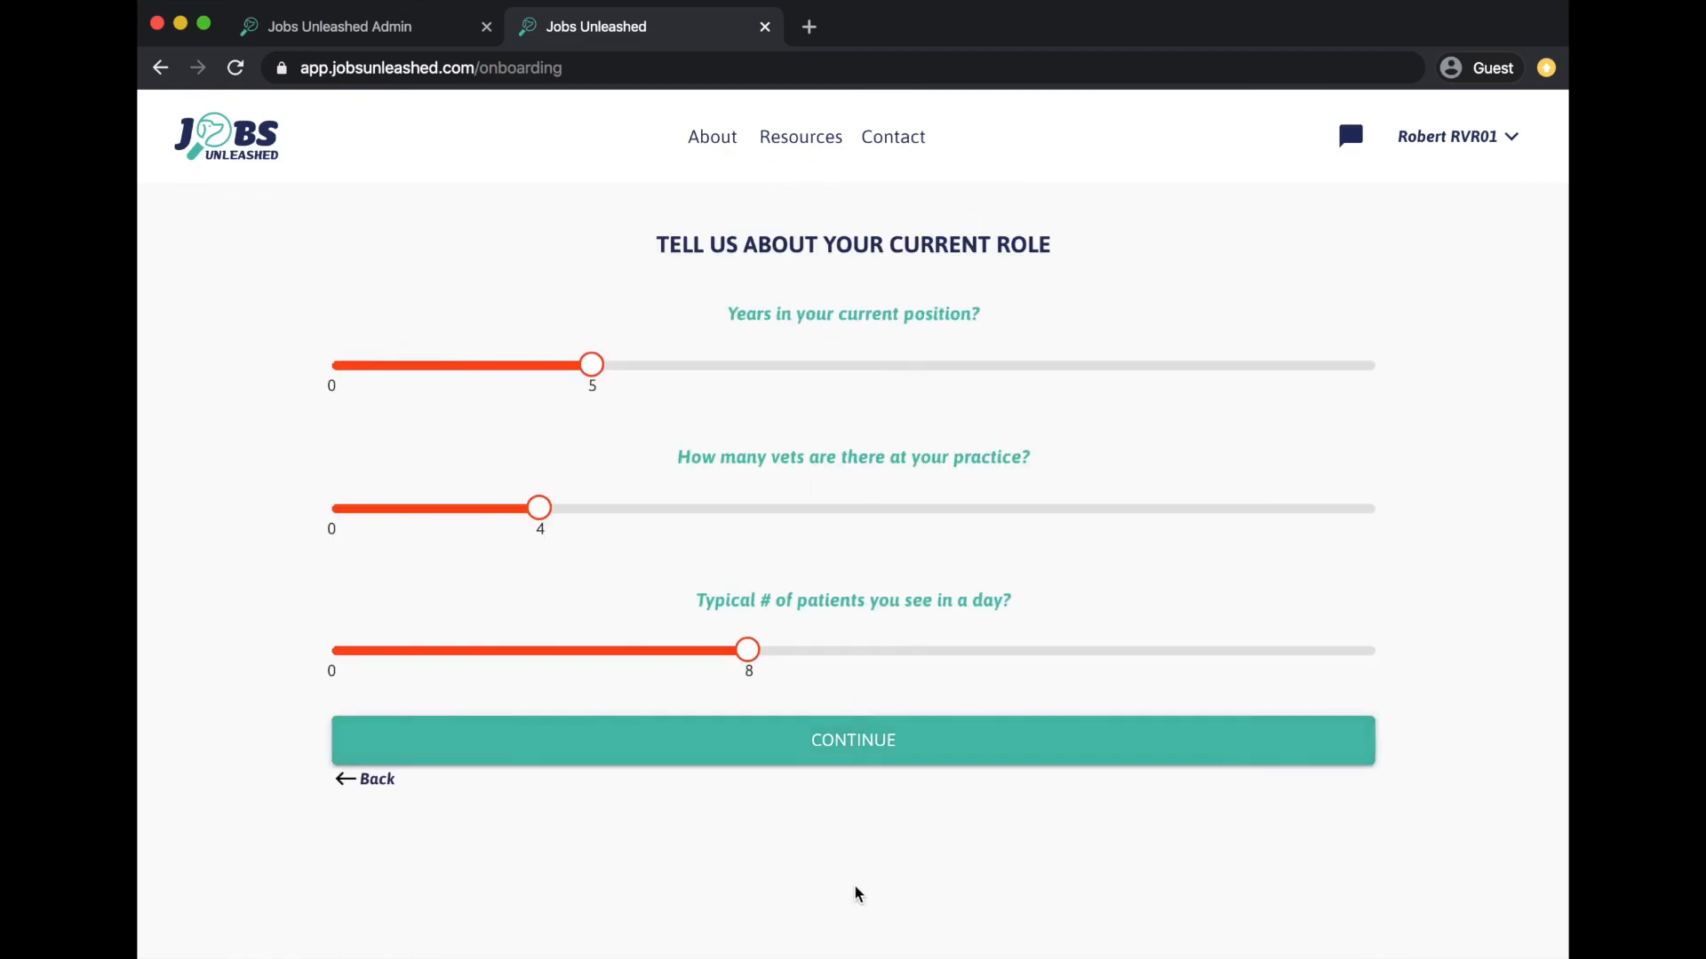
- Set 7 years in current position and 10 vets at the practice, then finish the update
{"action": "left_click", "coordinate": [704, 372]}
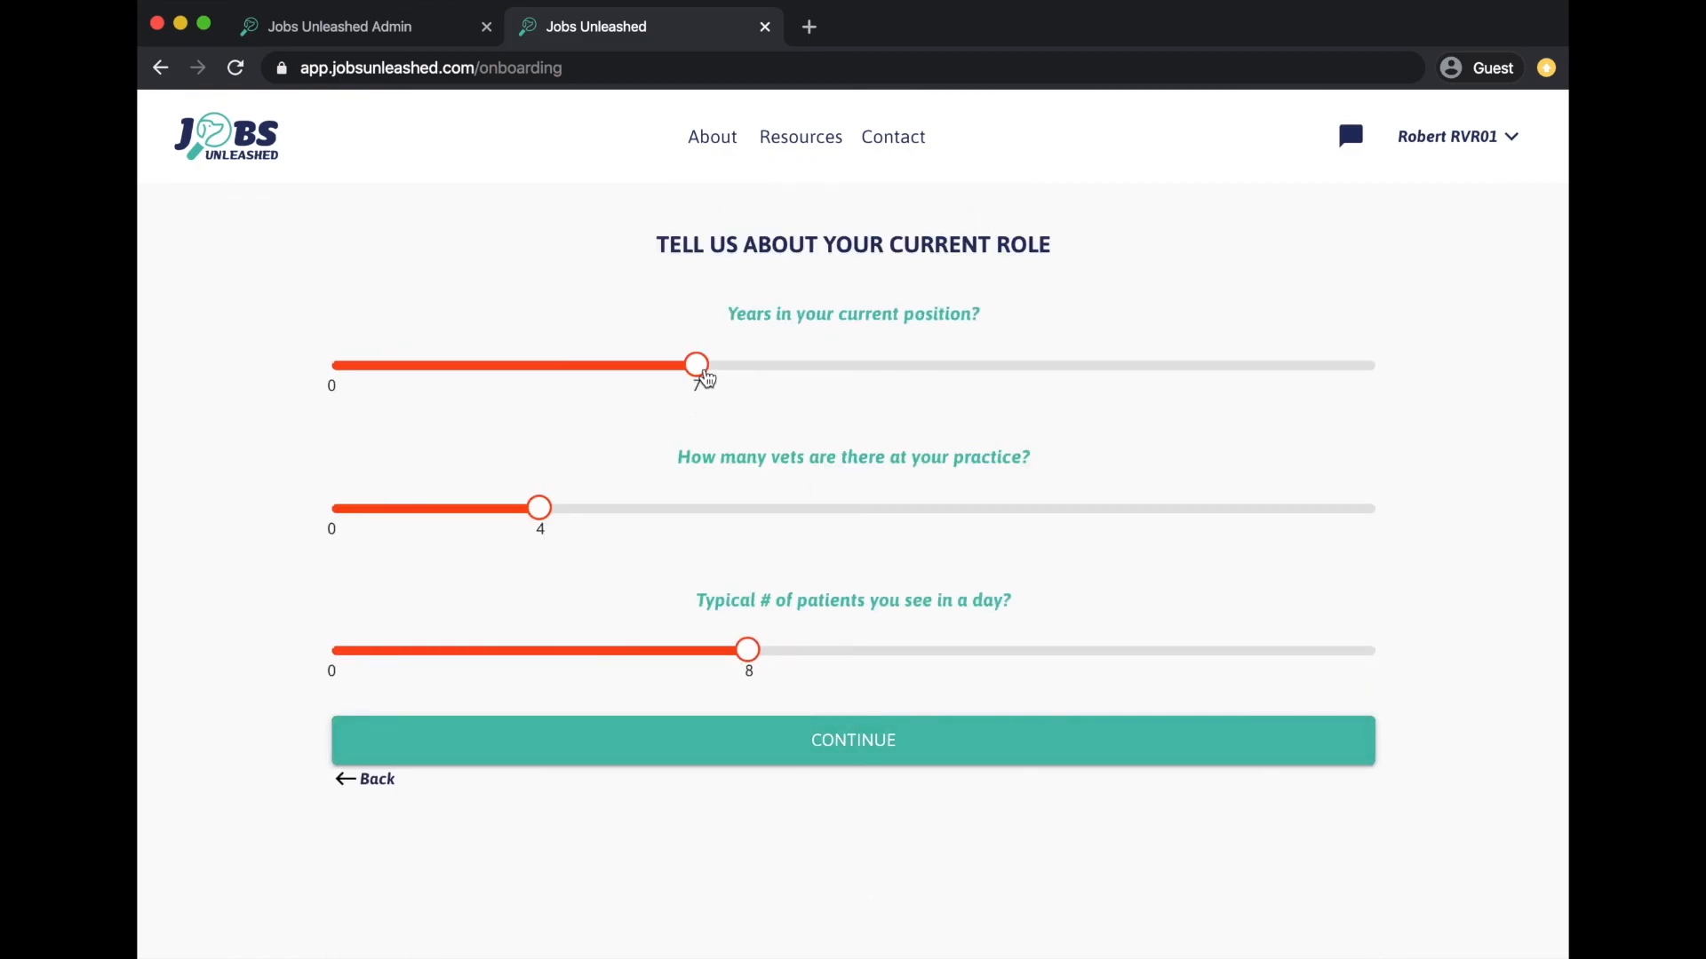
{"action": "left_click", "coordinate": [647, 514]}
{"action": "left_click", "coordinate": [832, 514]}
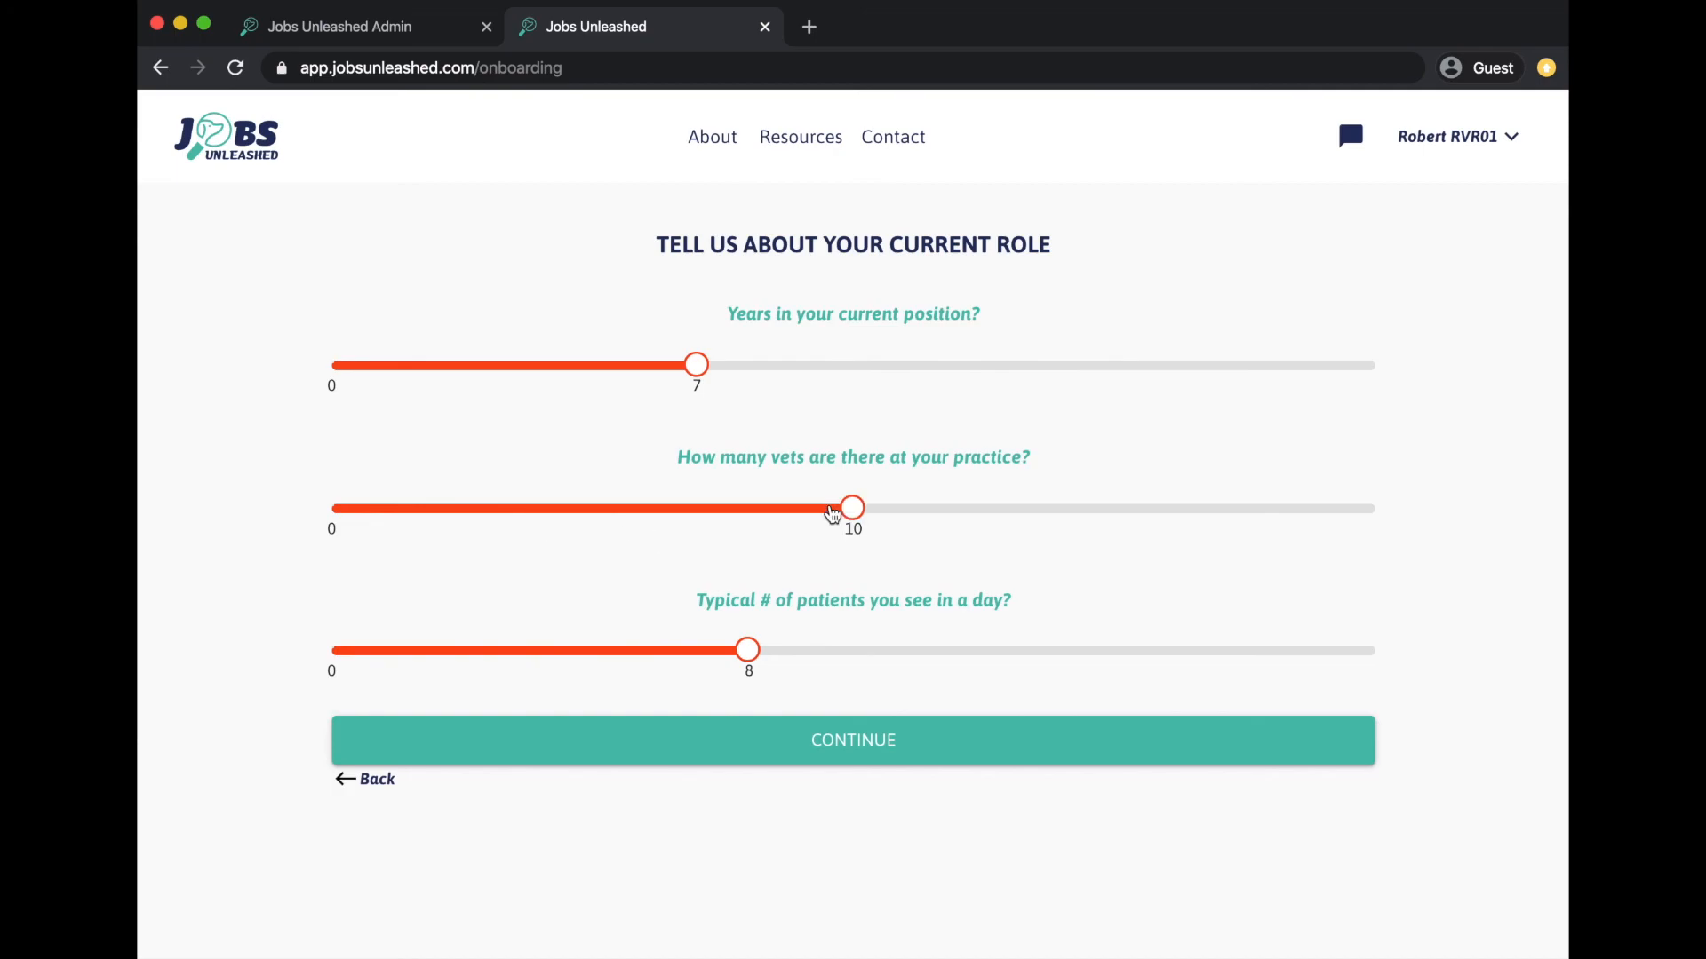
{"action": "left_click", "coordinate": [797, 753]}
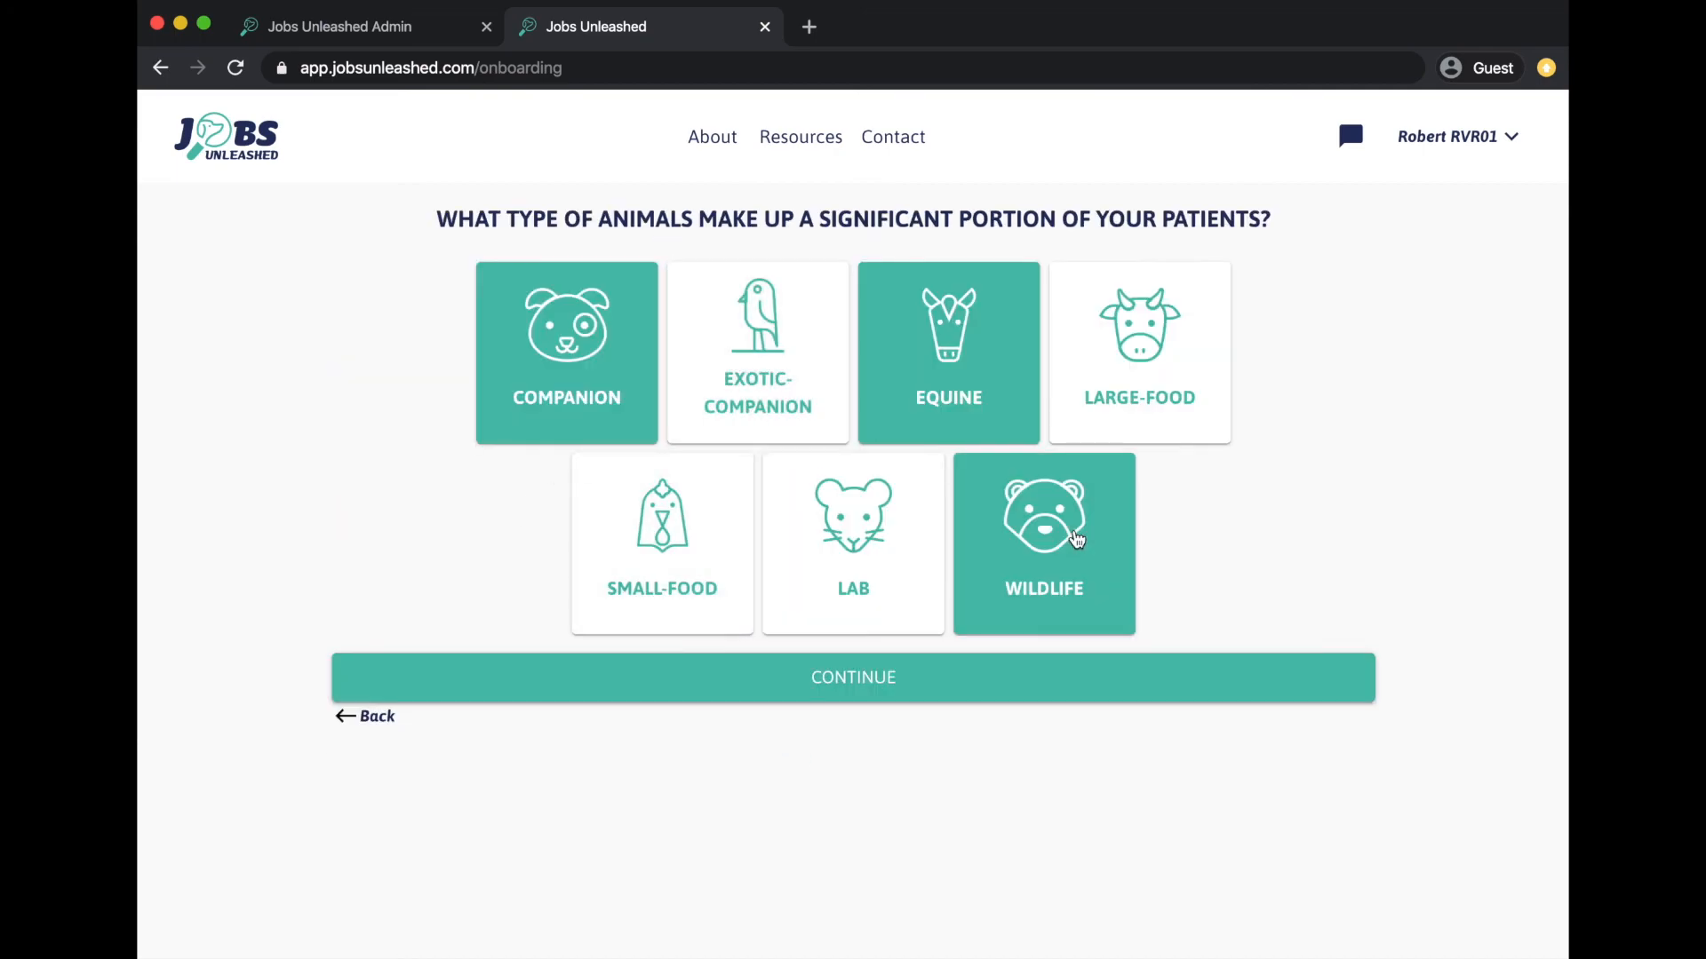
{"action": "left_click", "coordinate": [750, 680]}
{"action": "scroll", "coordinate": [751, 678], "scroll_direction": "down", "scroll_amount": 7}
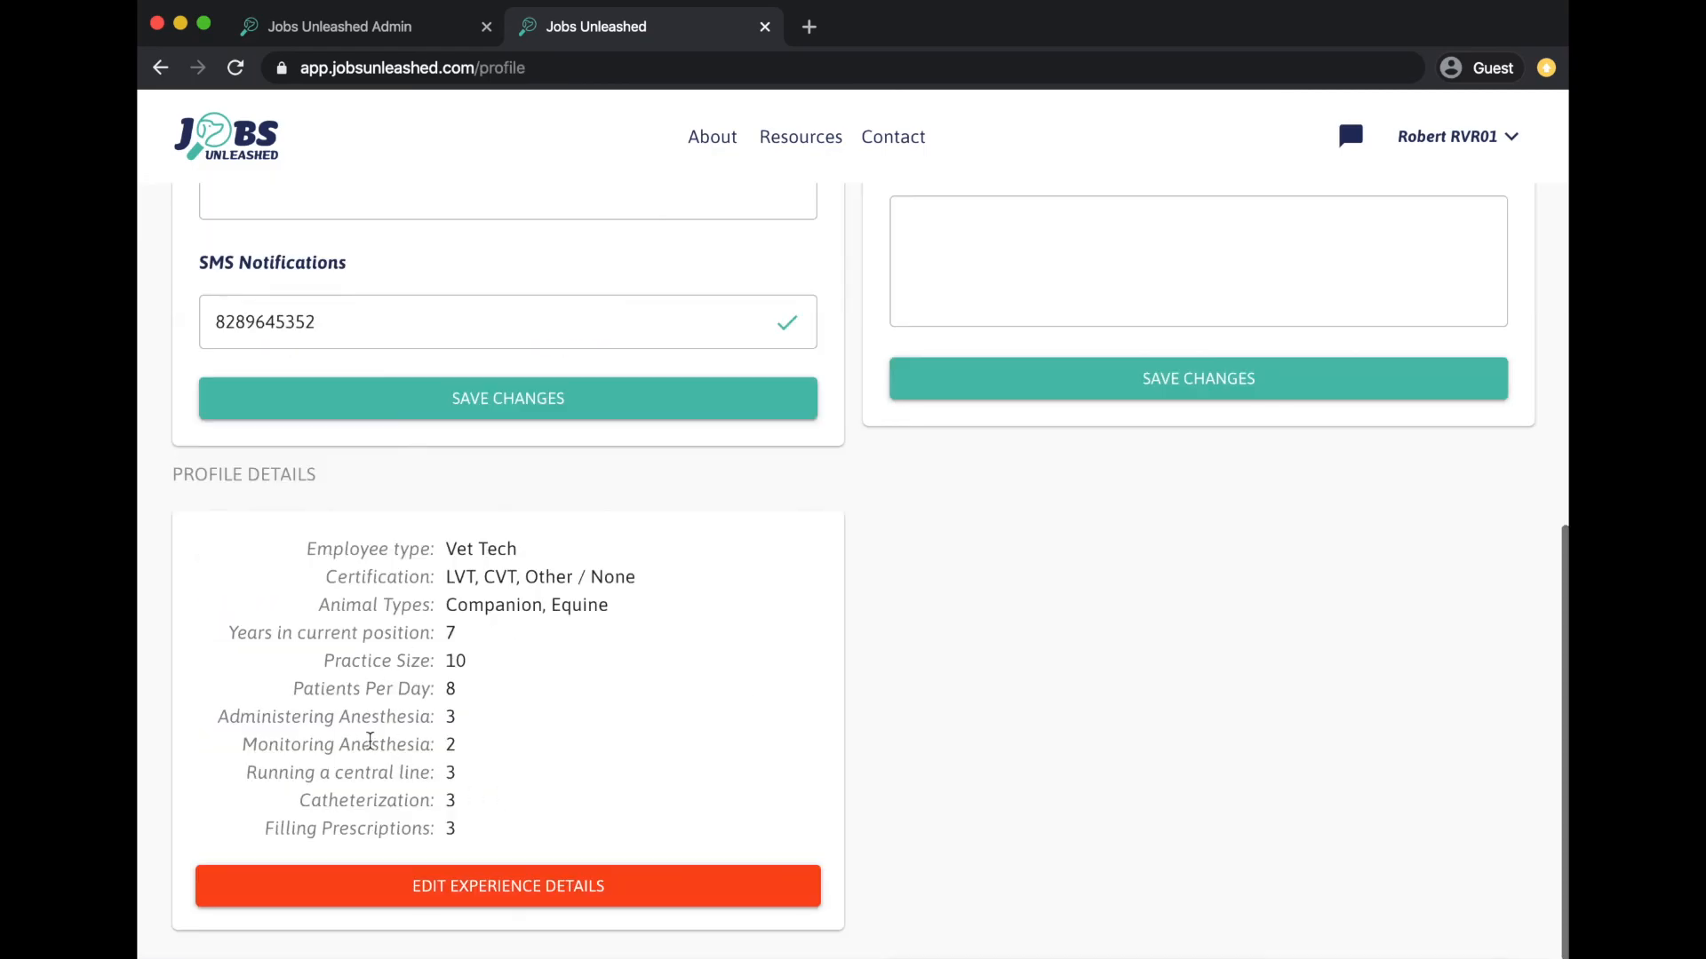
{"action": "scroll", "coordinate": [779, 694], "scroll_direction": "up", "scroll_amount": 7}
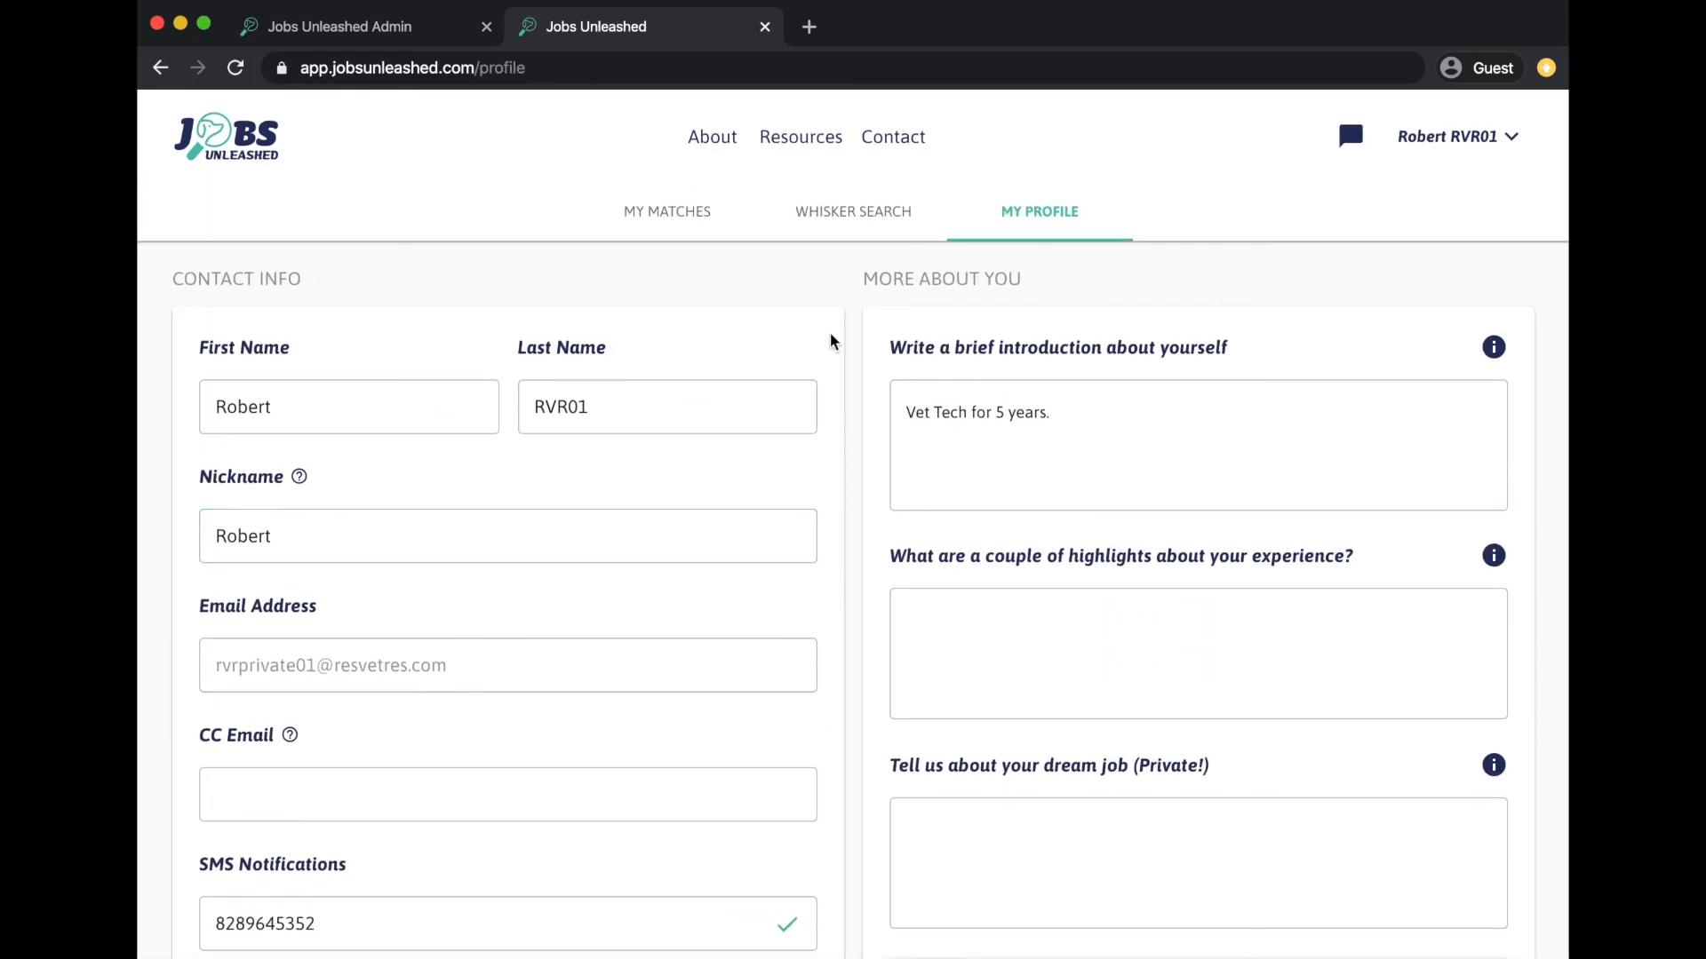
- Go to the Resources page and browse the helpful video guides for talent and admin accounts
{"action": "left_click", "coordinate": [813, 149]}
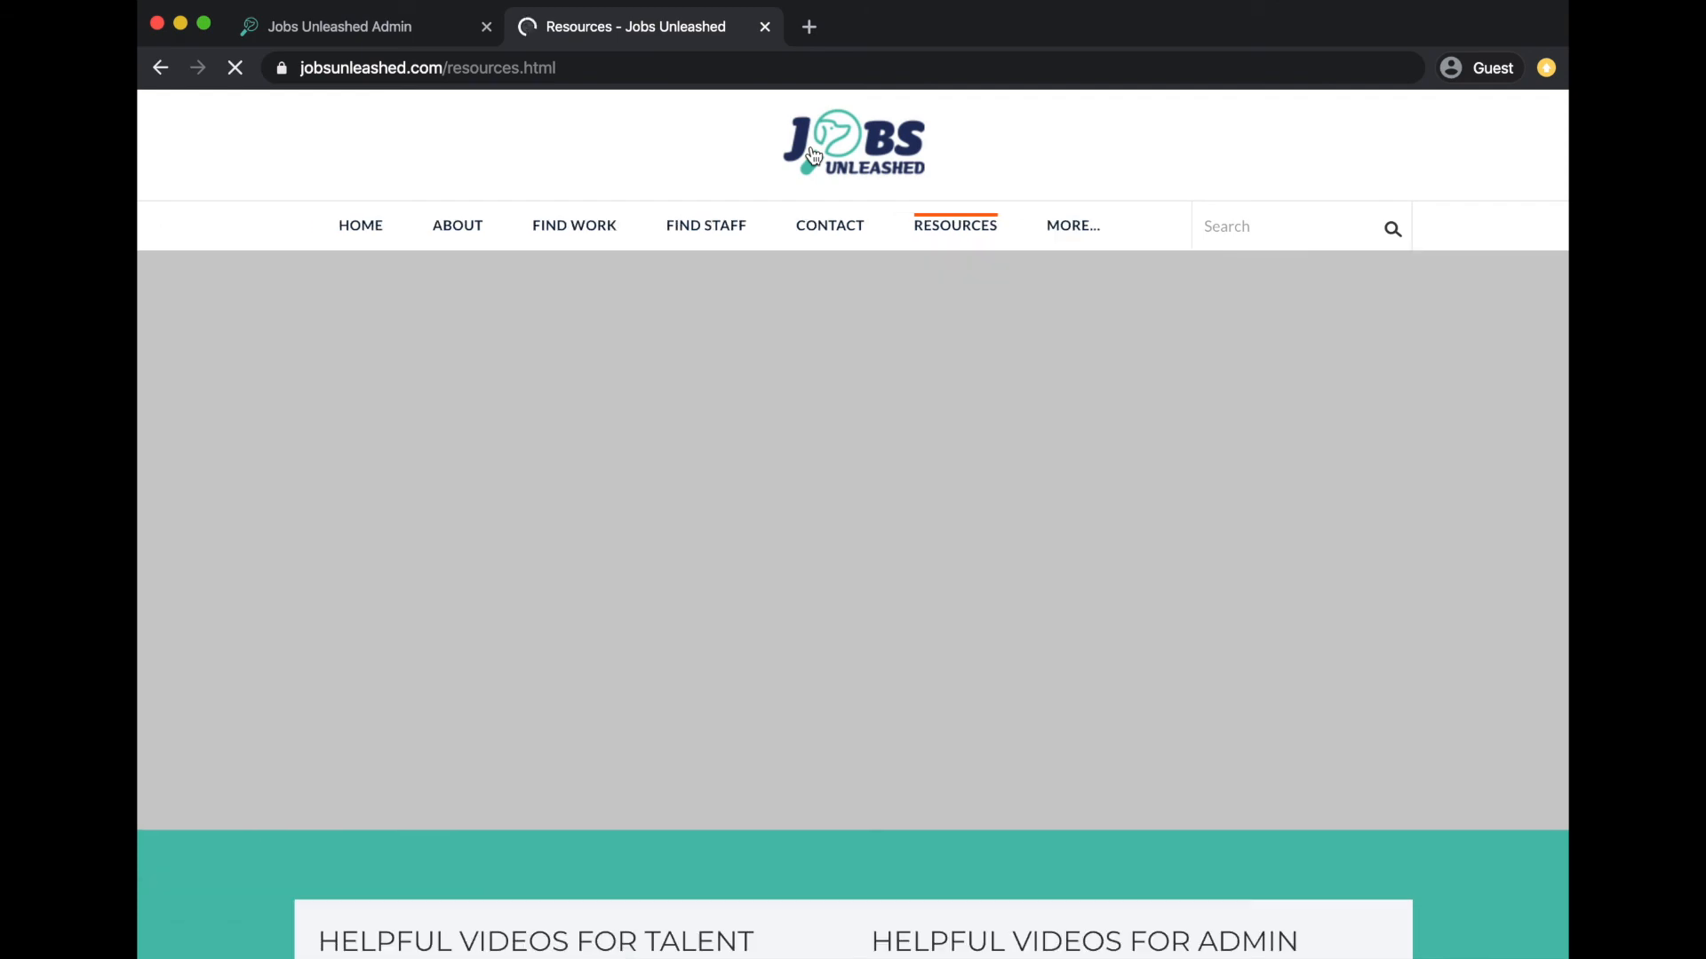
{"action": "scroll", "coordinate": [931, 414], "scroll_direction": "down", "scroll_amount": 10}
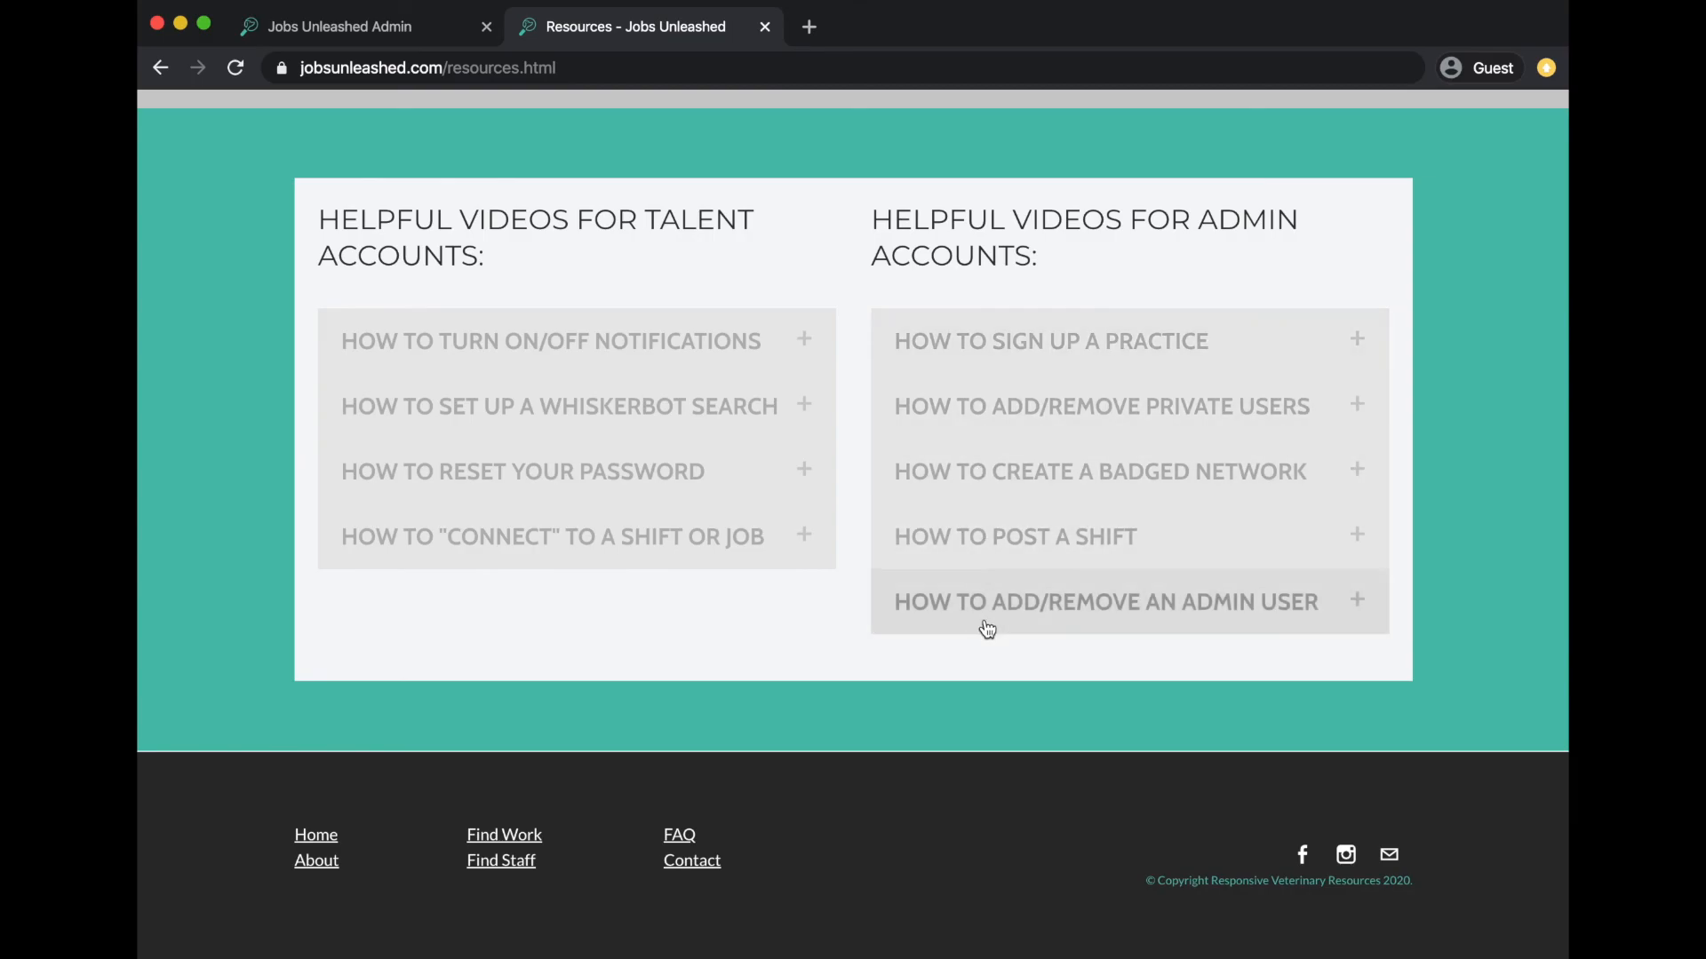
{"action": "scroll", "coordinate": [983, 628], "scroll_direction": "up", "scroll_amount": 5}
{"action": "scroll", "coordinate": [986, 628], "scroll_direction": "up", "scroll_amount": 3}
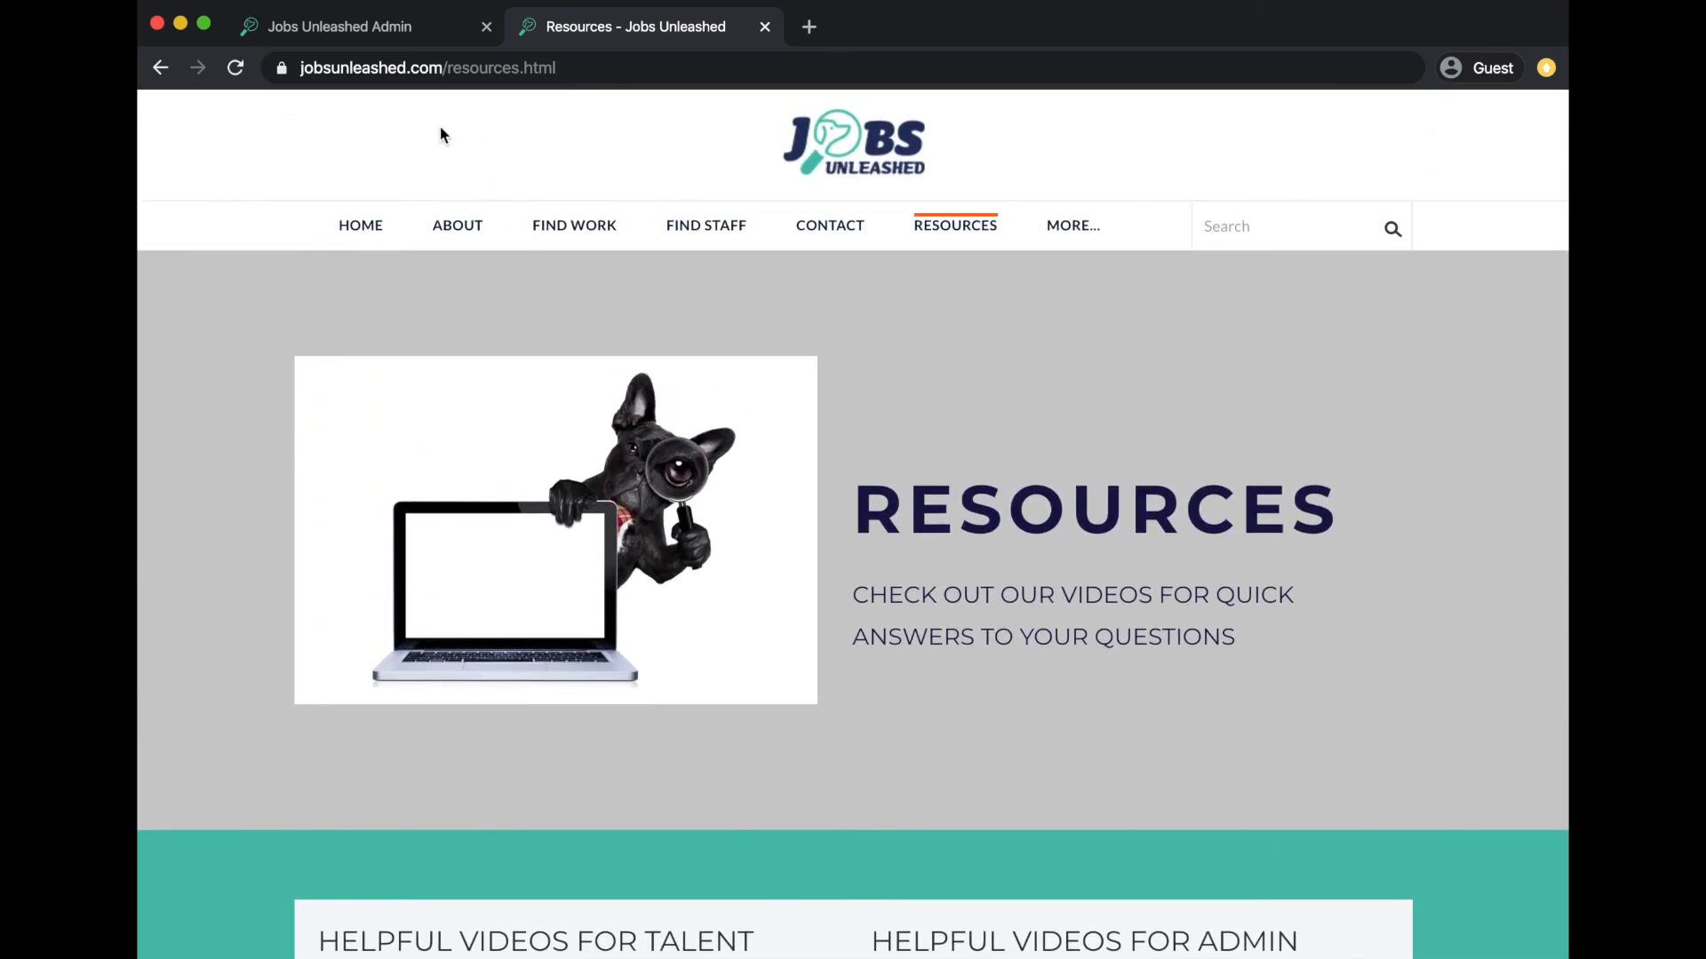